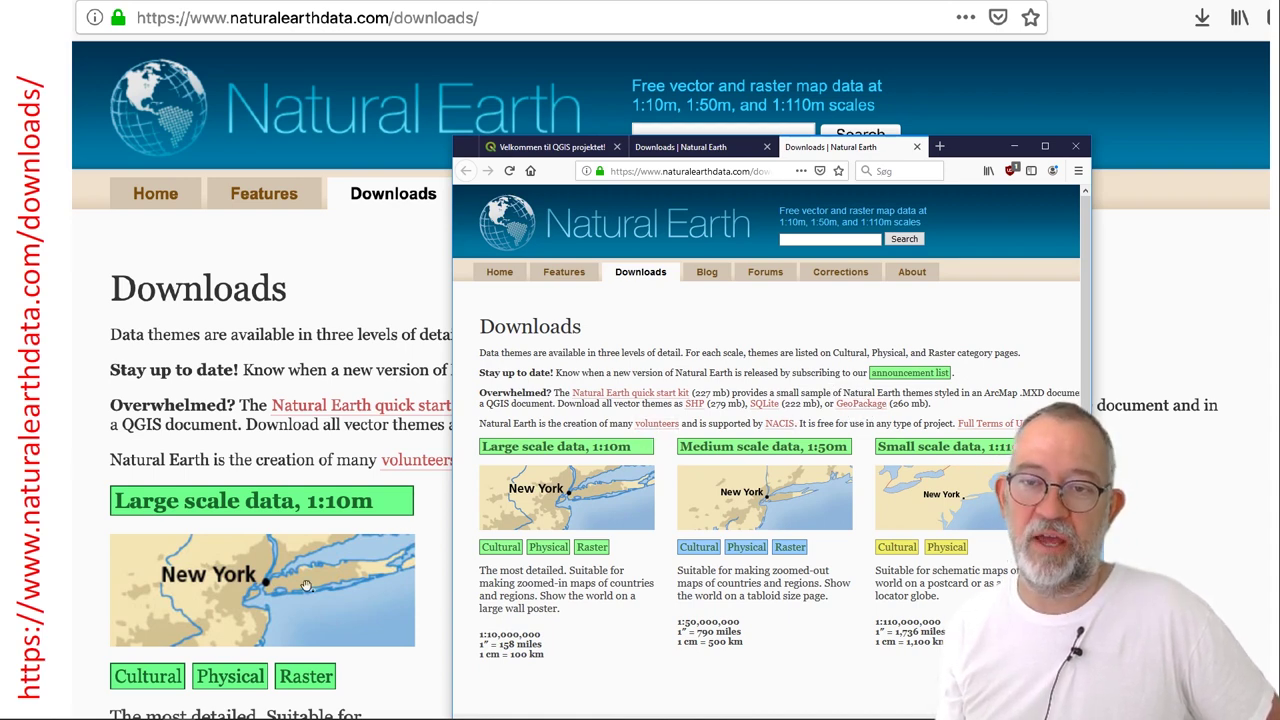
Step: Switch to File Explorer and open the packages folder inside the zipped natural_earth_vector.gpkg archive in Downloads
{"action": "mouse_move", "coordinate": [80, 712]}
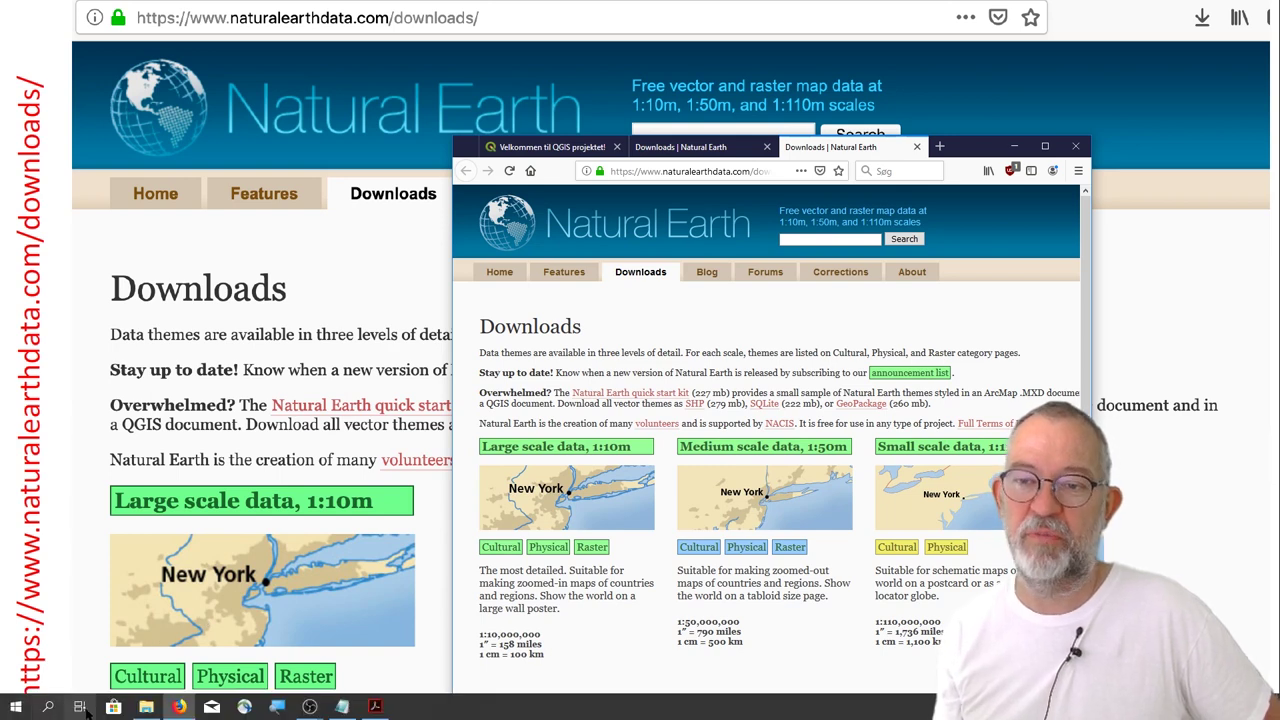
{"action": "left_click", "coordinate": [146, 706]}
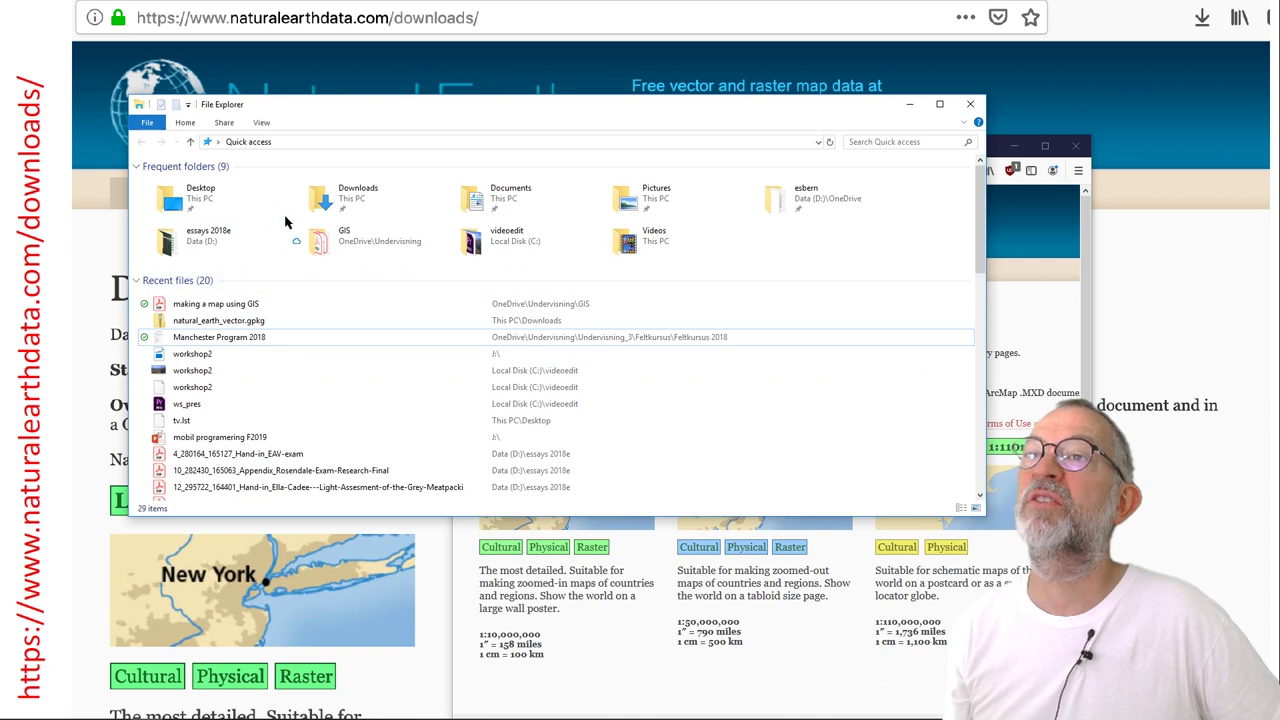
{"action": "left_click", "coordinate": [336, 208]}
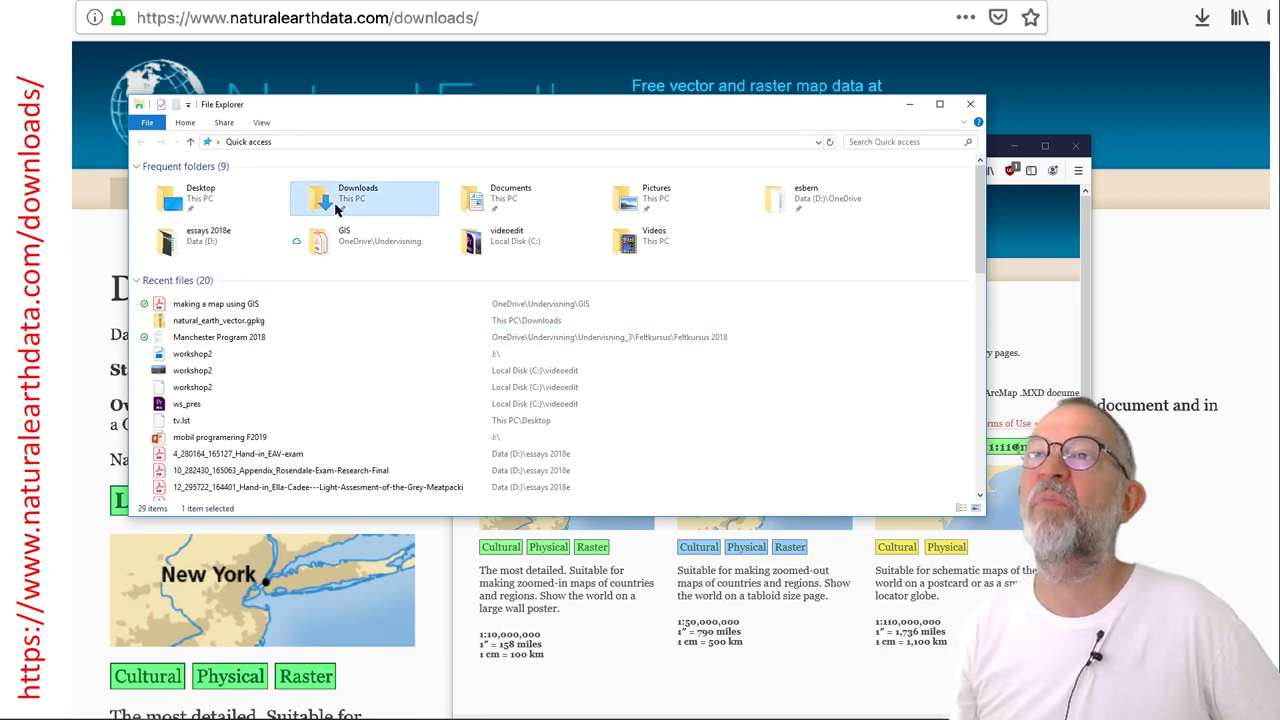
{"action": "double_click", "coordinate": [316, 197]}
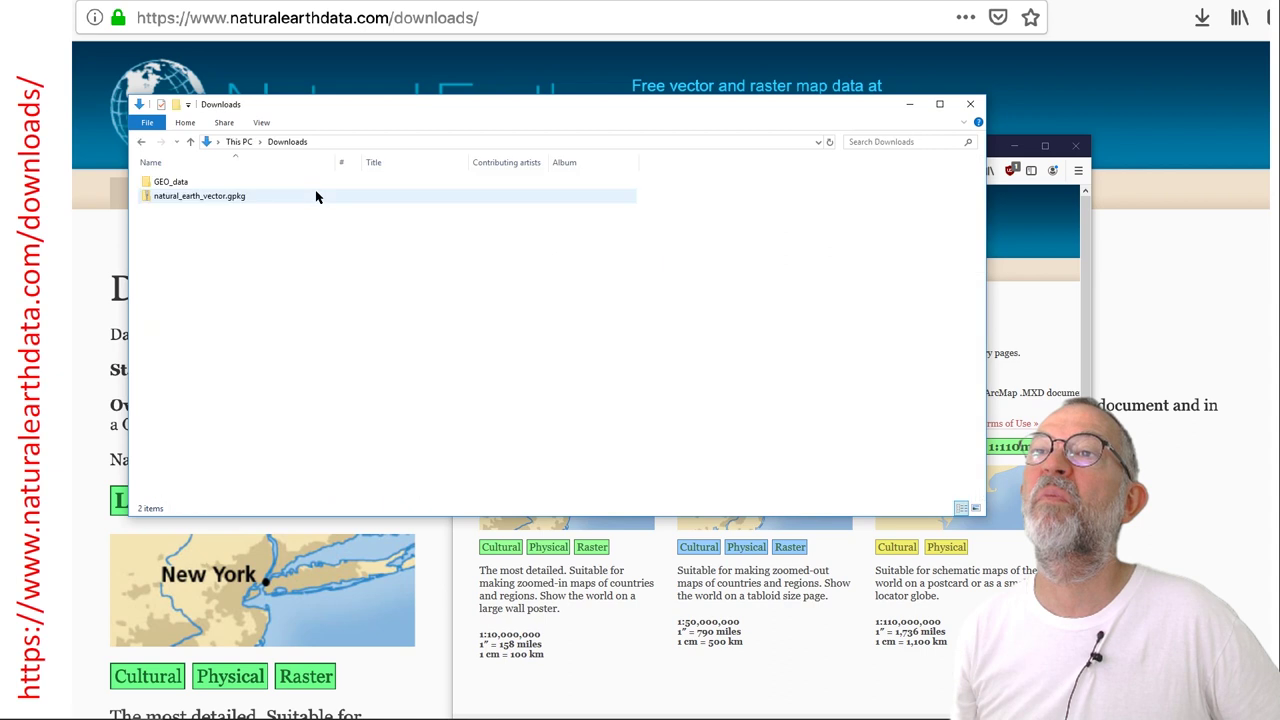
{"action": "double_click", "coordinate": [208, 197]}
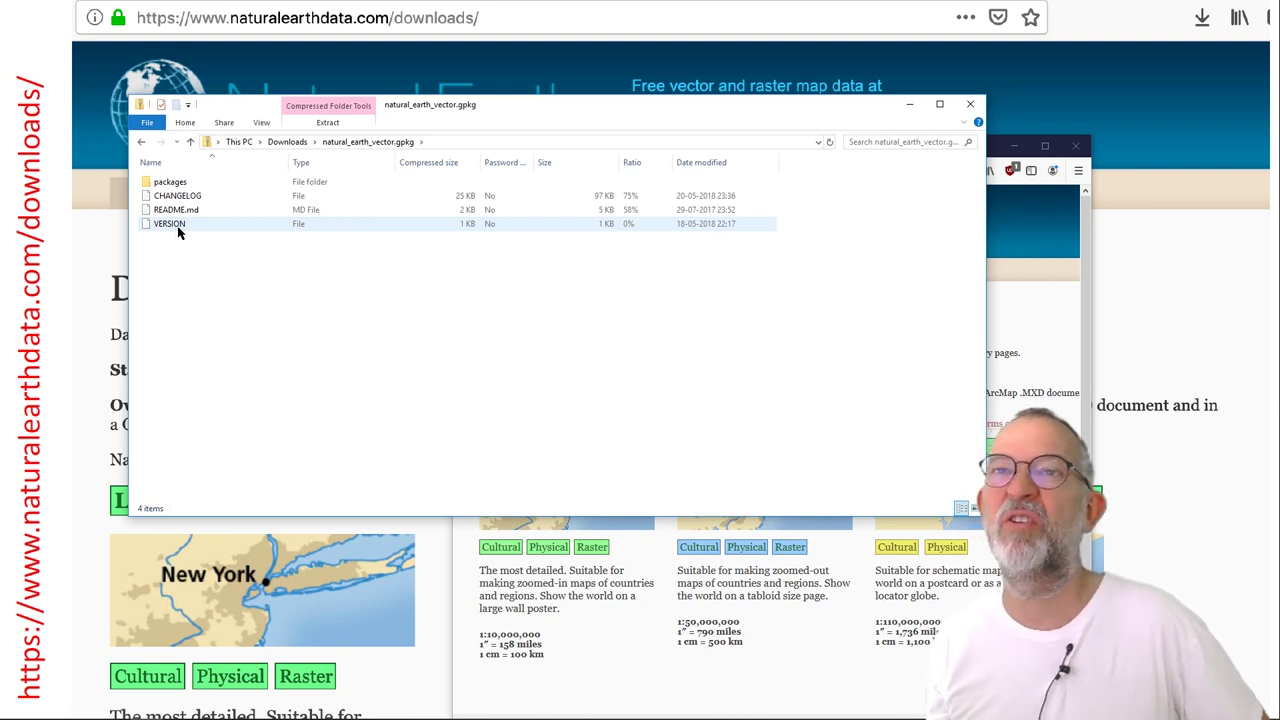
{"action": "double_click", "coordinate": [170, 182]}
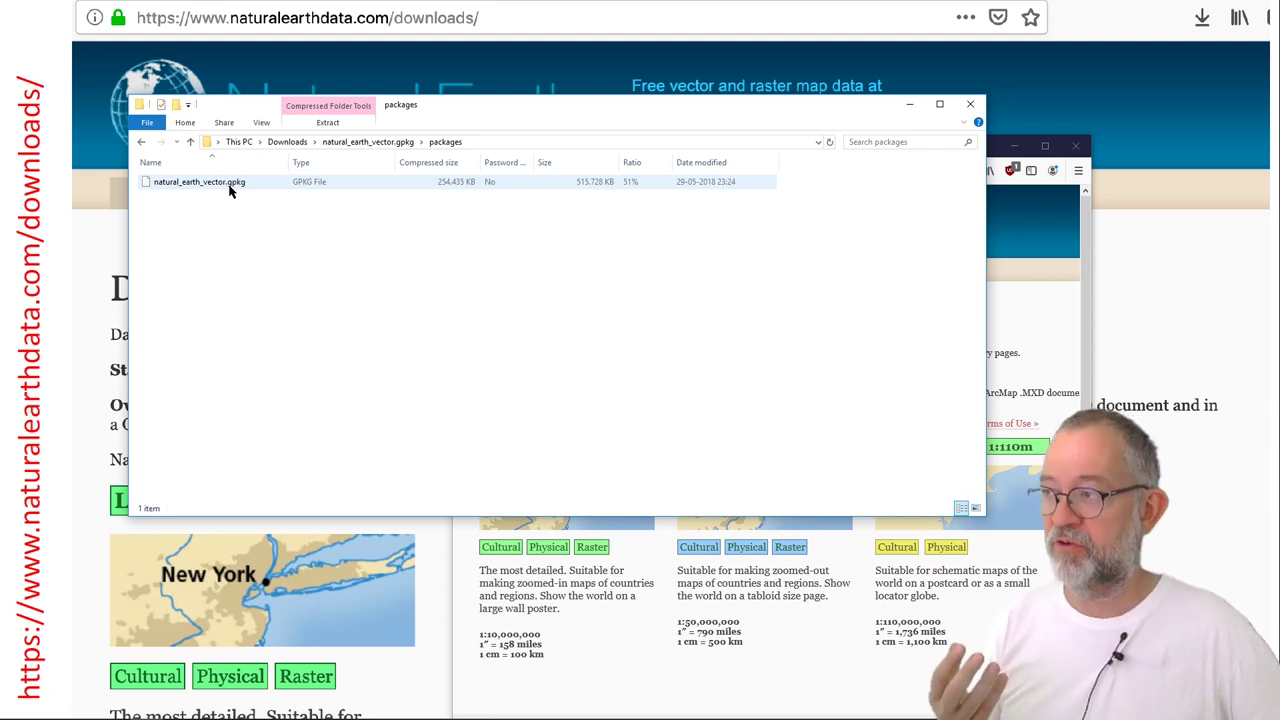
Step: Copy natural_earth_vector.gpkg out of the archive into the GEO_data folder in Downloads
{"action": "right_click", "coordinate": [229, 190]}
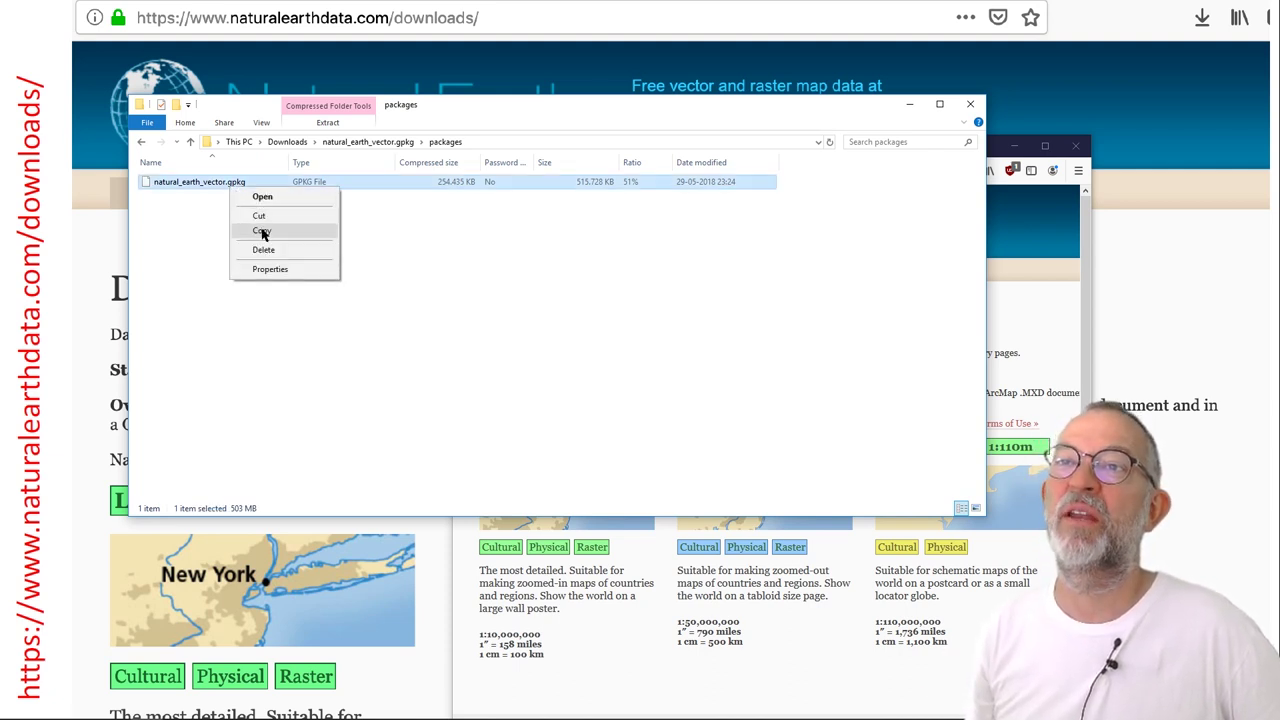
{"action": "left_click", "coordinate": [262, 230]}
{"action": "left_click", "coordinate": [288, 143]}
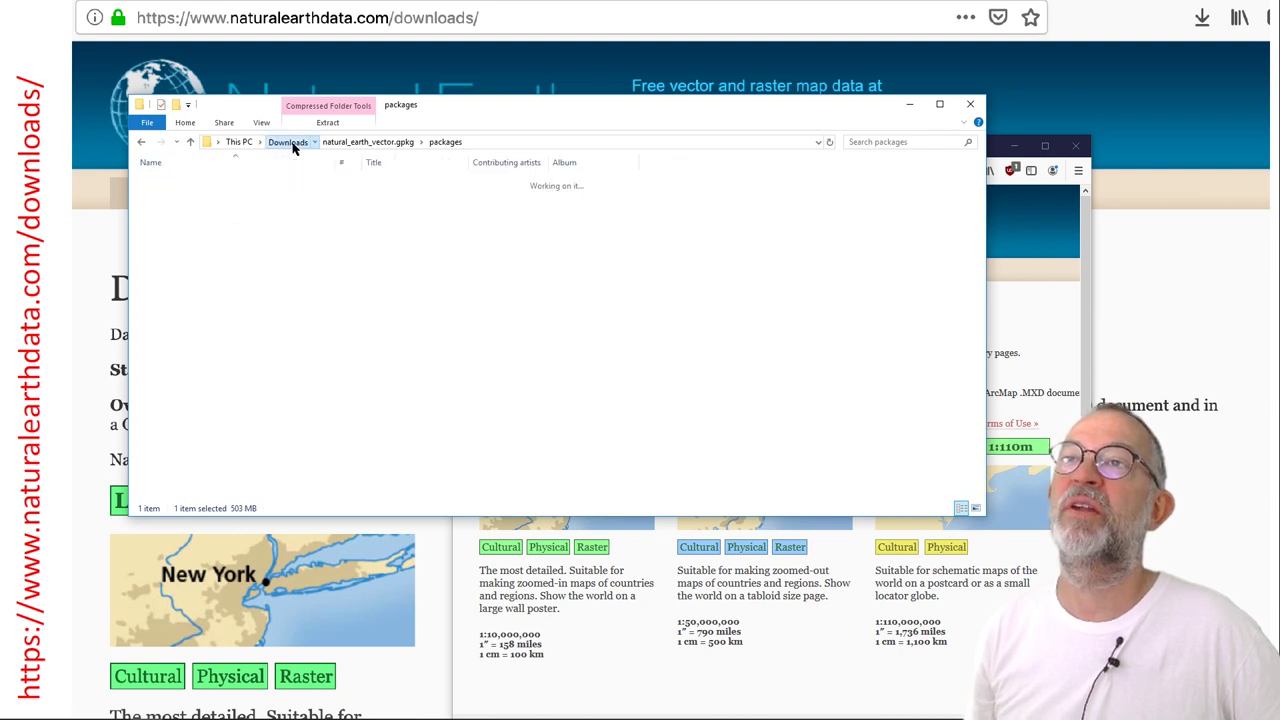
{"action": "double_click", "coordinate": [156, 182]}
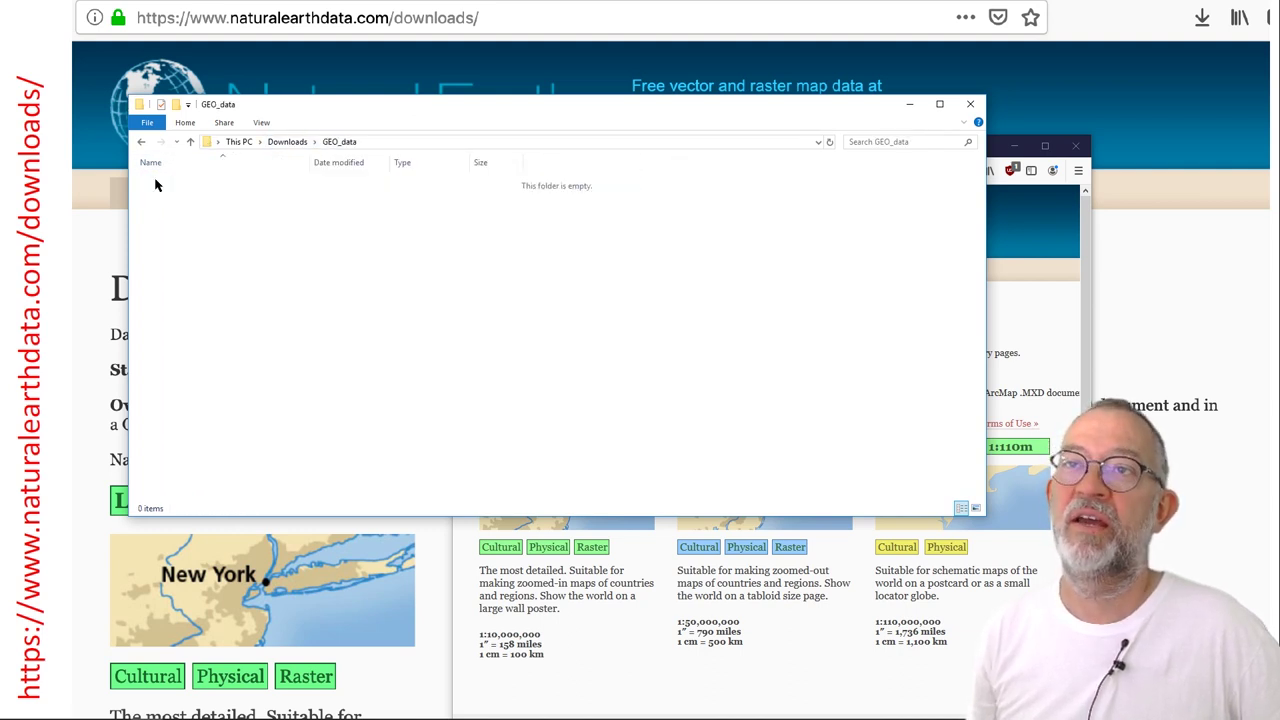
{"action": "right_click", "coordinate": [242, 200]}
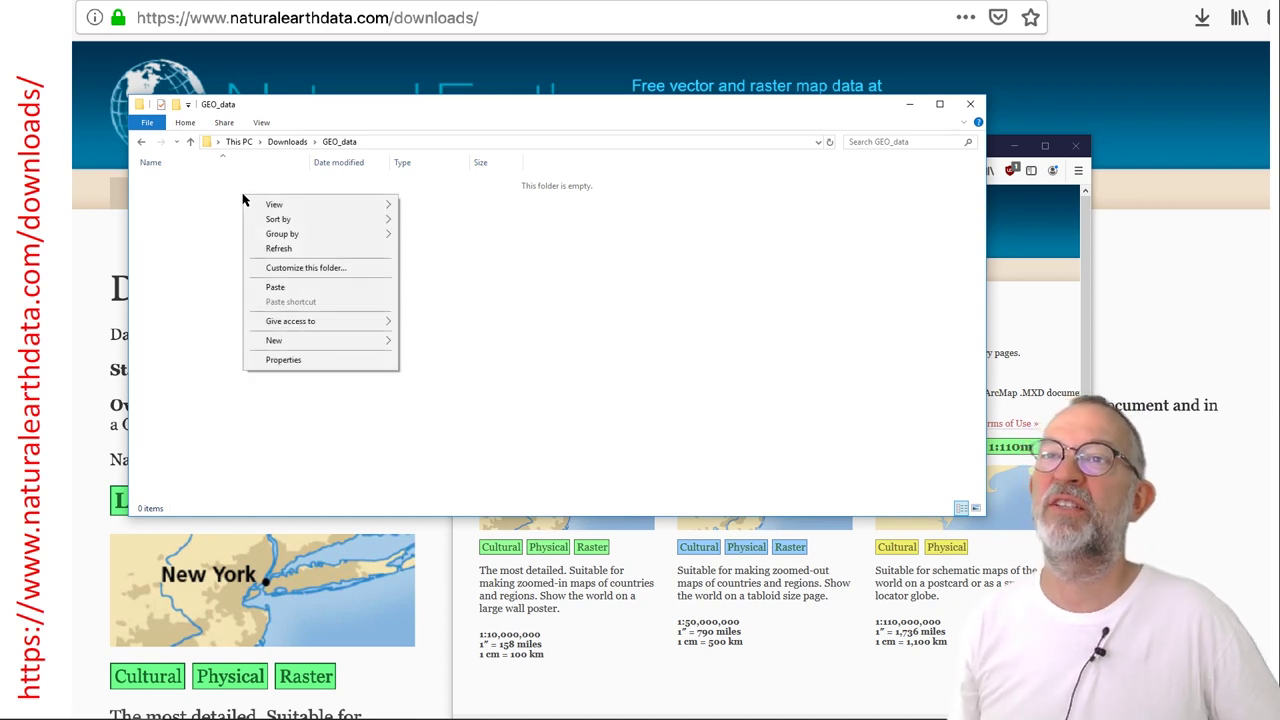
{"action": "left_click", "coordinate": [296, 288]}
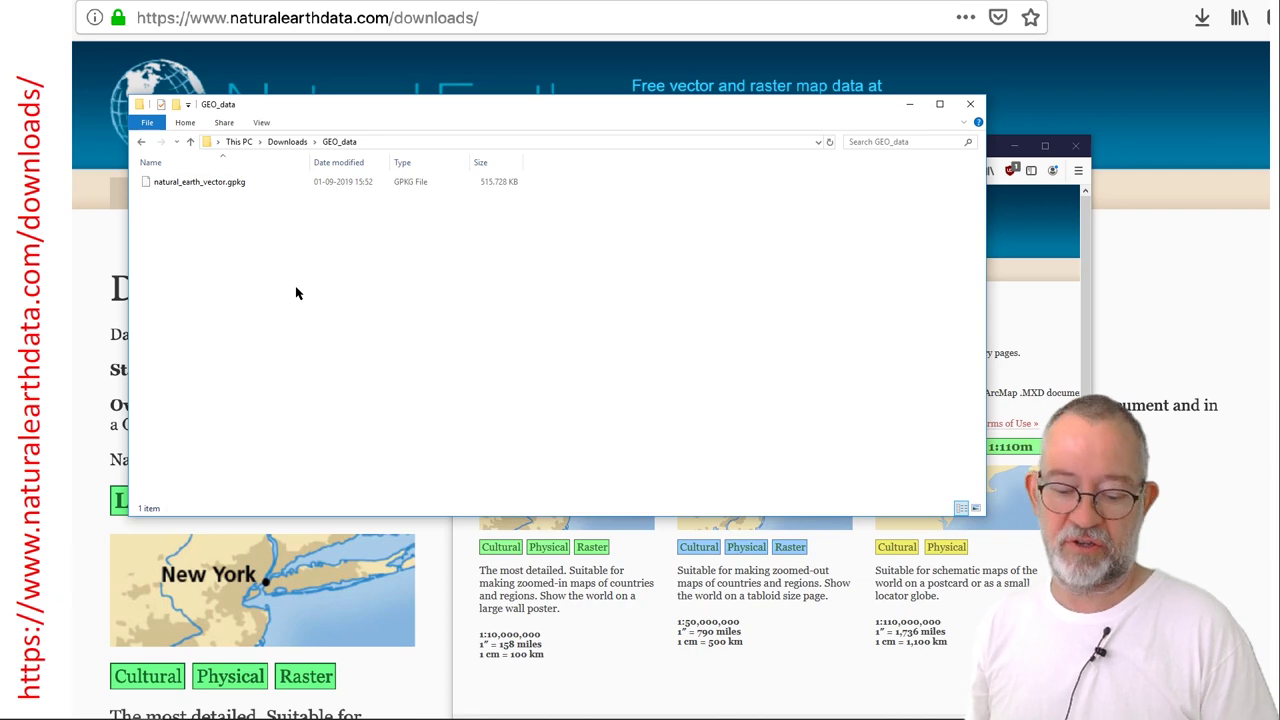
Step: Switch to Firefox and open the download page from the QGIS home page, moving the browser window up to show more of it
{"action": "key", "text": "alt+Tab"}
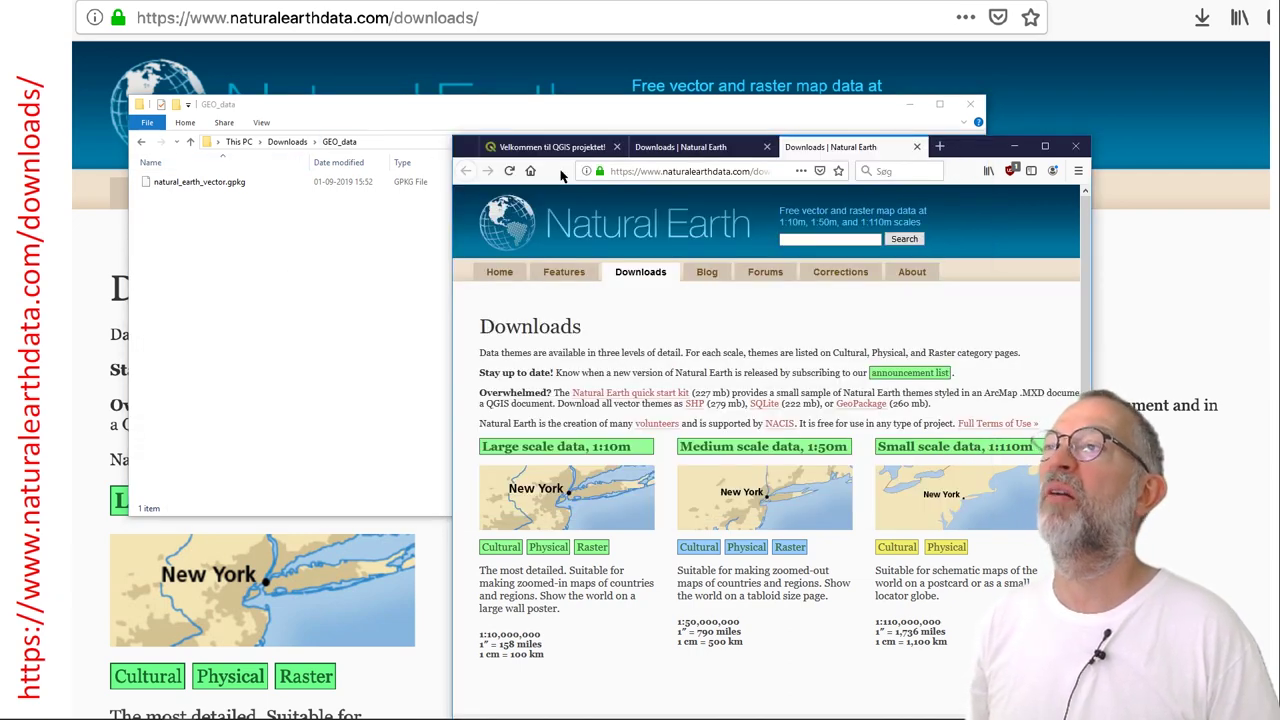
{"action": "left_click", "coordinate": [571, 150]}
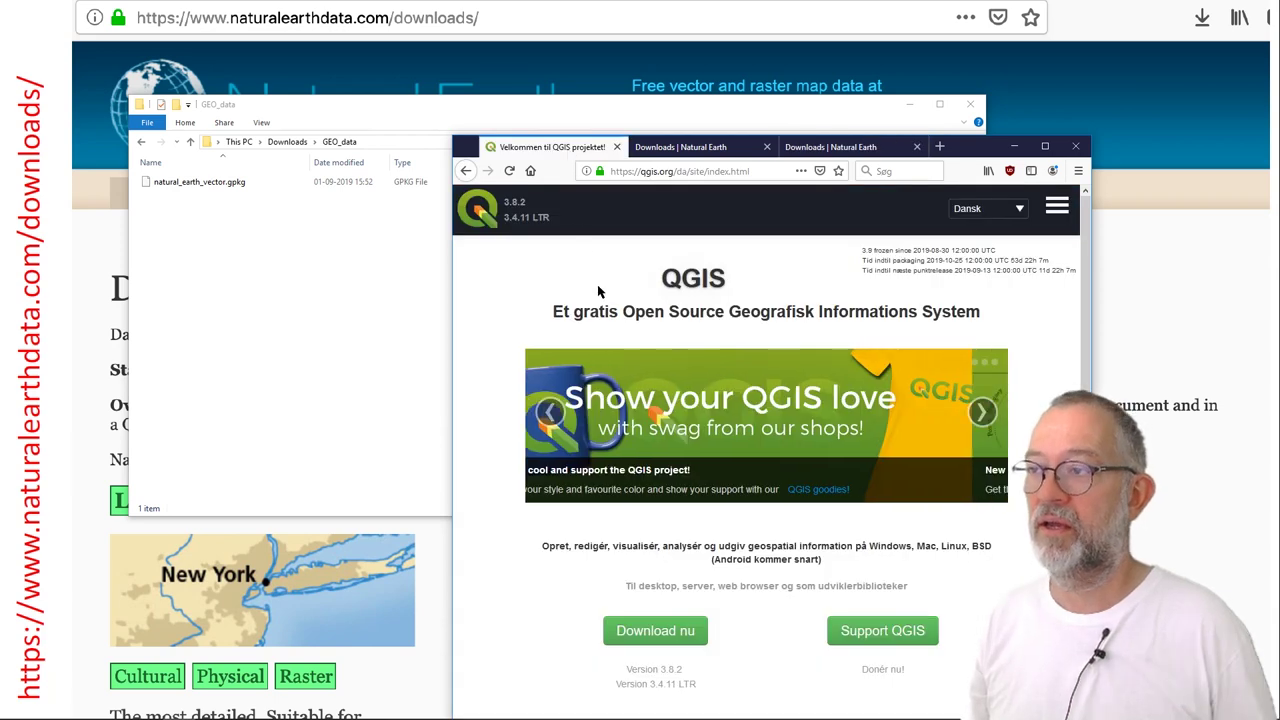
{"action": "left_click", "coordinate": [652, 630]}
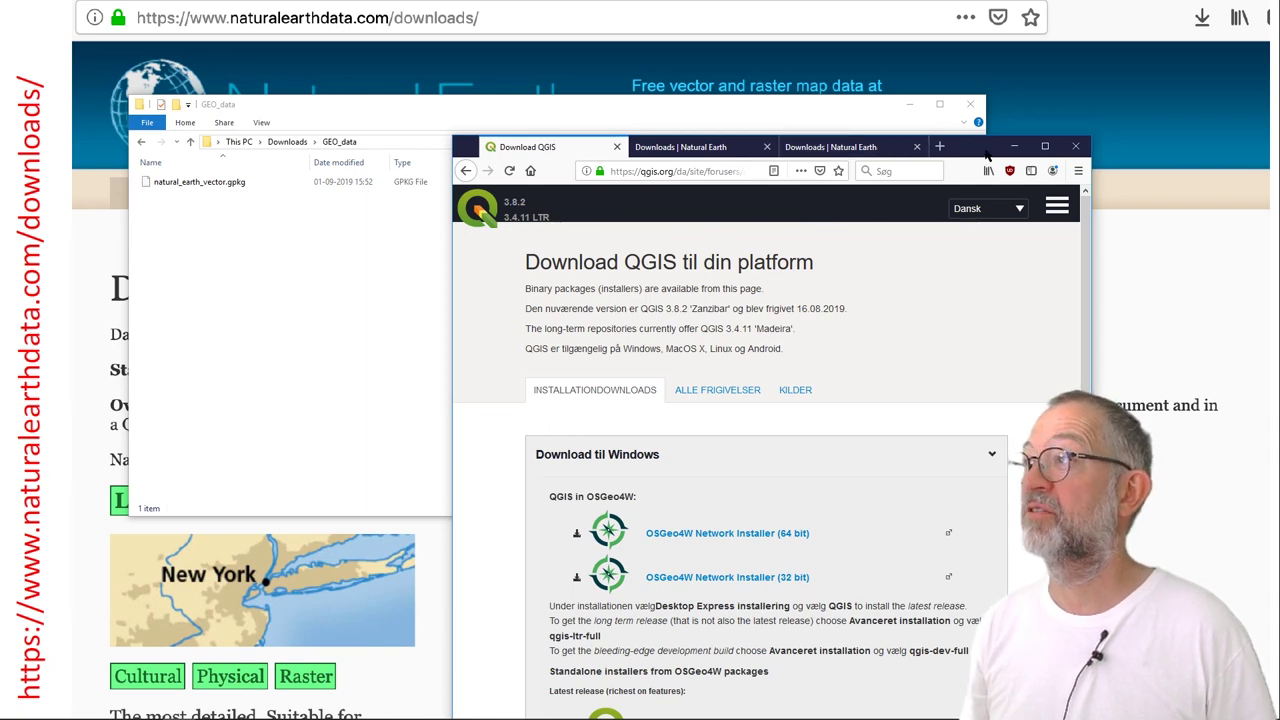
{"action": "left_click_drag", "start_coordinate": [987, 152], "coordinate": [893, 56]}
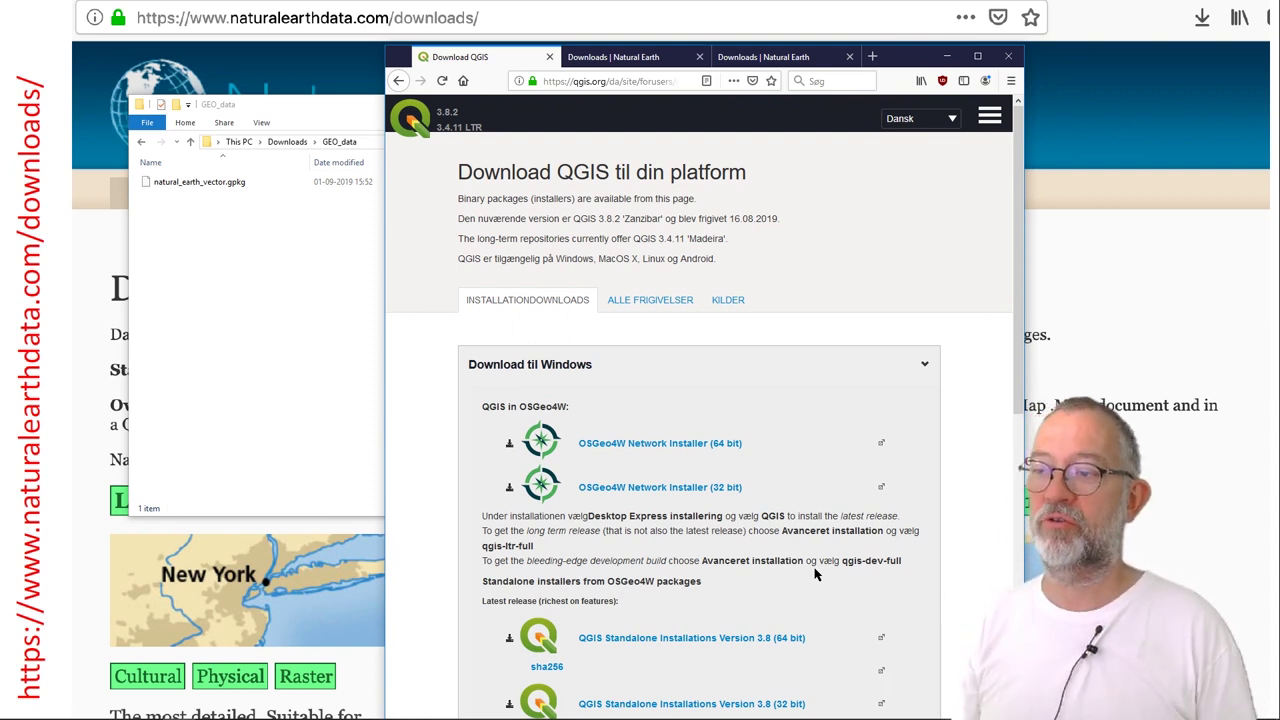
Step: Look through the QGIS installers for Windows, then expand the Mac OS X downloads and examine the macOS installers
{"action": "scroll", "coordinate": [815, 573], "scroll_direction": "down", "scroll_amount": 1}
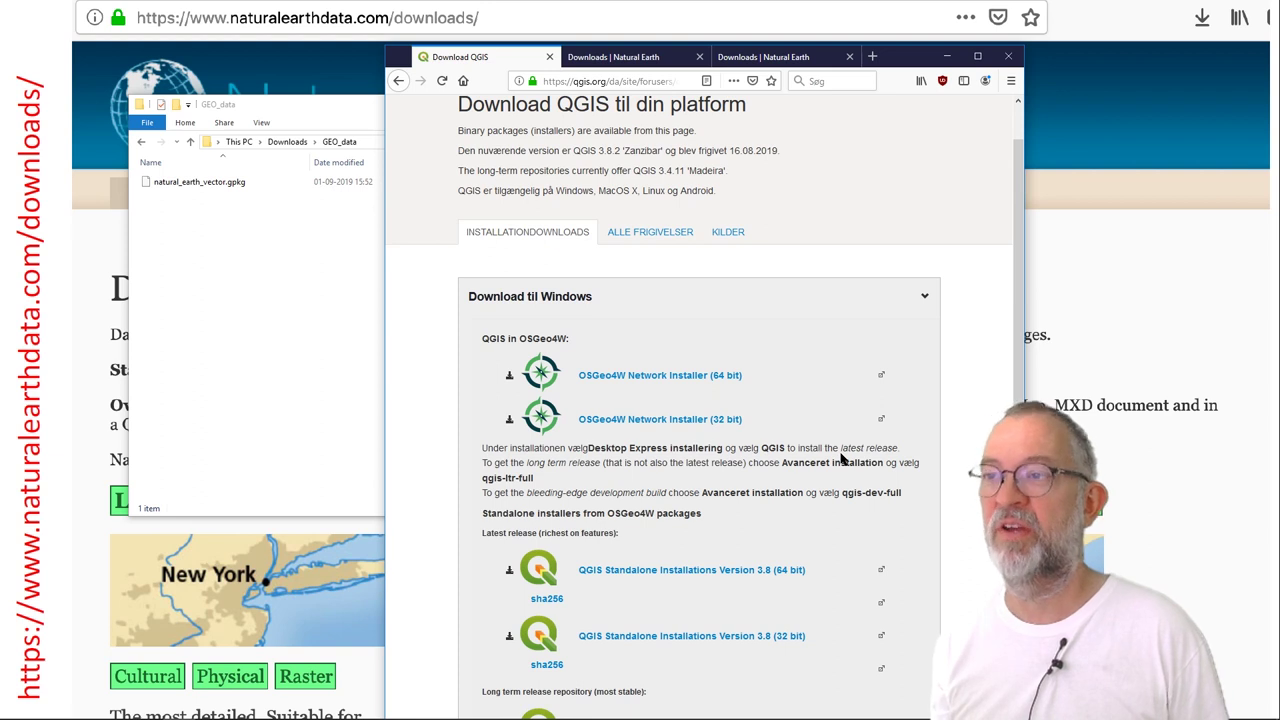
{"action": "scroll", "coordinate": [841, 458], "scroll_direction": "down", "scroll_amount": 1}
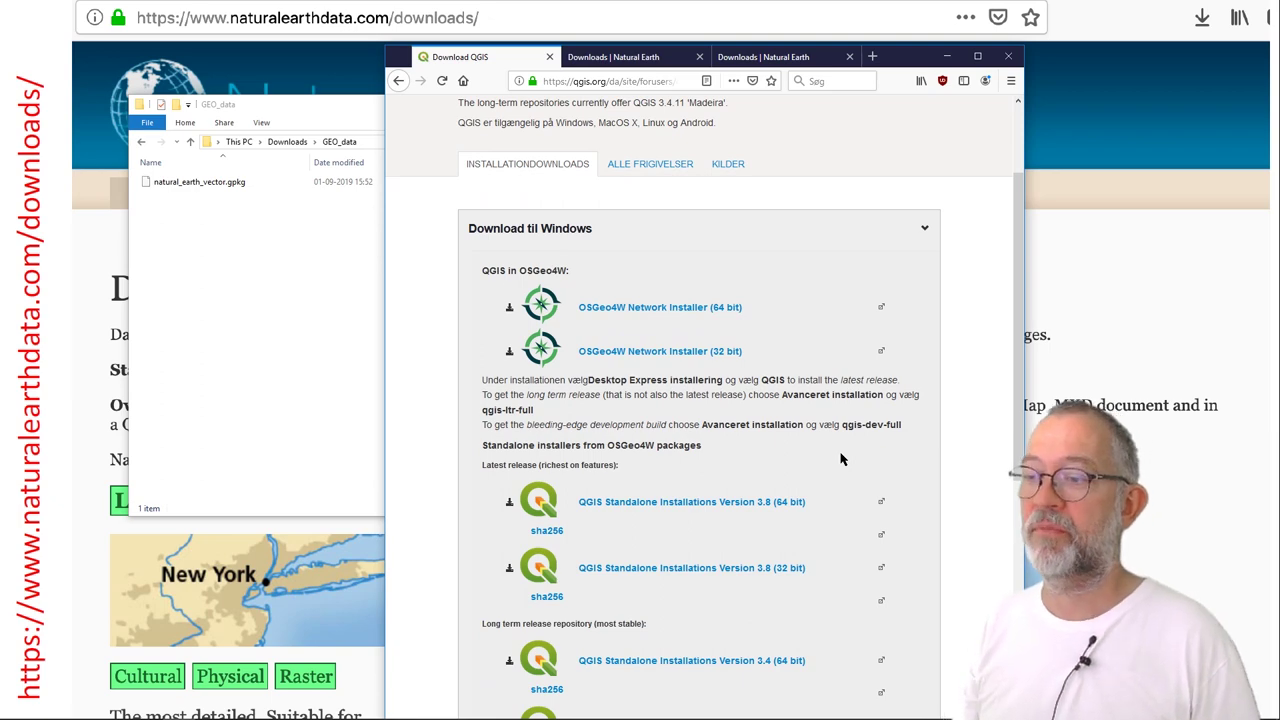
{"action": "scroll", "coordinate": [841, 458], "scroll_direction": "down", "scroll_amount": 5}
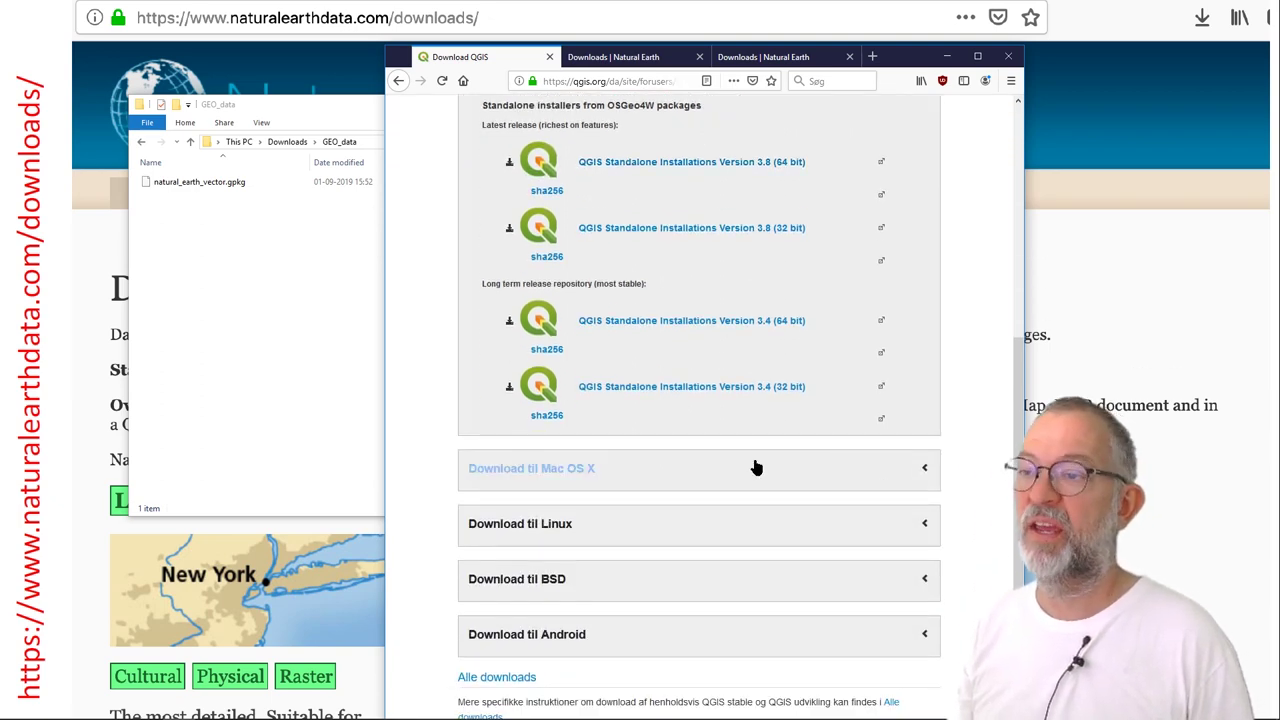
{"action": "left_click", "coordinate": [531, 474]}
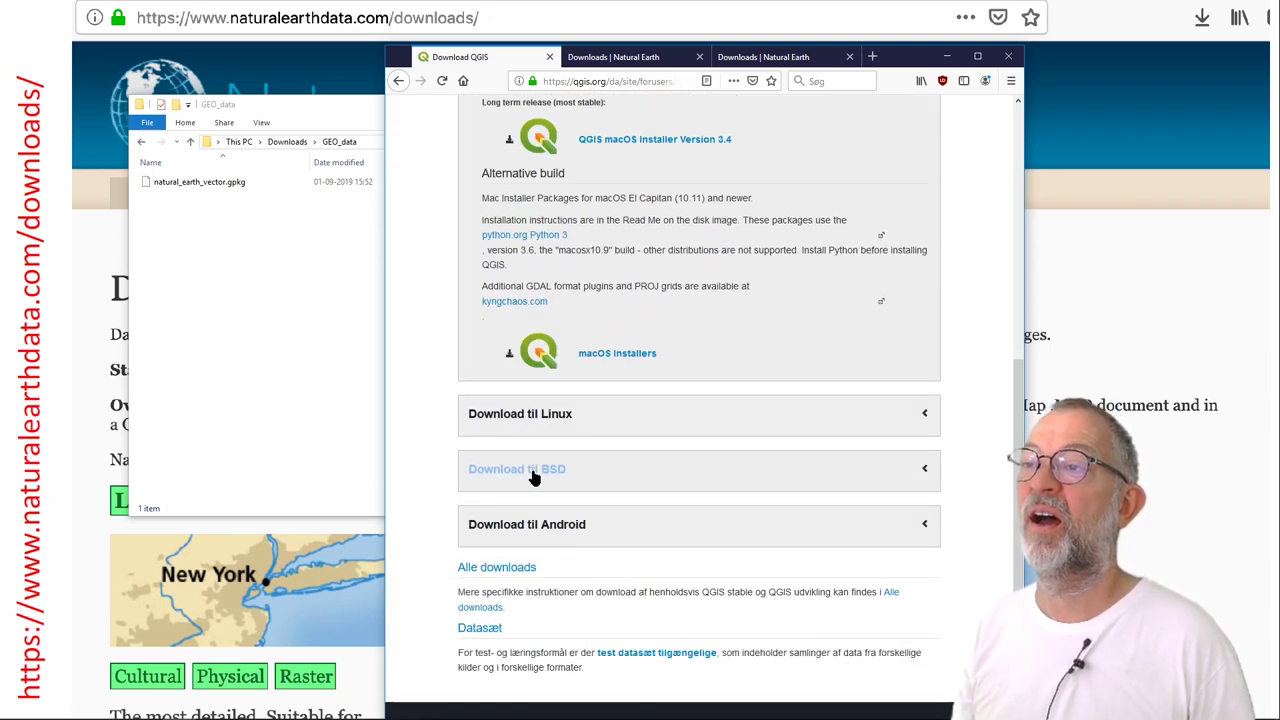
{"action": "scroll", "coordinate": [661, 374], "scroll_direction": "up", "scroll_amount": 2}
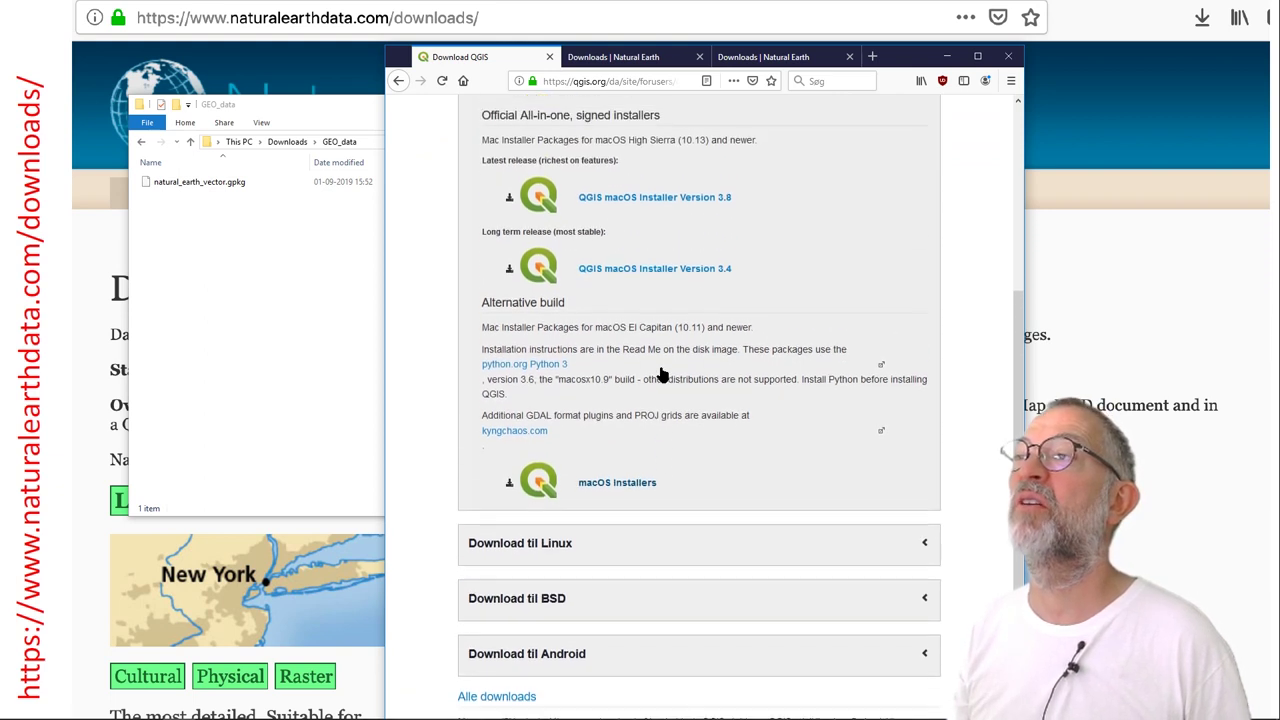
{"action": "scroll", "coordinate": [698, 350], "scroll_direction": "up", "scroll_amount": 2}
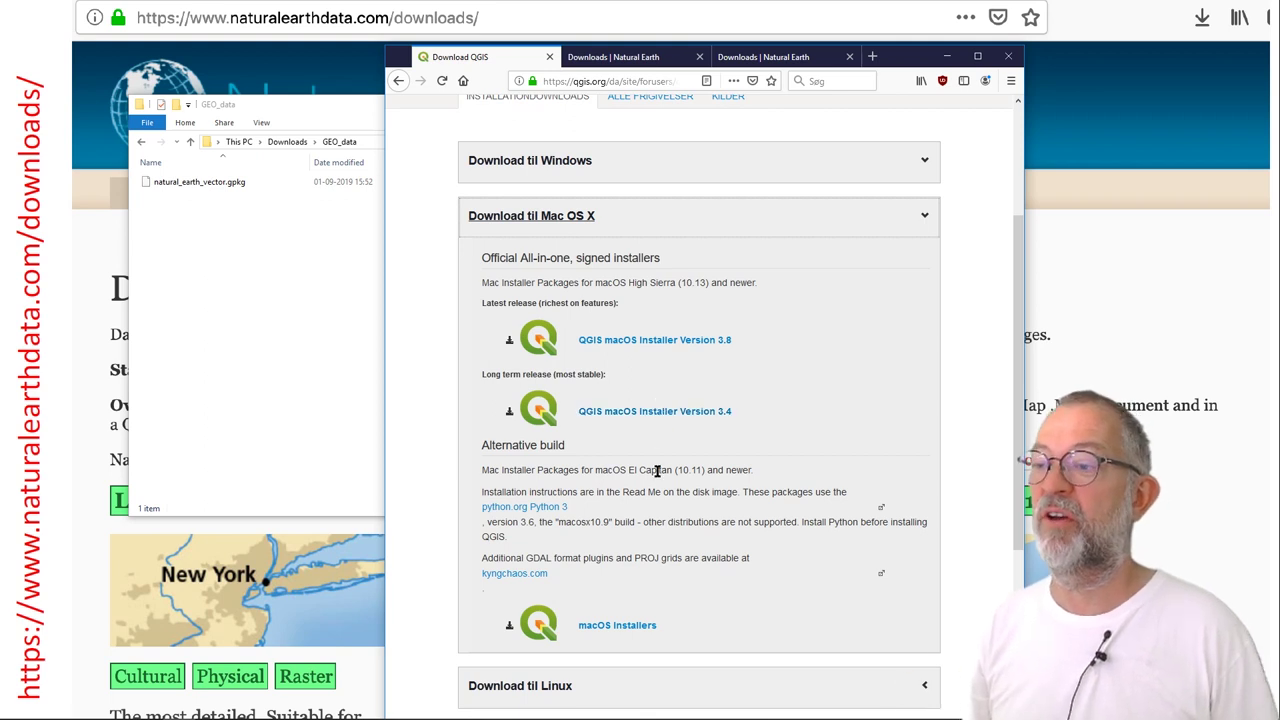
{"action": "scroll", "coordinate": [658, 475], "scroll_direction": "down", "scroll_amount": 1}
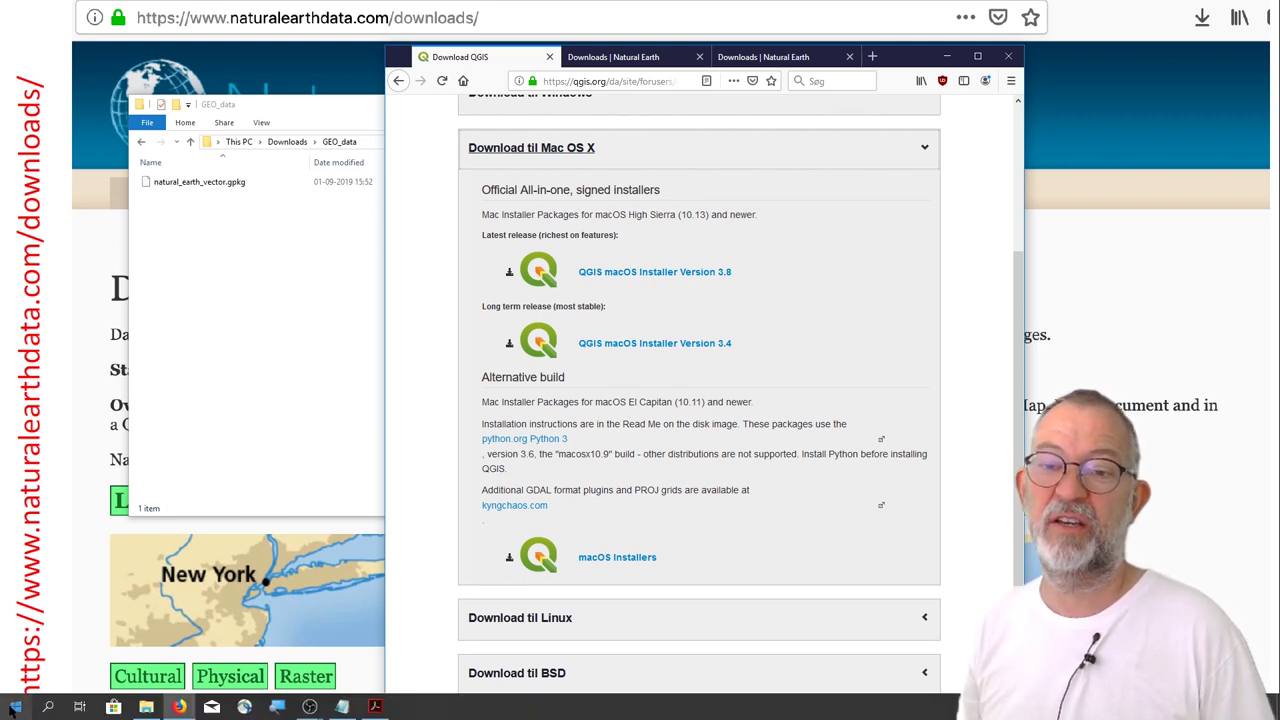
Step: Launch QGIS Desktop 3.8.2 from the QGIS 3.8 program folder
{"action": "left_click", "coordinate": [14, 706]}
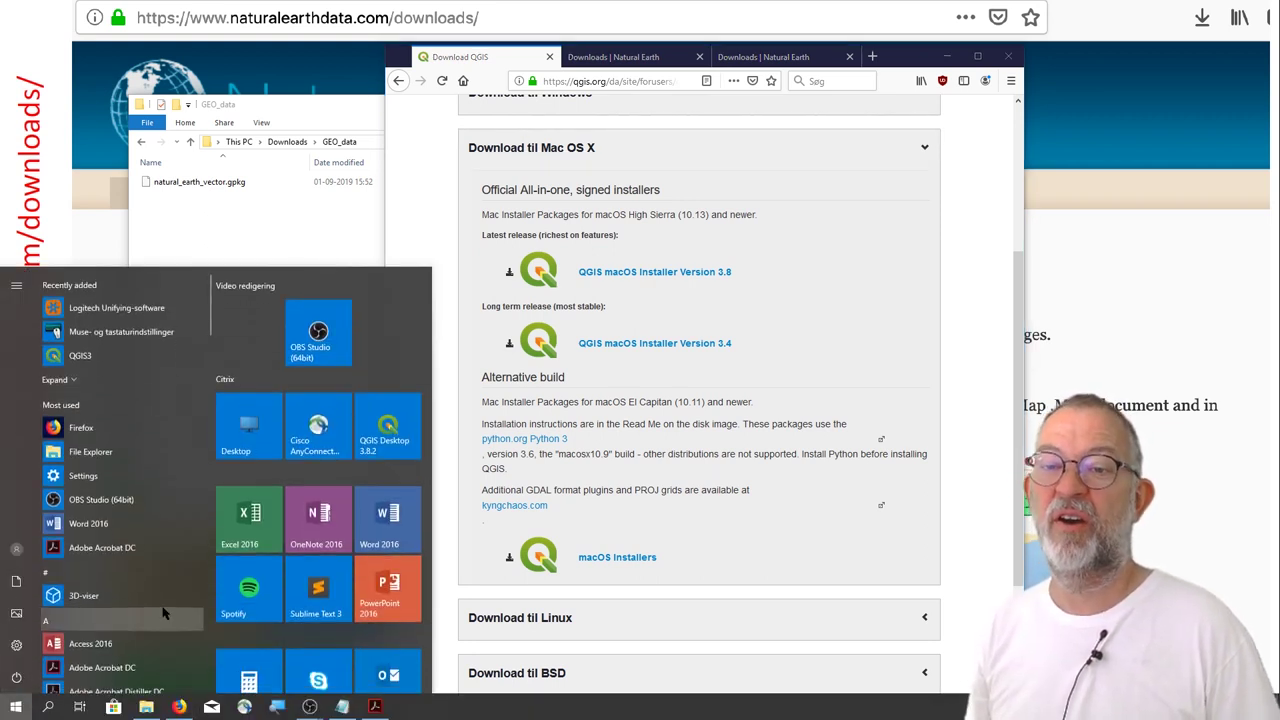
{"action": "scroll", "coordinate": [165, 612], "scroll_direction": "down", "scroll_amount": 10}
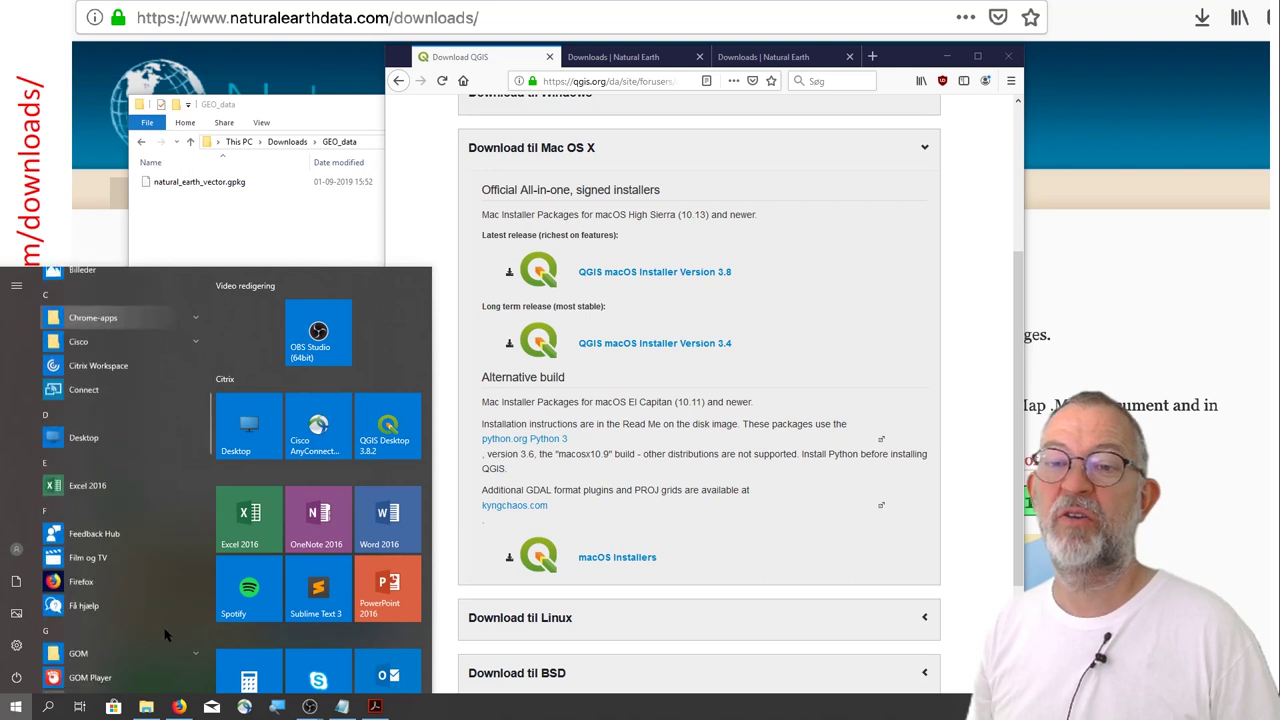
{"action": "scroll", "coordinate": [165, 634], "scroll_direction": "down", "scroll_amount": 8}
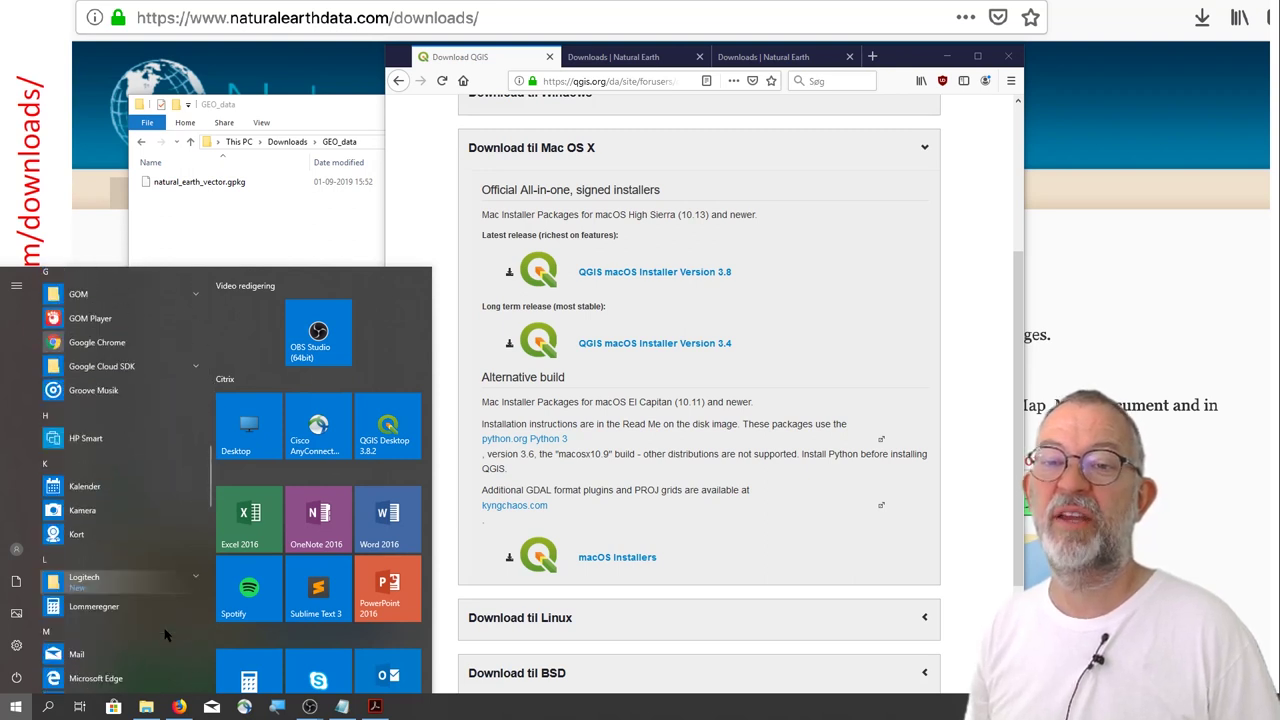
{"action": "scroll", "coordinate": [165, 634], "scroll_direction": "down", "scroll_amount": 7}
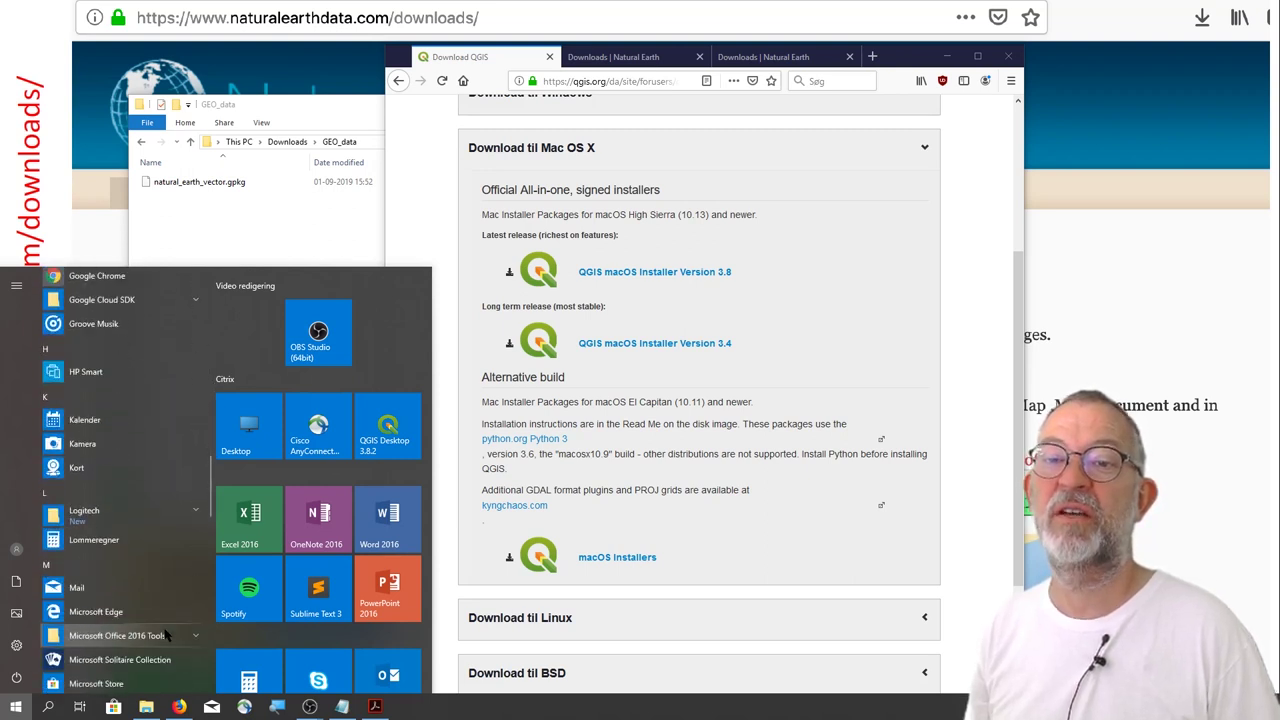
{"action": "scroll", "coordinate": [165, 634], "scroll_direction": "down", "scroll_amount": 7}
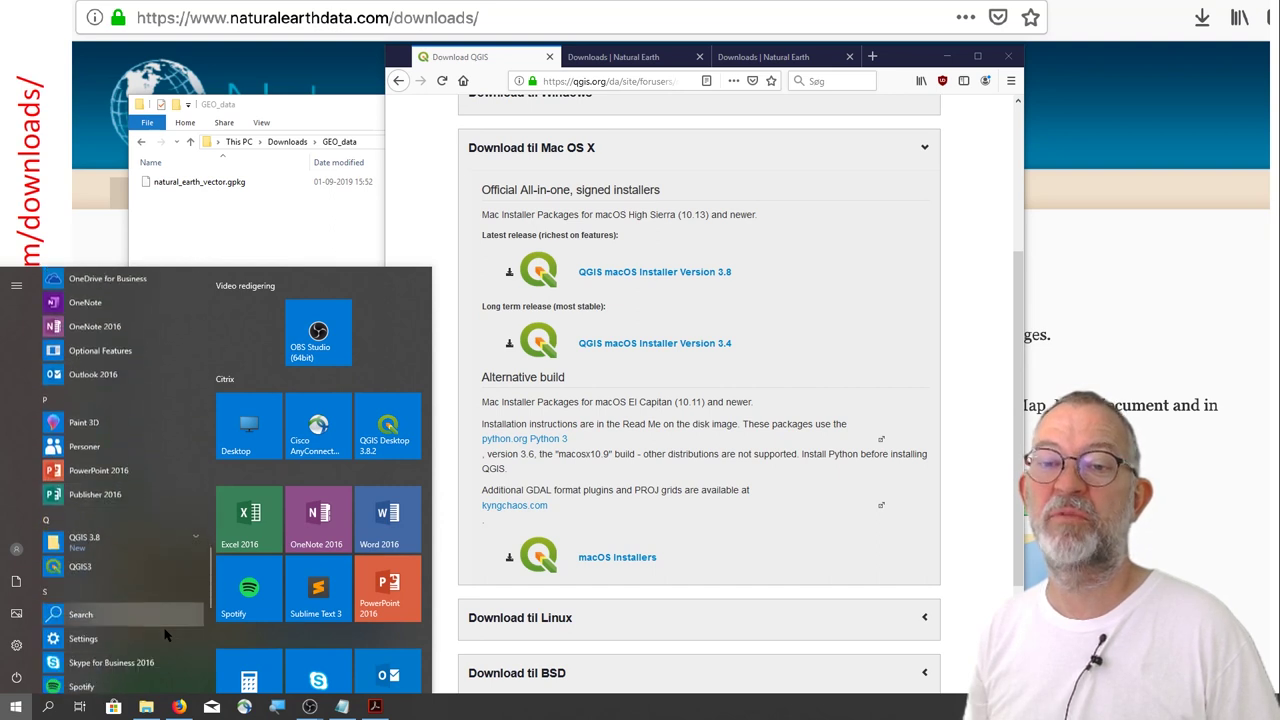
{"action": "scroll", "coordinate": [167, 635], "scroll_direction": "down", "scroll_amount": 3}
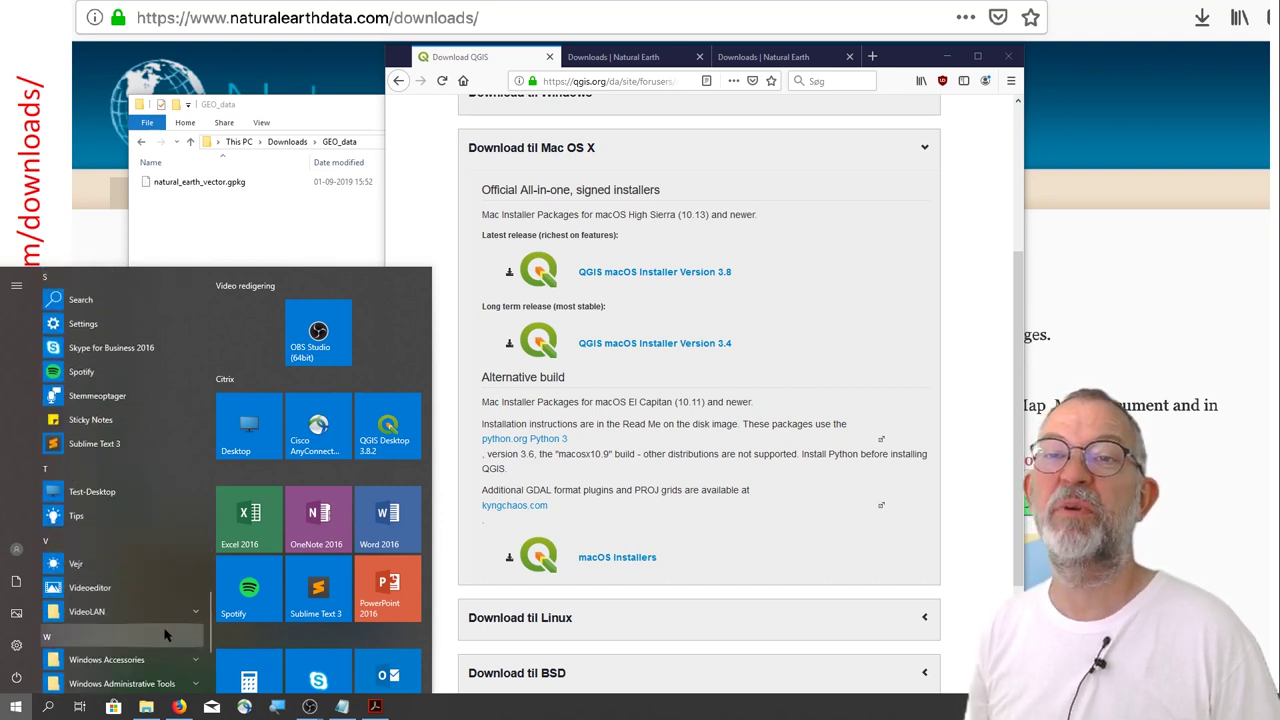
{"action": "scroll", "coordinate": [165, 630], "scroll_direction": "up", "scroll_amount": 3}
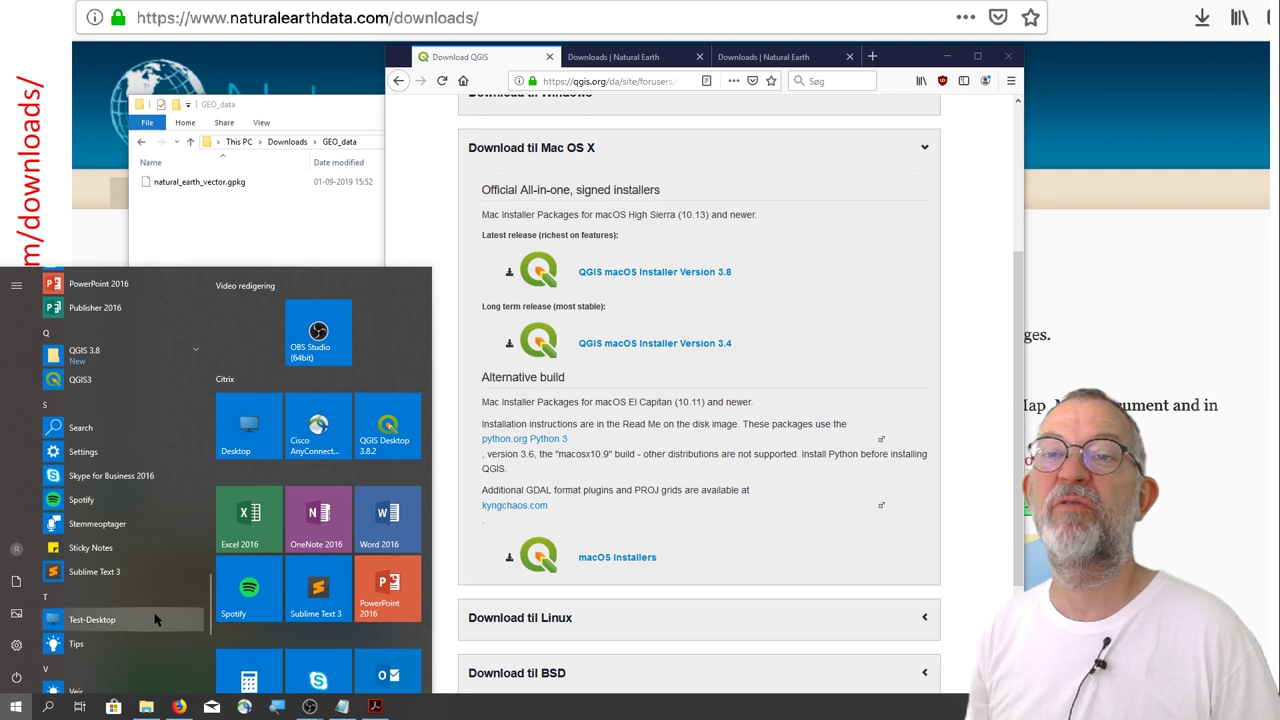
{"action": "left_click", "coordinate": [152, 362]}
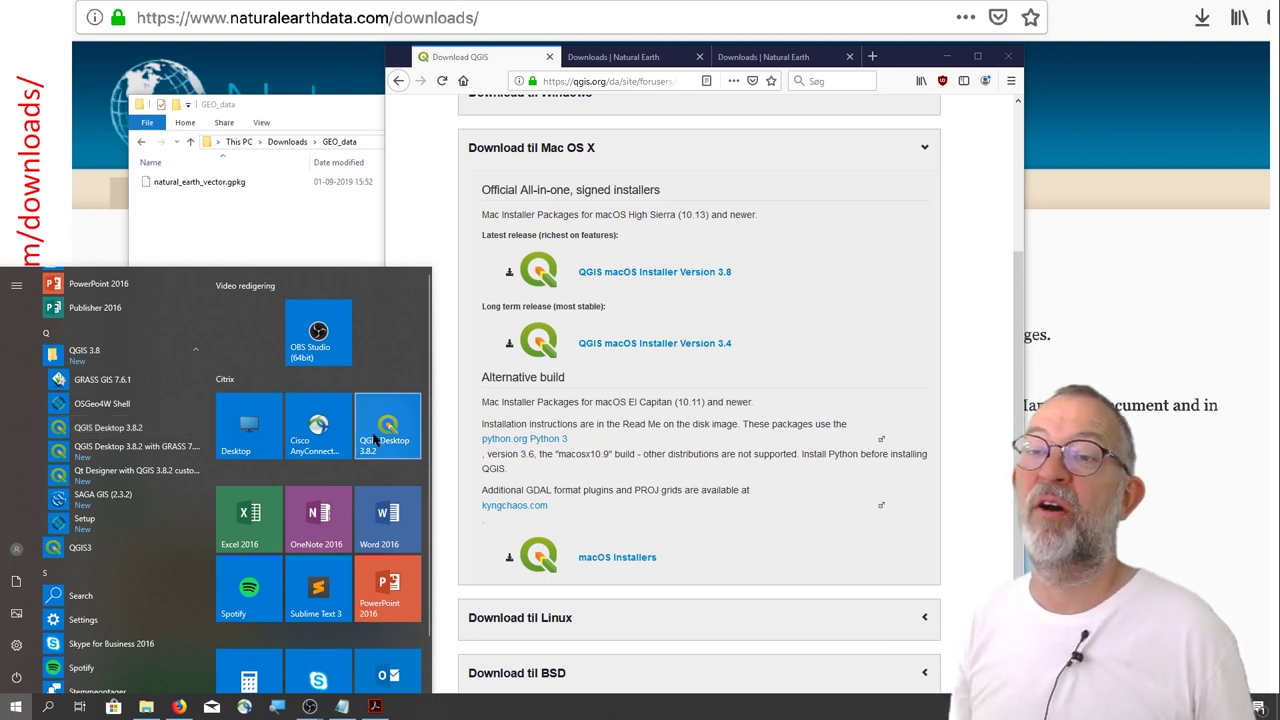
{"action": "left_click", "coordinate": [102, 428]}
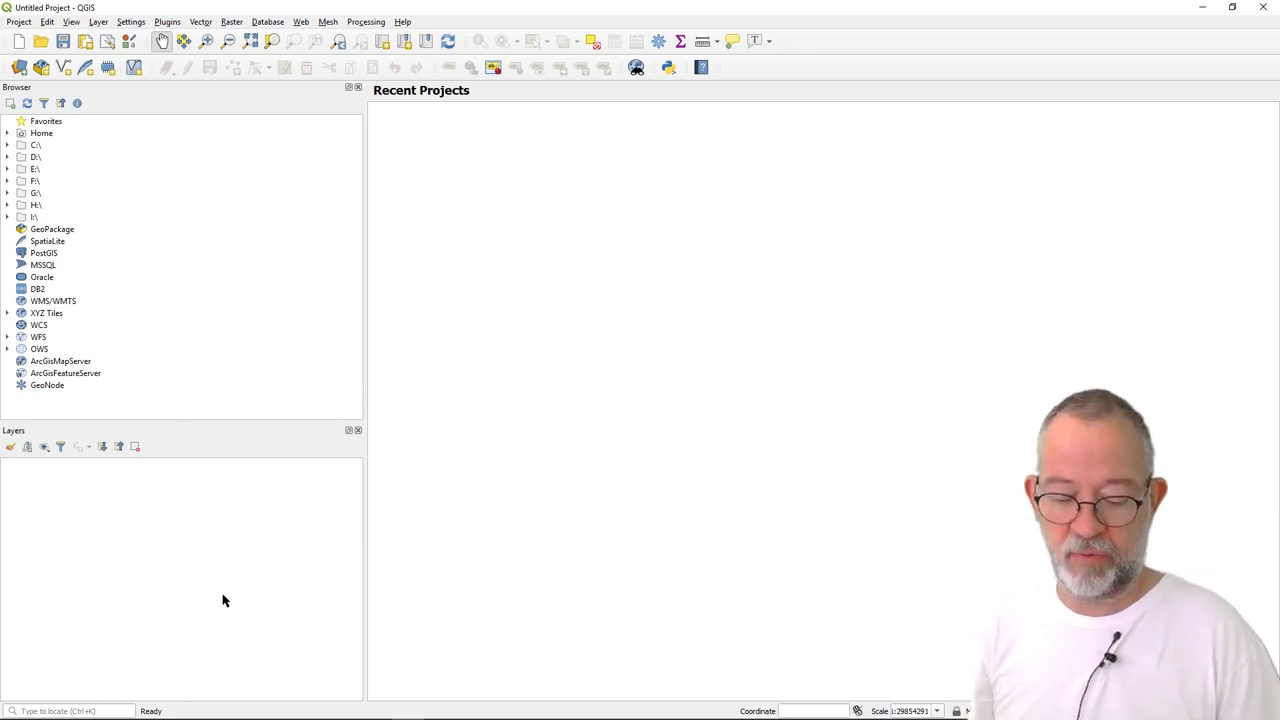
Step: Switch to the Adobe Acrobat presentation, view the slide on the inner working of a GIS mapping project, and return to QGIS
{"action": "key", "text": "alt+Tab"}
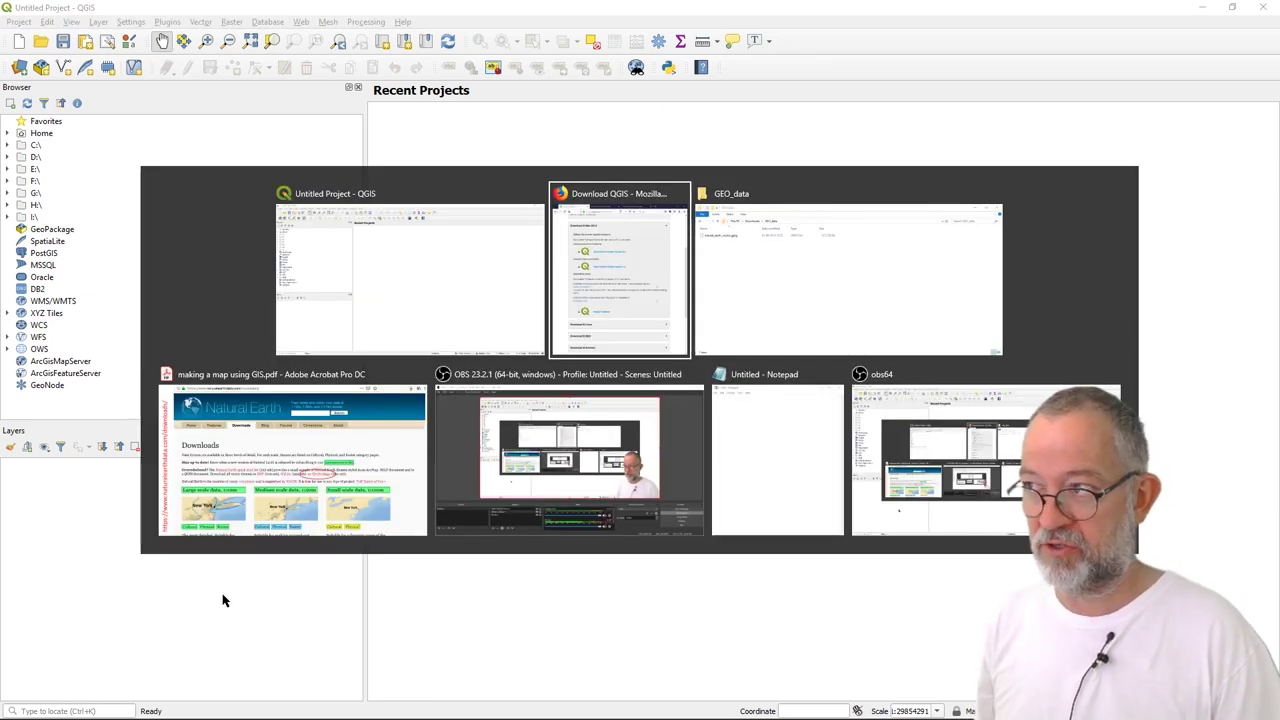
{"action": "key", "text": "alt+Tab"}
{"action": "key", "text": "alt+Tab"}
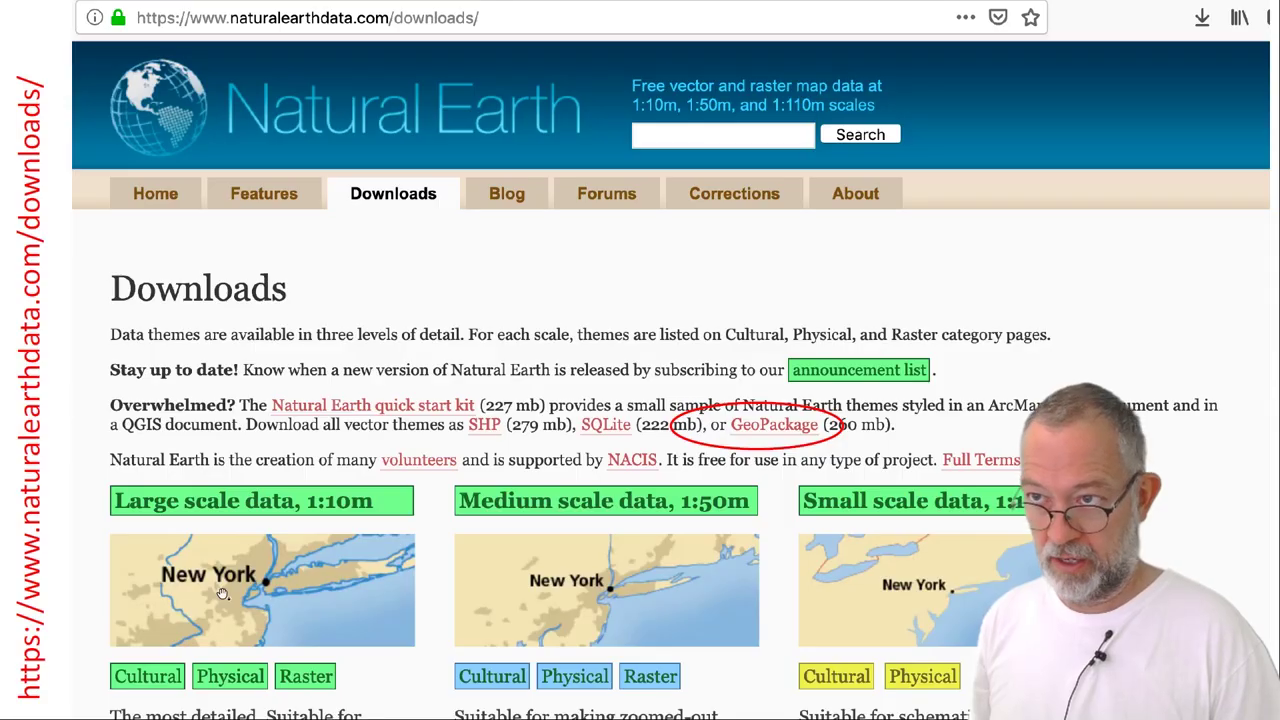
{"action": "left_click", "coordinate": [222, 593]}
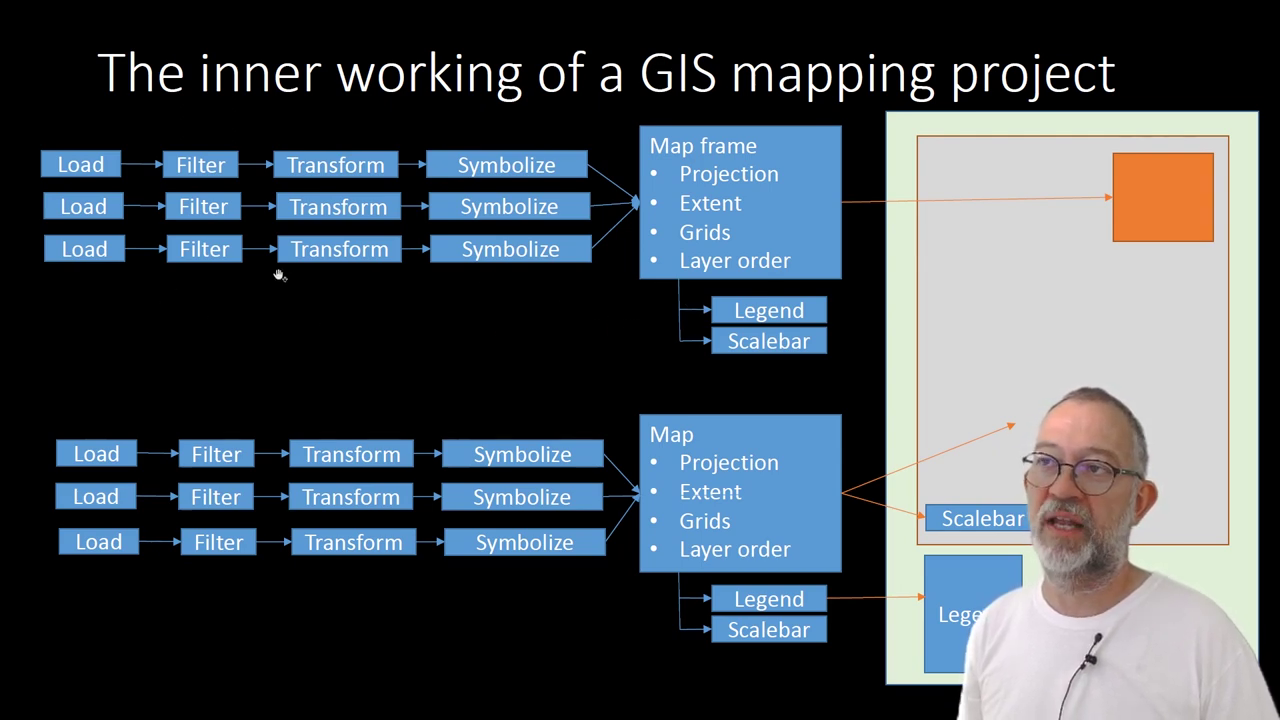
{"action": "key", "text": "alt+Tab"}
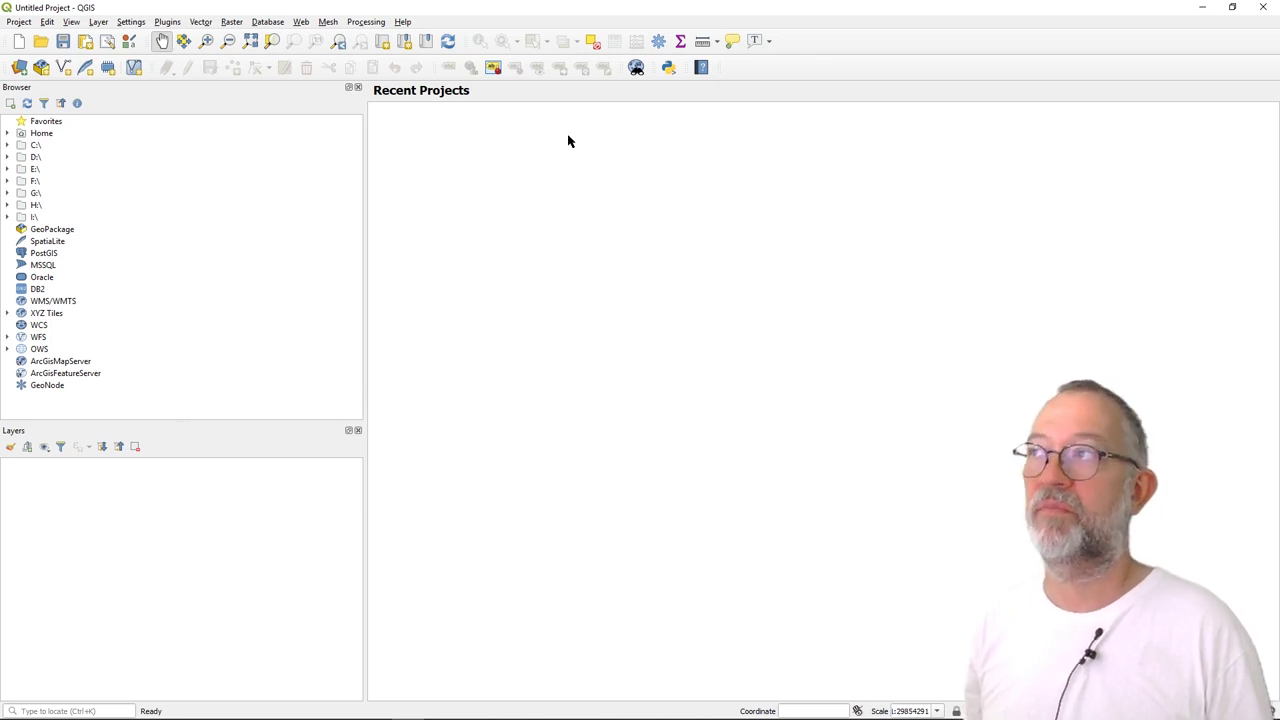
Step: Expand the Home, Downloads and GEO_data folders and the natural_earth_vector.gpkg file in the browser tree to list its layers
{"action": "right_click", "coordinate": [816, 74]}
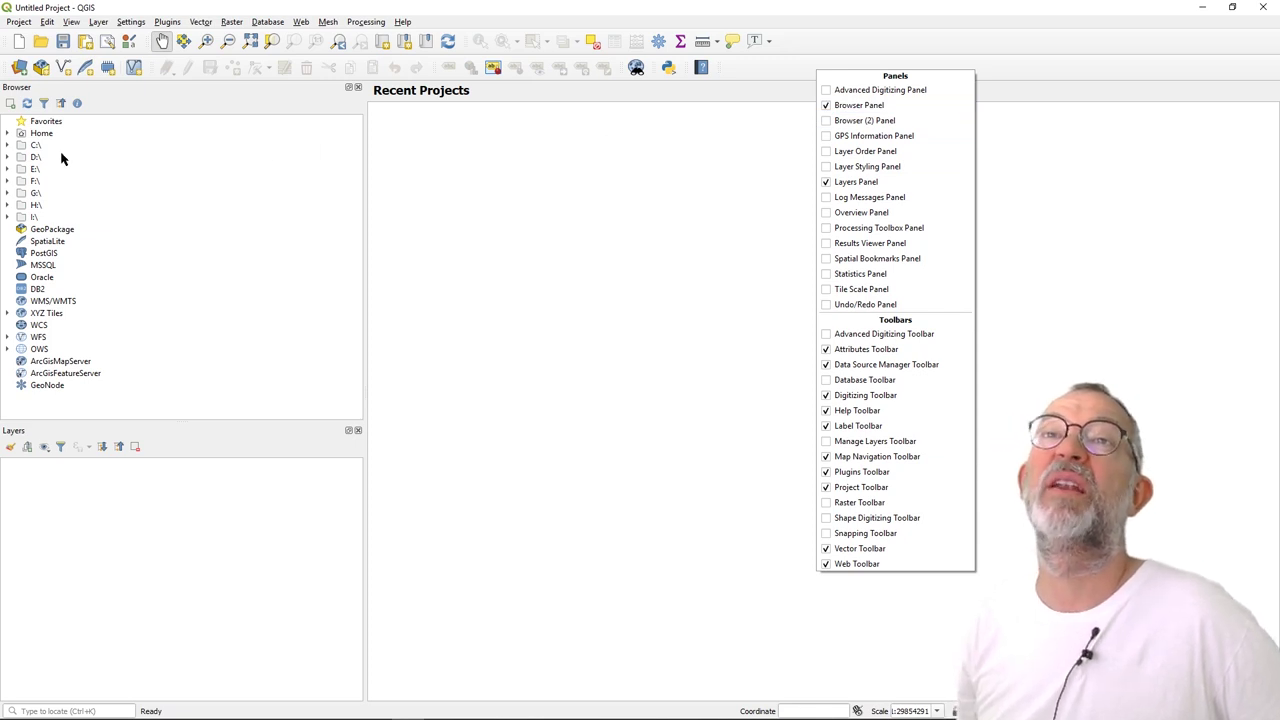
{"action": "left_click", "coordinate": [8, 134]}
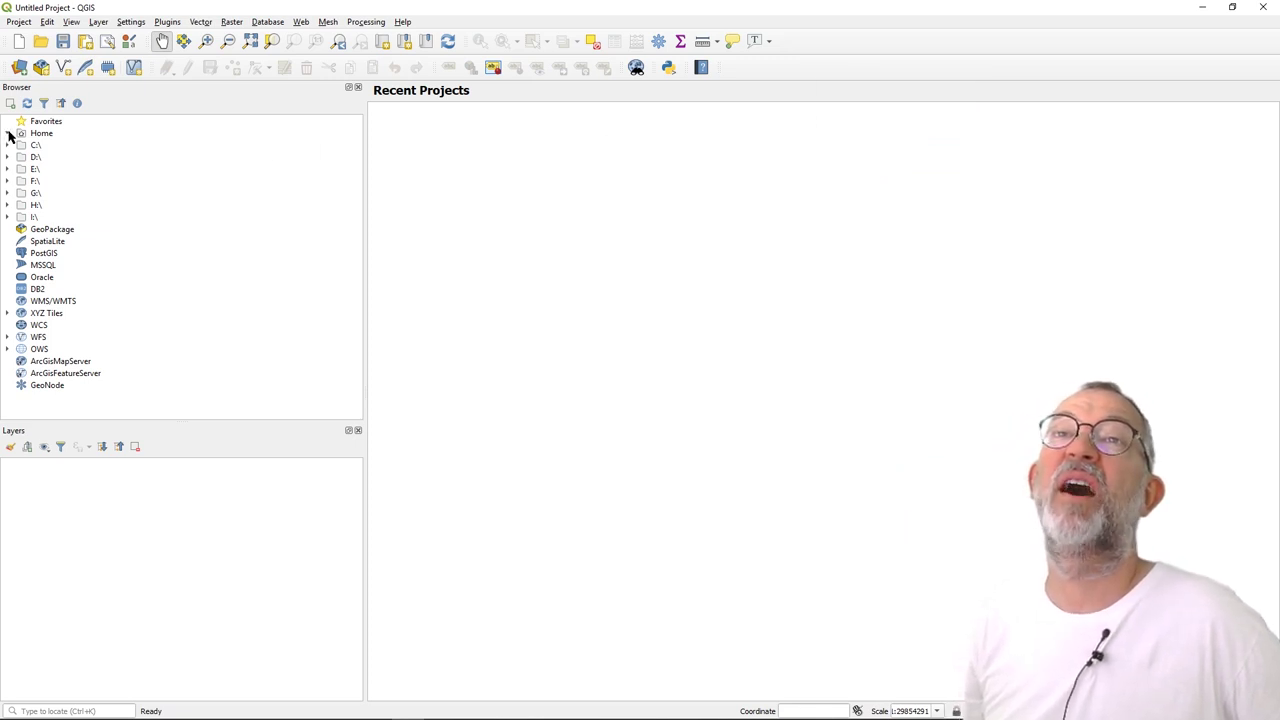
{"action": "left_click", "coordinate": [8, 134]}
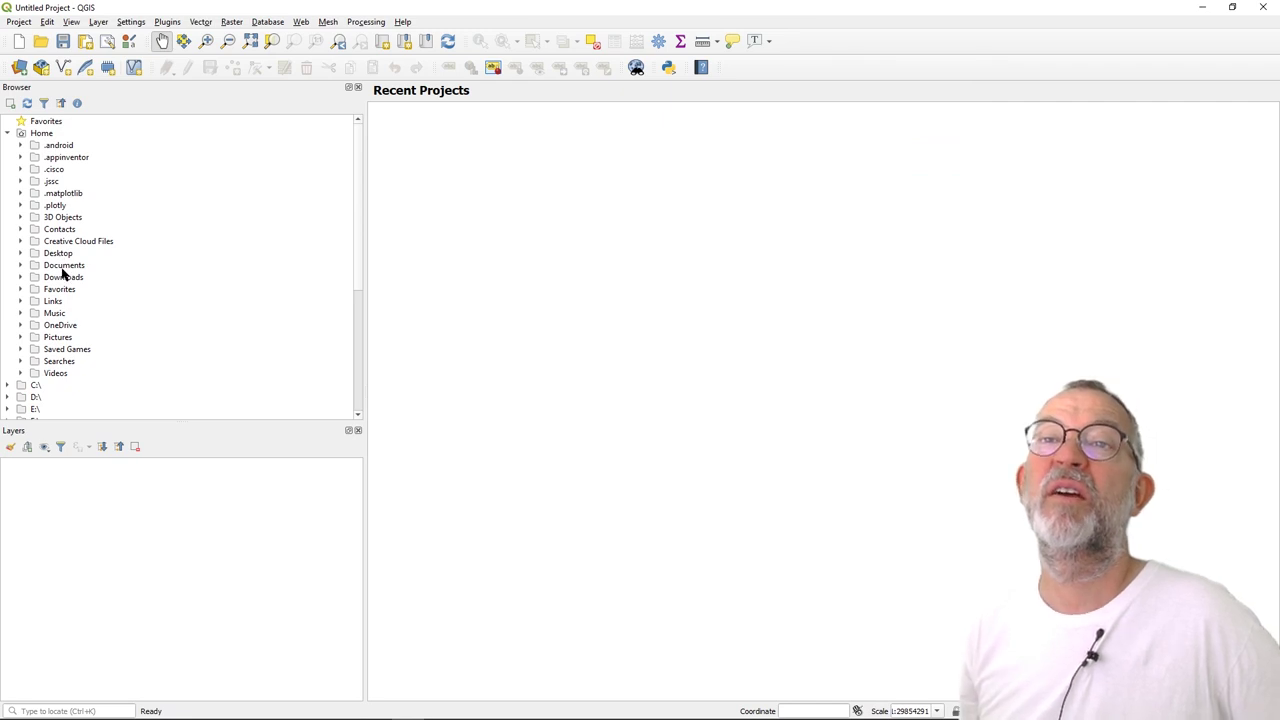
{"action": "left_click", "coordinate": [19, 277]}
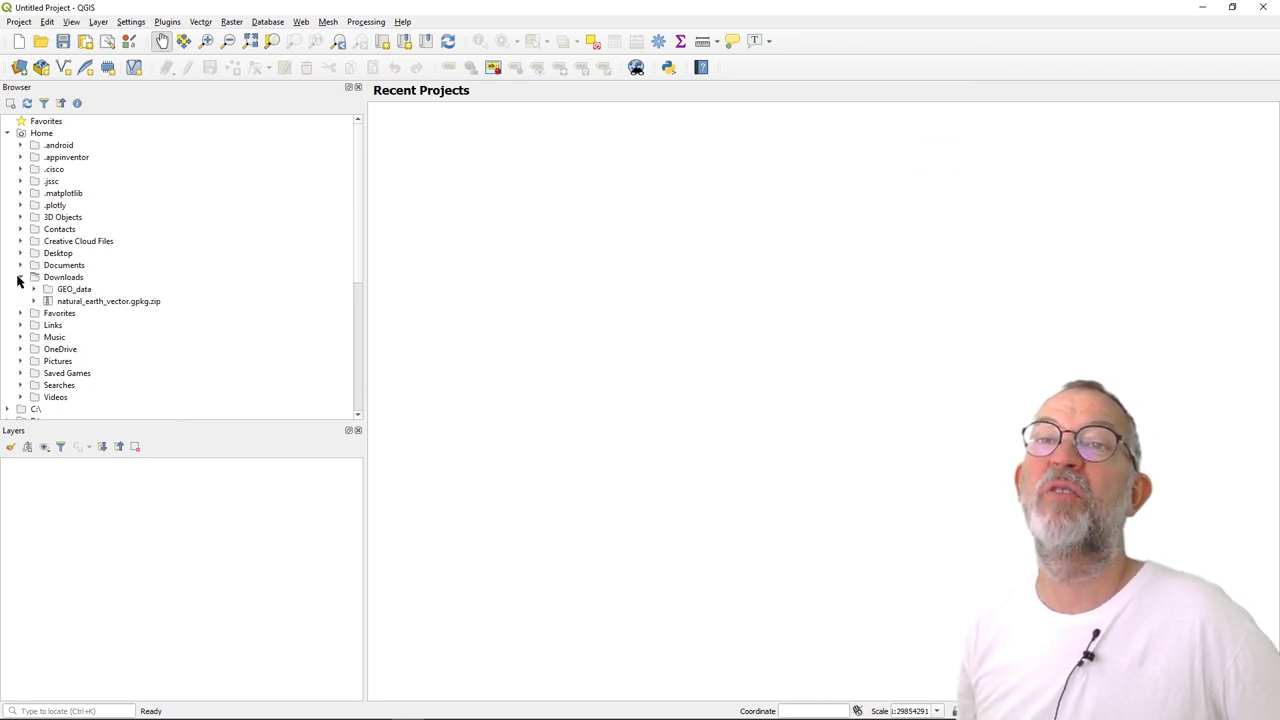
{"action": "left_click", "coordinate": [34, 289]}
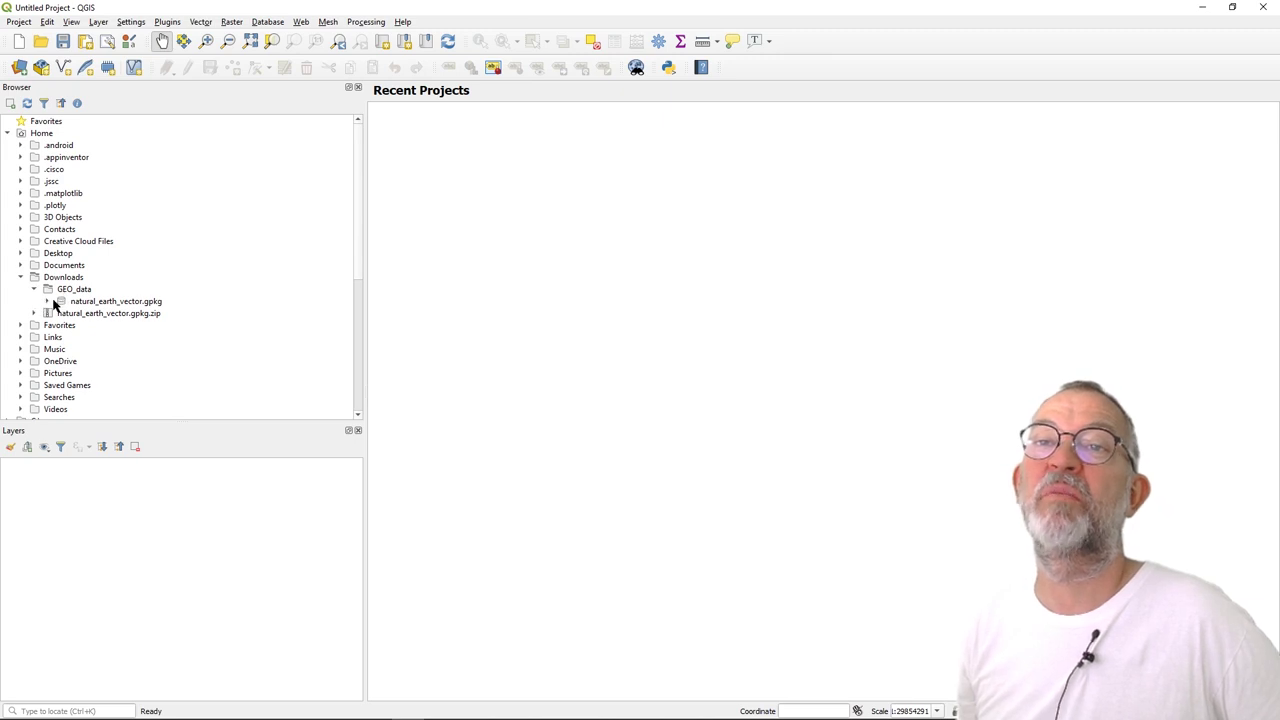
{"action": "left_click", "coordinate": [53, 303], "text": "shift"}
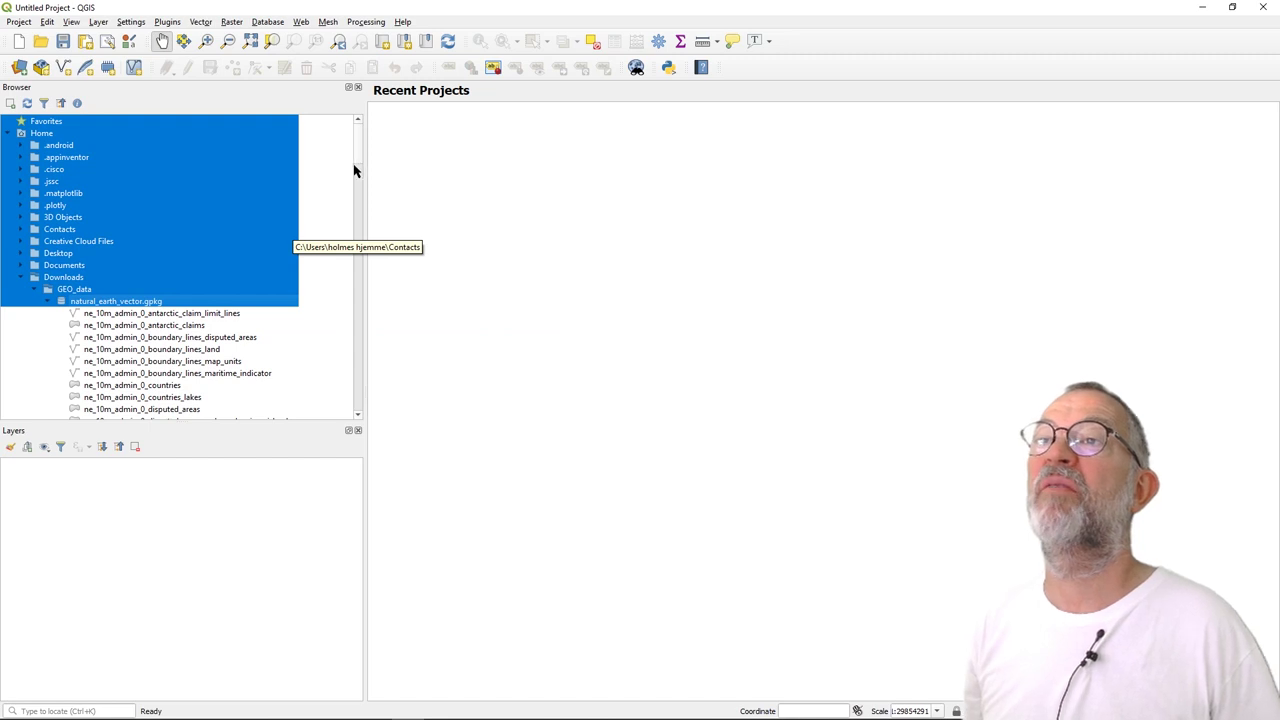
Step: Look through the 10m, 110m and 50m layers of natural_earth_vector.gpkg and return to the 110m group
{"action": "mouse_move", "coordinate": [363, 157]}
{"action": "left_mouse_down"}
{"action": "mouse_move", "coordinate": [363, 200]}
{"action": "mouse_move", "coordinate": [363, 173]}
{"action": "left_mouse_up"}
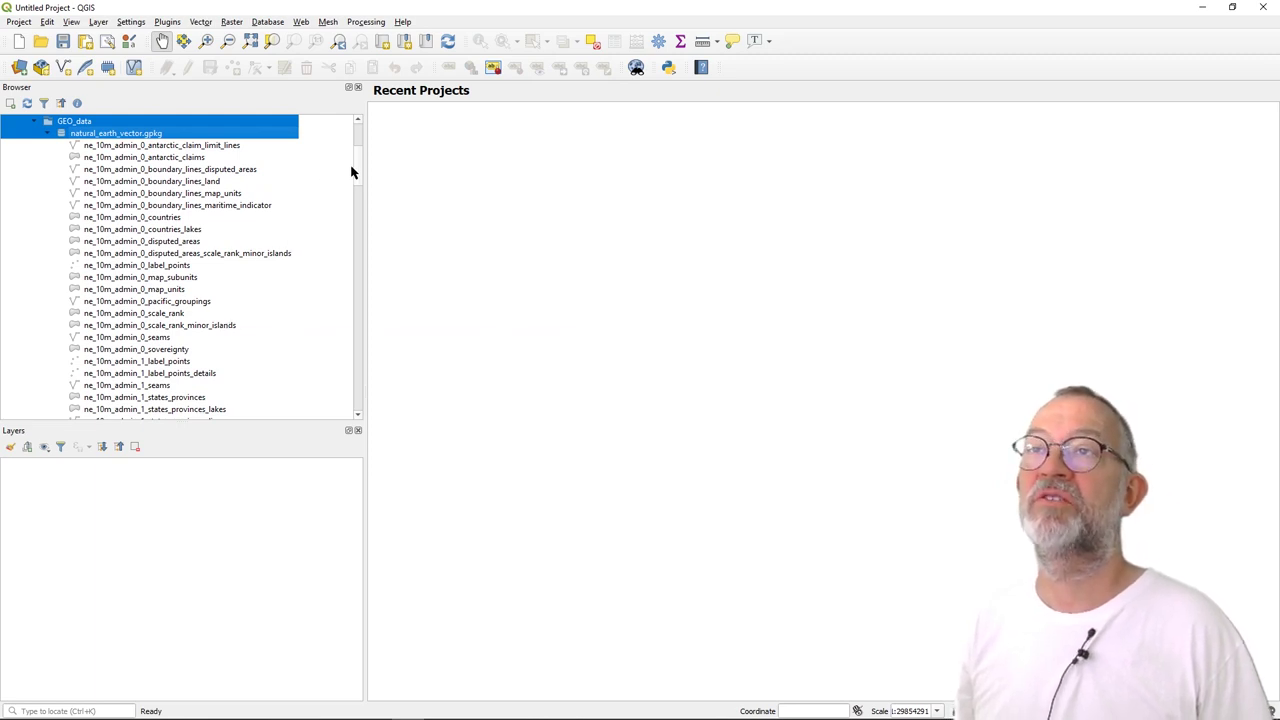
{"action": "scroll", "coordinate": [362, 178], "scroll_direction": "down", "scroll_amount": 1}
{"action": "scroll", "coordinate": [362, 178], "scroll_direction": "down", "scroll_amount": 2}
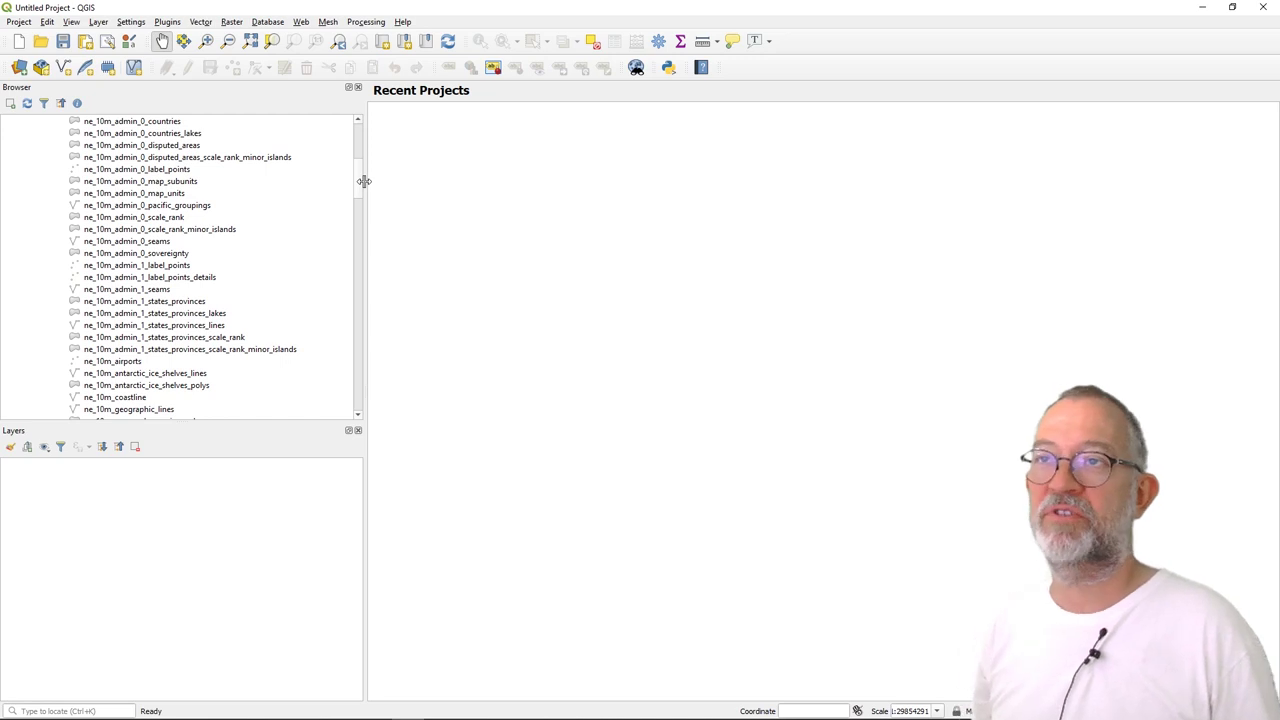
{"action": "left_click_drag", "start_coordinate": [359, 194], "coordinate": [363, 274]}
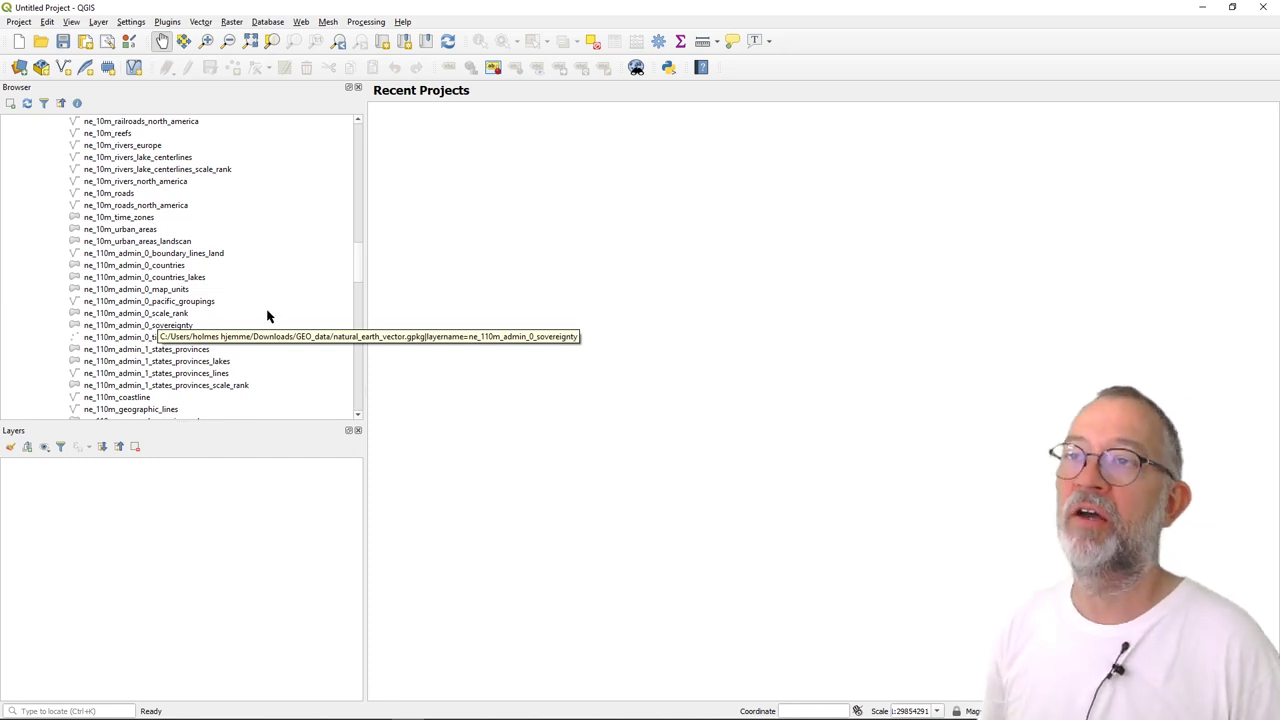
{"action": "left_click_drag", "start_coordinate": [360, 272], "coordinate": [360, 315]}
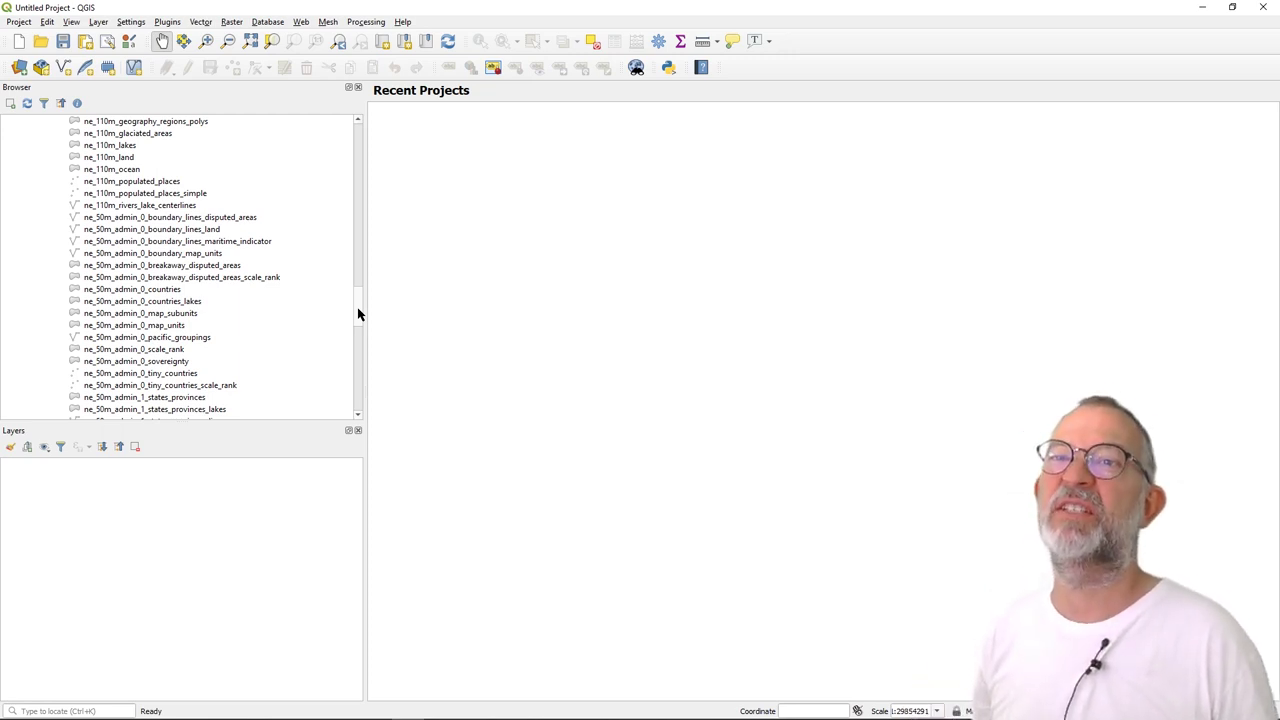
{"action": "left_click_drag", "start_coordinate": [358, 314], "coordinate": [363, 275]}
Step: Switch to the Adobe Acrobat presentation, view the GDP per capita 2016 map, and return to QGIS
{"action": "key", "text": "alt+Tab"}
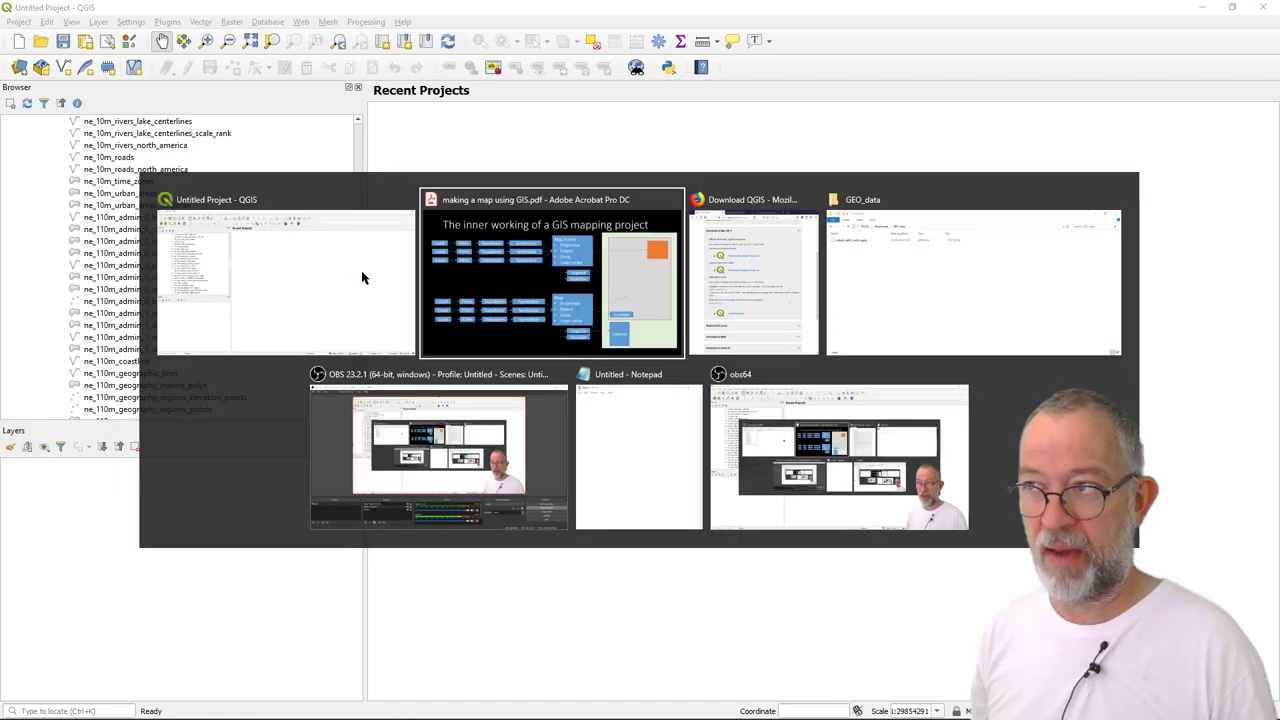
{"action": "left_click", "coordinate": [362, 271]}
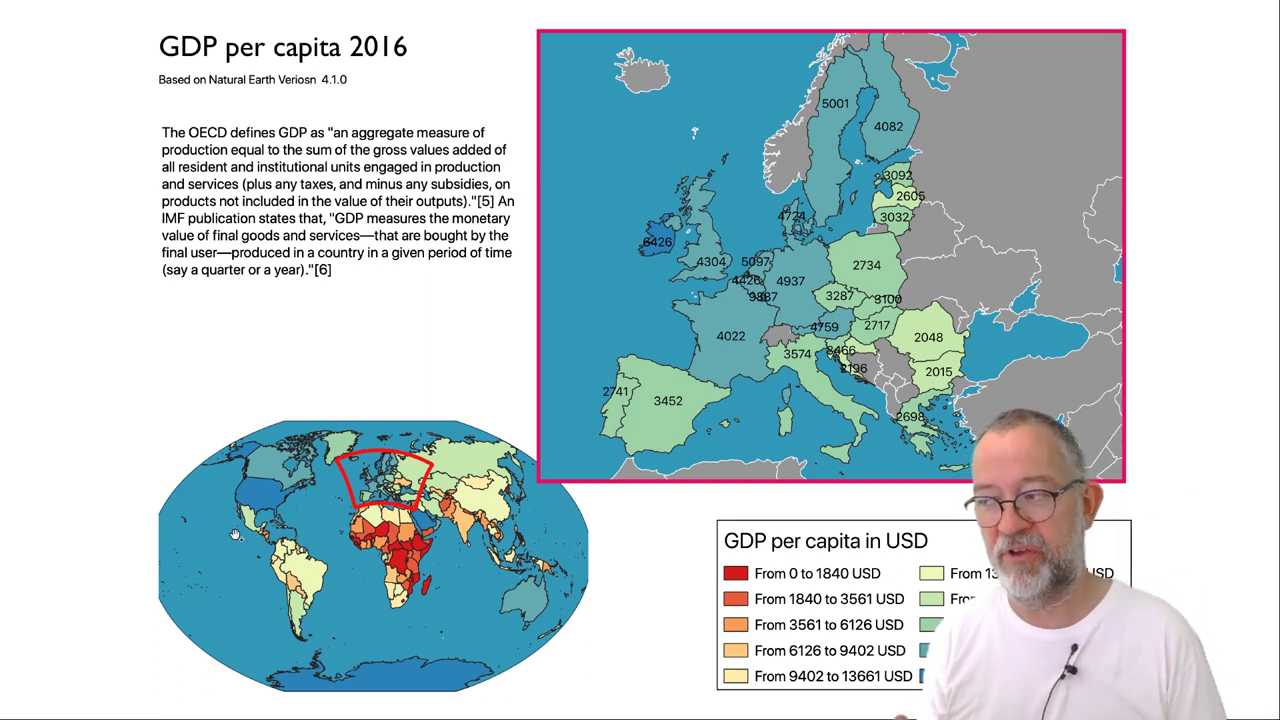
{"action": "key", "text": "alt+Tab"}
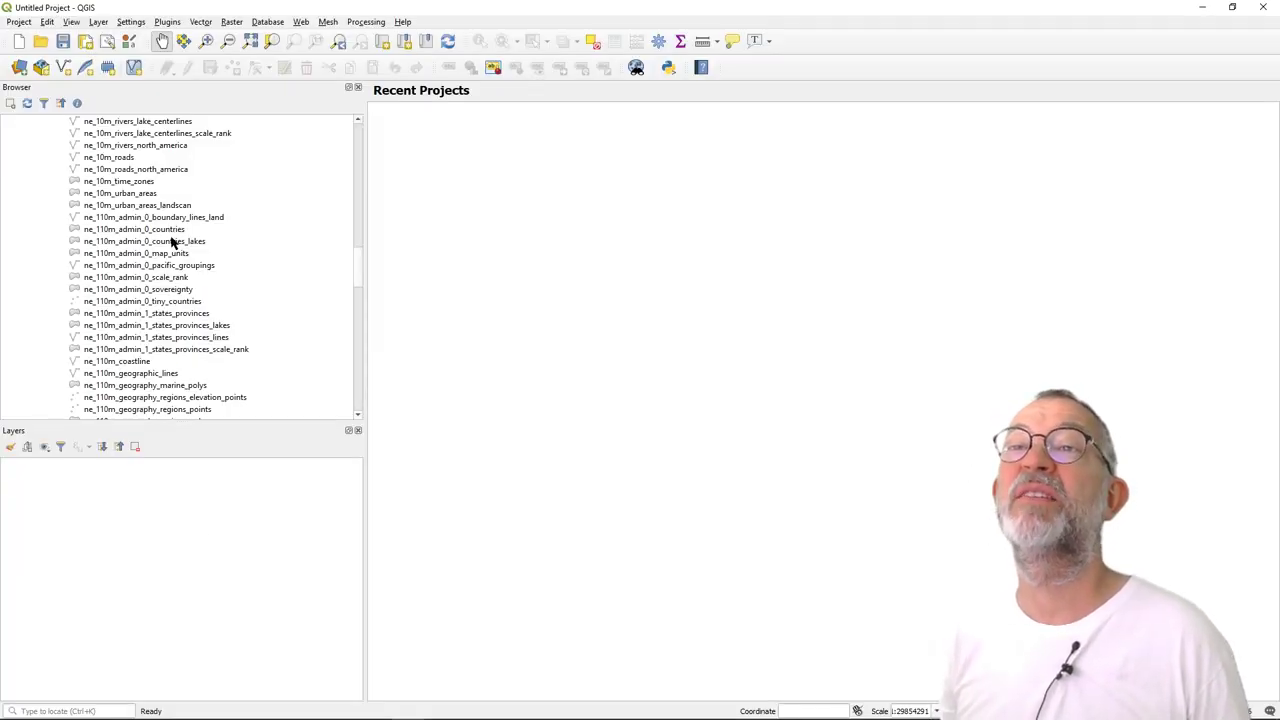
Step: Add the ne_110m_admin_0_countries and ne_110m_ocean layers to the map and place the ocean layer below the countries
{"action": "left_click_drag", "start_coordinate": [158, 232], "coordinate": [566, 231]}
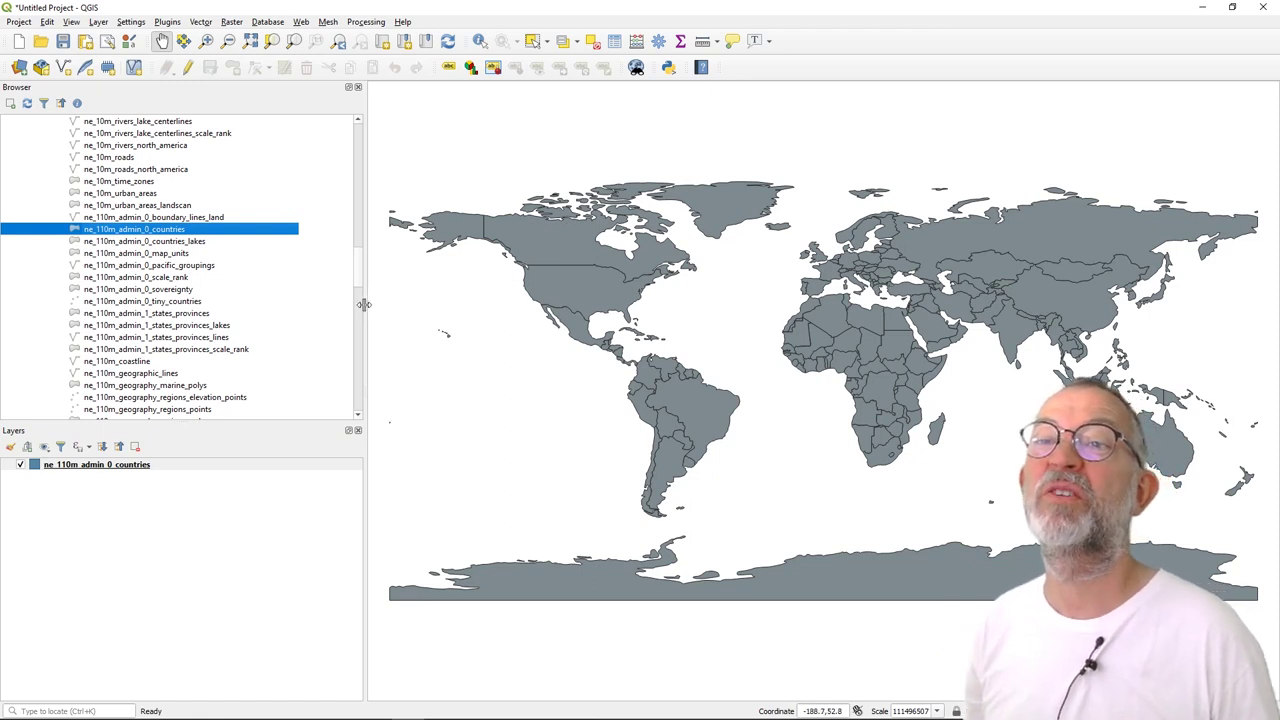
{"action": "left_click_drag", "start_coordinate": [360, 271], "coordinate": [360, 290]}
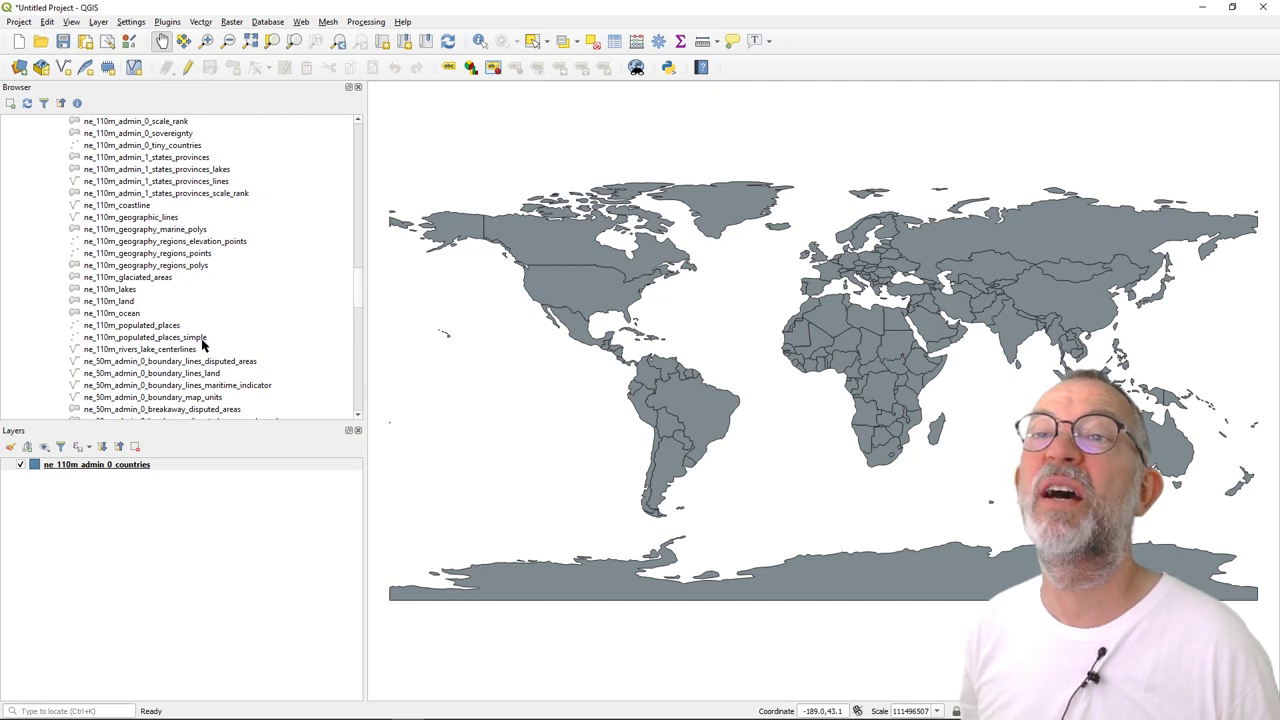
{"action": "mouse_move", "coordinate": [126, 315]}
{"action": "left_mouse_down"}
{"action": "mouse_move", "coordinate": [257, 331]}
{"action": "mouse_move", "coordinate": [447, 328]}
{"action": "mouse_move", "coordinate": [441, 318]}
{"action": "left_mouse_up"}
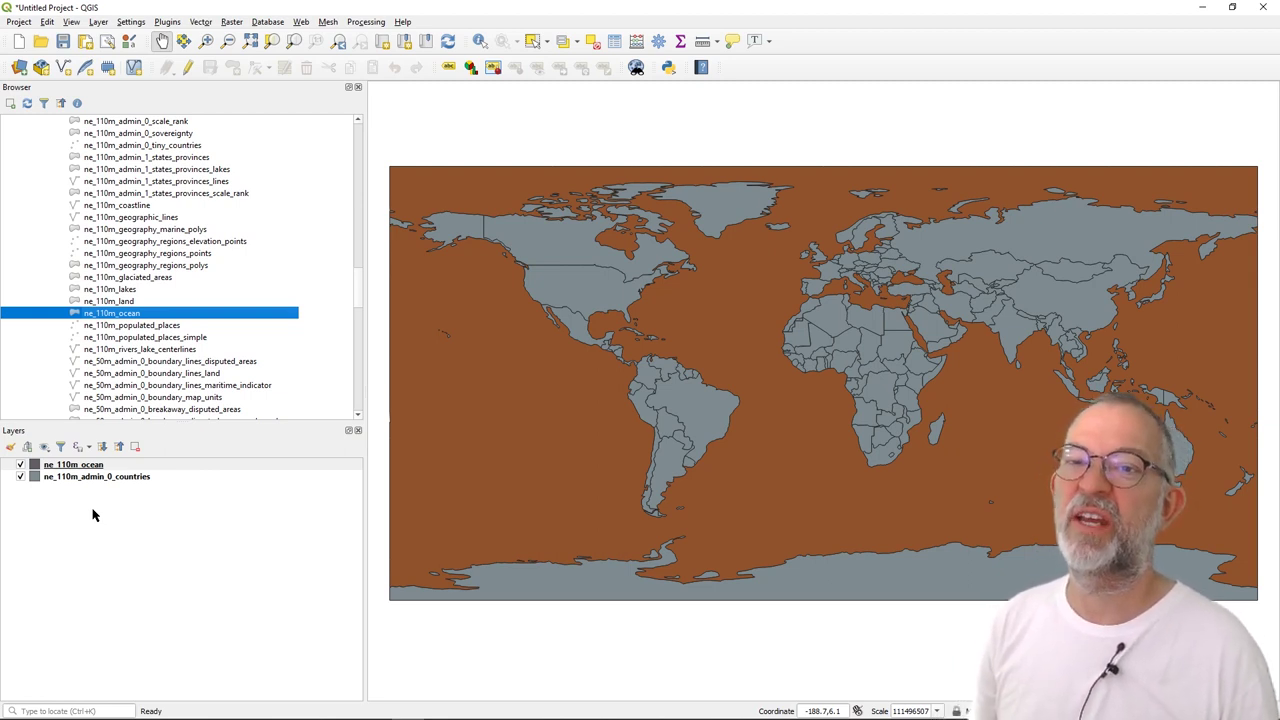
{"action": "left_click_drag", "start_coordinate": [73, 466], "coordinate": [72, 495]}
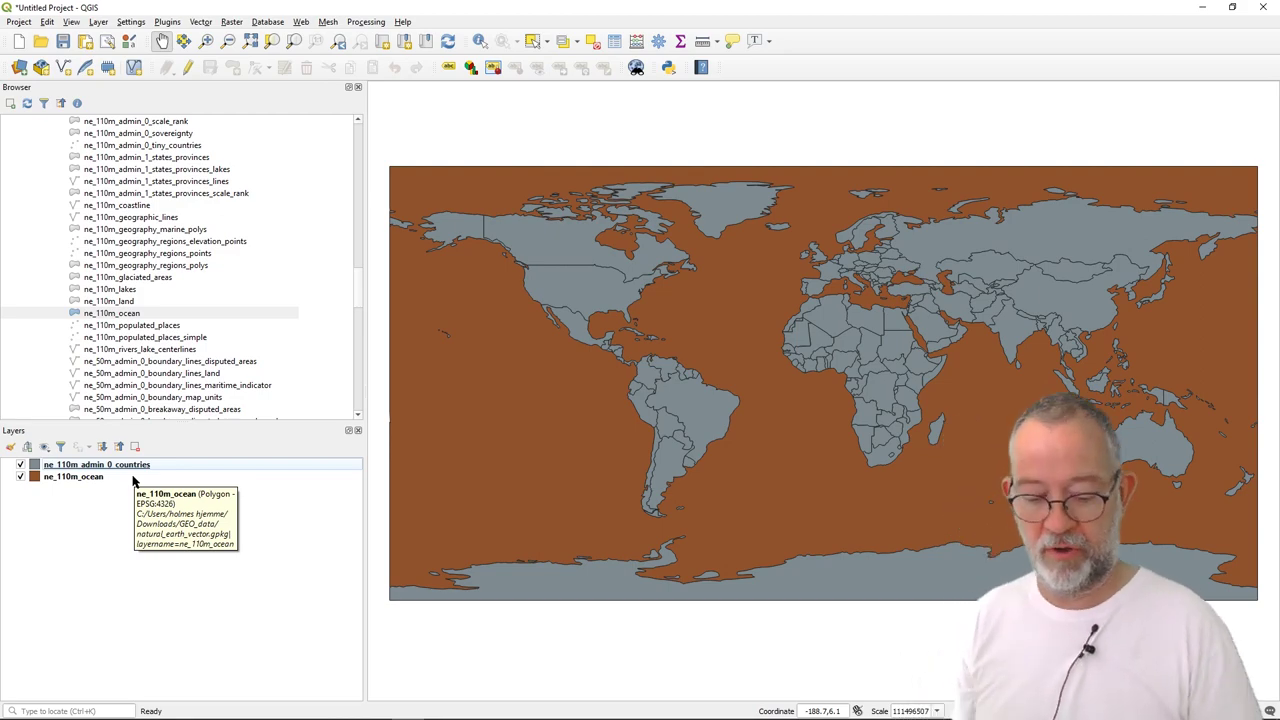
Step: Switch to the Adobe Acrobat presentation, advance to the slide on the inner working of a GIS mapping project, and return to QGIS
{"action": "key", "text": "alt+Tab"}
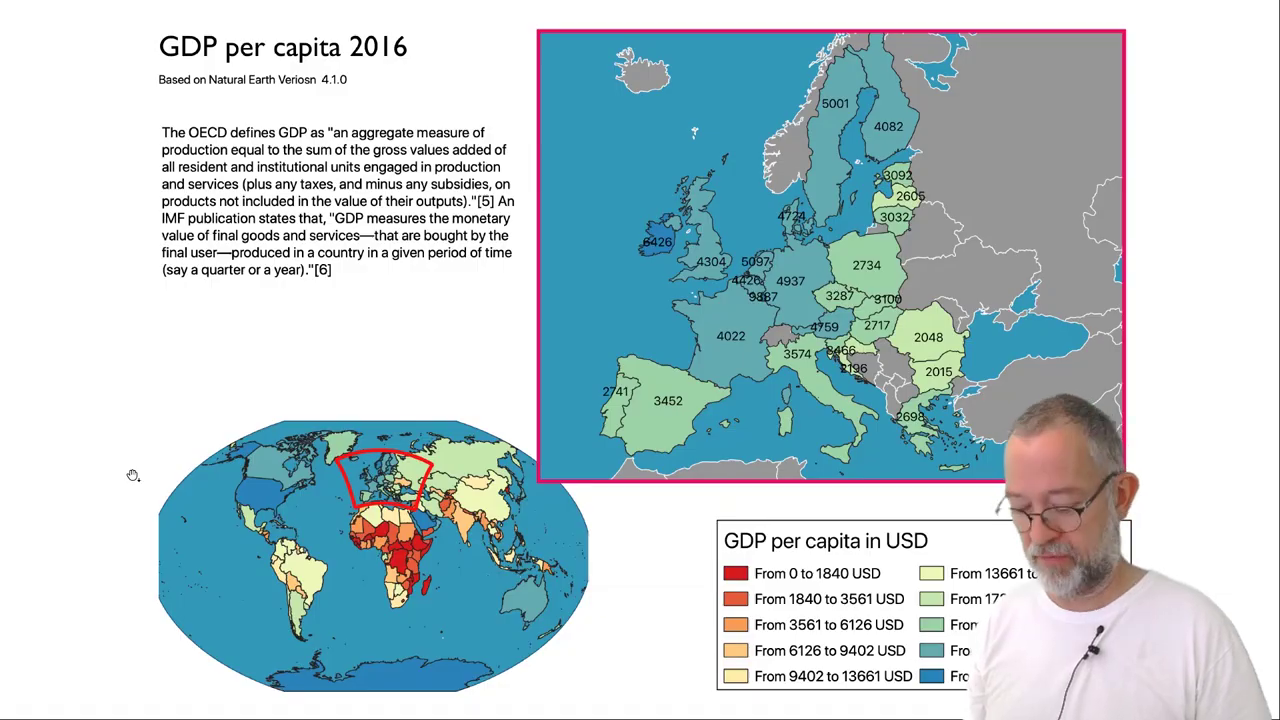
{"action": "key", "text": "Right"}
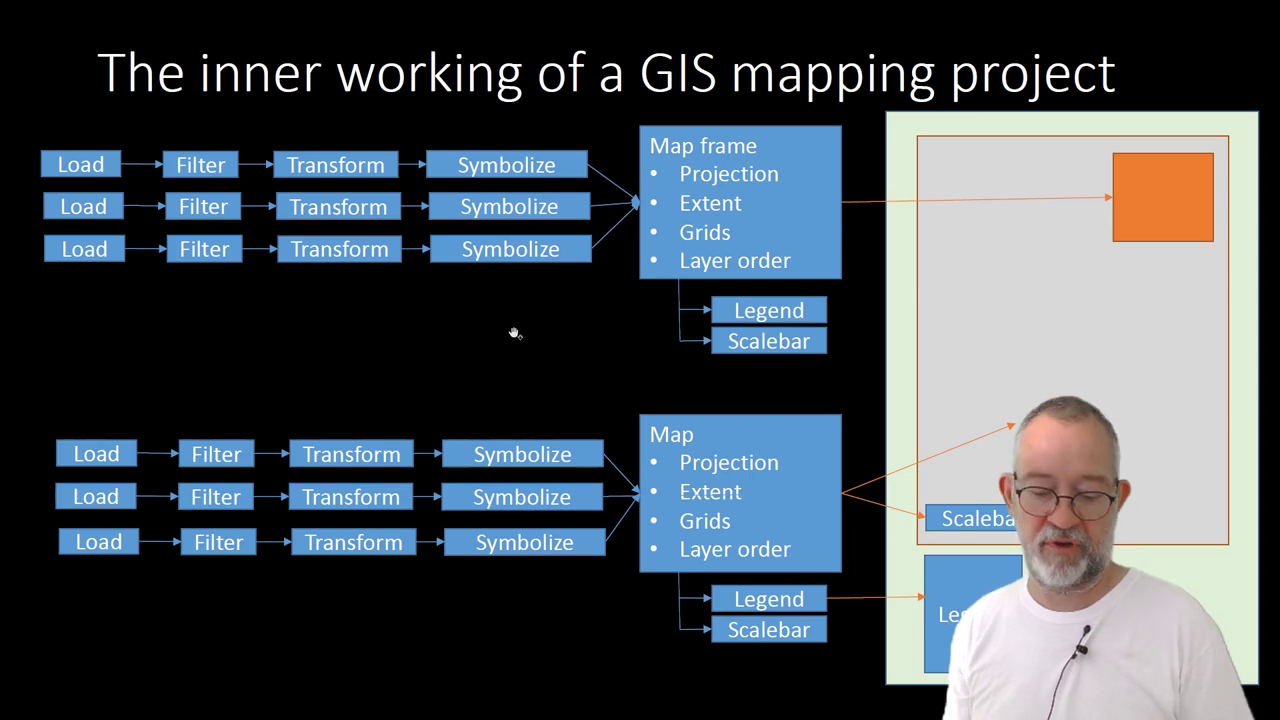
{"action": "key", "text": "alt+Tab"}
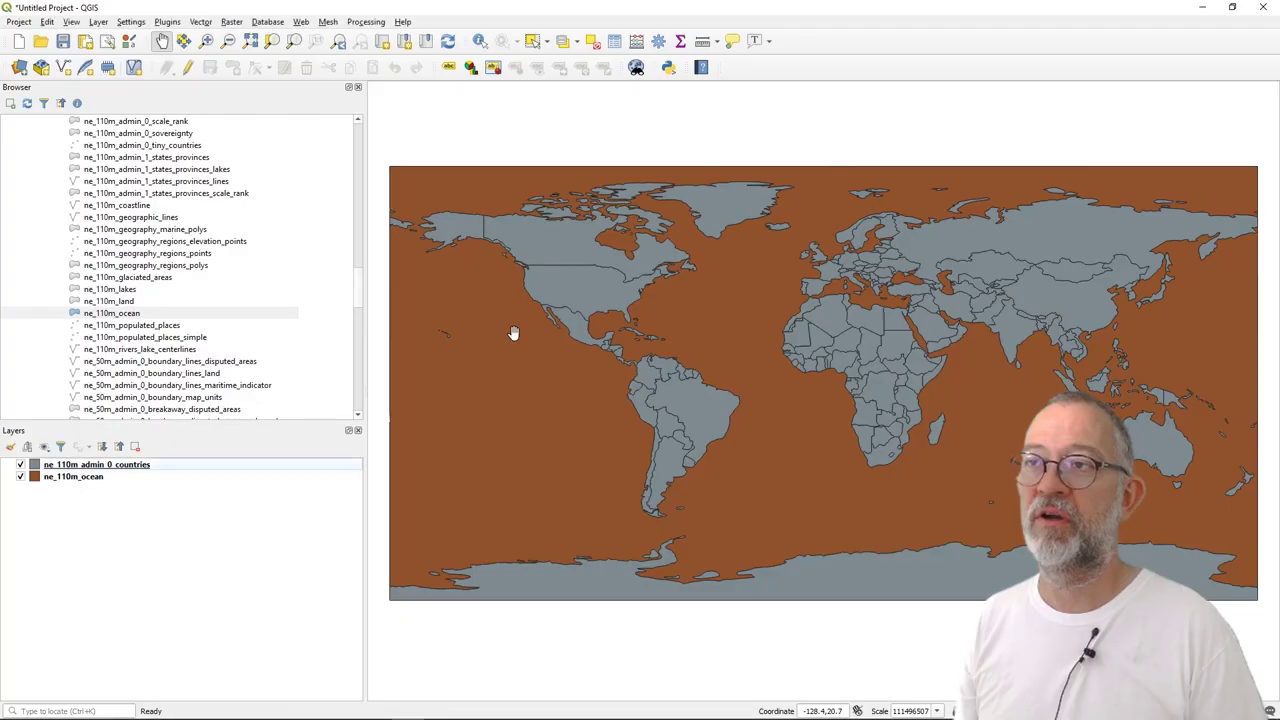
Step: View the symbology properties of the ne_110m_admin_0_countries layer and close them without changes
{"action": "right_click", "coordinate": [148, 471]}
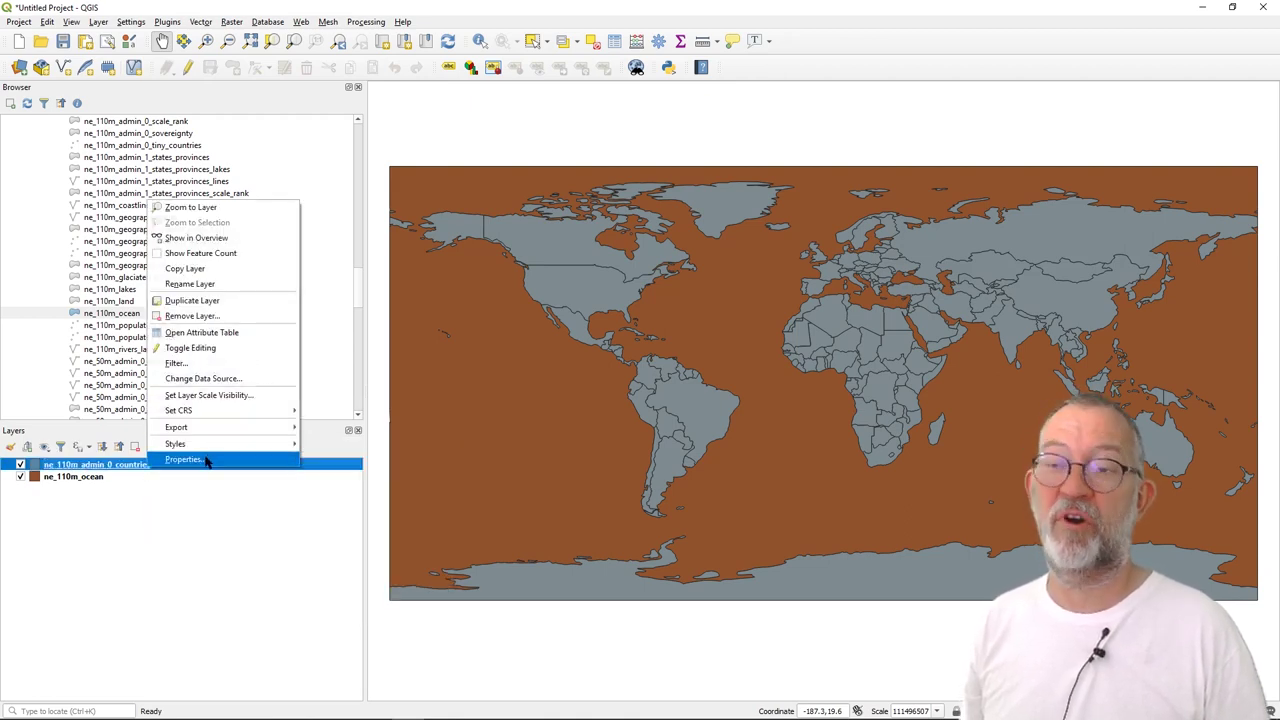
{"action": "left_click", "coordinate": [184, 459]}
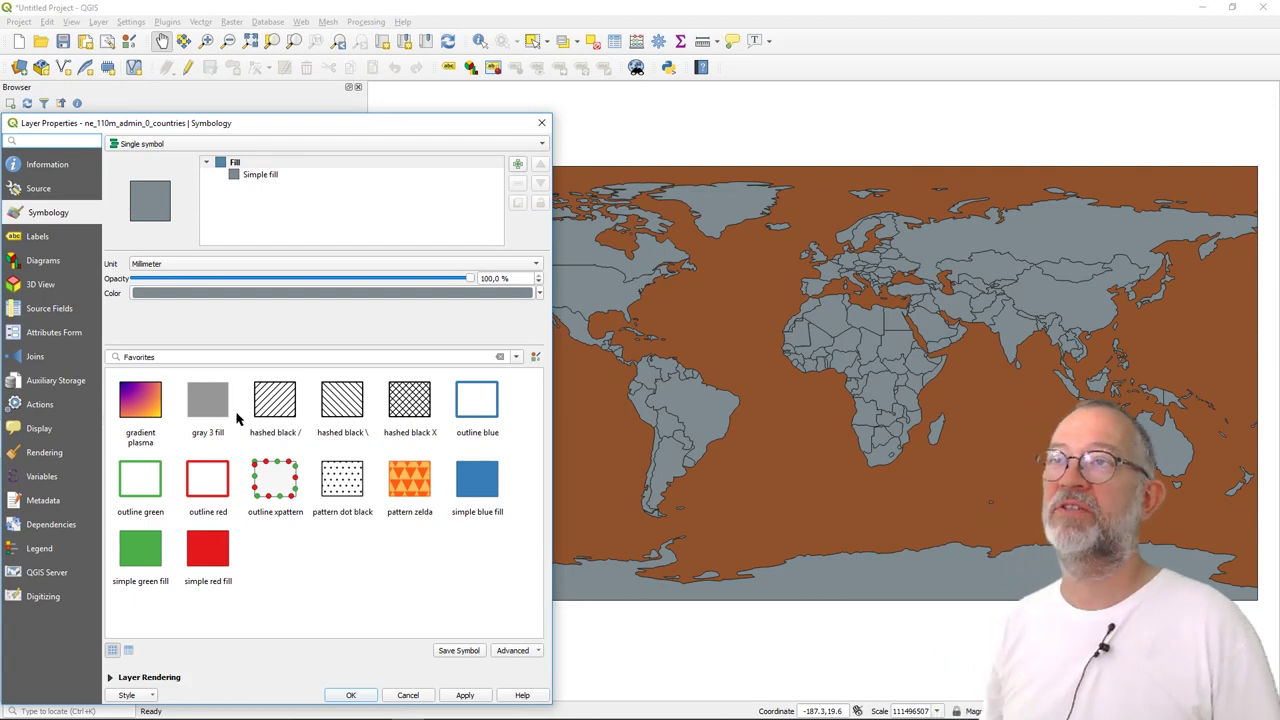
{"action": "left_click", "coordinate": [541, 123]}
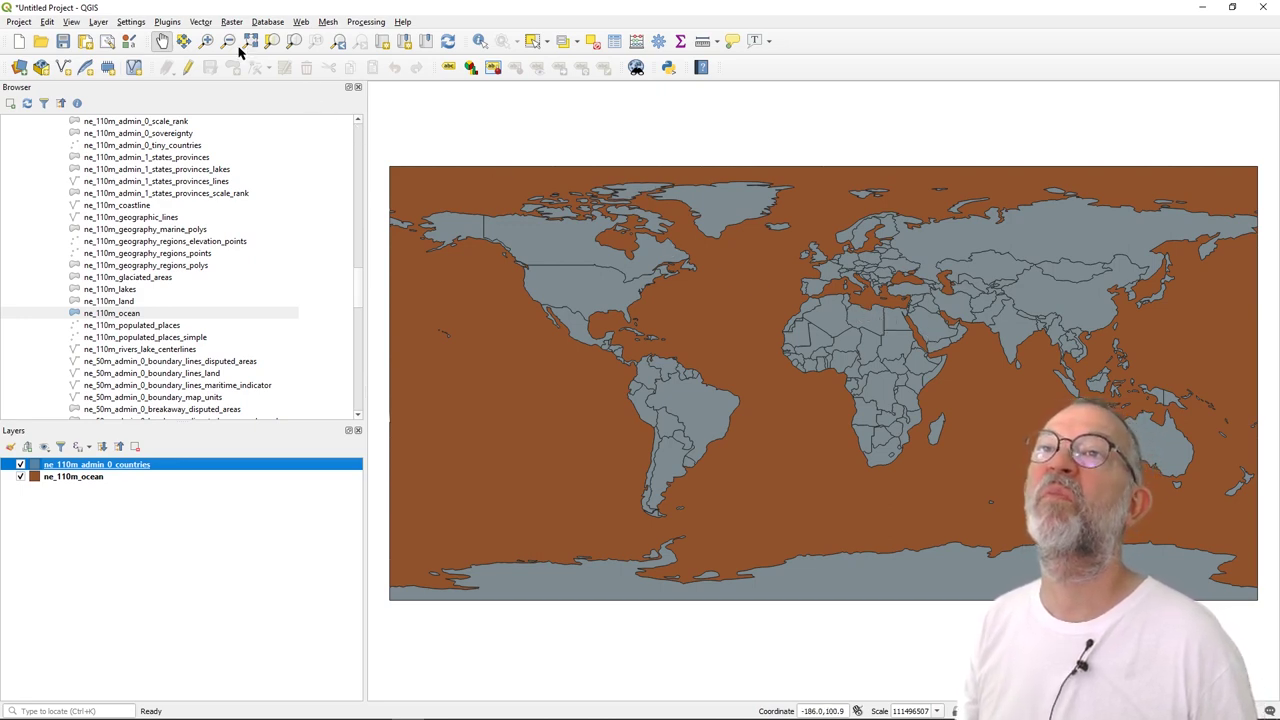
Step: Identify the Egypt feature of the ne_110m_admin_0_countries layer on the map
{"action": "left_click", "coordinate": [207, 43]}
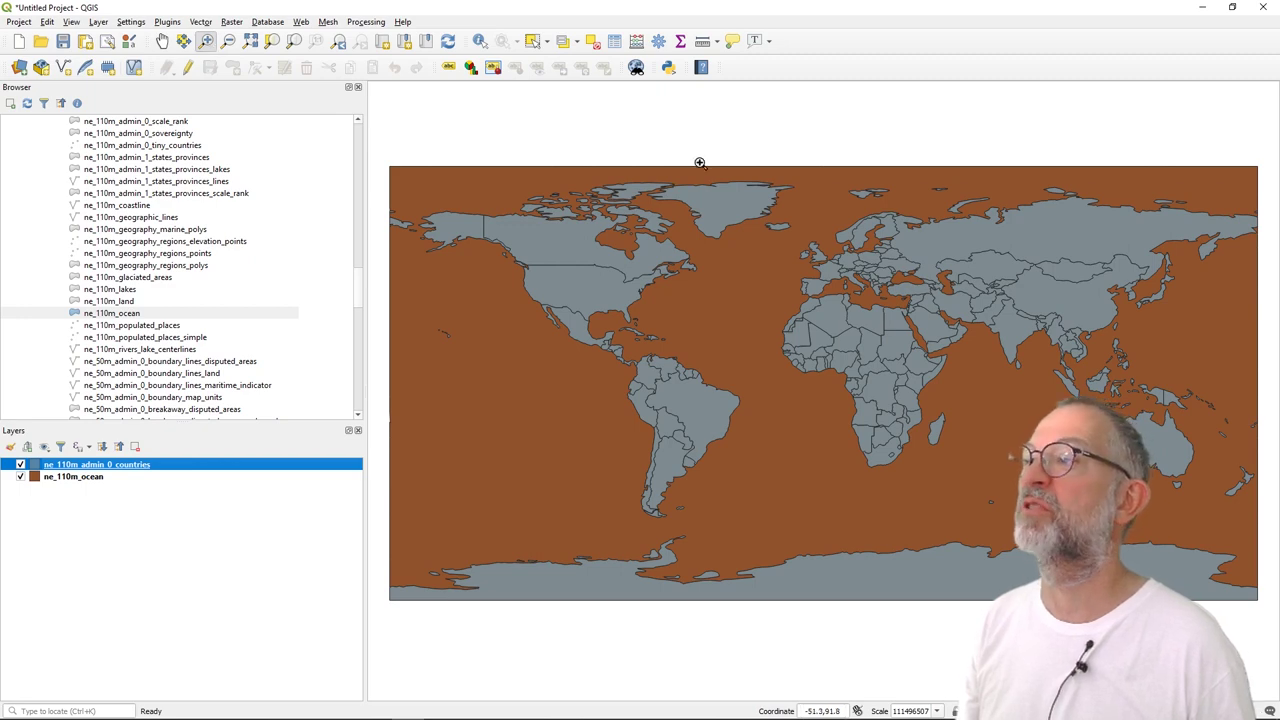
{"action": "left_click_drag", "start_coordinate": [872, 296], "coordinate": [919, 343]}
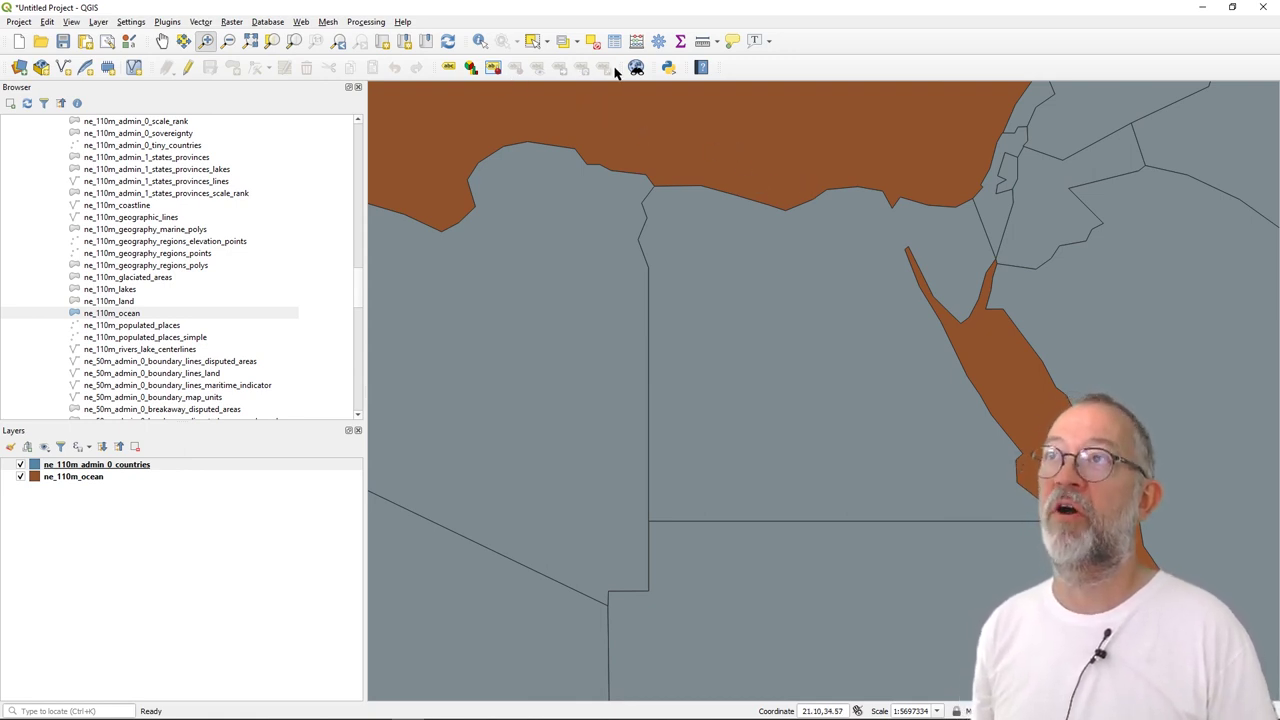
{"action": "left_click", "coordinate": [479, 43]}
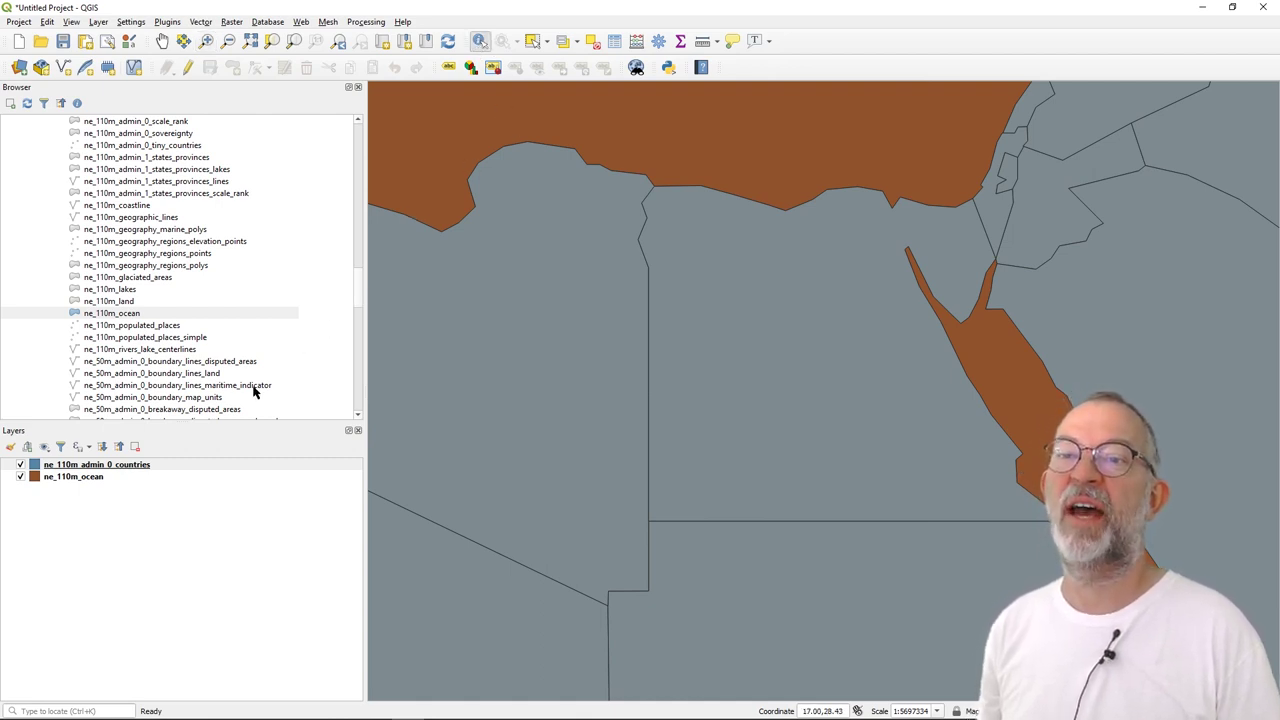
{"action": "left_click", "coordinate": [187, 468]}
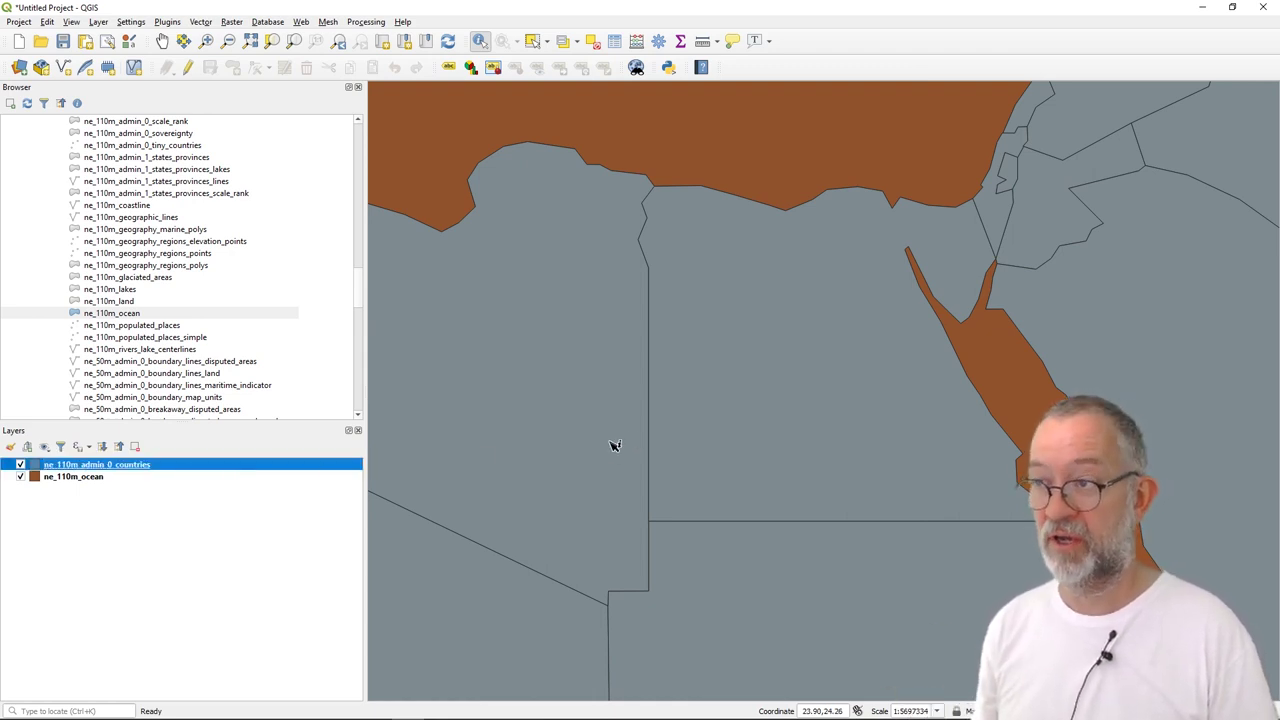
{"action": "left_click", "coordinate": [763, 402]}
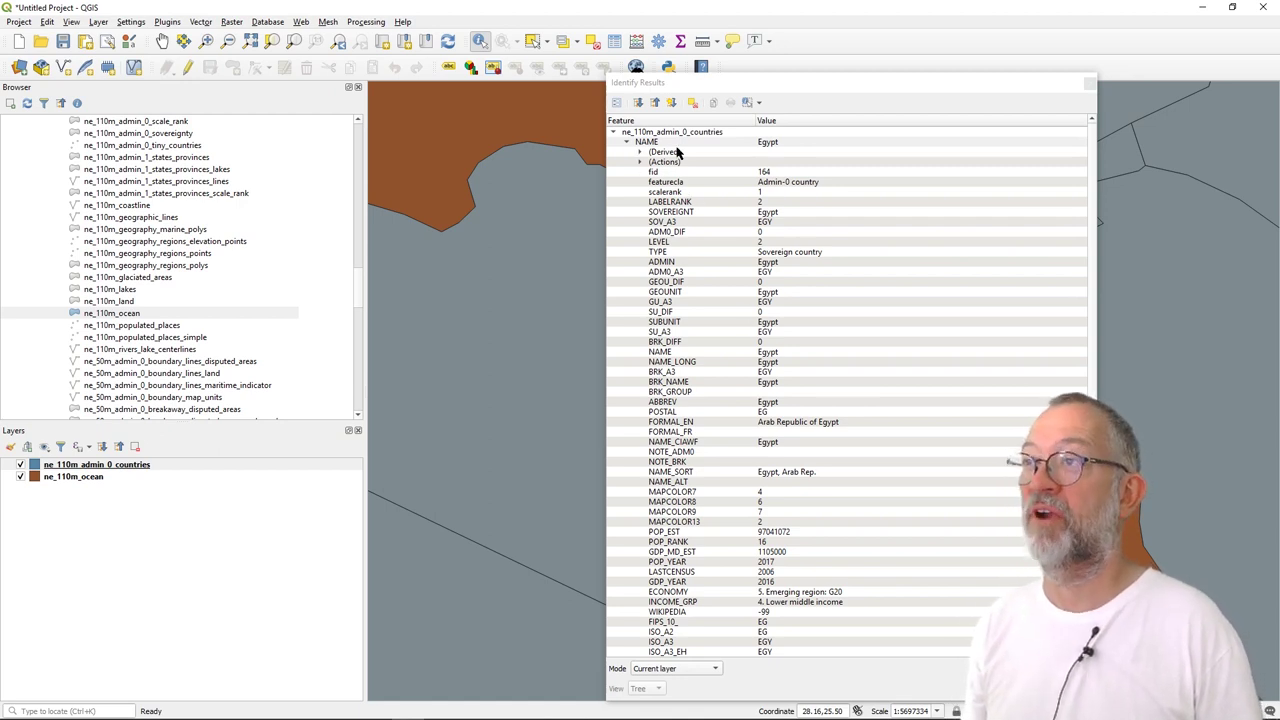
Step: Examine Egypt's derived values and its population, GDP, economy and income attributes, and close the identify results
{"action": "left_click", "coordinate": [641, 154]}
{"action": "left_click", "coordinate": [641, 153]}
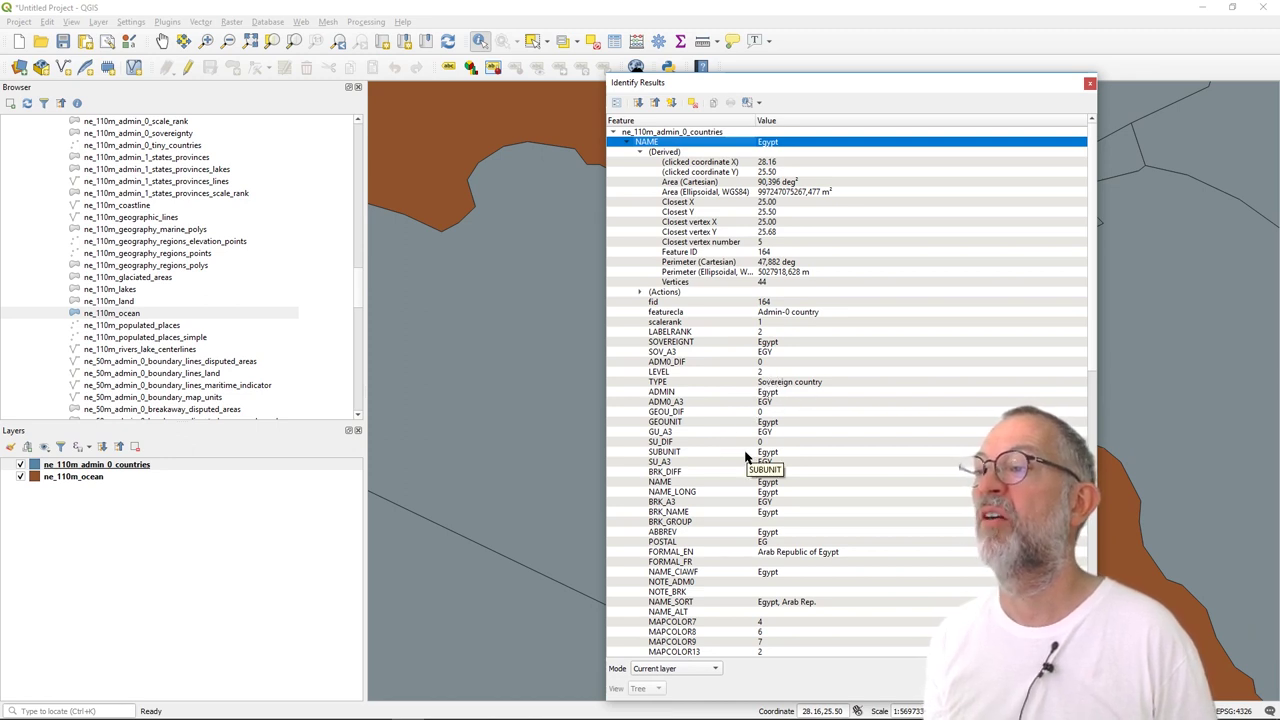
{"action": "scroll", "coordinate": [745, 457], "scroll_direction": "down", "scroll_amount": 1}
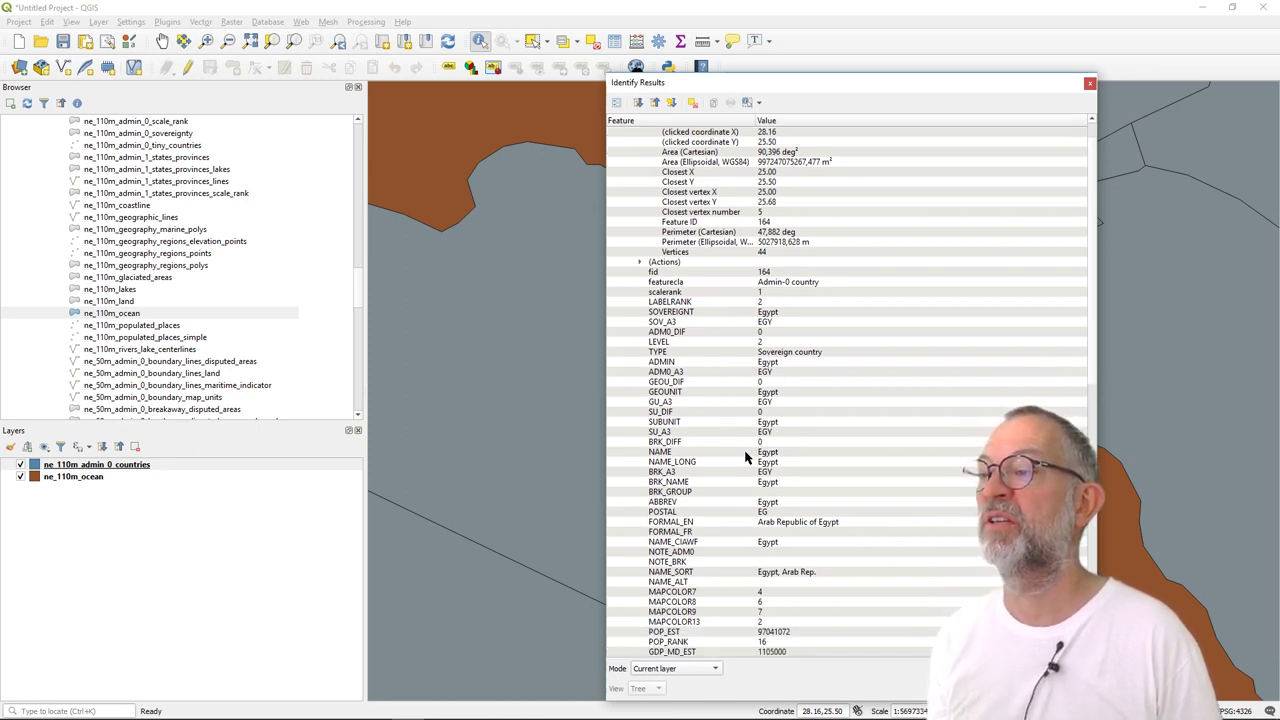
{"action": "scroll", "coordinate": [745, 457], "scroll_direction": "down", "scroll_amount": 3}
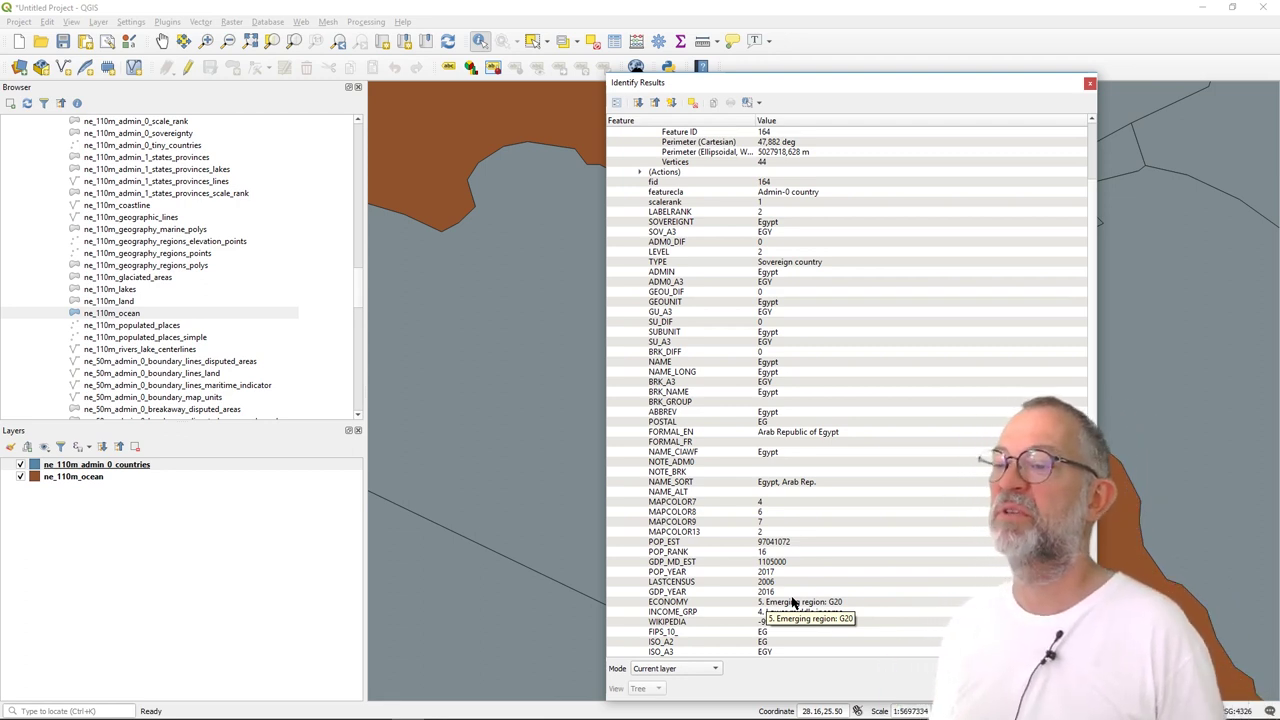
{"action": "scroll", "coordinate": [792, 602], "scroll_direction": "down", "scroll_amount": 1}
{"action": "scroll", "coordinate": [792, 602], "scroll_direction": "down", "scroll_amount": 2}
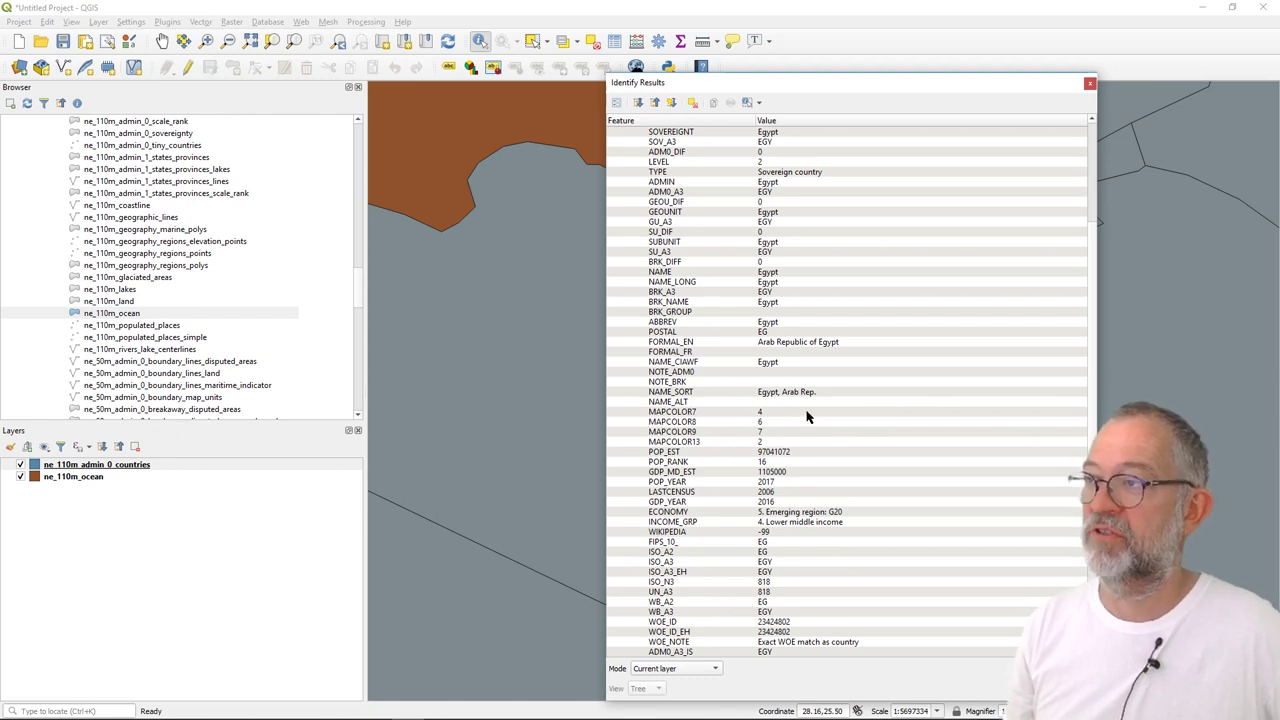
{"action": "left_click", "coordinate": [1091, 84]}
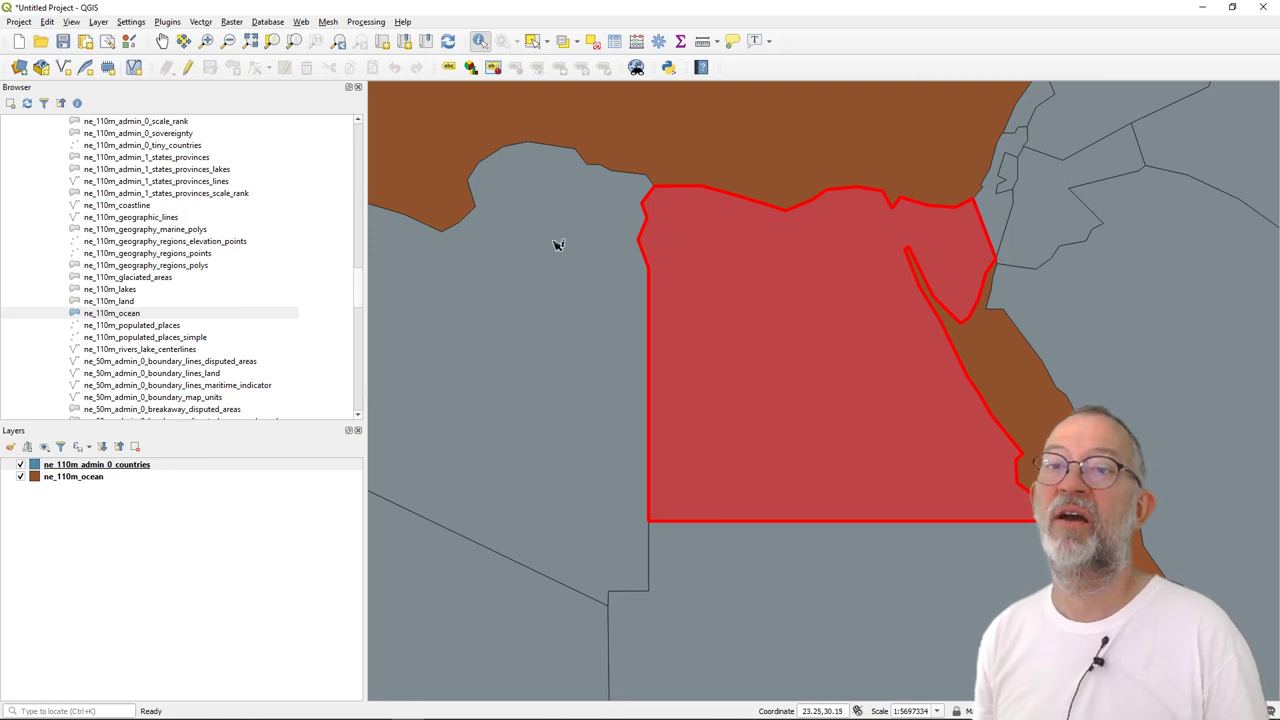
Step: Zoom the map to the full extent of the ne_110m_admin_0_countries layer
{"action": "right_click", "coordinate": [133, 474]}
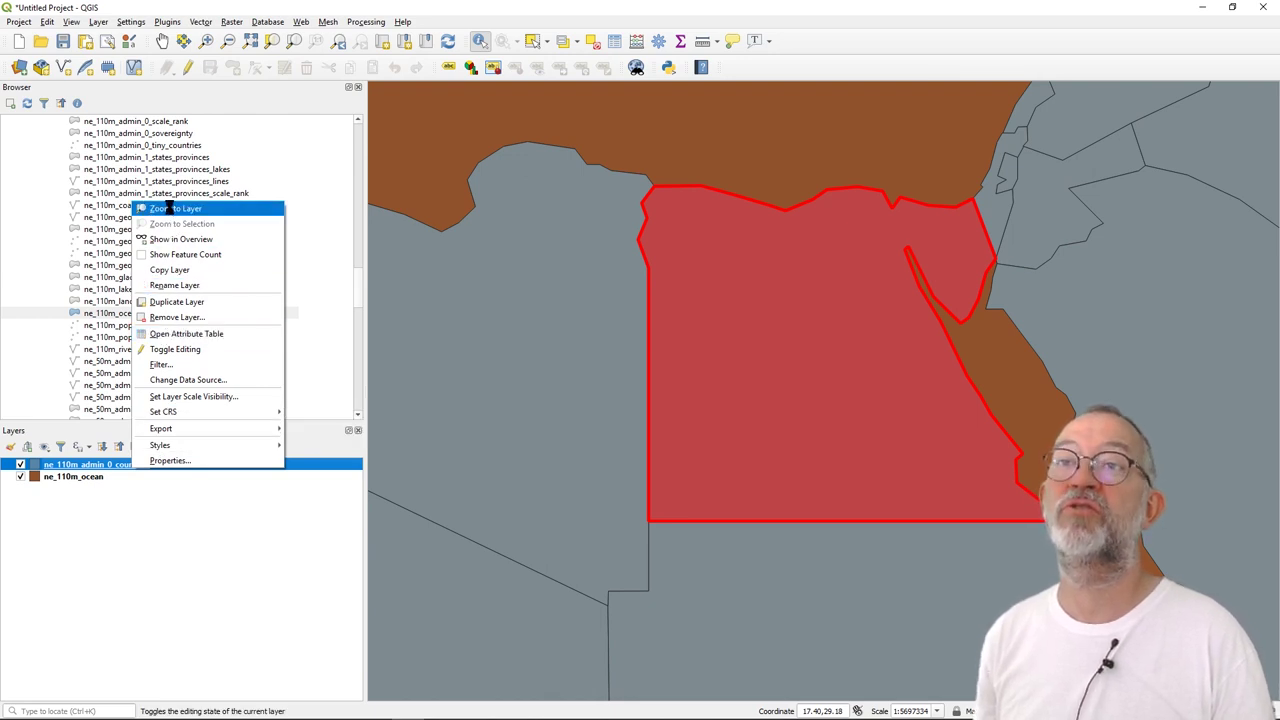
{"action": "left_click", "coordinate": [170, 209]}
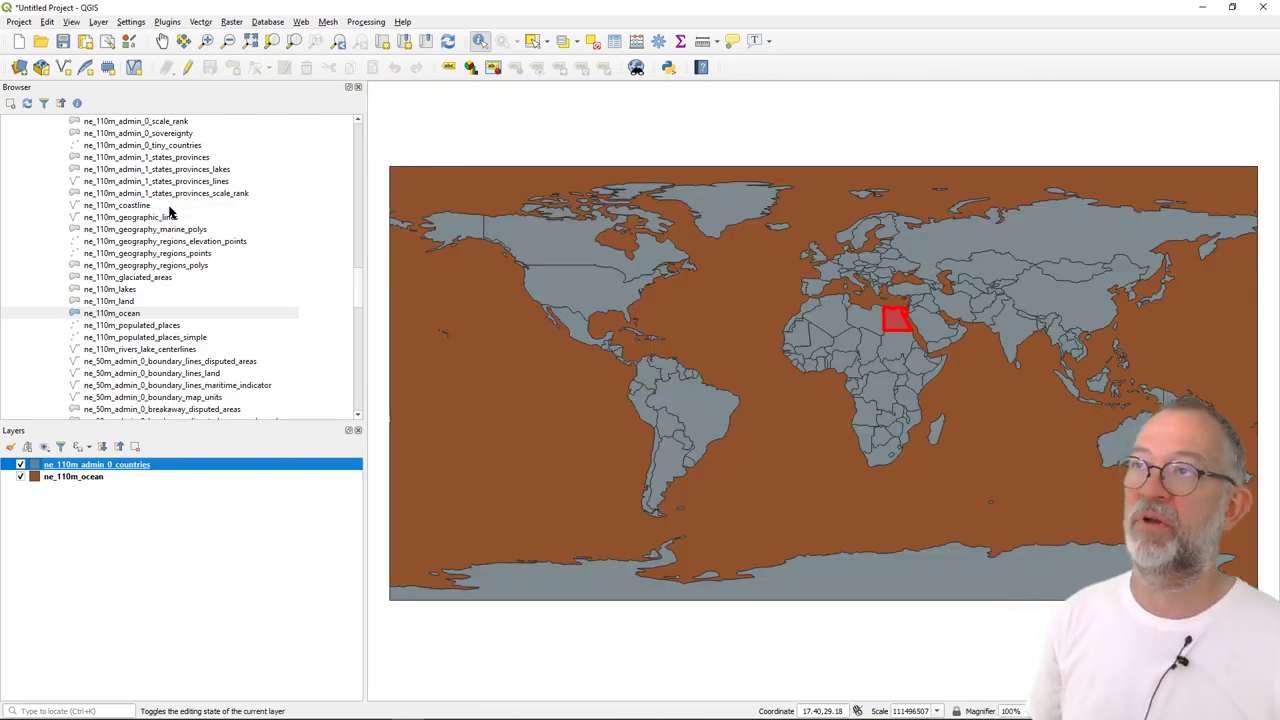
Step: Clear the highlighted feature and switch the symbology of the ne_110m_admin_0_countries layer to Graduated
{"action": "left_click", "coordinate": [533, 135]}
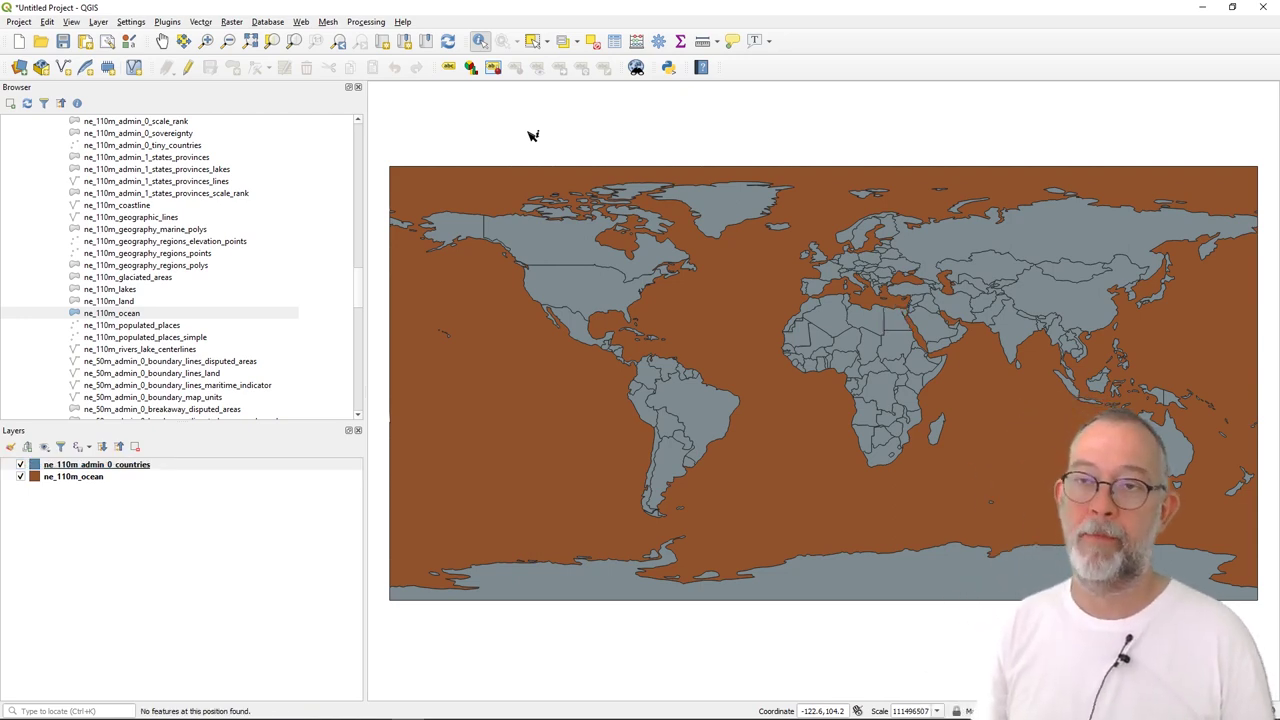
{"action": "right_click", "coordinate": [243, 466]}
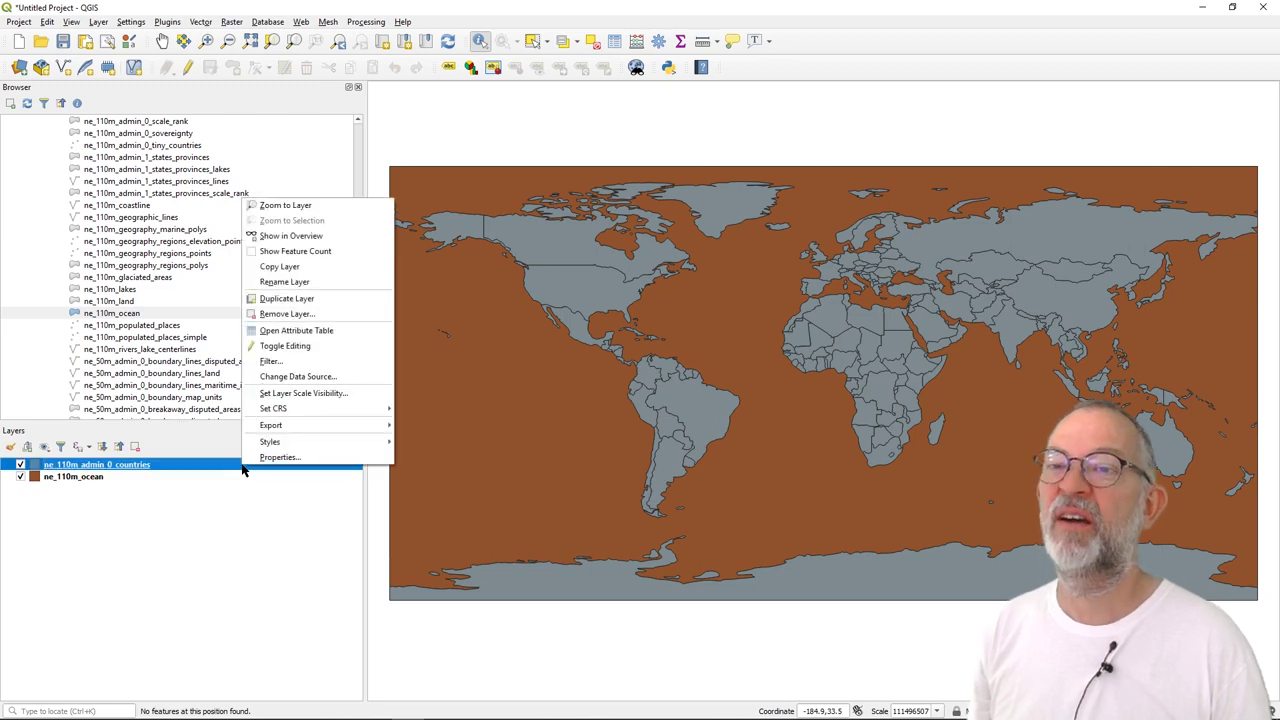
{"action": "left_click", "coordinate": [280, 457]}
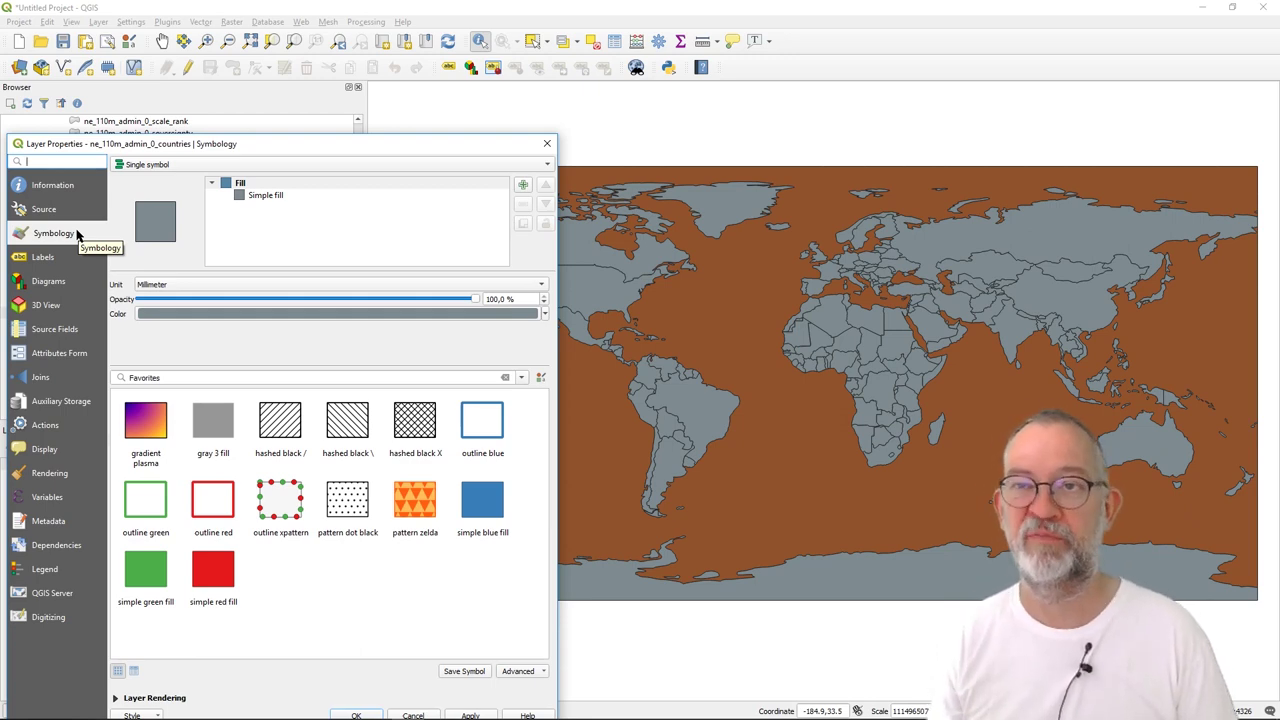
{"action": "left_click", "coordinate": [183, 163]}
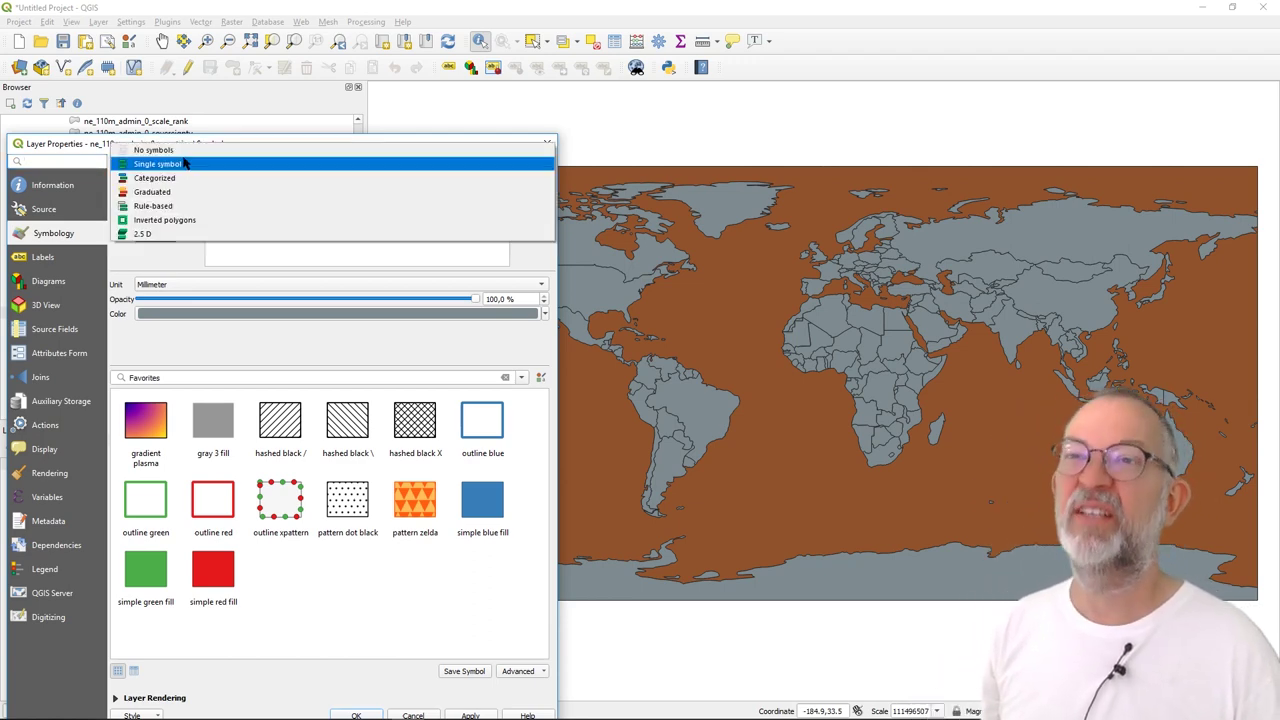
{"action": "left_click", "coordinate": [174, 194]}
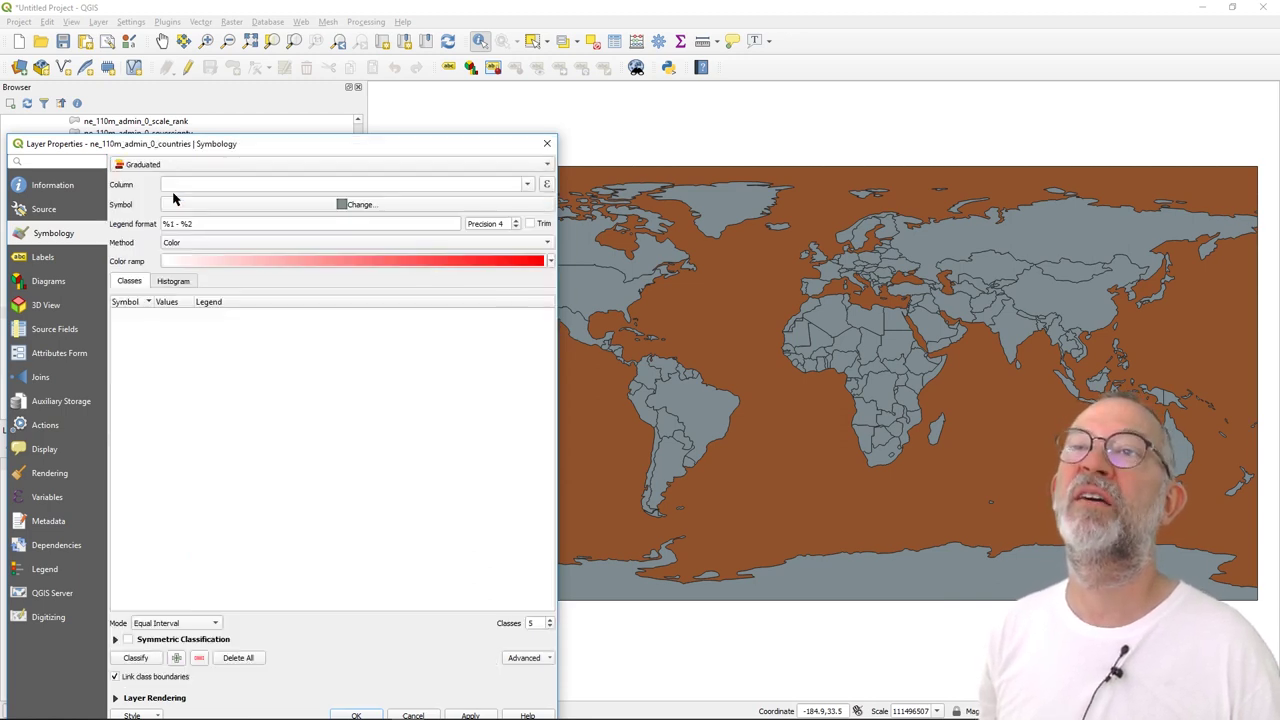
Step: Classify the countries by the GDP_MD_EST column into five Equal Interval classes and apply them to the map
{"action": "left_click", "coordinate": [528, 188]}
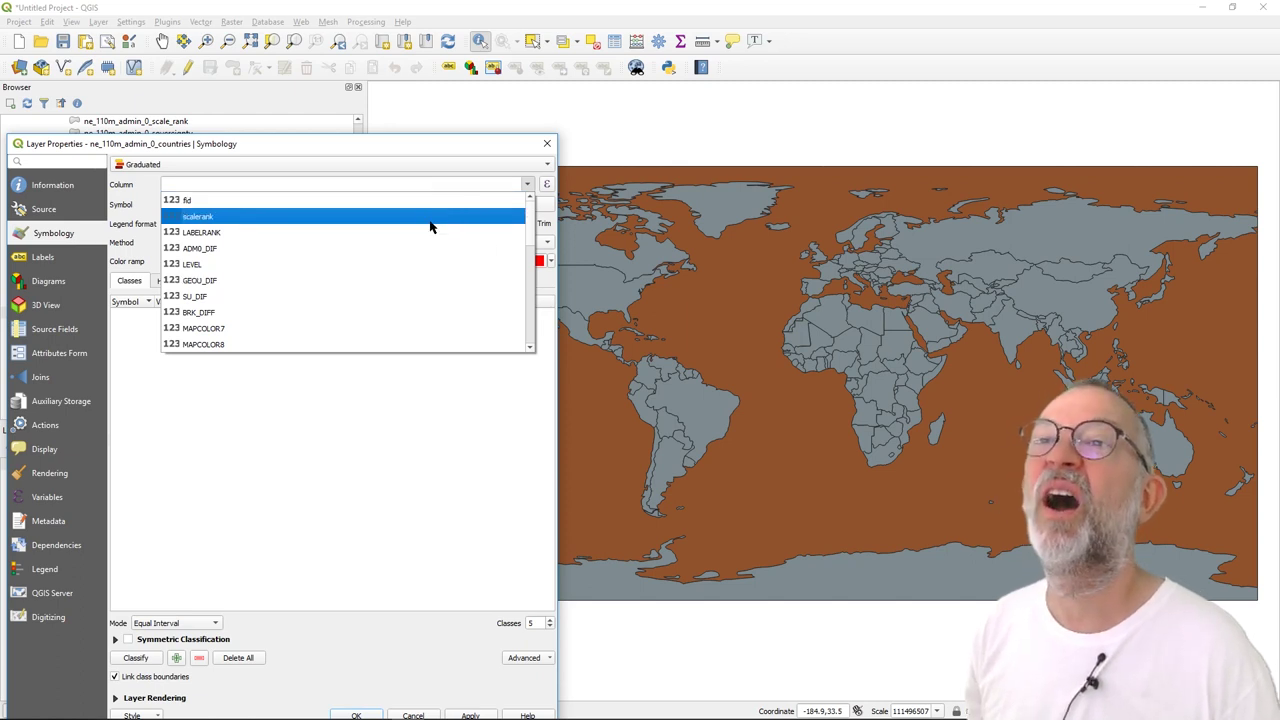
{"action": "key", "text": "Down"}
{"action": "key", "text": "Down"}
{"action": "key", "text": "Down"}
{"action": "key", "text": "Down"}
{"action": "key", "text": "Down"}
{"action": "key", "text": "Down"}
{"action": "key", "text": "Down"}
{"action": "key", "text": "Down"}
{"action": "key", "text": "Down"}
{"action": "key", "text": "Down"}
{"action": "key", "text": "Down"}
{"action": "key", "text": "Down"}
{"action": "key", "text": "Down"}
{"action": "key", "text": "Down"}
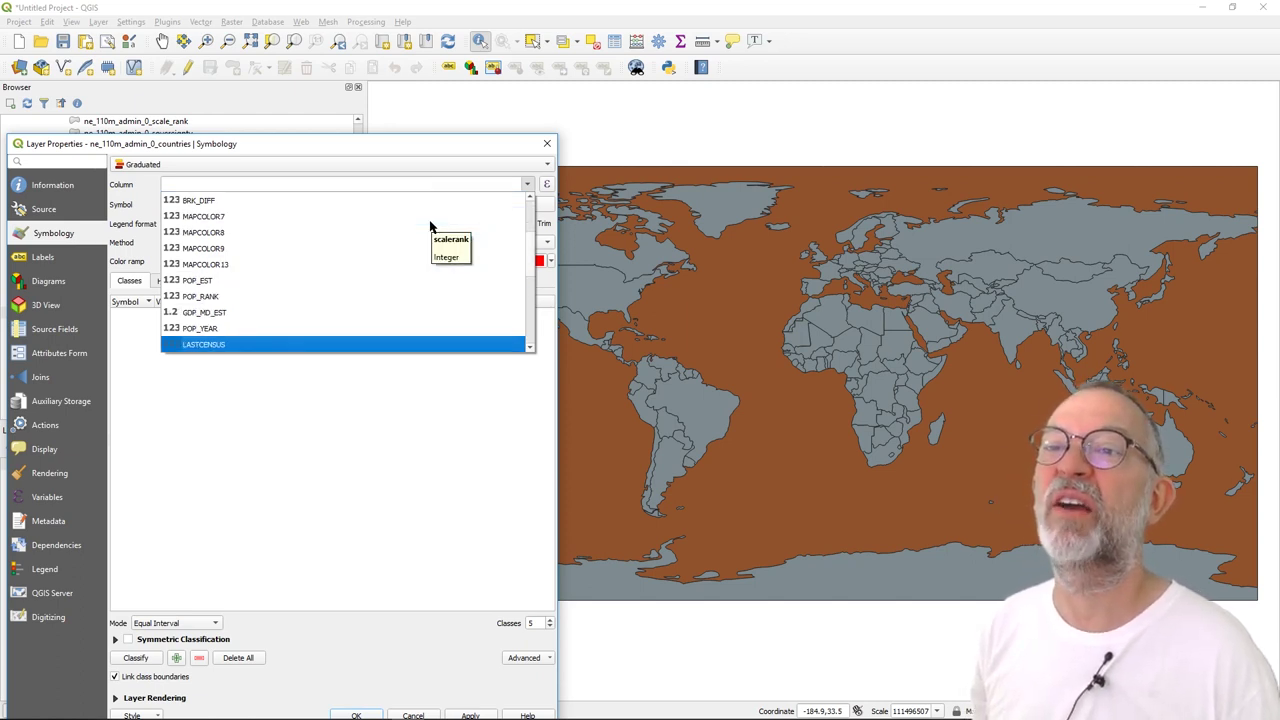
{"action": "key", "text": "Down"}
{"action": "key", "text": "Down"}
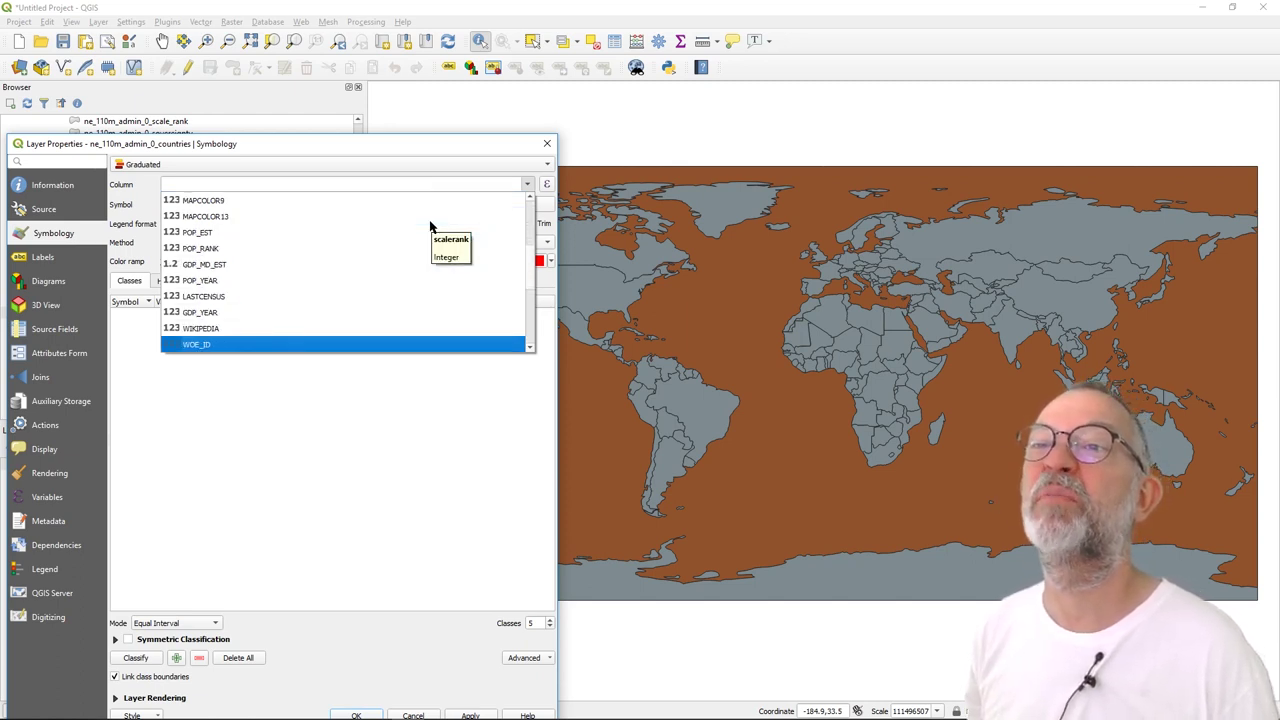
{"action": "key", "text": "Up"}
{"action": "key", "text": "Up"}
{"action": "key", "text": "Up"}
{"action": "key", "text": "Up"}
{"action": "key", "text": "Up"}
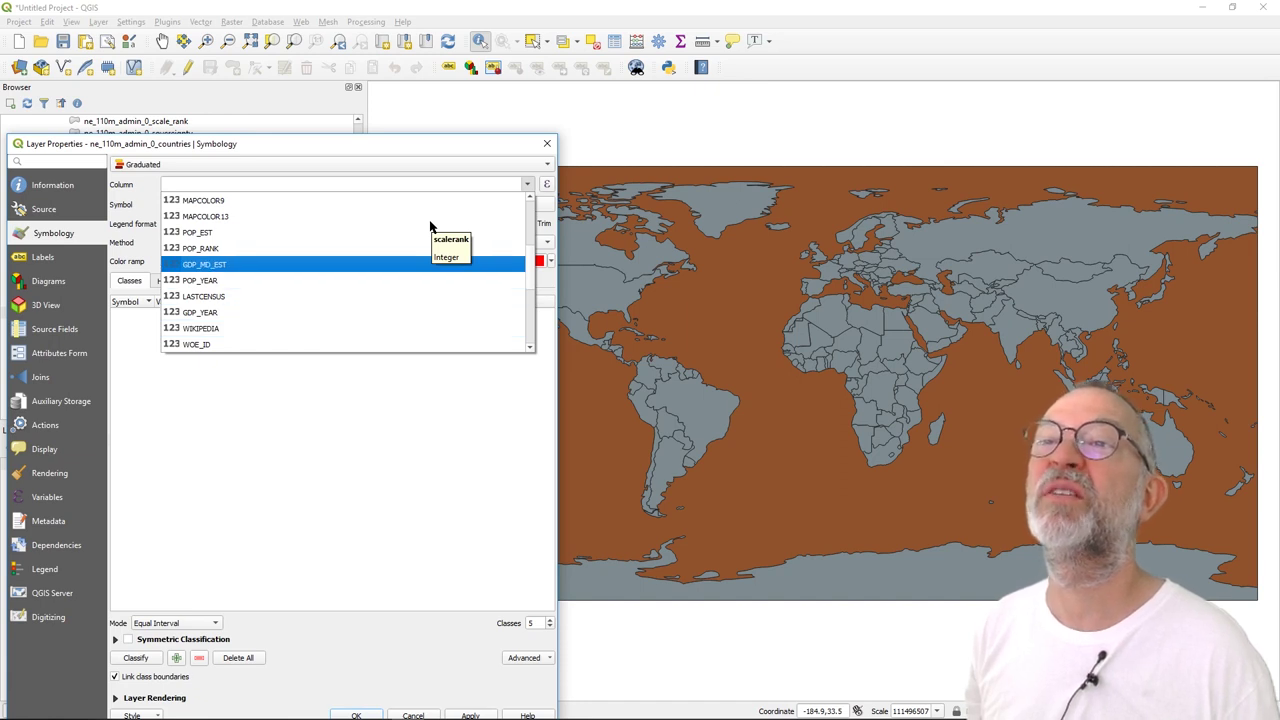
{"action": "left_click", "coordinate": [400, 266]}
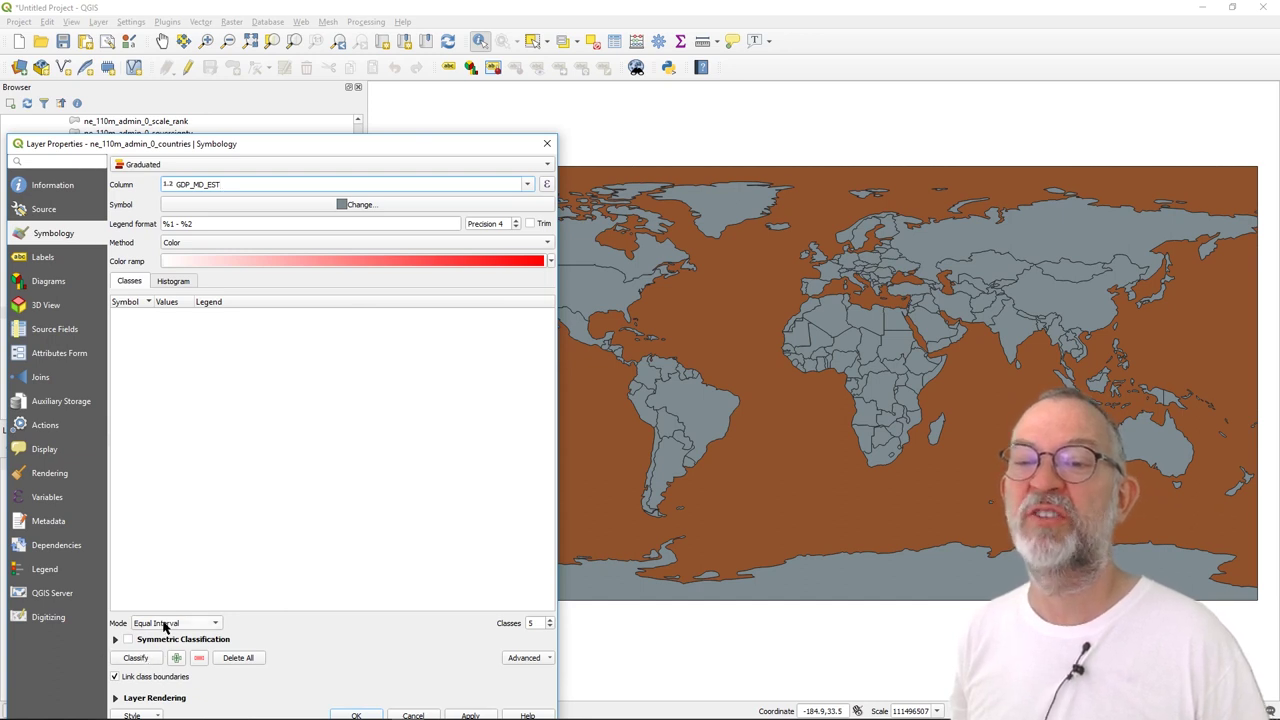
{"action": "left_click", "coordinate": [142, 663]}
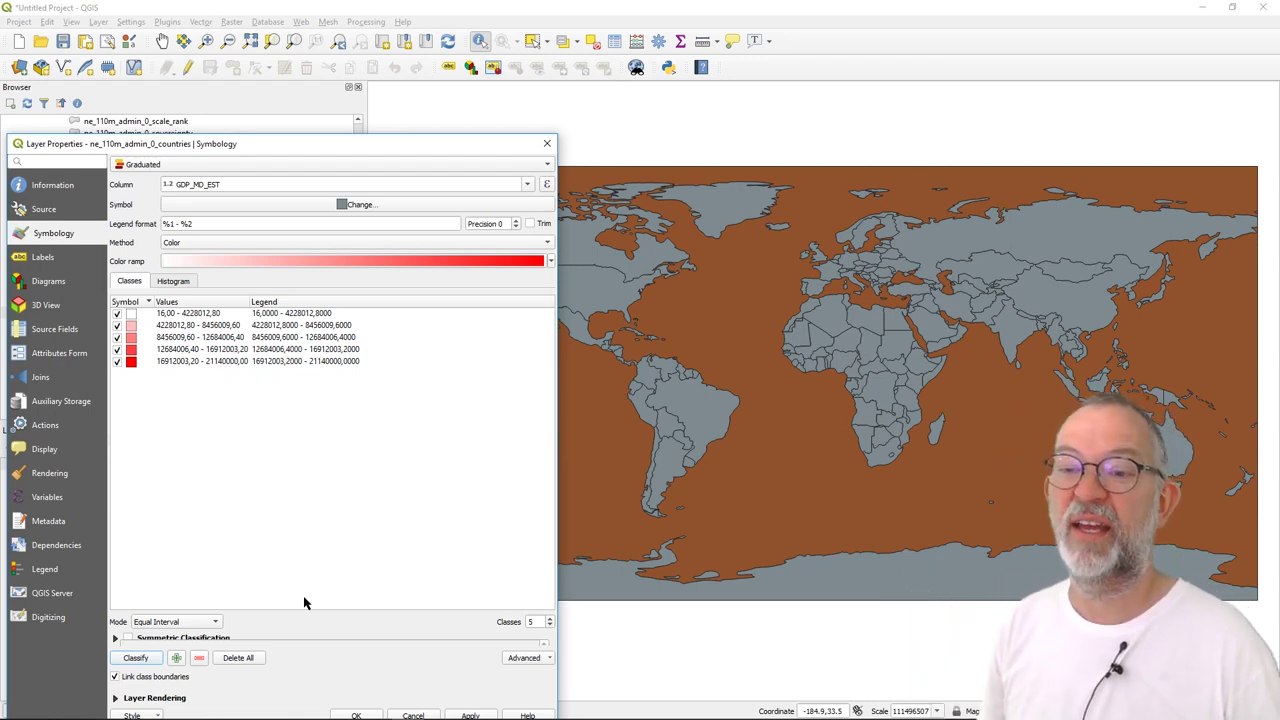
{"action": "left_click", "coordinate": [470, 716]}
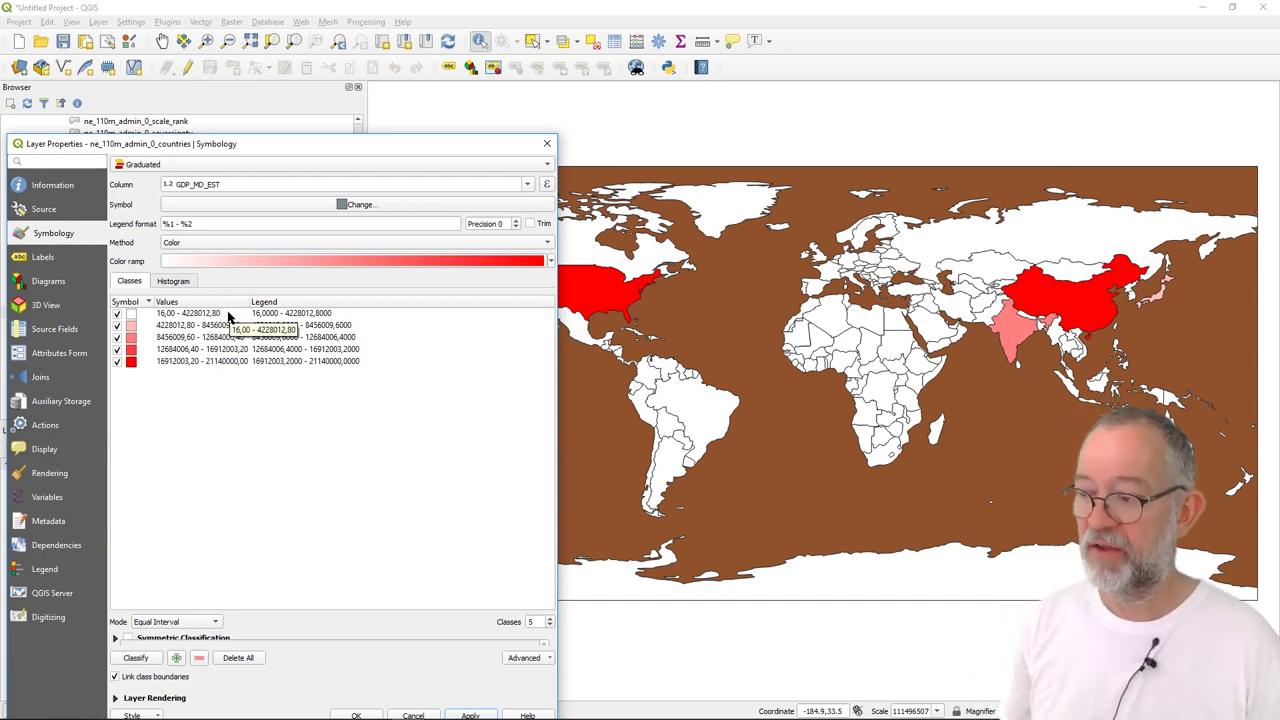
Step: Load the histogram of the GDP_MD_EST values, examine how they spread over the class boundaries, and return to the classes
{"action": "left_click", "coordinate": [170, 283]}
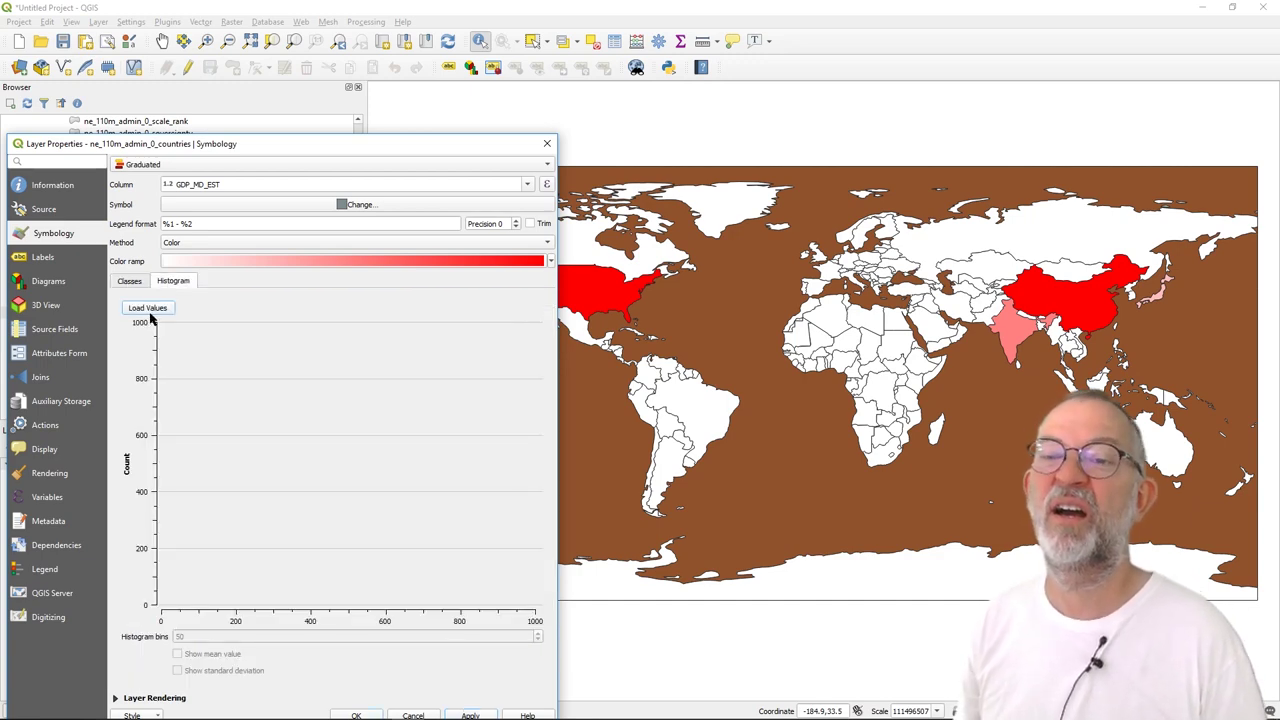
{"action": "left_click", "coordinate": [151, 314]}
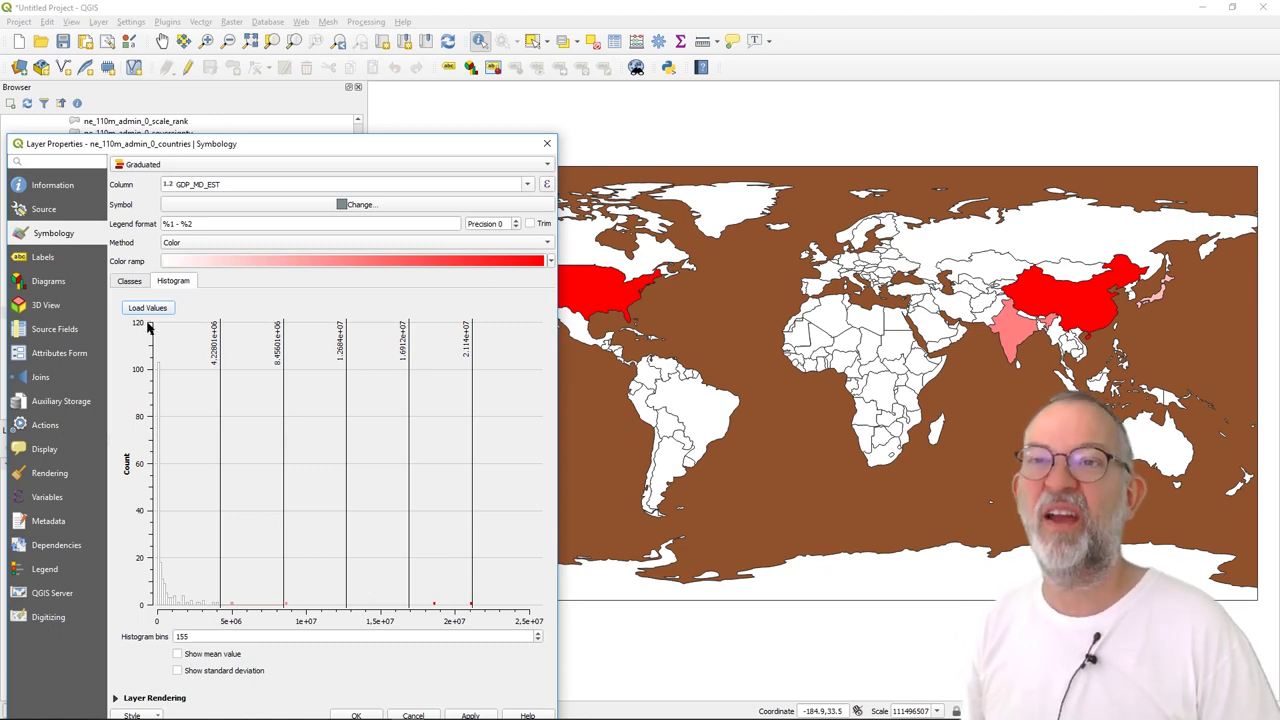
{"action": "left_click", "coordinate": [129, 283]}
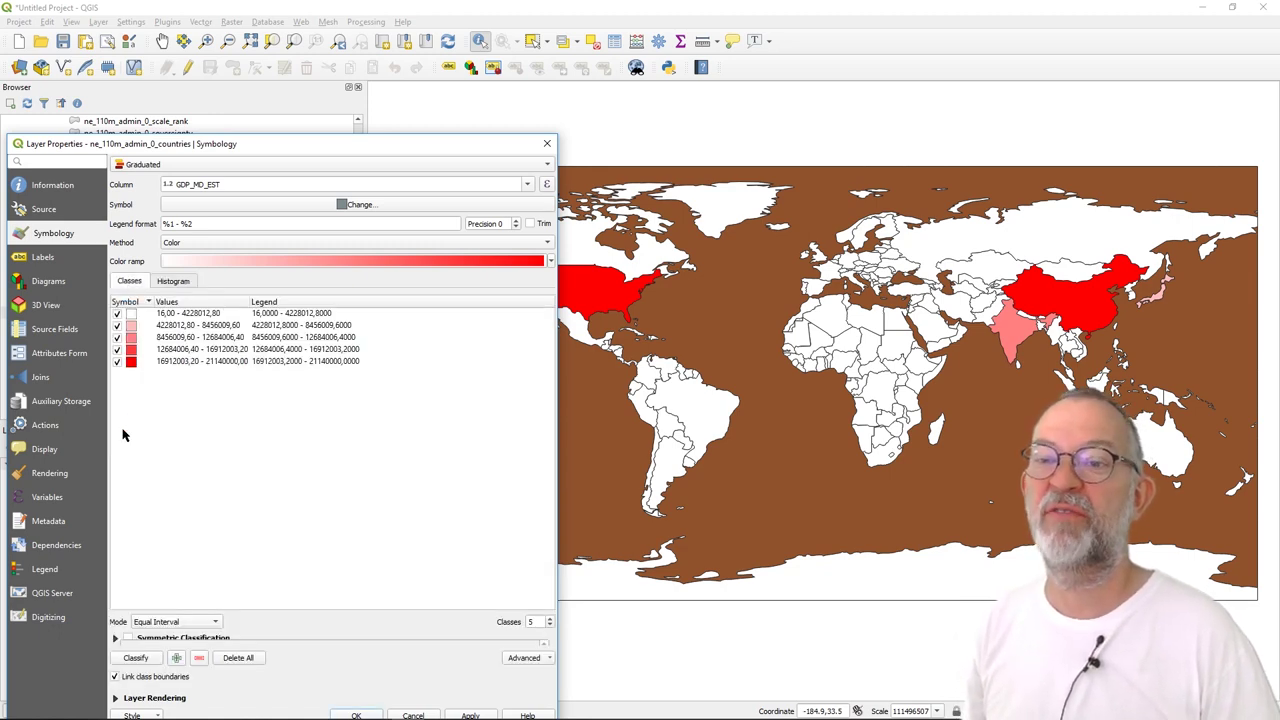
Step: Set the classification mode to Quantile (Equal Count), apply it to the map and view the resulting histogram
{"action": "left_click", "coordinate": [190, 621]}
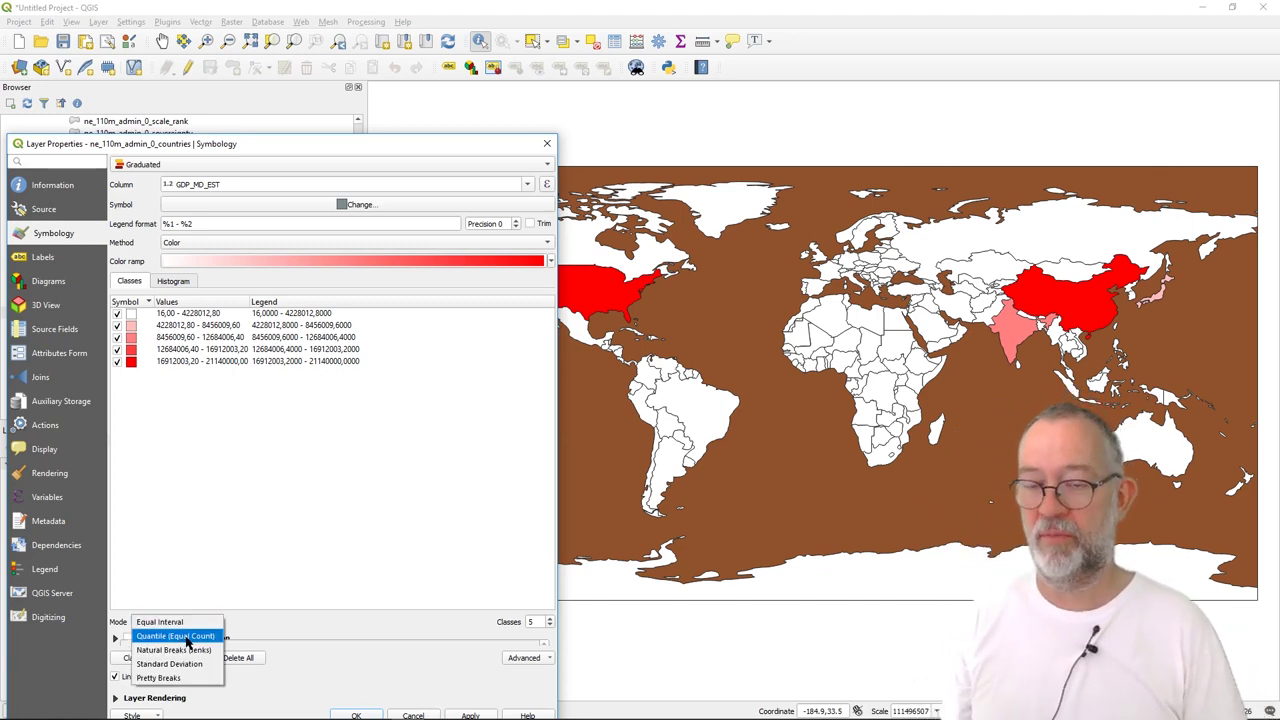
{"action": "left_click", "coordinate": [186, 638]}
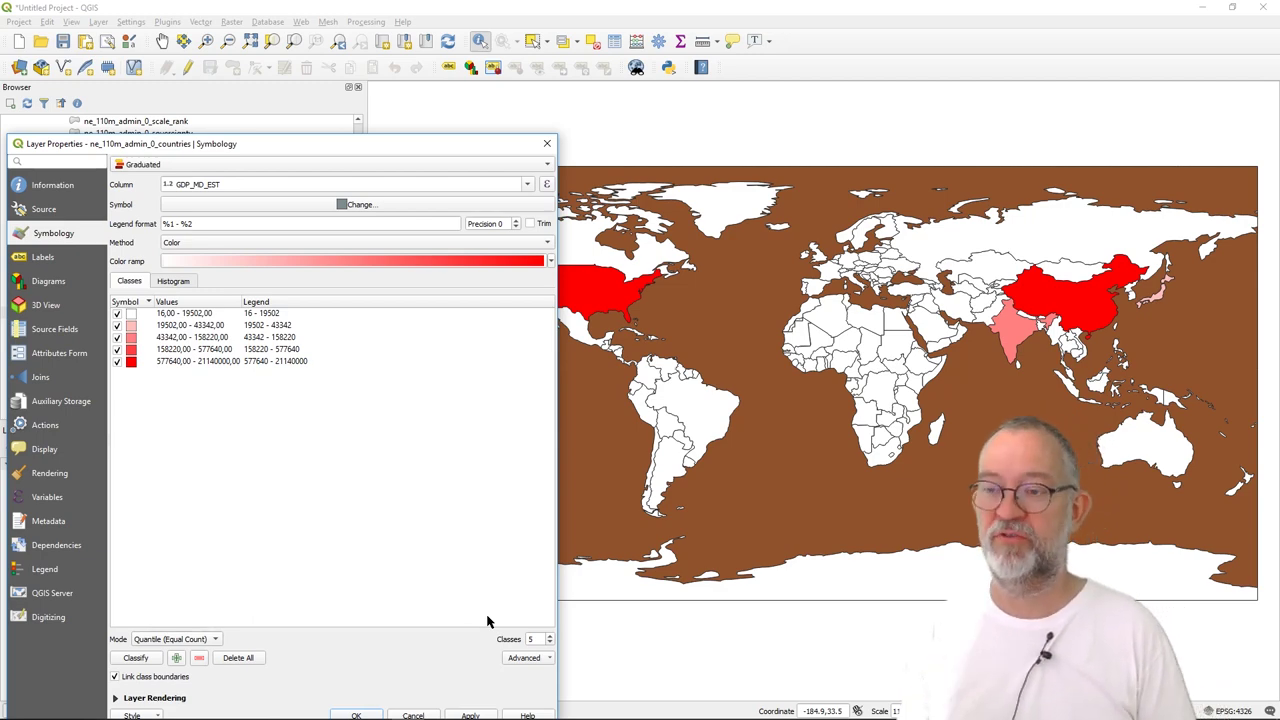
{"action": "left_click", "coordinate": [471, 715]}
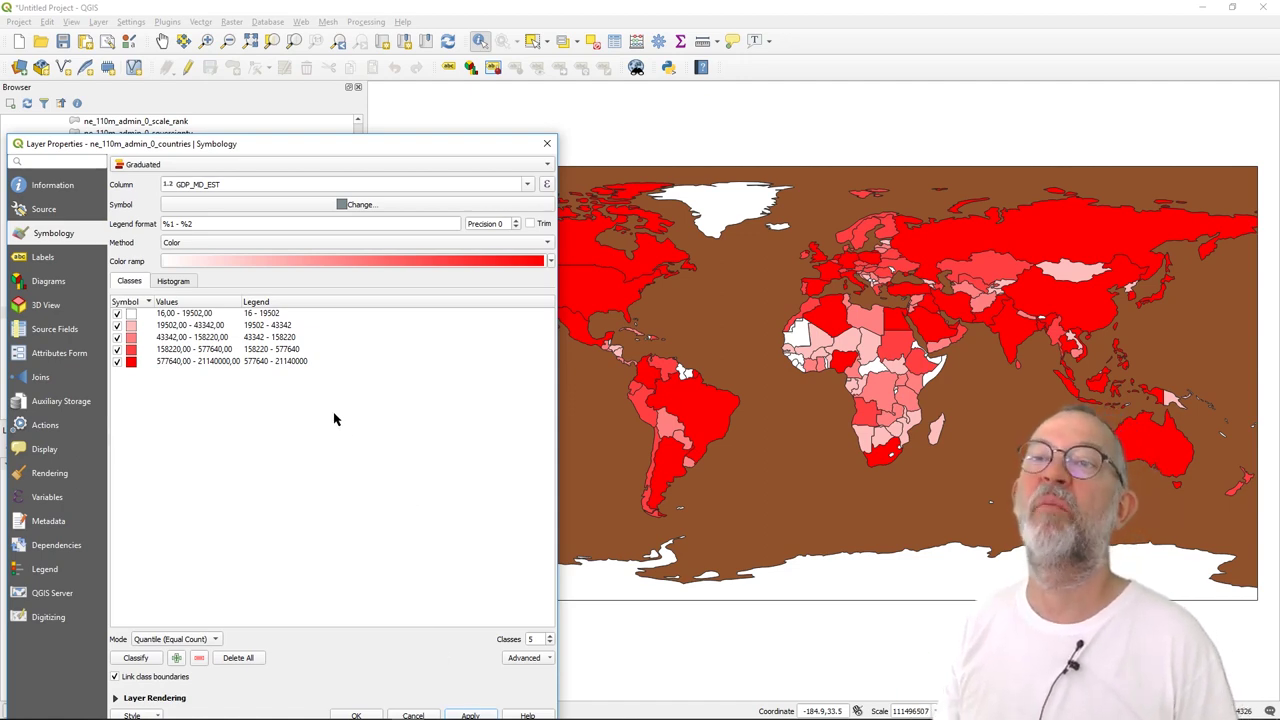
{"action": "left_click", "coordinate": [173, 281]}
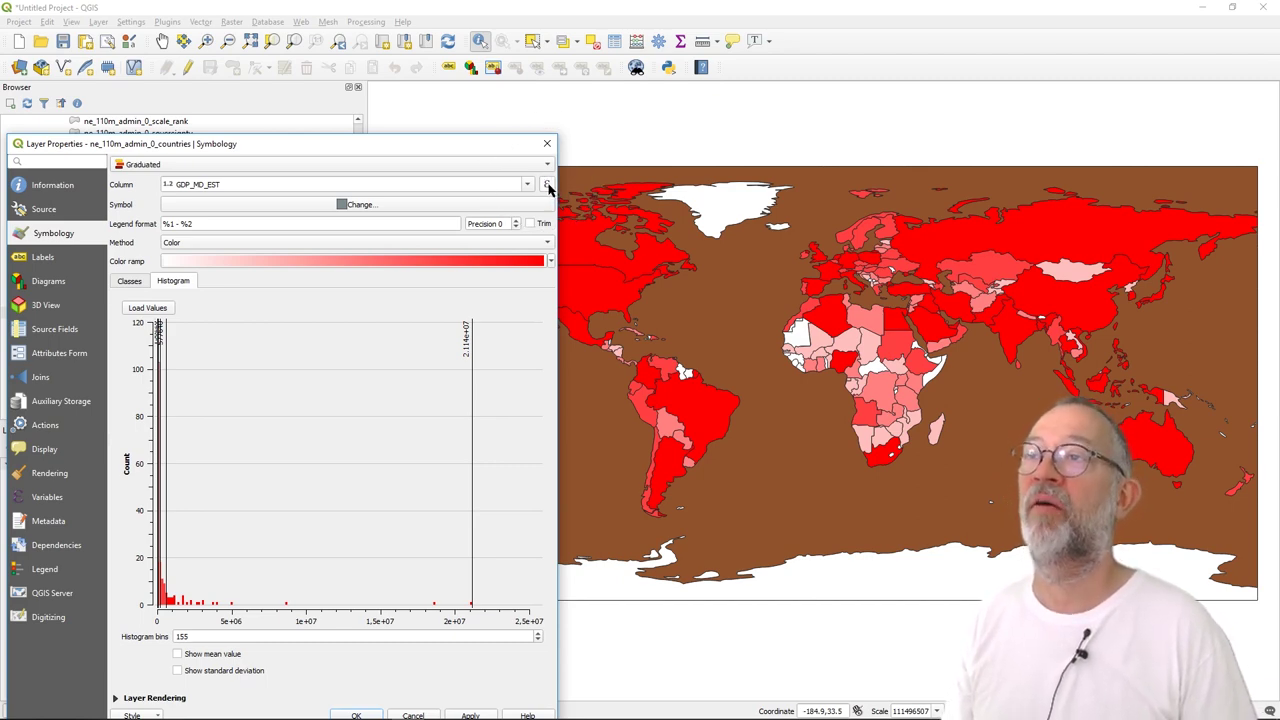
Step: Replace the classification column with the GDP per capita expression GDP_MD_EST *100000/ "POP_EST"
{"action": "left_click", "coordinate": [547, 186]}
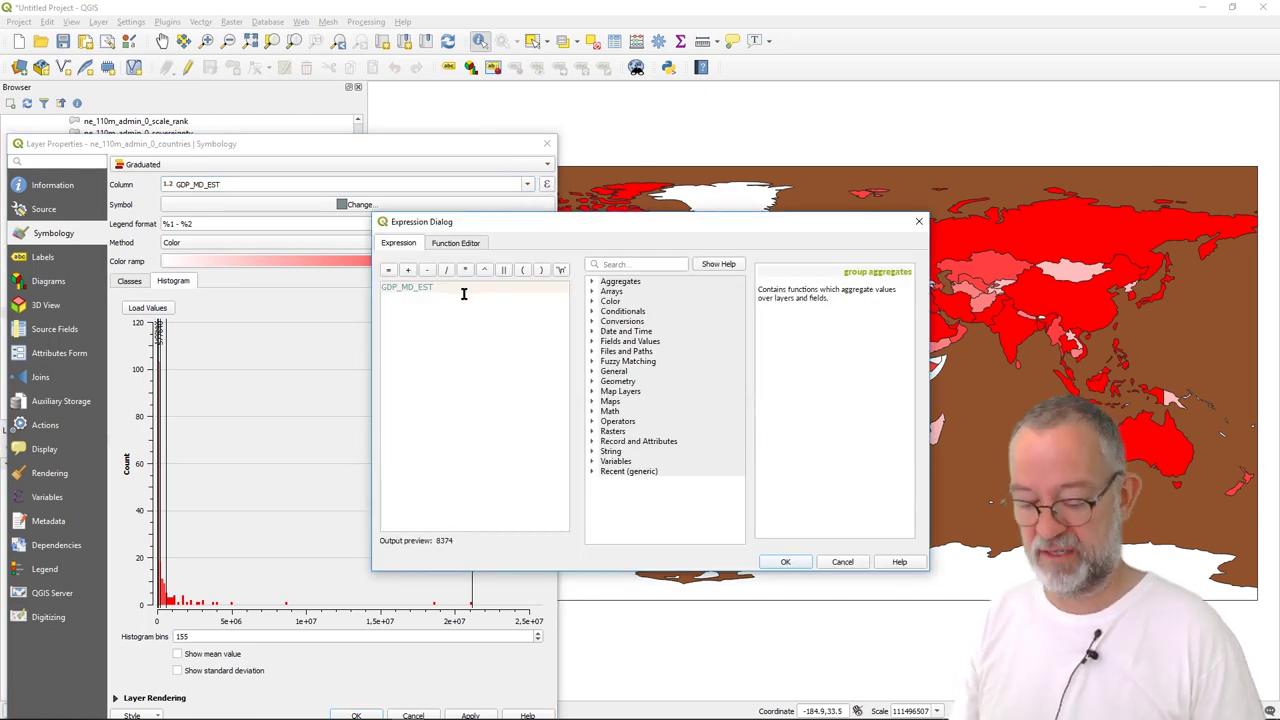
{"action": "left_click", "coordinate": [445, 270]}
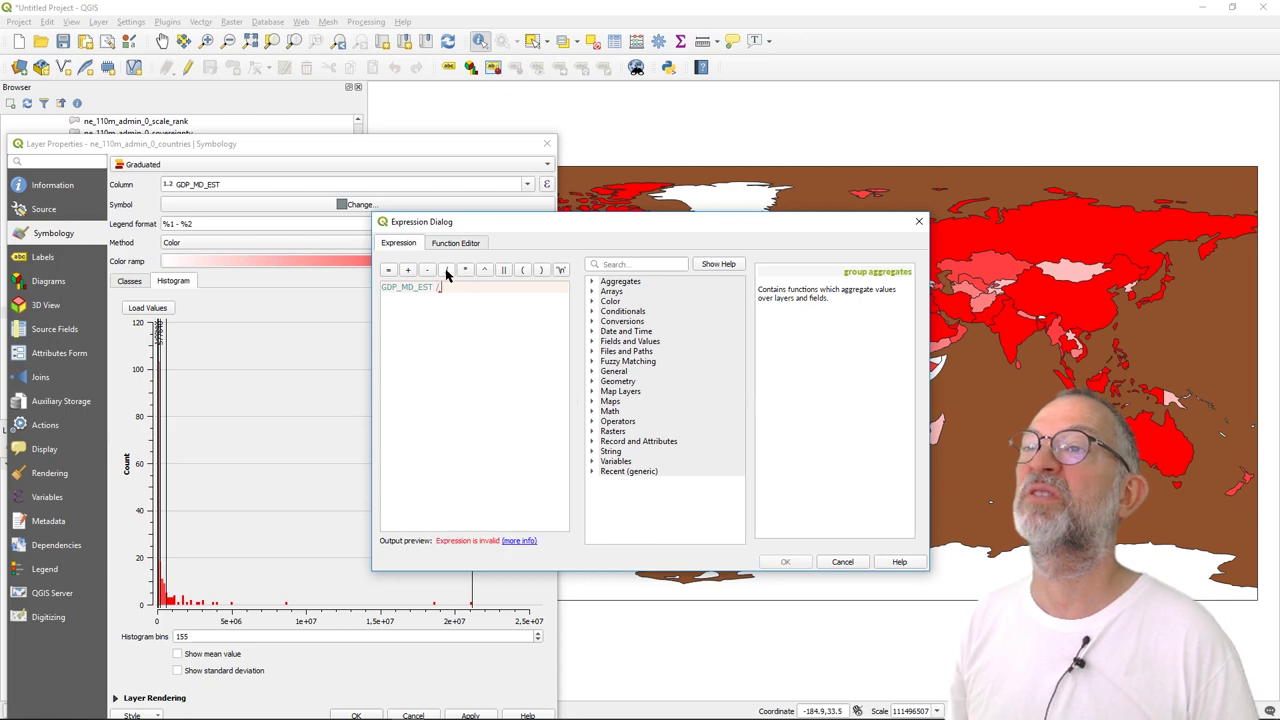
{"action": "left_click", "coordinate": [622, 266]}
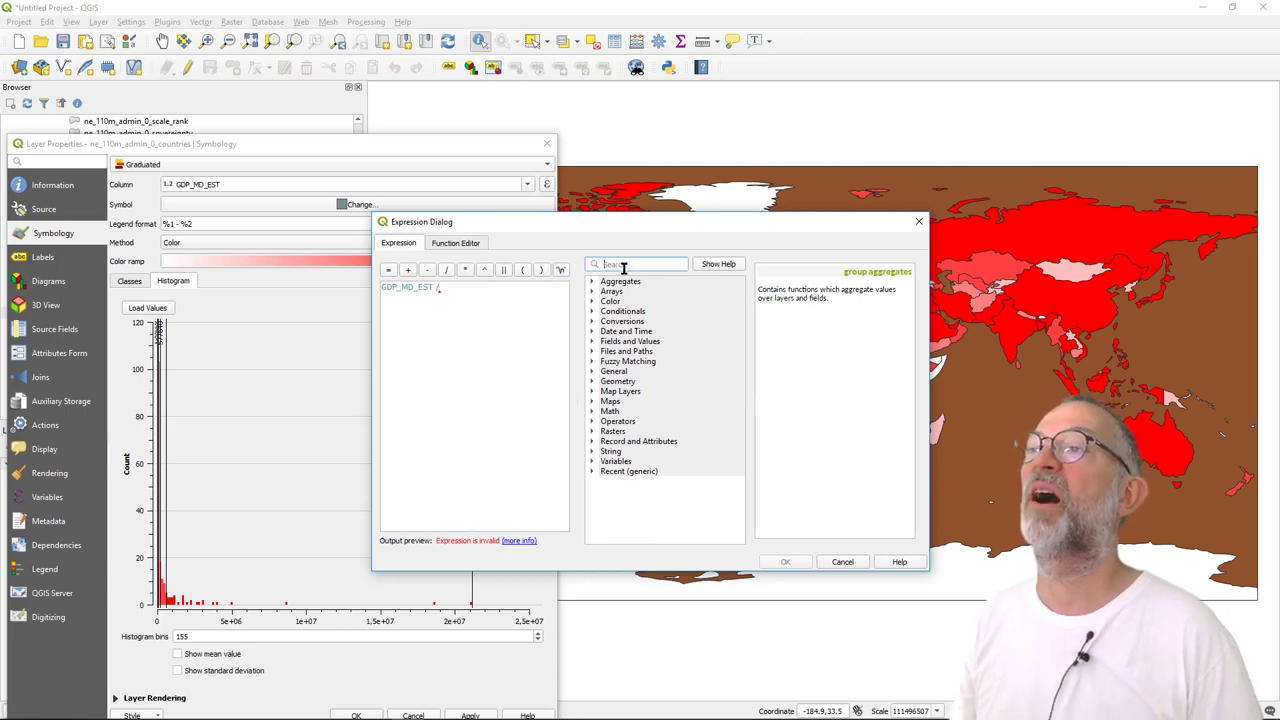
{"action": "type", "text": "pop"}
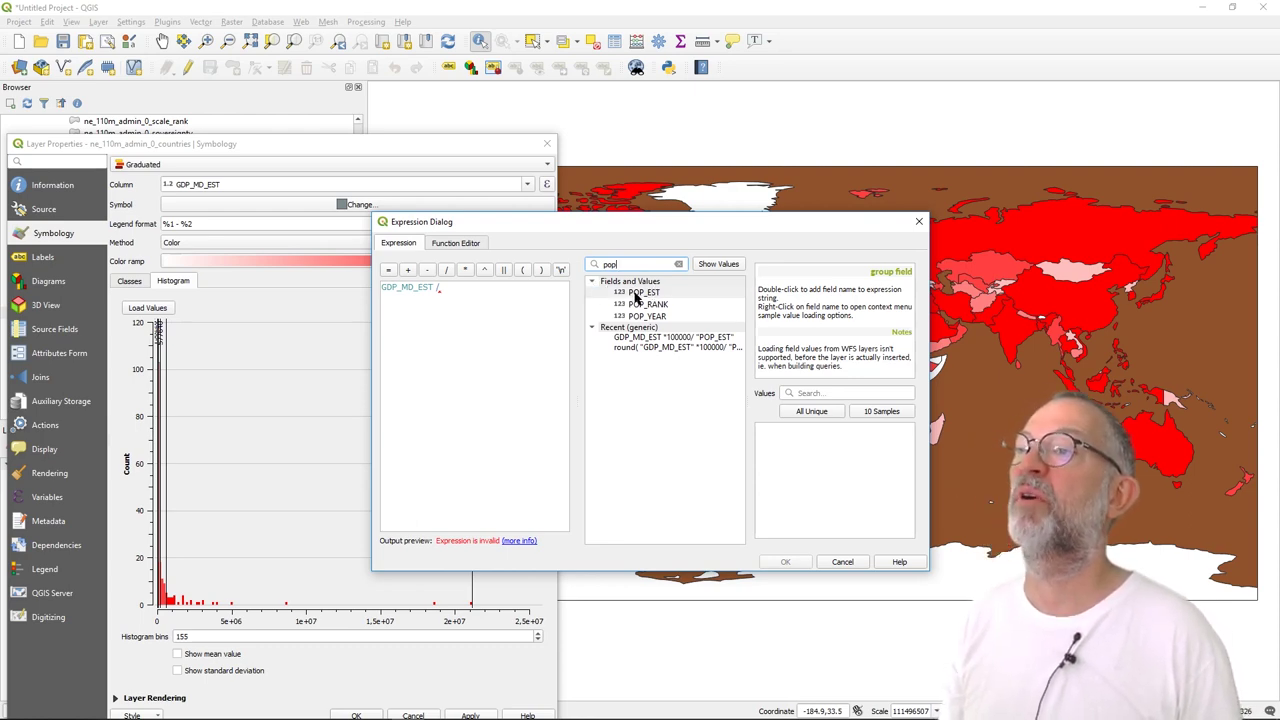
{"action": "left_click", "coordinate": [635, 293]}
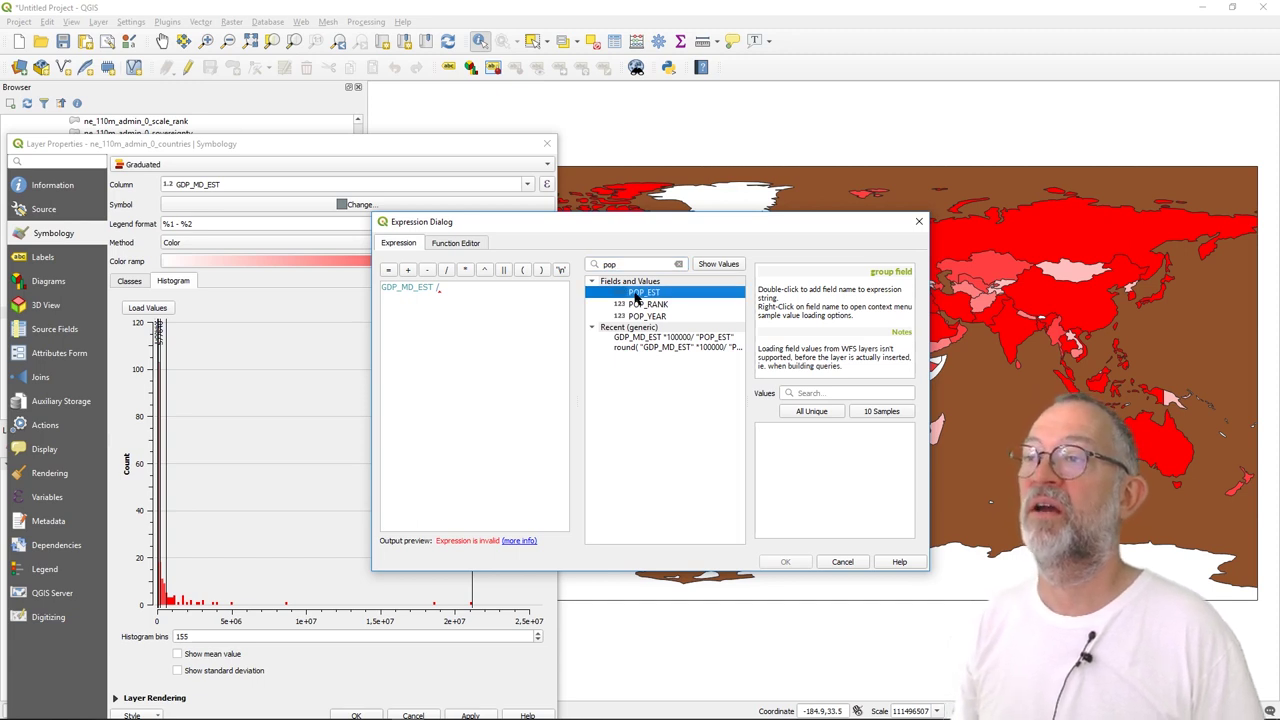
{"action": "double_click", "coordinate": [636, 293]}
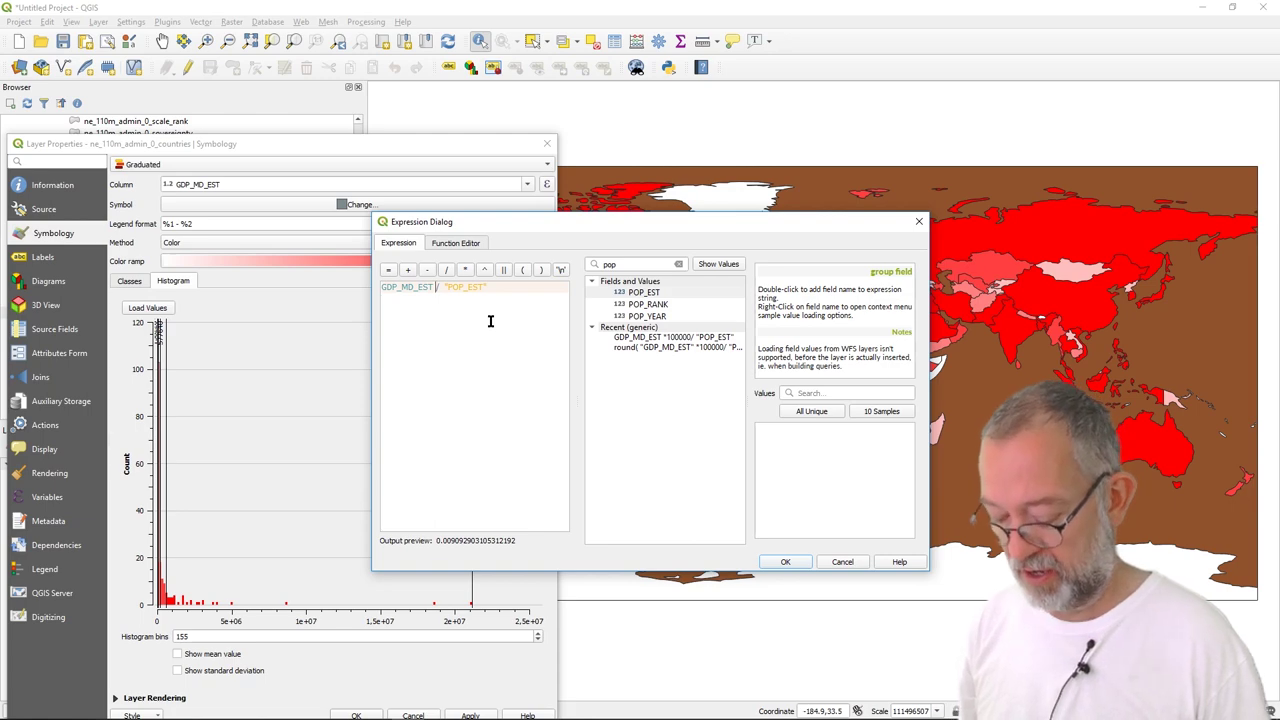
{"action": "type", "text": "*"}
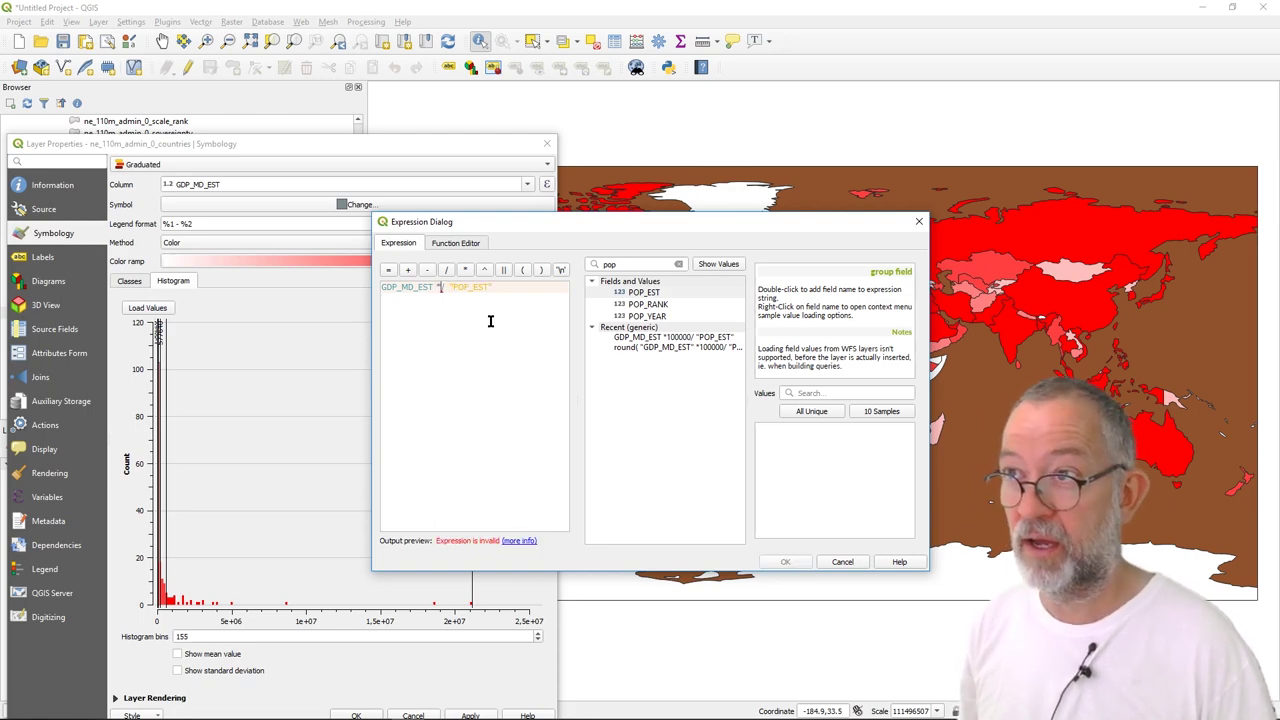
{"action": "type", "text": "100000"}
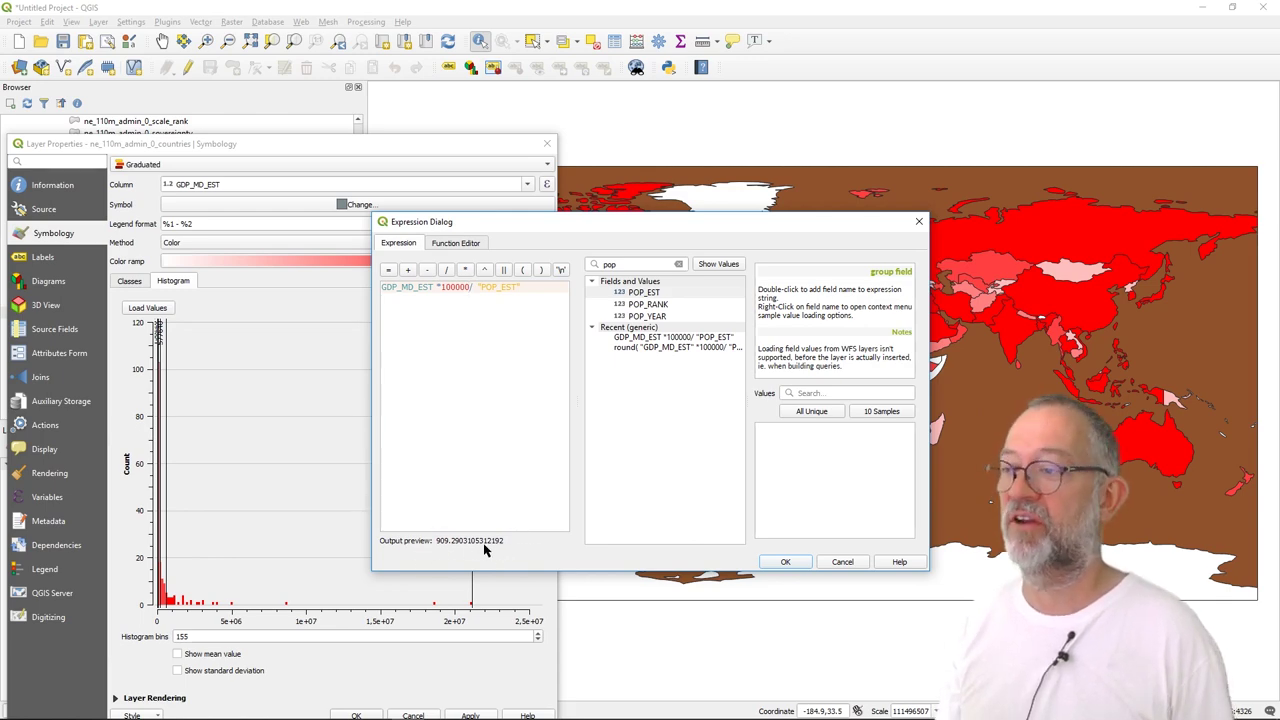
{"action": "left_click", "coordinate": [785, 563]}
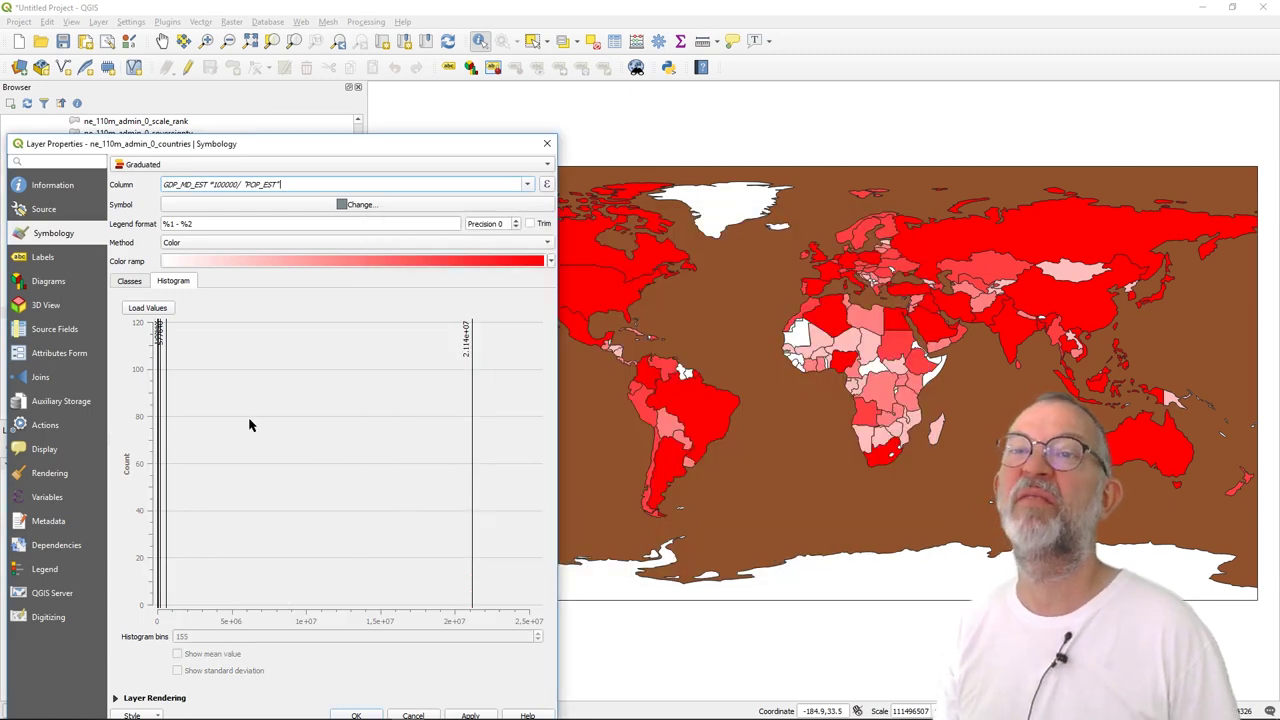
Step: Reclassify the countries with the GDP per capita expression and apply the new classes to the map
{"action": "left_click", "coordinate": [129, 281]}
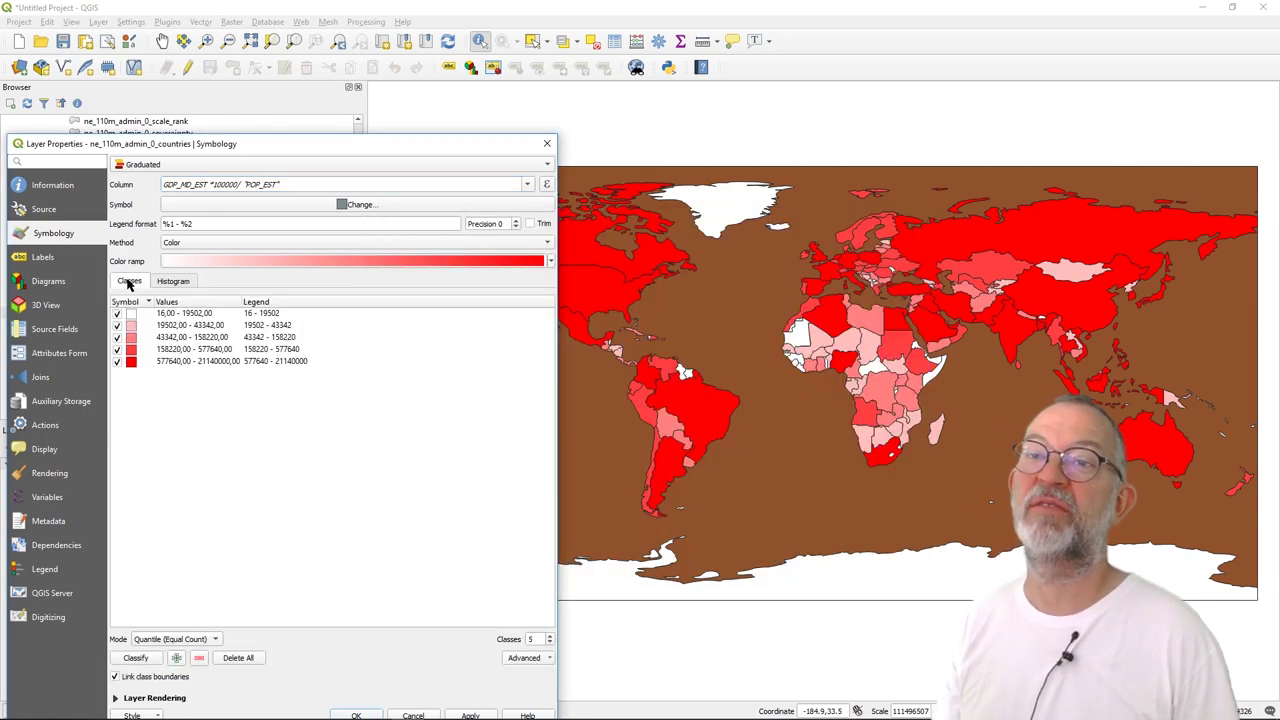
{"action": "left_click", "coordinate": [136, 658]}
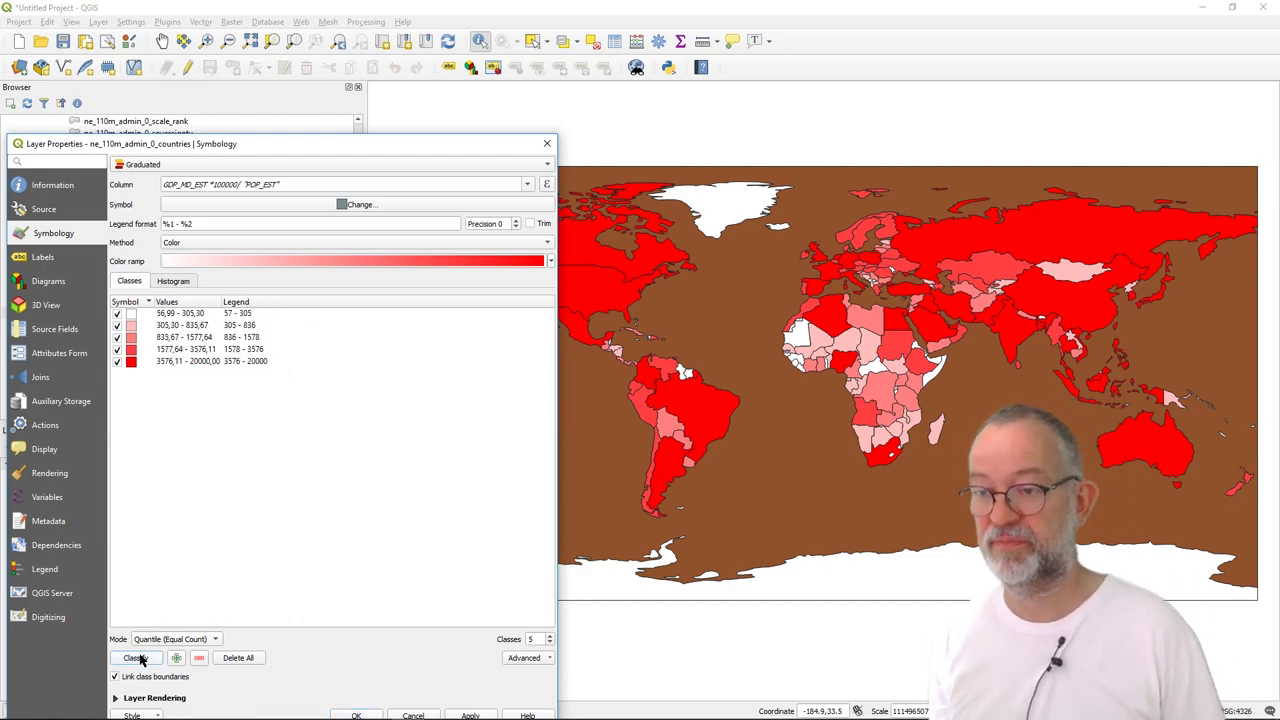
{"action": "left_click", "coordinate": [471, 714]}
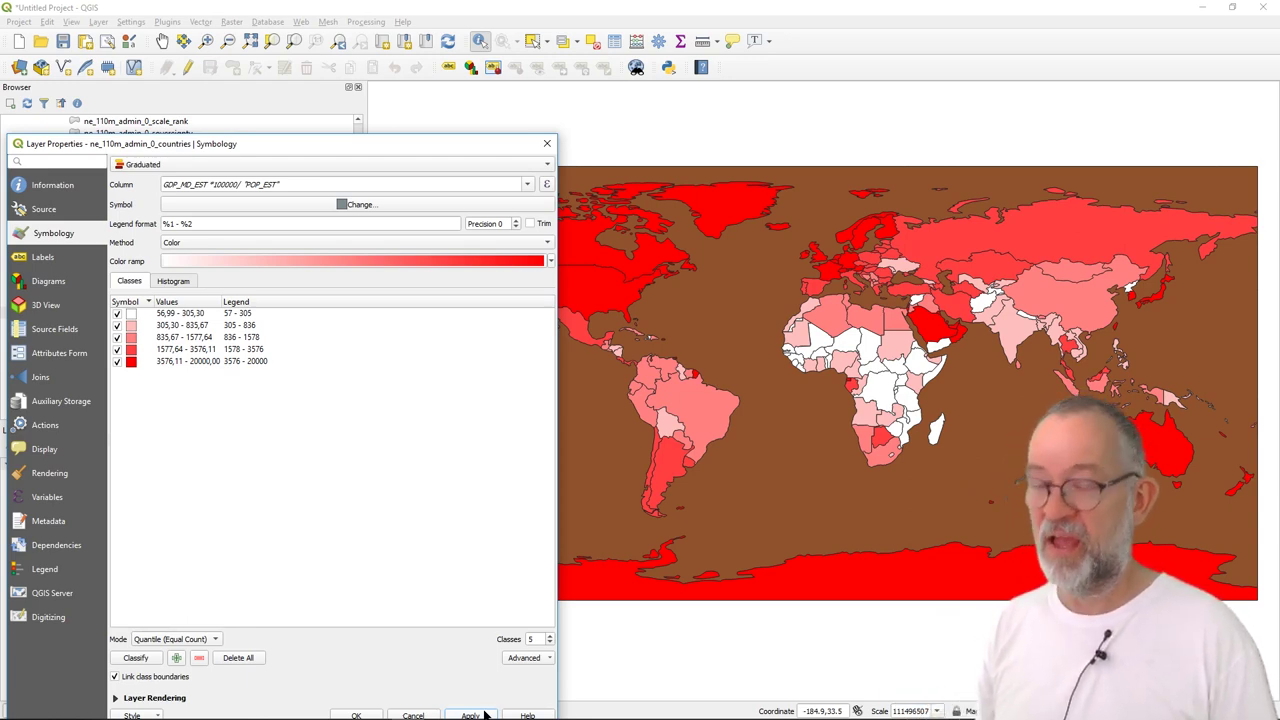
Step: Raise the number of classes to 10 and set the color ramp to Spectral
{"action": "left_click", "coordinate": [549, 636]}
{"action": "left_click", "coordinate": [549, 636]}
{"action": "left_click", "coordinate": [549, 636]}
{"action": "left_click", "coordinate": [549, 636]}
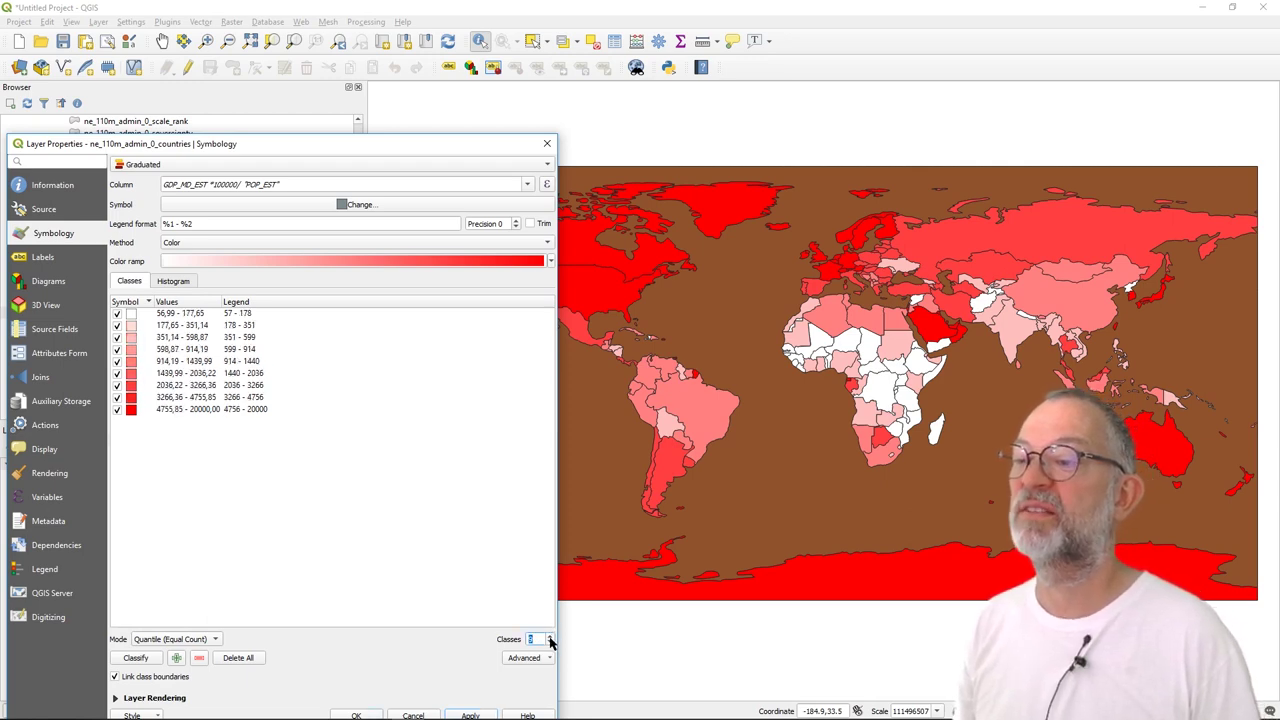
{"action": "left_click", "coordinate": [550, 637]}
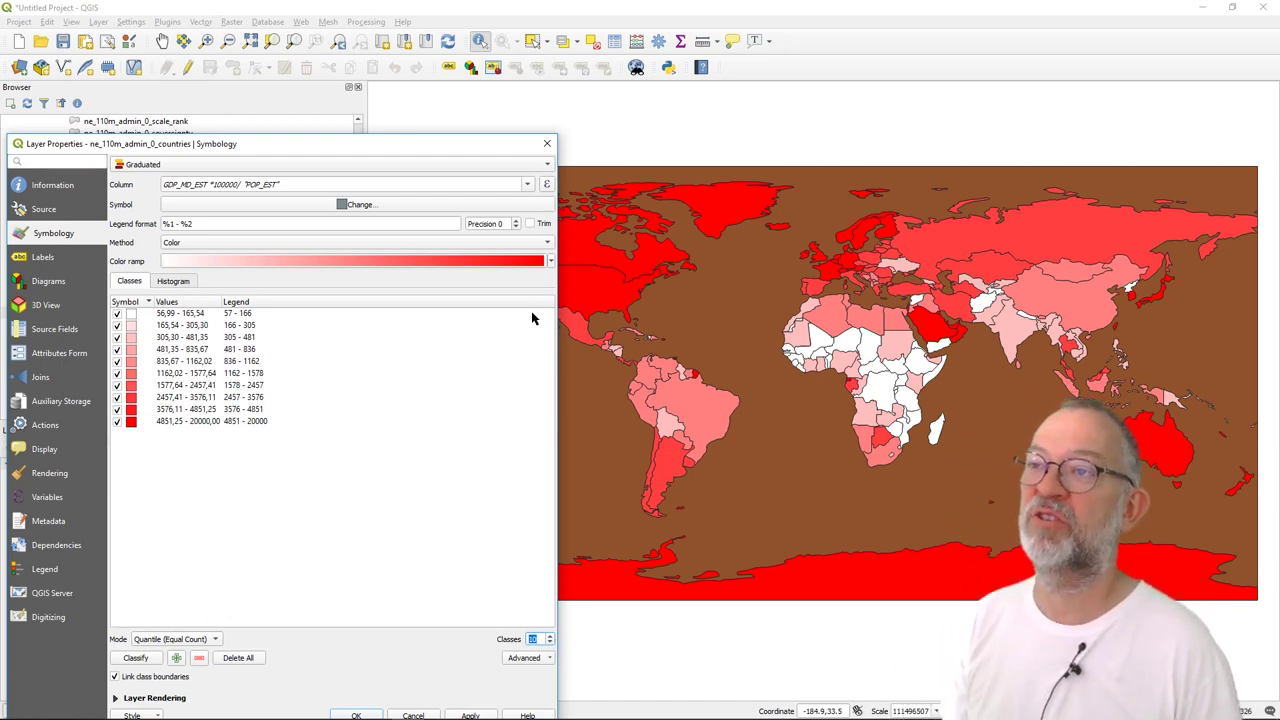
{"action": "left_click", "coordinate": [552, 261]}
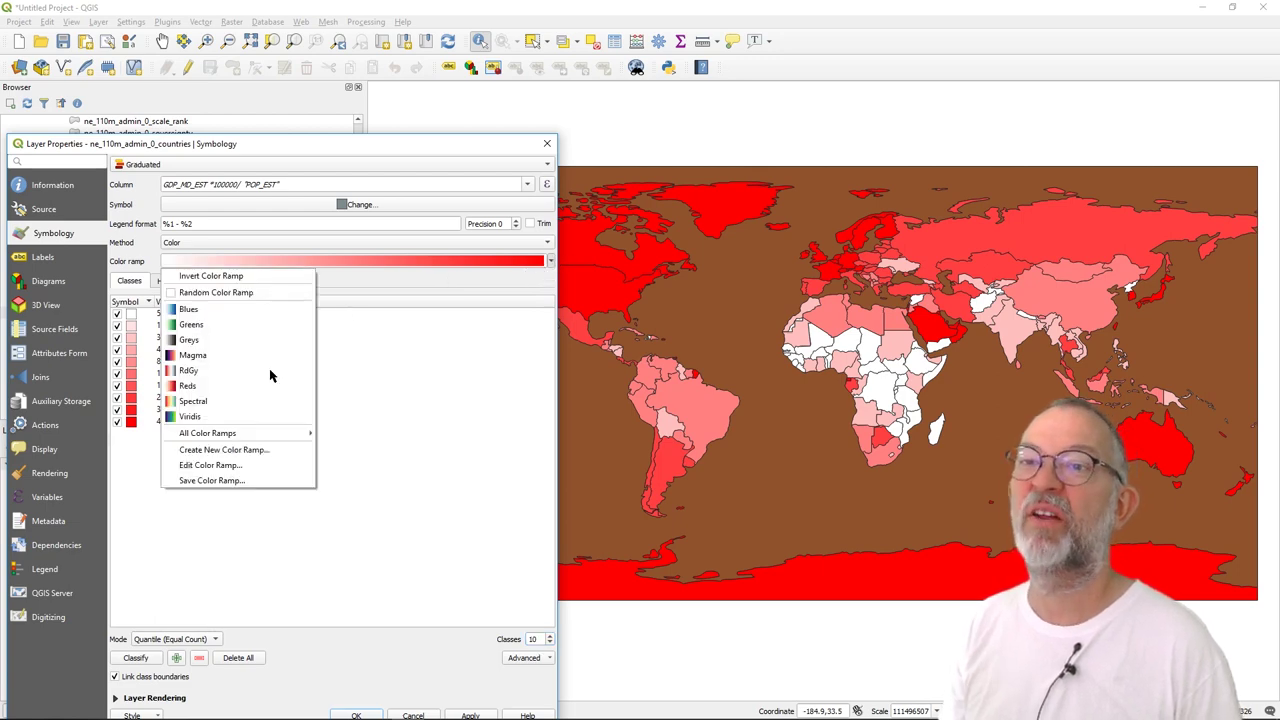
{"action": "left_click", "coordinate": [212, 404]}
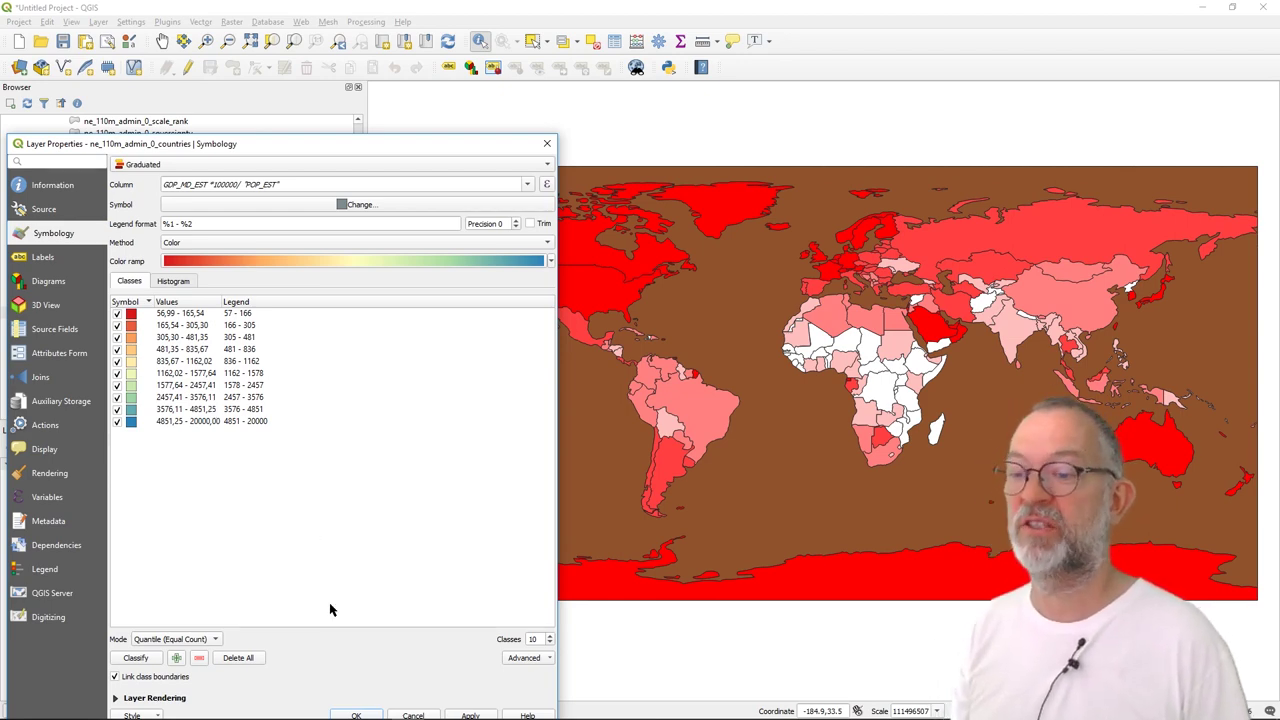
Step: Apply the ten-class Spectral symbology to the countries layer and close its layer properties
{"action": "left_click", "coordinate": [470, 716]}
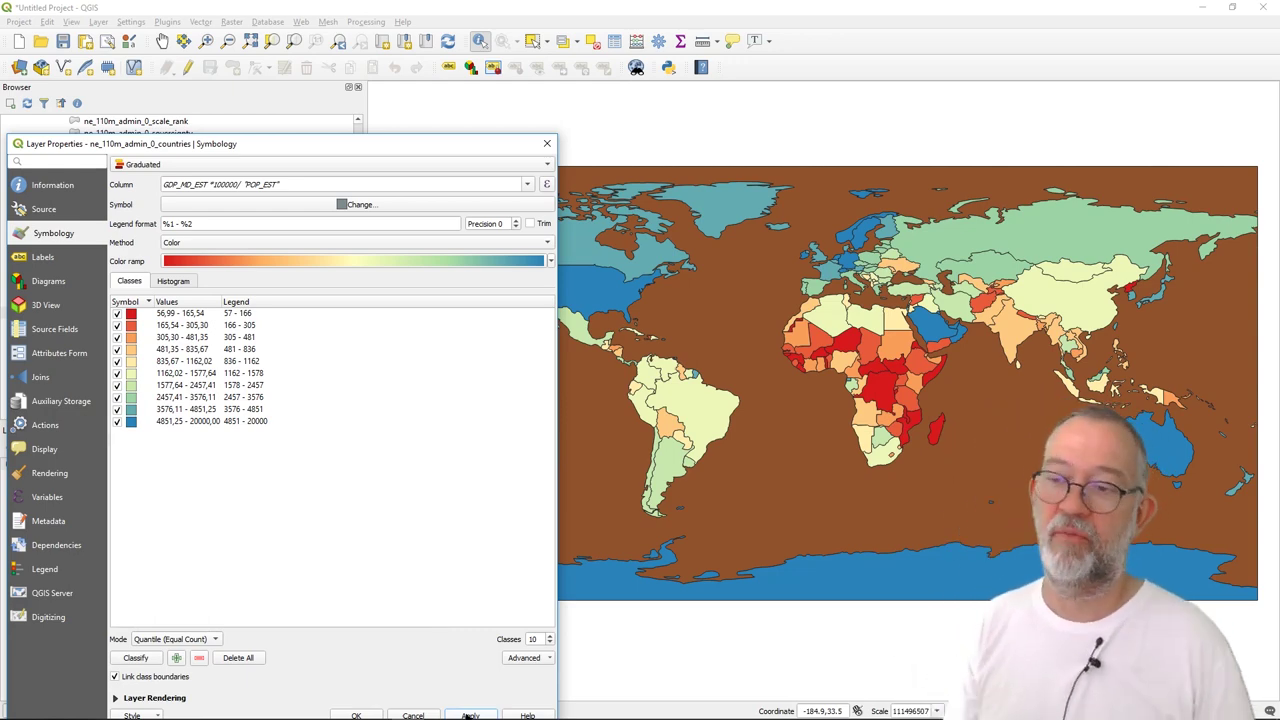
{"action": "left_click", "coordinate": [357, 716]}
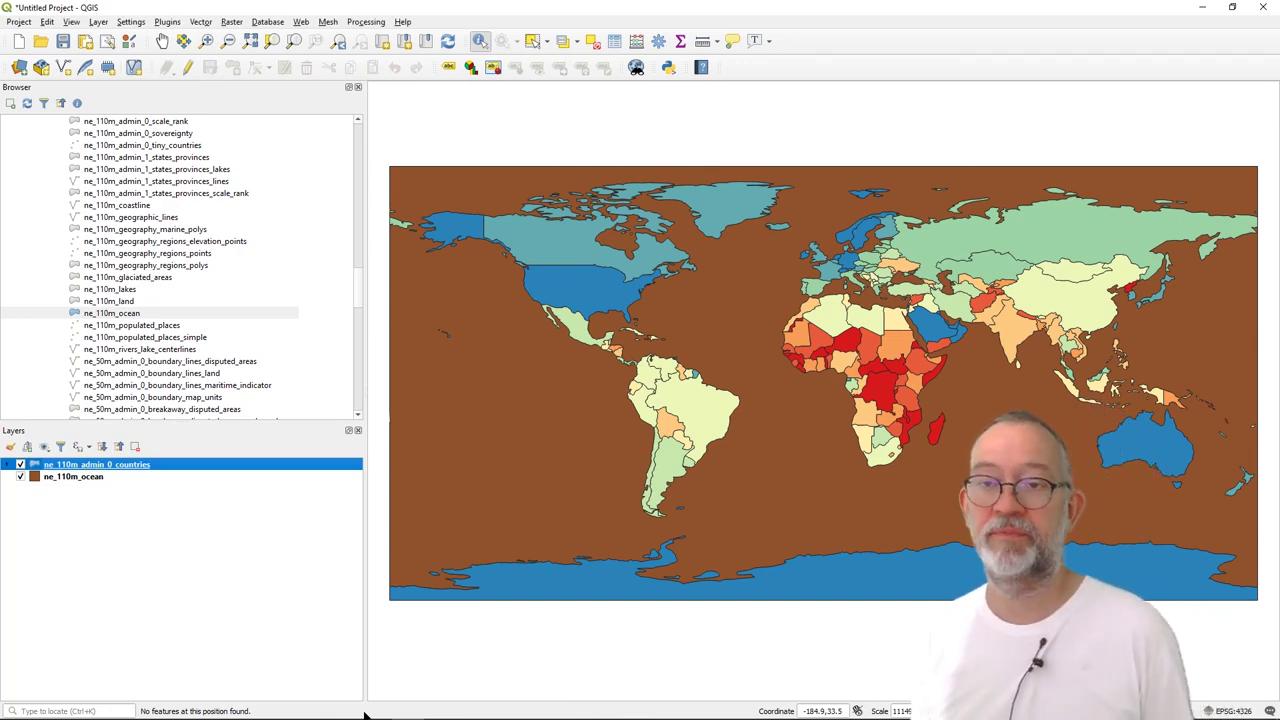
Step: Recolor the ne_110m_ocean layer to a light blue using the color wheel in its style options
{"action": "left_click", "coordinate": [86, 480]}
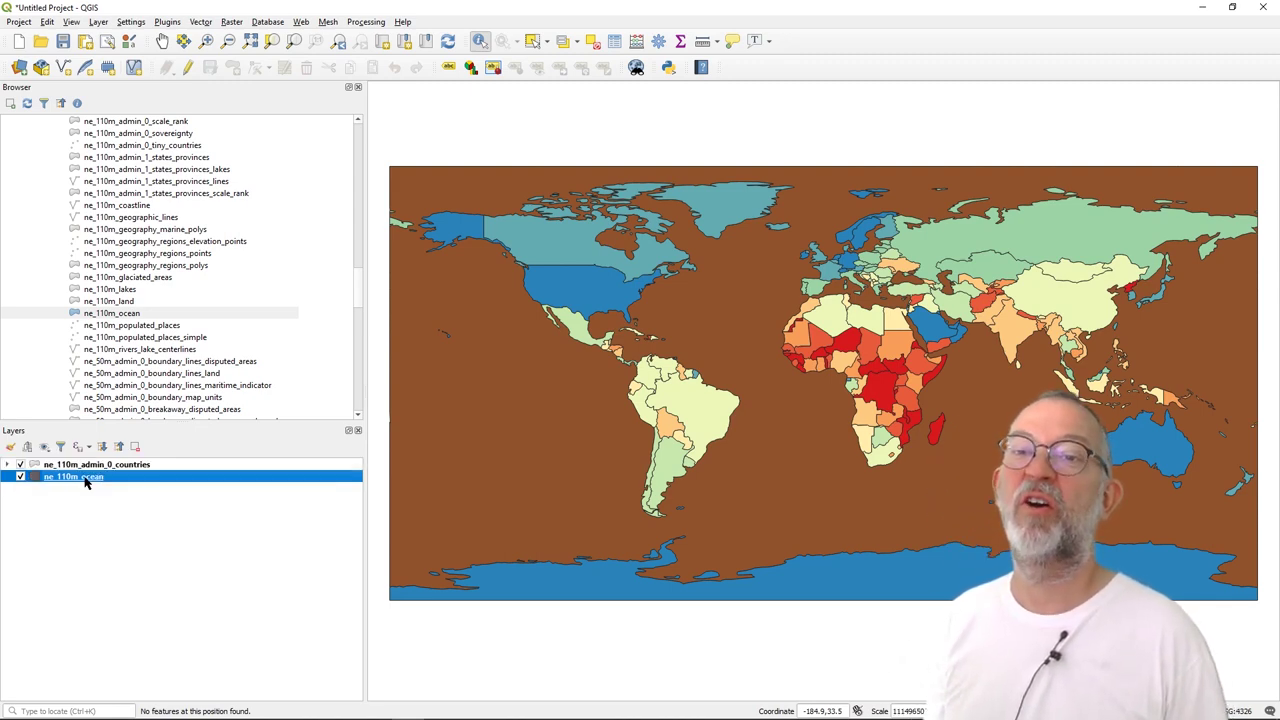
{"action": "right_click", "coordinate": [86, 481]}
{"action": "mouse_move", "coordinate": [164, 456]}
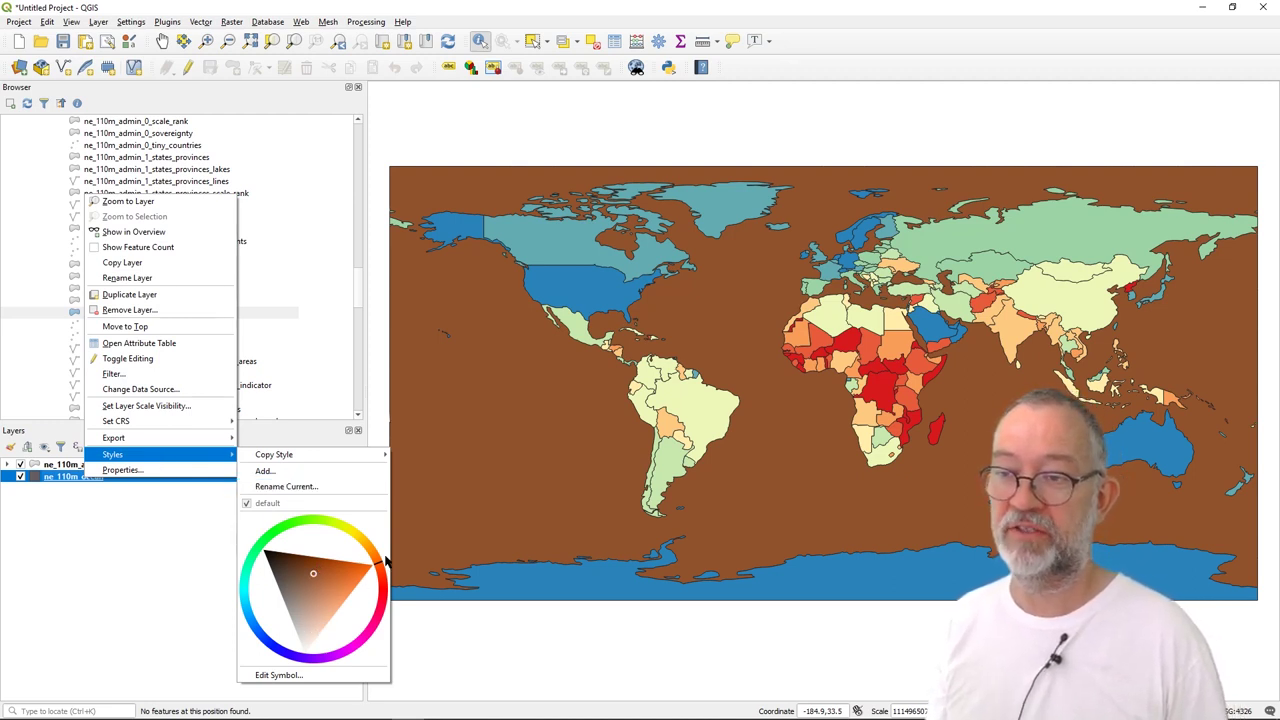
{"action": "mouse_move", "coordinate": [380, 566]}
{"action": "left_mouse_down"}
{"action": "mouse_move", "coordinate": [382, 595]}
{"action": "mouse_move", "coordinate": [330, 655]}
{"action": "mouse_move", "coordinate": [268, 640]}
{"action": "mouse_move", "coordinate": [250, 612]}
{"action": "mouse_move", "coordinate": [264, 624]}
{"action": "mouse_move", "coordinate": [316, 598]}
{"action": "mouse_move", "coordinate": [310, 560]}
{"action": "left_mouse_up"}
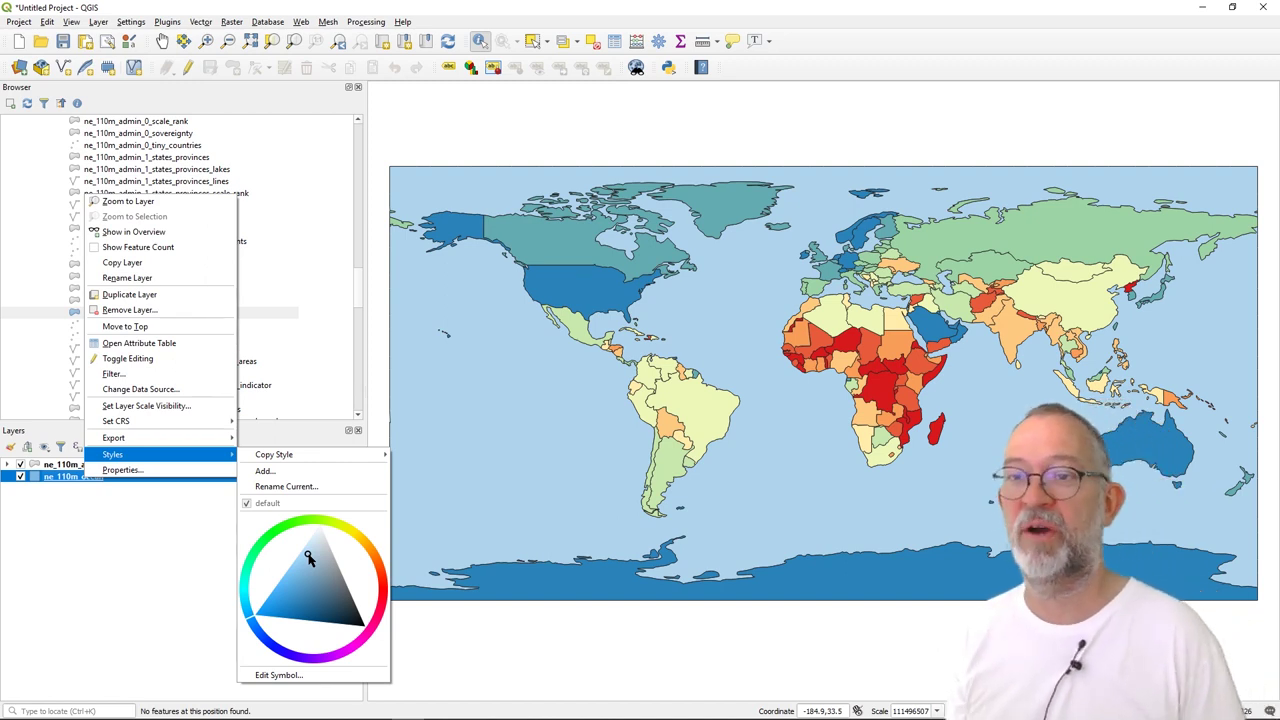
{"action": "left_click", "coordinate": [202, 542]}
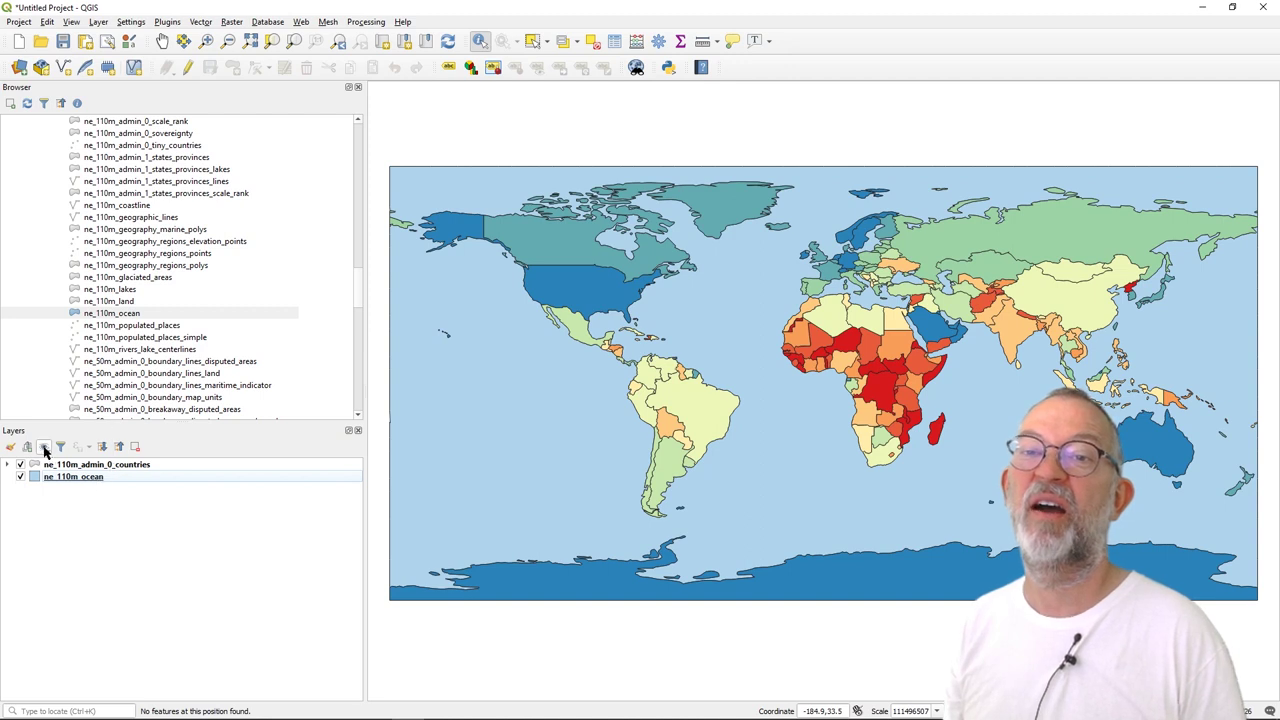
Step: Save the current layer visibility and styling as a new map theme named world
{"action": "left_click", "coordinate": [45, 448]}
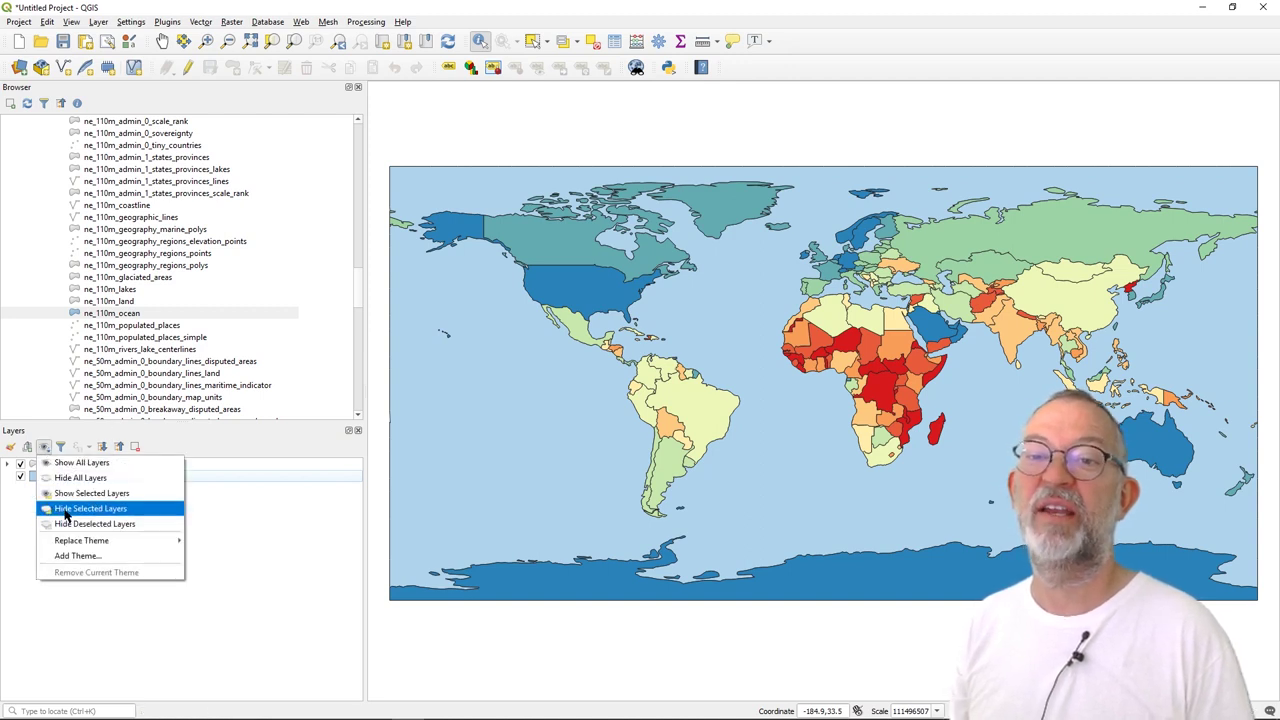
{"action": "left_click", "coordinate": [97, 556]}
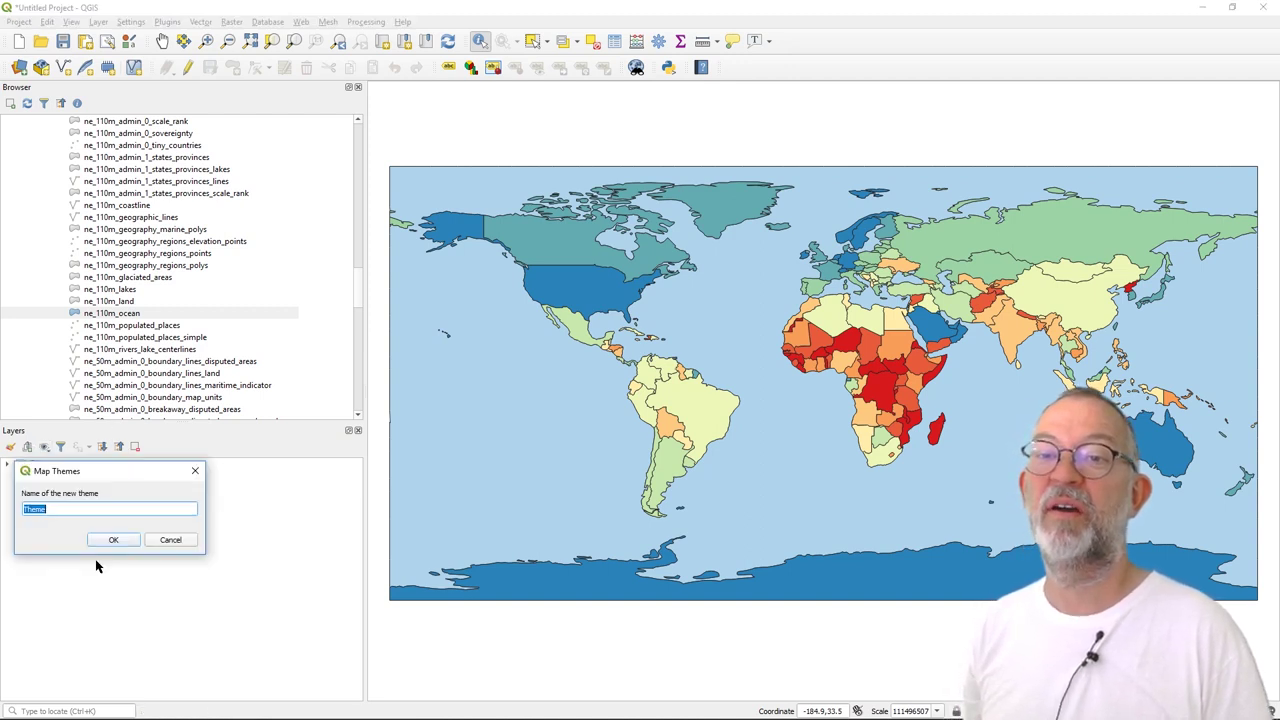
{"action": "type", "text": "world"}
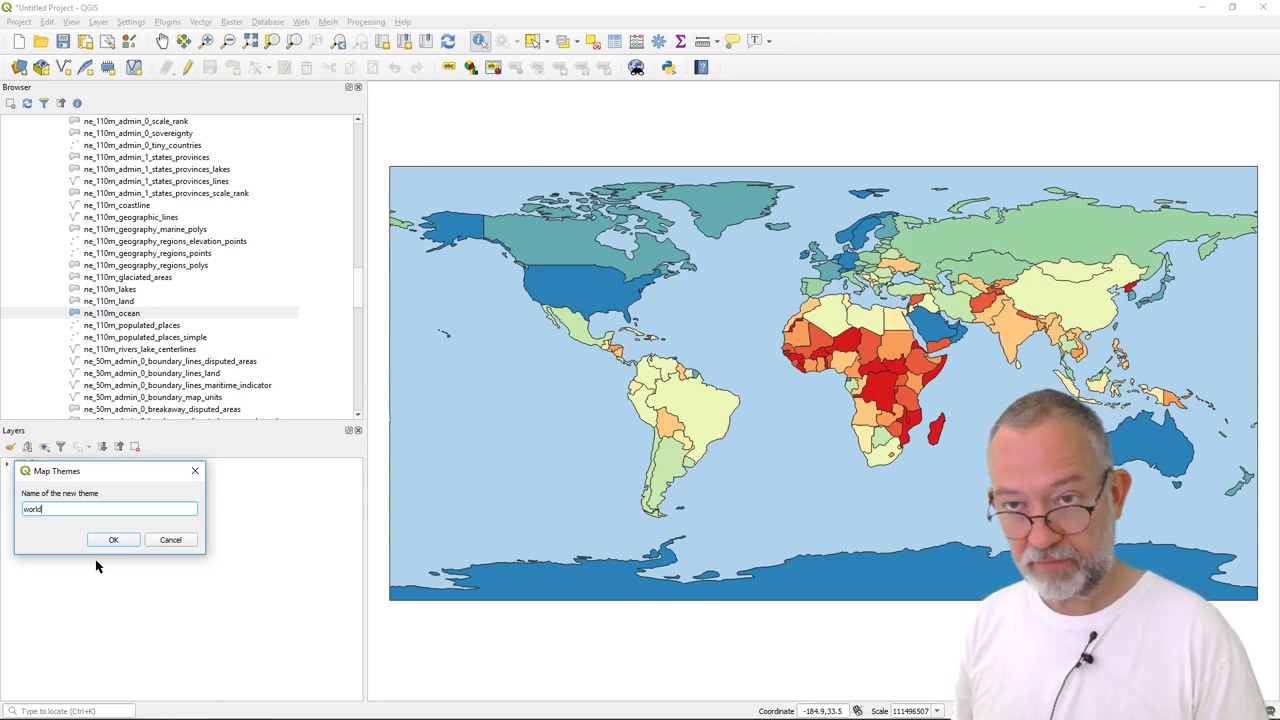
{"action": "key", "text": "Return"}
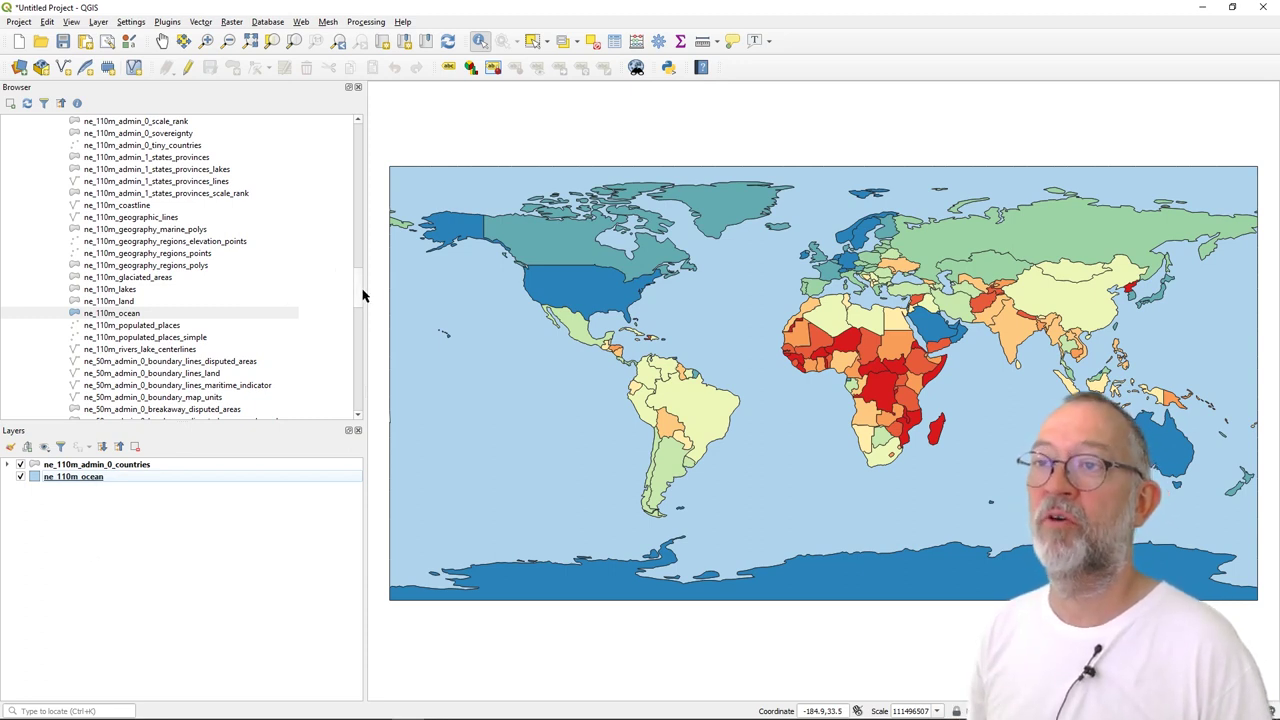
Step: Add the ne_10m_admin_0_countries layer from natural_earth_vector.gpkg to the map
{"action": "left_click_drag", "start_coordinate": [357, 300], "coordinate": [355, 212]}
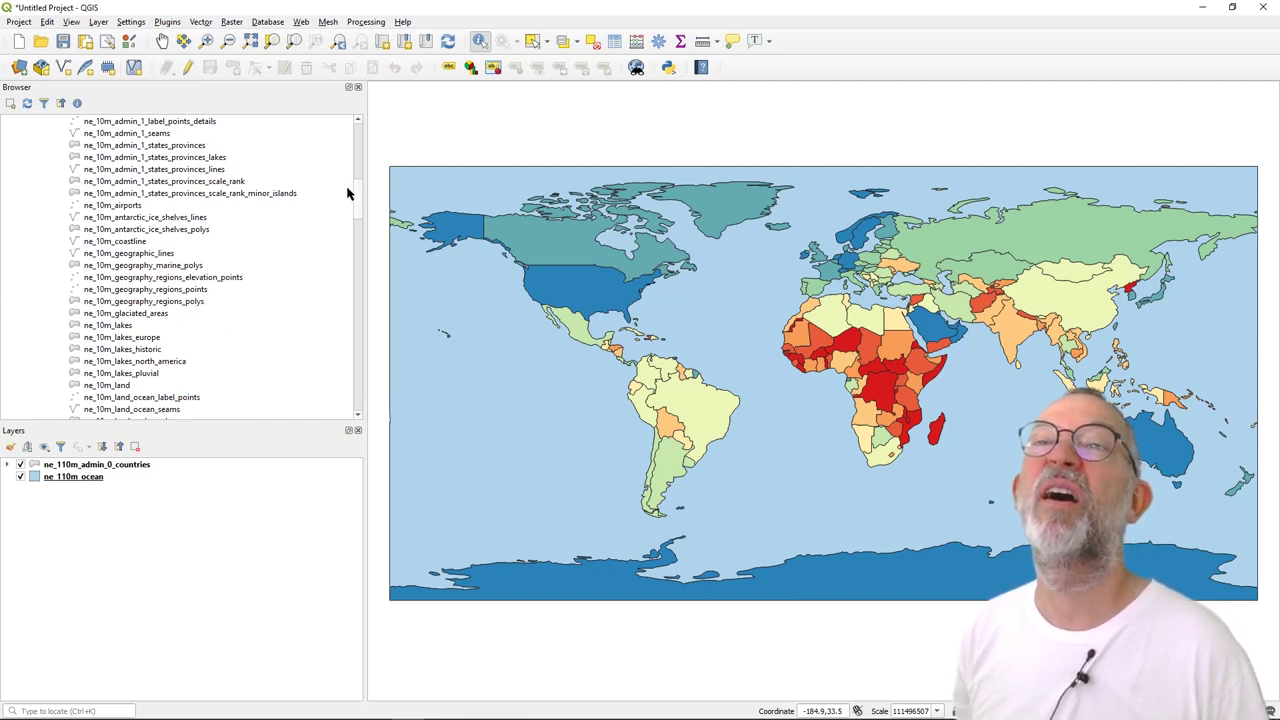
{"action": "left_click_drag", "start_coordinate": [357, 196], "coordinate": [360, 168]}
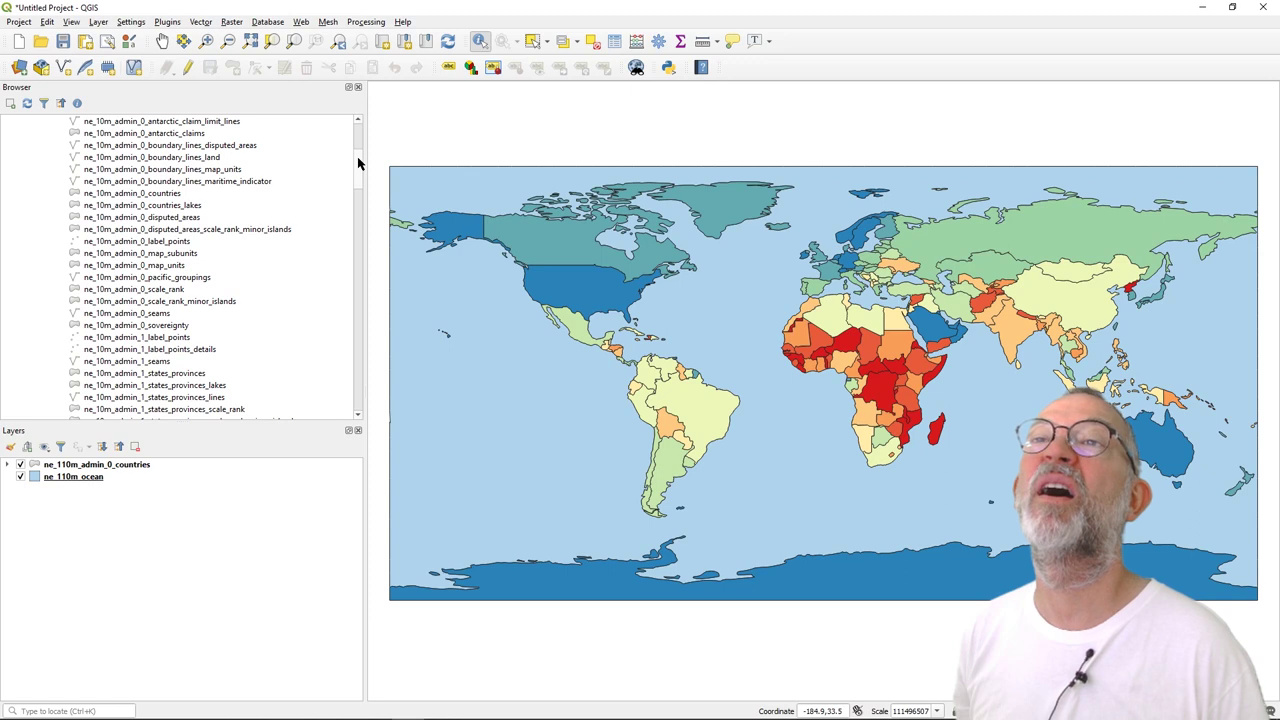
{"action": "mouse_move", "coordinate": [357, 172]}
{"action": "left_mouse_down"}
{"action": "mouse_move", "coordinate": [360, 156]}
{"action": "mouse_move", "coordinate": [357, 179]}
{"action": "left_mouse_up"}
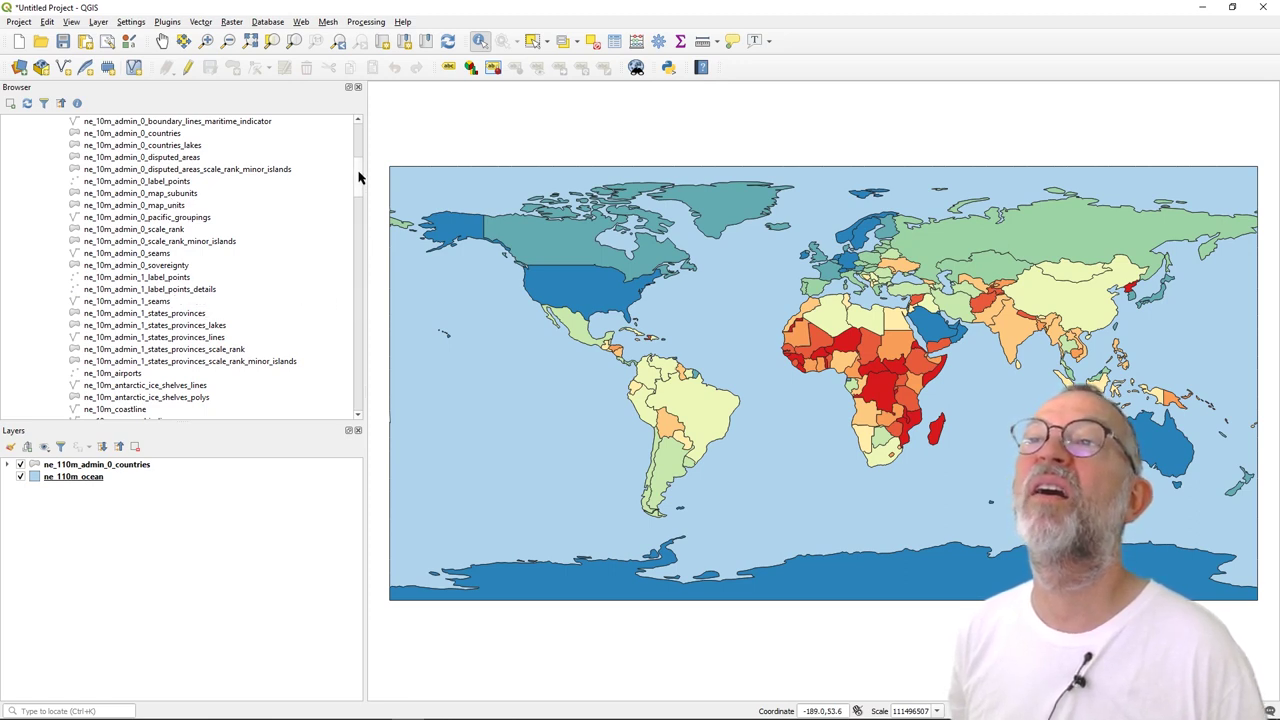
{"action": "left_click_drag", "start_coordinate": [360, 178], "coordinate": [360, 153]}
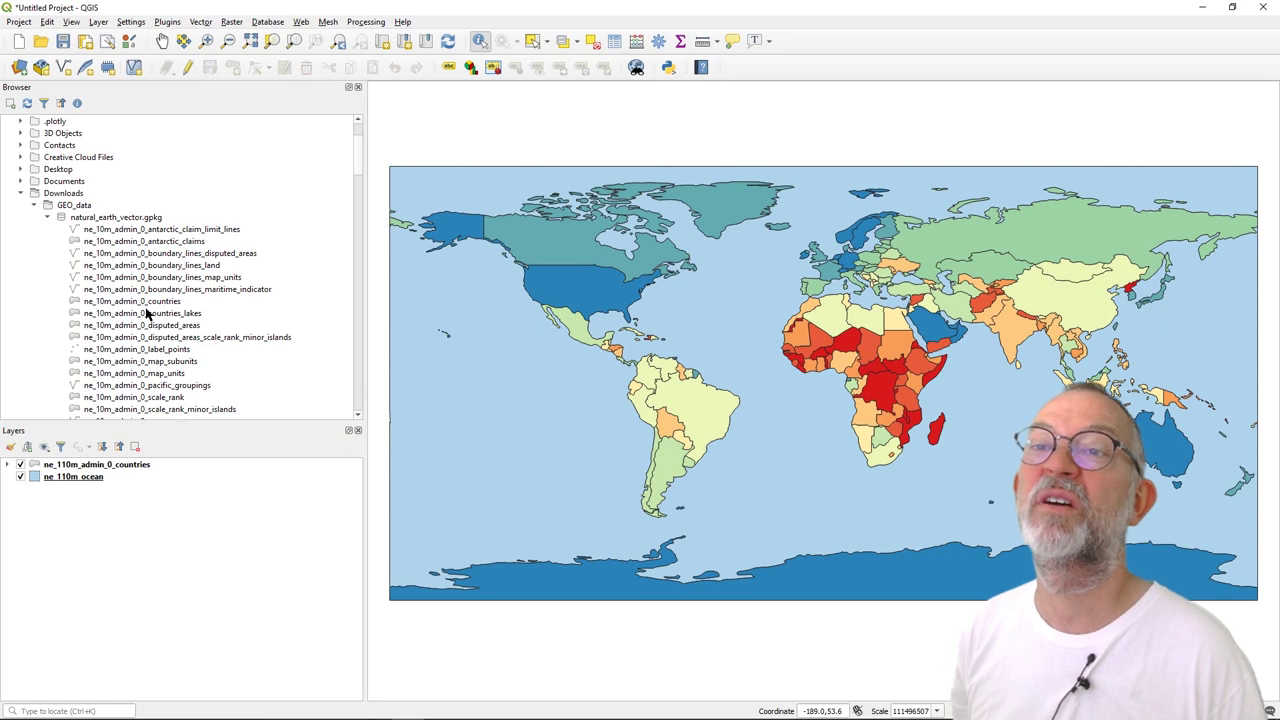
{"action": "left_click_drag", "start_coordinate": [146, 308], "coordinate": [520, 130]}
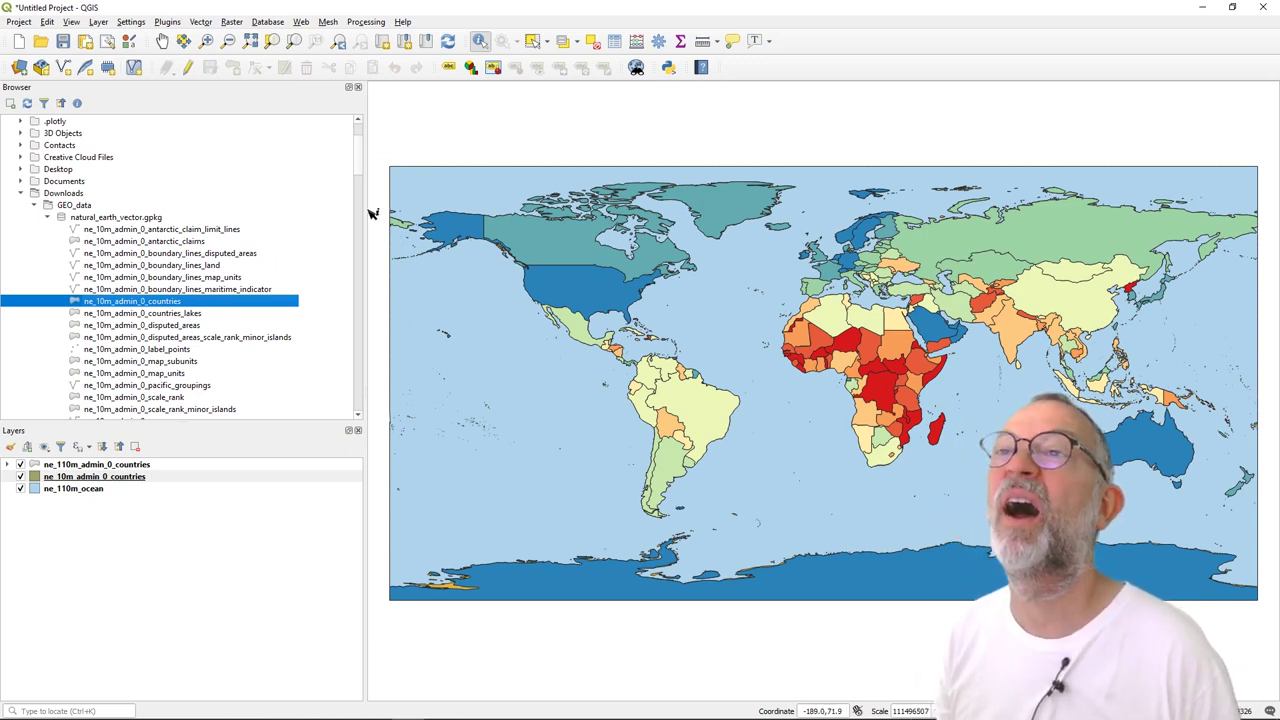
Step: Add the ne_10m_ocean layer from natural_earth_vector.gpkg to the map
{"action": "scroll", "coordinate": [355, 168], "scroll_direction": "down", "scroll_amount": 1}
{"action": "scroll", "coordinate": [354, 172], "scroll_direction": "down", "scroll_amount": 4}
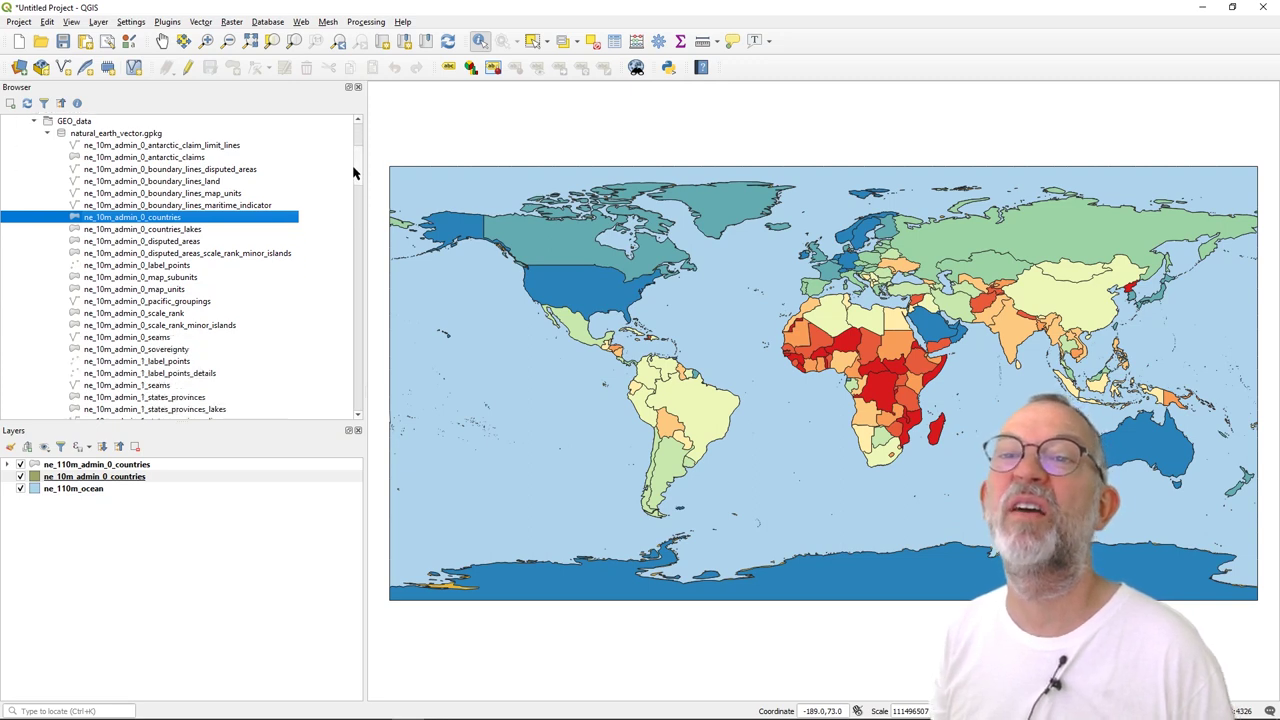
{"action": "scroll", "coordinate": [353, 190], "scroll_direction": "down", "scroll_amount": 3}
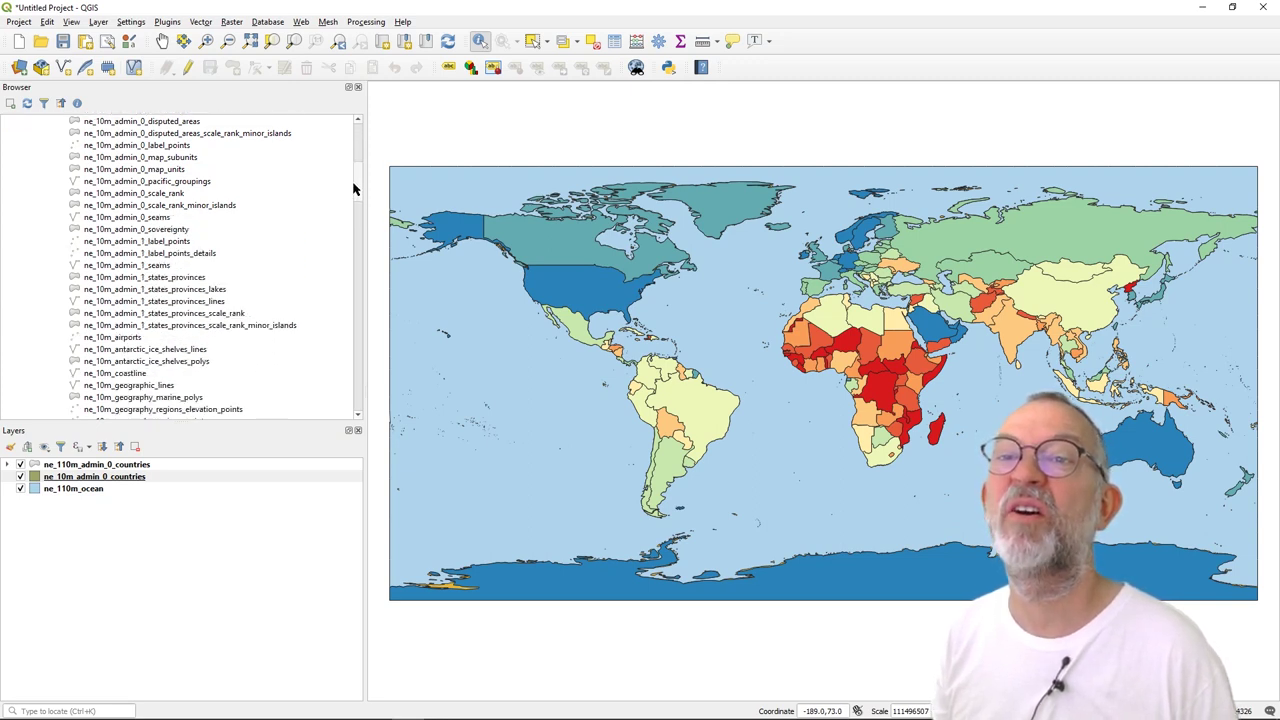
{"action": "scroll", "coordinate": [353, 205], "scroll_direction": "down", "scroll_amount": 3}
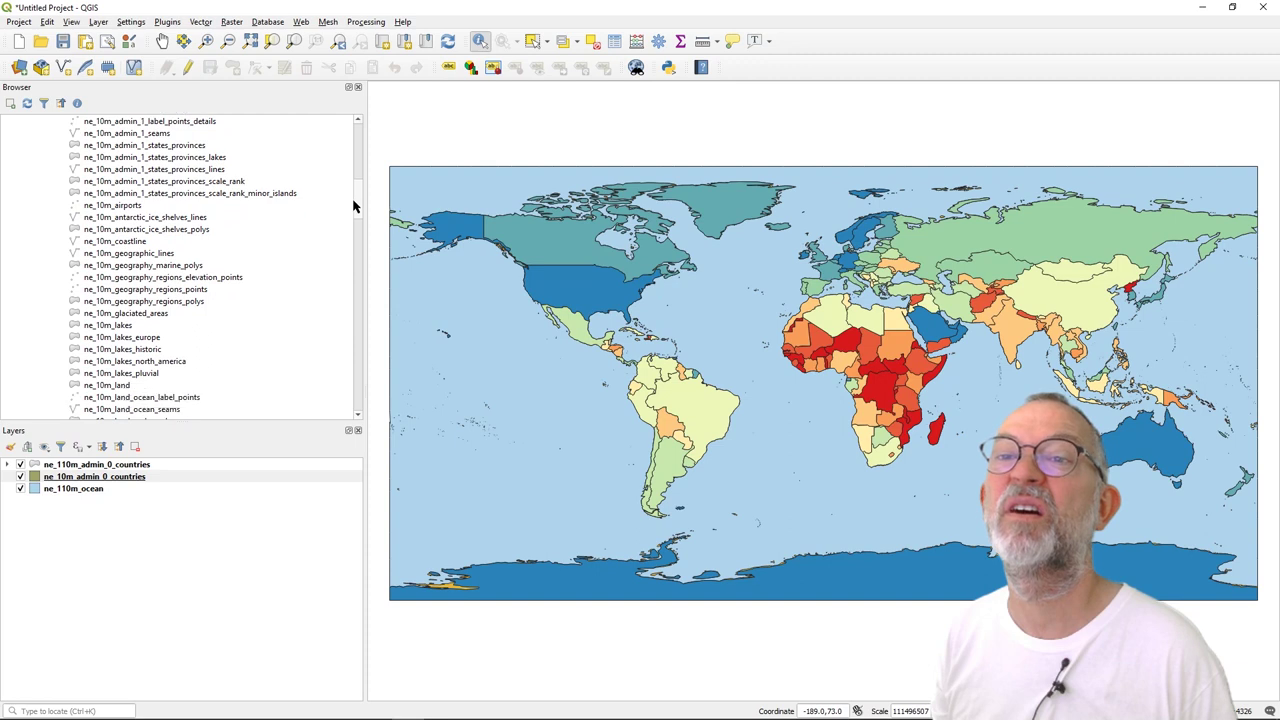
{"action": "scroll", "coordinate": [354, 217], "scroll_direction": "down", "scroll_amount": 1}
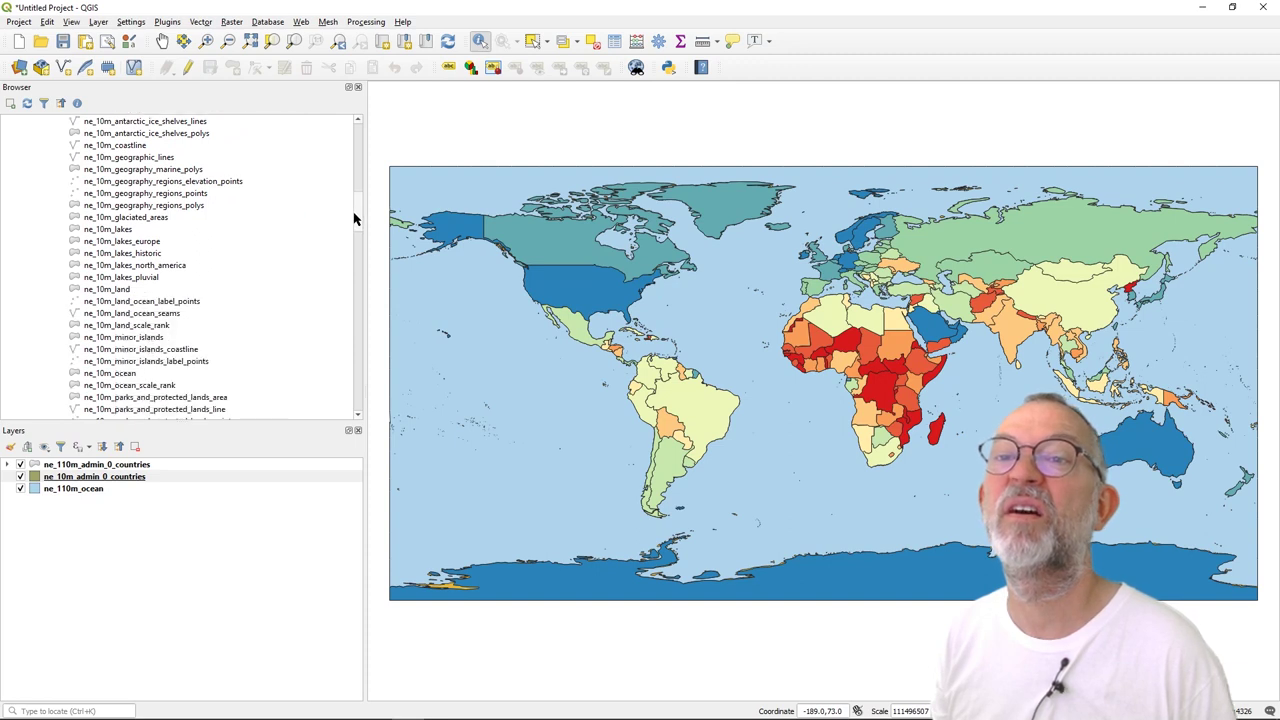
{"action": "left_click", "coordinate": [124, 375]}
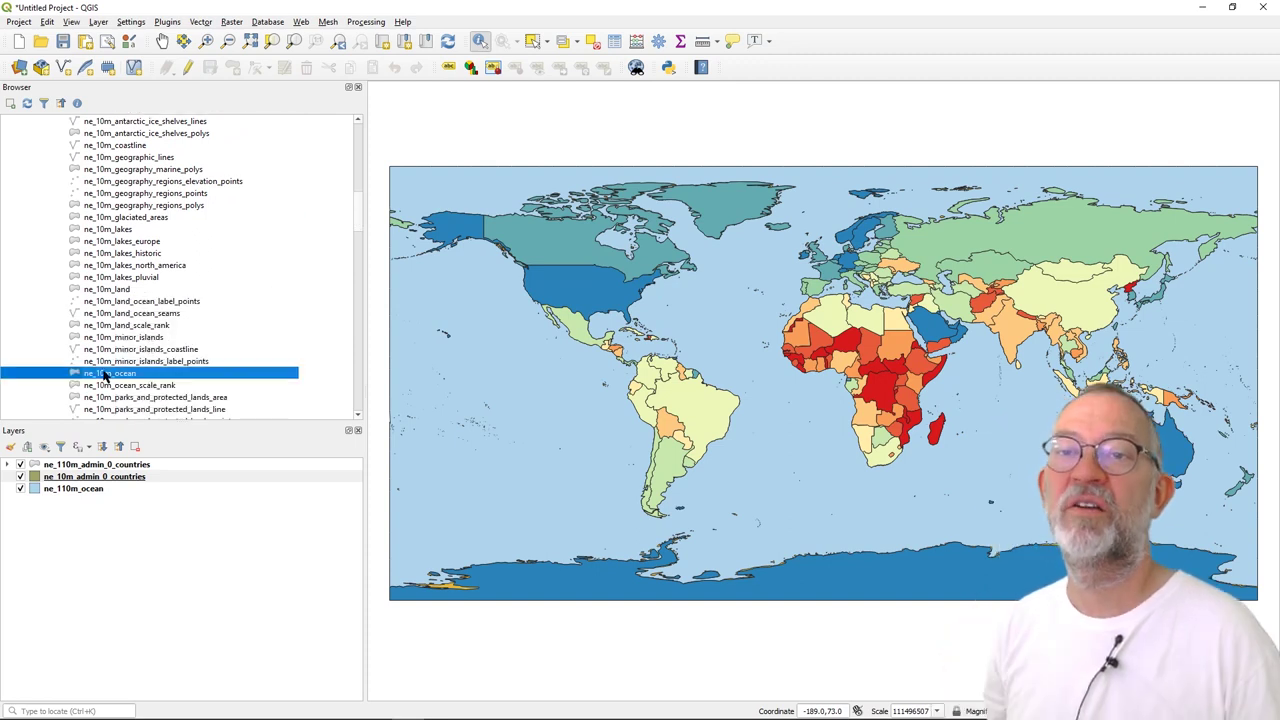
{"action": "left_click_drag", "start_coordinate": [128, 375], "coordinate": [620, 335]}
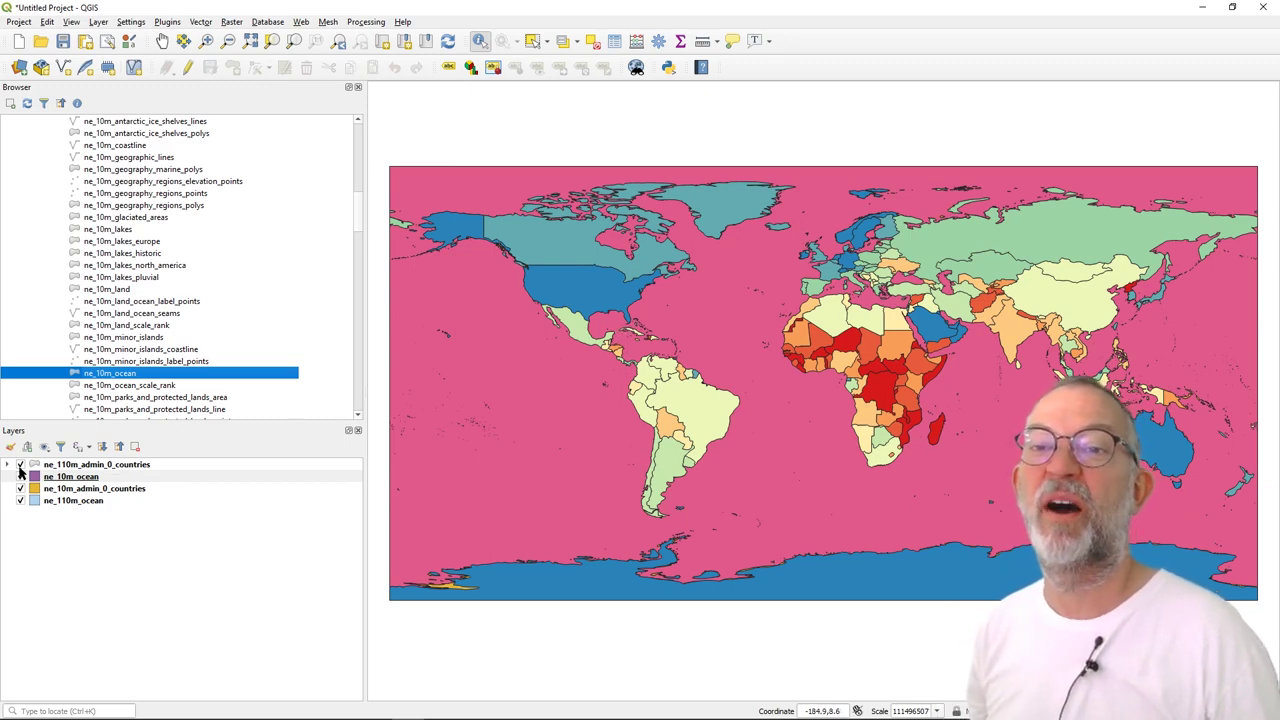
Step: Move ne_110m_admin_0_countries below the two 10m layers and hide both 110m layers
{"action": "left_click_drag", "start_coordinate": [52, 467], "coordinate": [38, 494]}
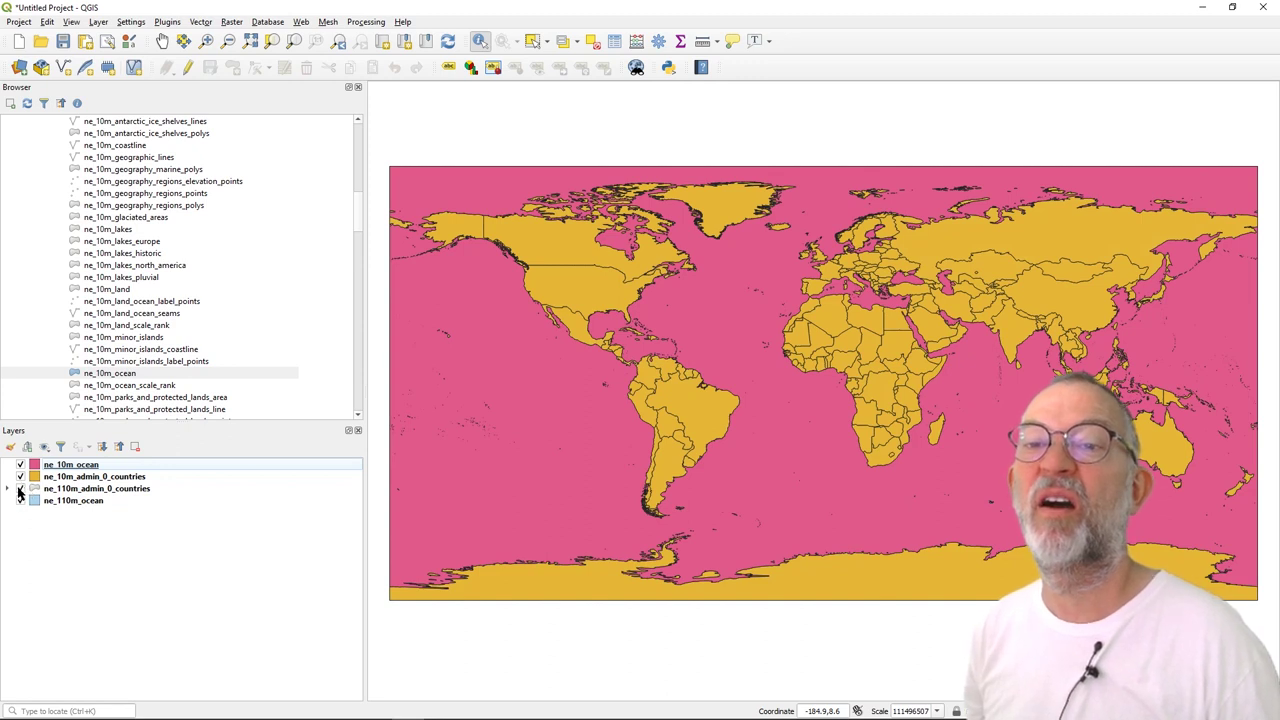
{"action": "left_click", "coordinate": [20, 489]}
{"action": "left_click", "coordinate": [21, 501]}
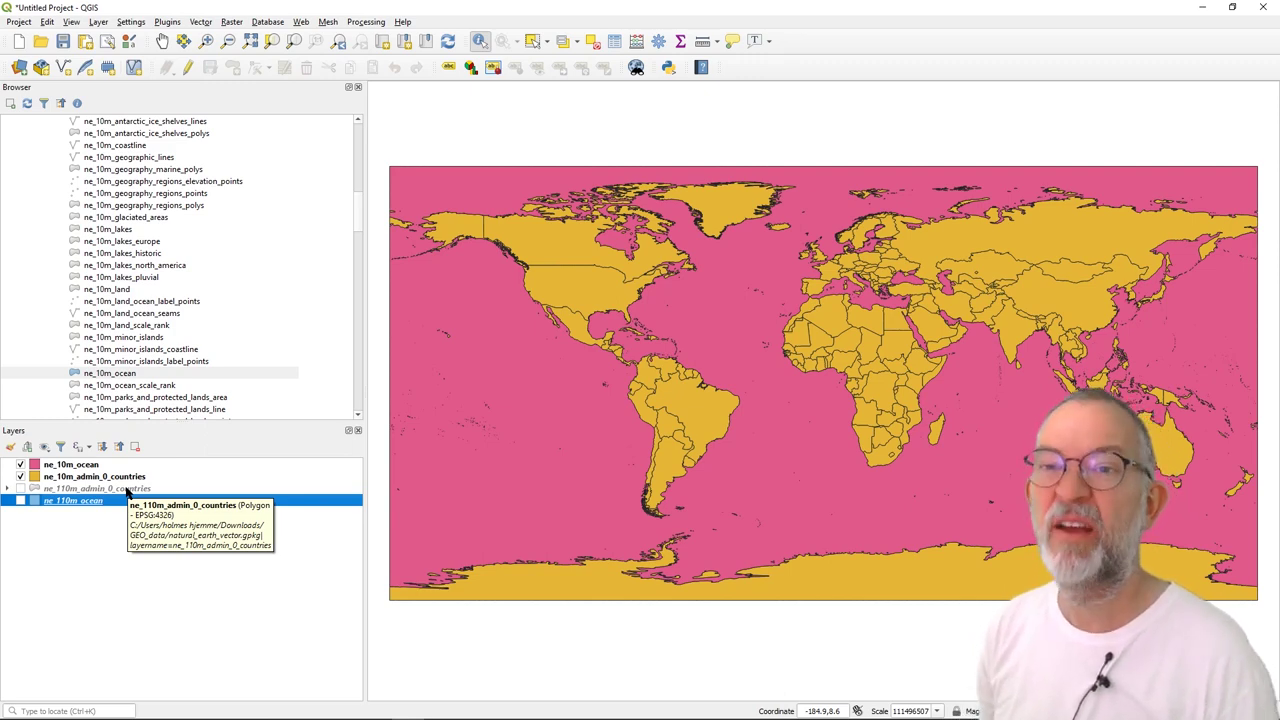
Step: Copy all style categories from ne_110m_ocean and paste them onto the ne_10m_ocean layer
{"action": "right_click", "coordinate": [100, 500]}
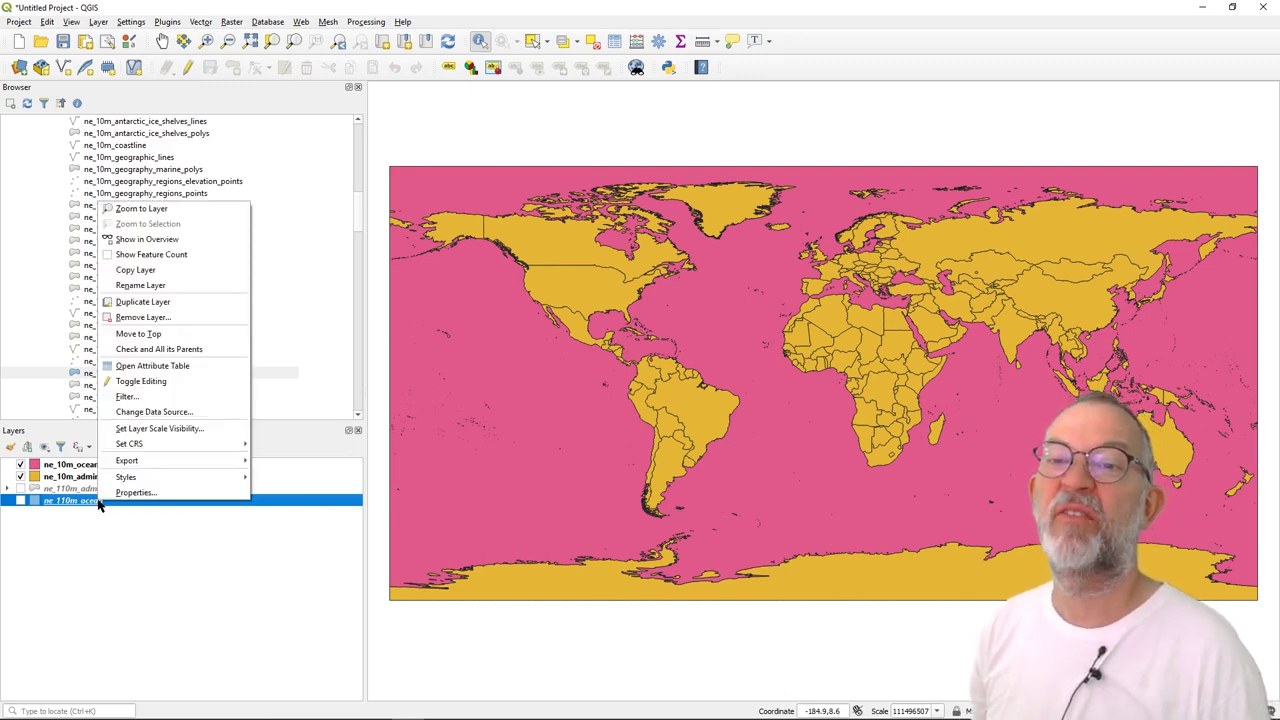
{"action": "mouse_move", "coordinate": [231, 485]}
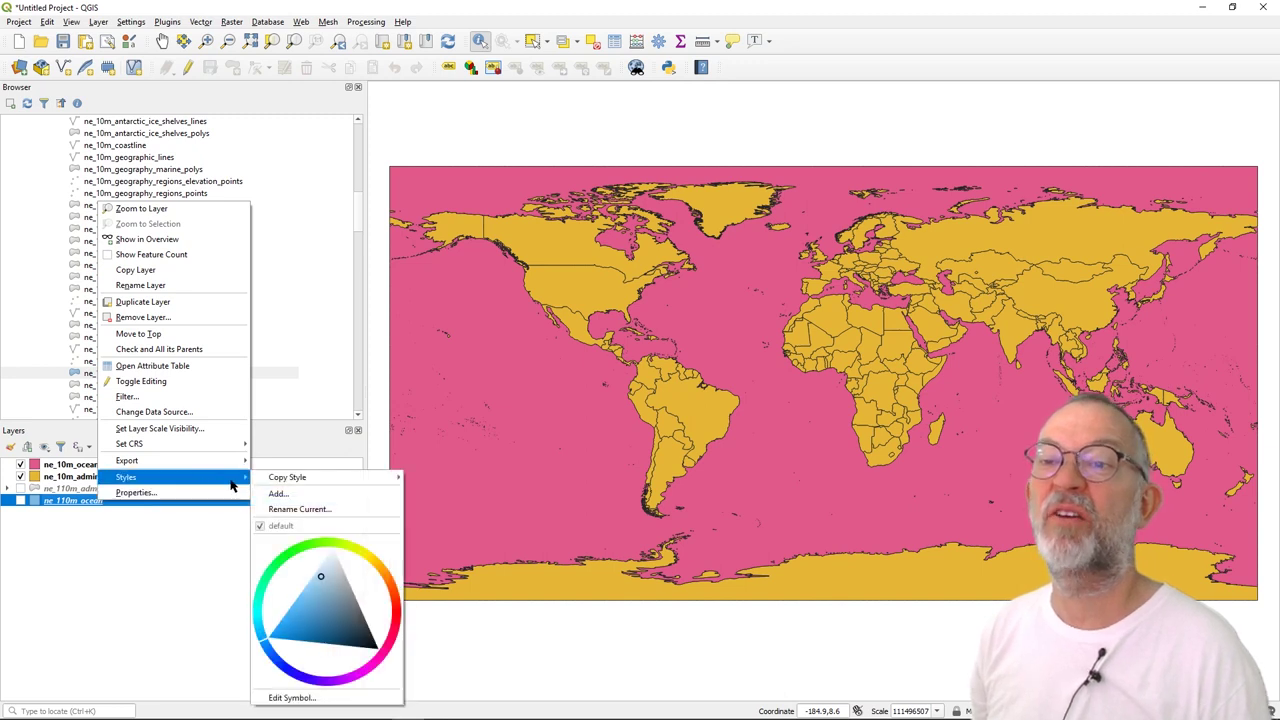
{"action": "mouse_move", "coordinate": [309, 488]}
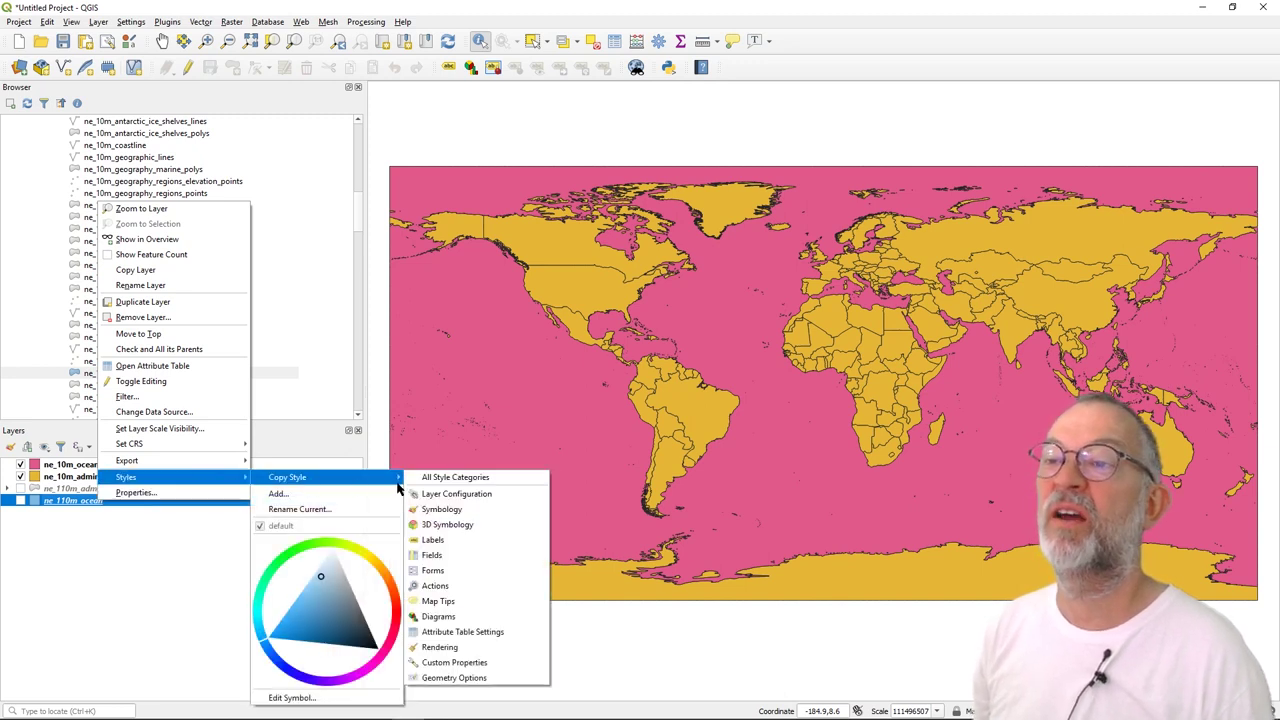
{"action": "left_click", "coordinate": [450, 480]}
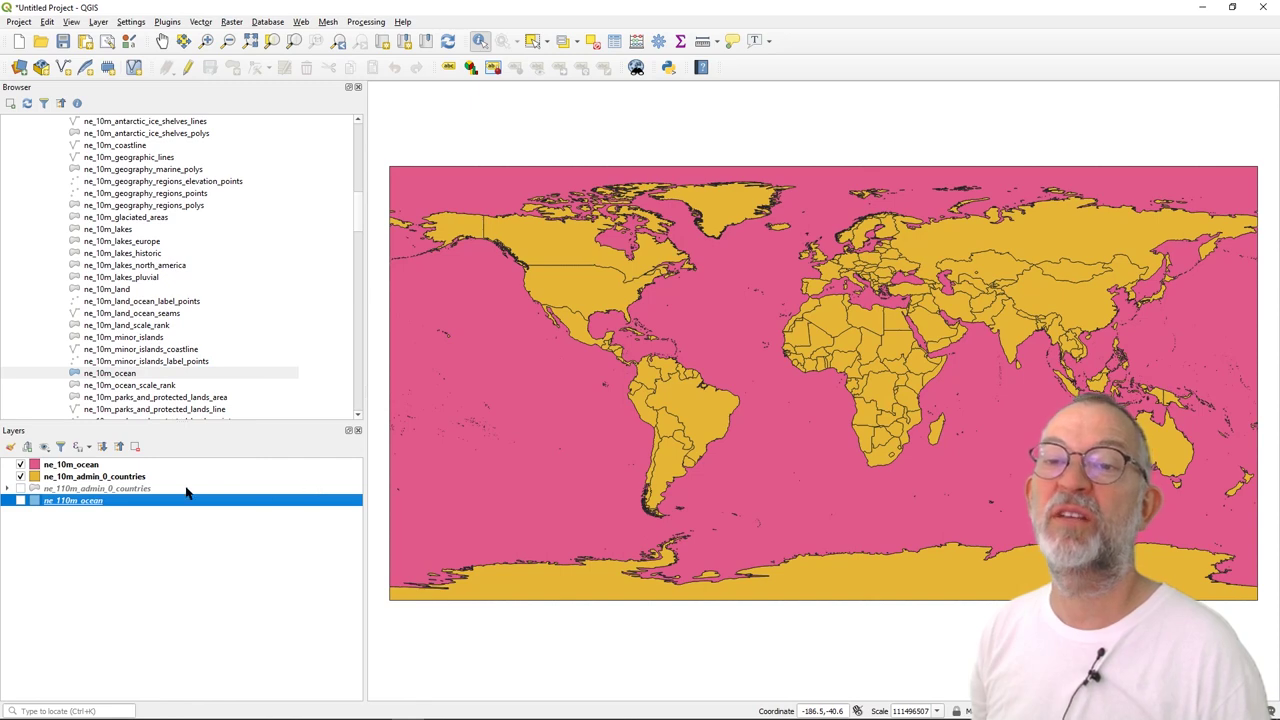
{"action": "left_click", "coordinate": [90, 470]}
{"action": "right_click", "coordinate": [90, 470]}
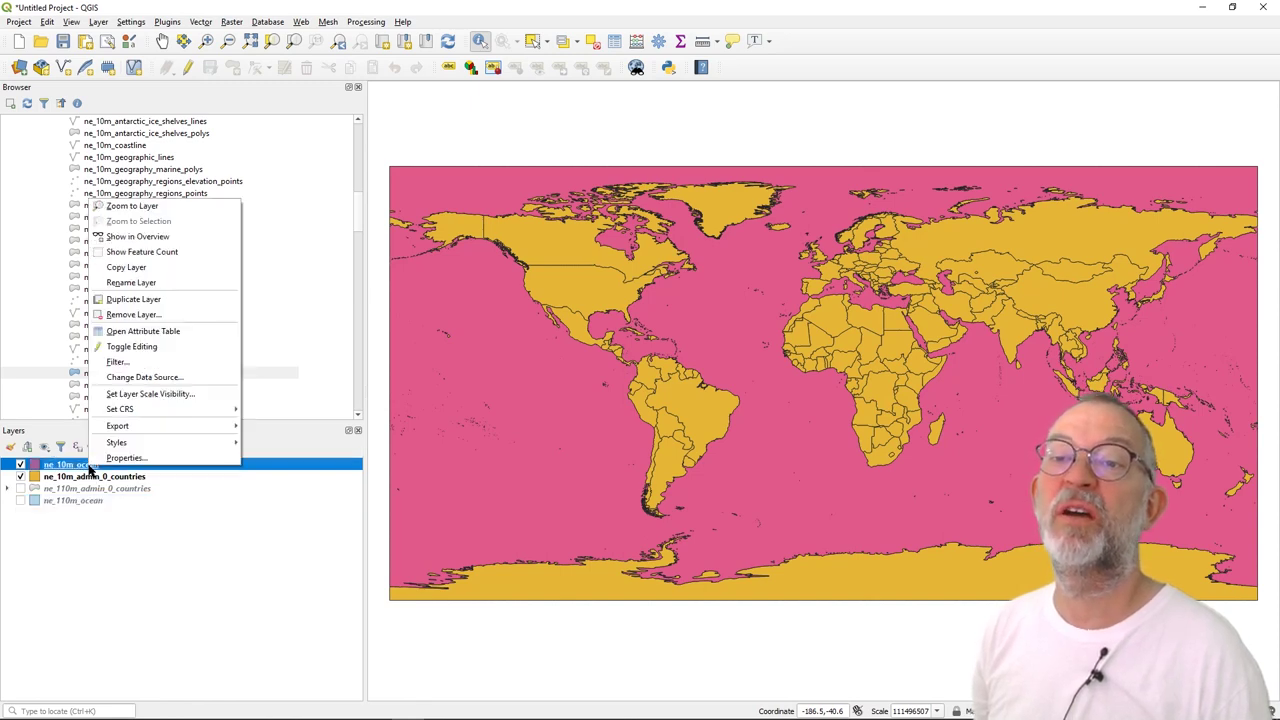
{"action": "mouse_move", "coordinate": [191, 443]}
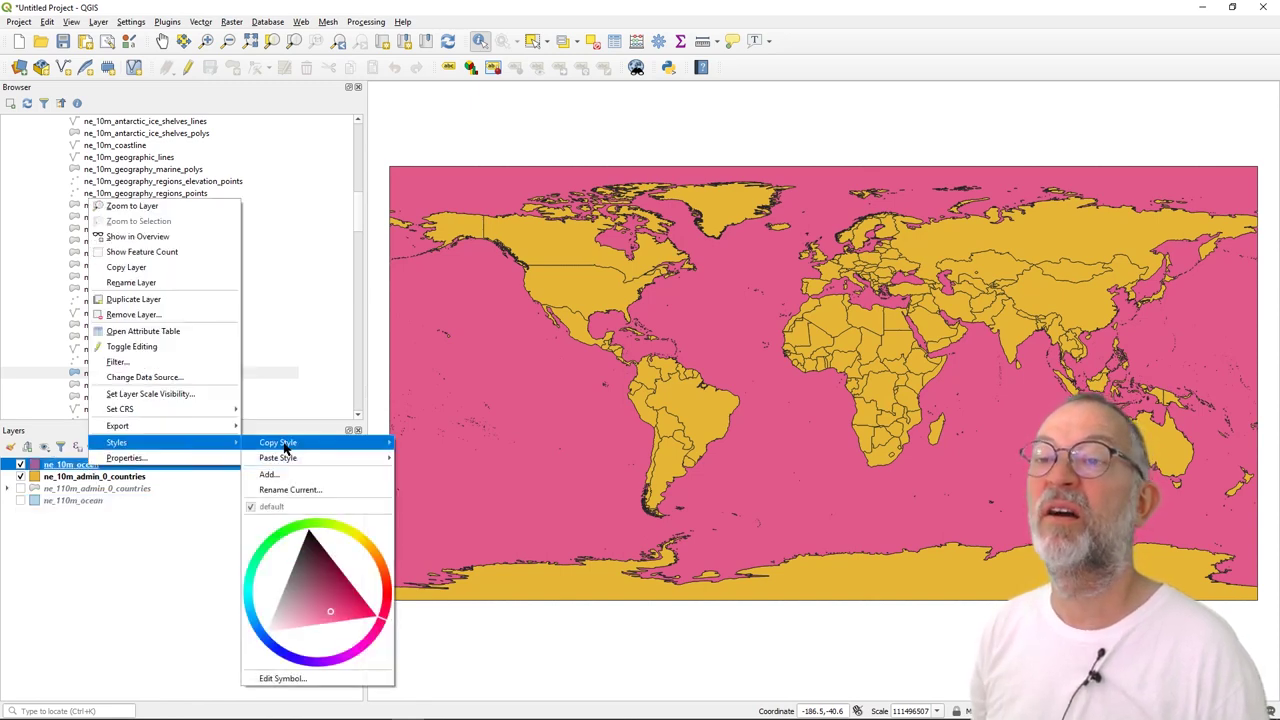
{"action": "mouse_move", "coordinate": [313, 463]}
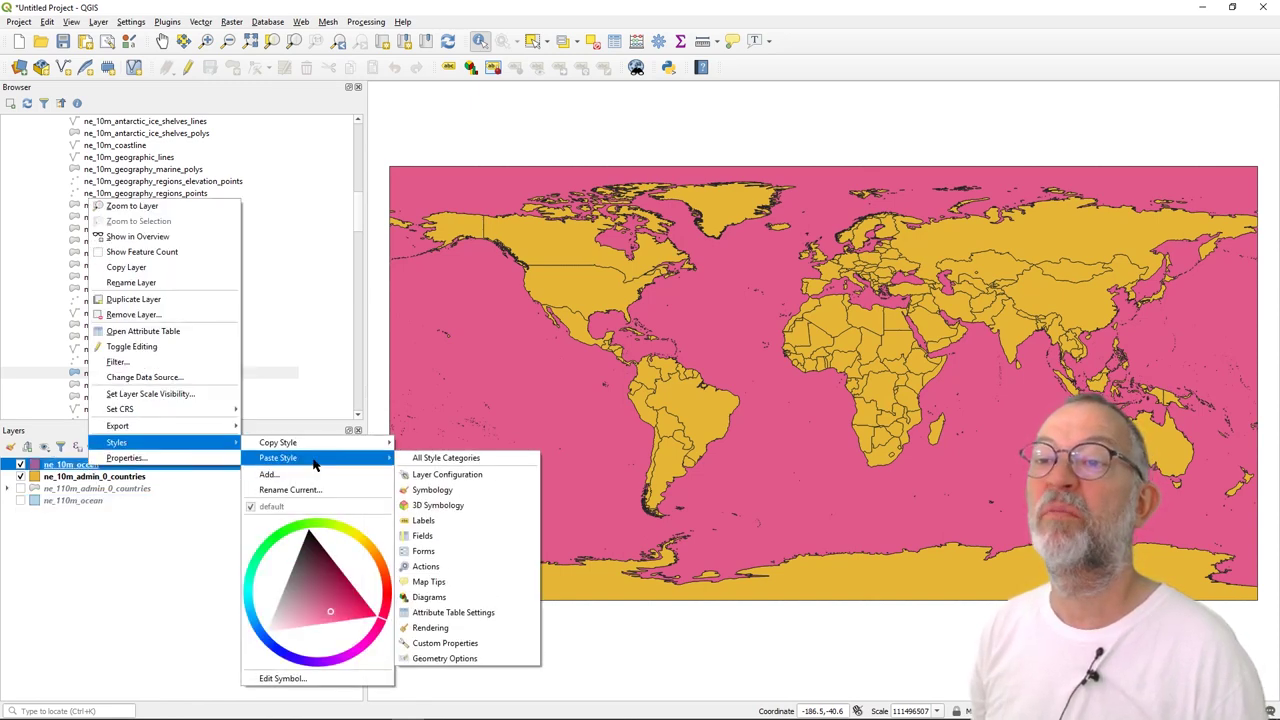
{"action": "left_click", "coordinate": [445, 458]}
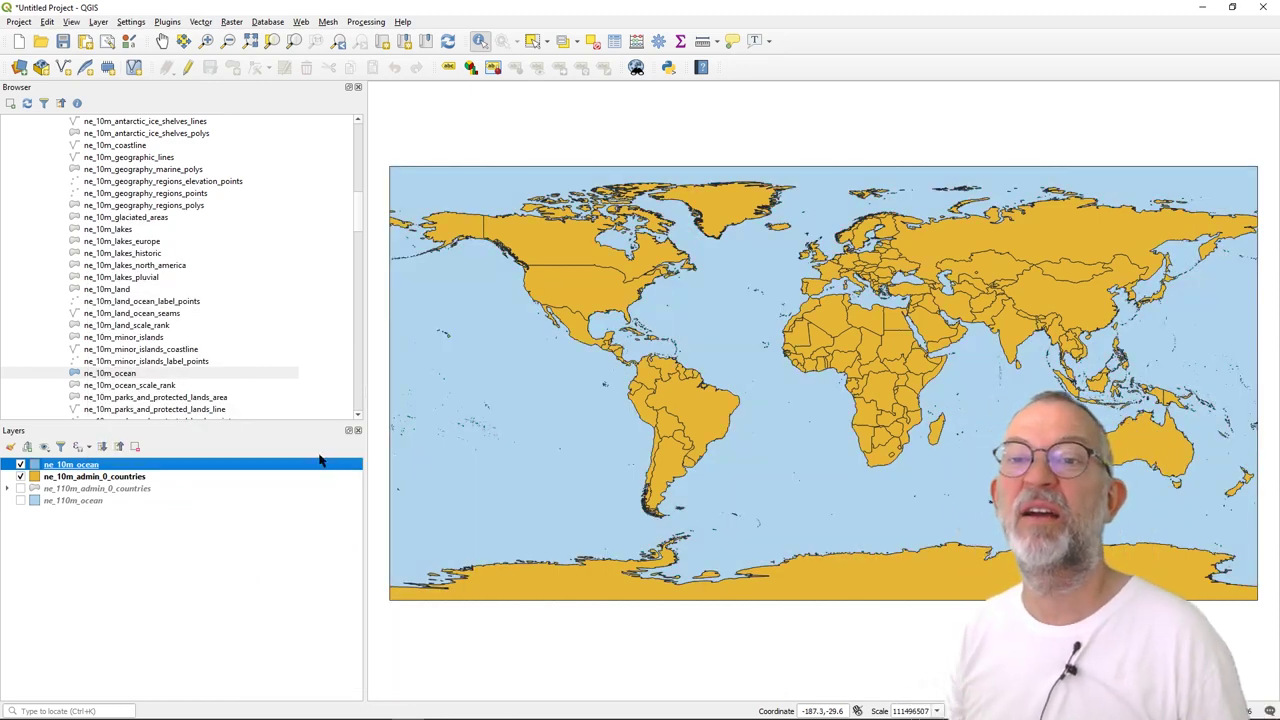
Step: Copy all style categories from ne_110m_admin_0_countries and paste them onto the ne_10m_admin_0_countries layer
{"action": "left_click", "coordinate": [124, 492]}
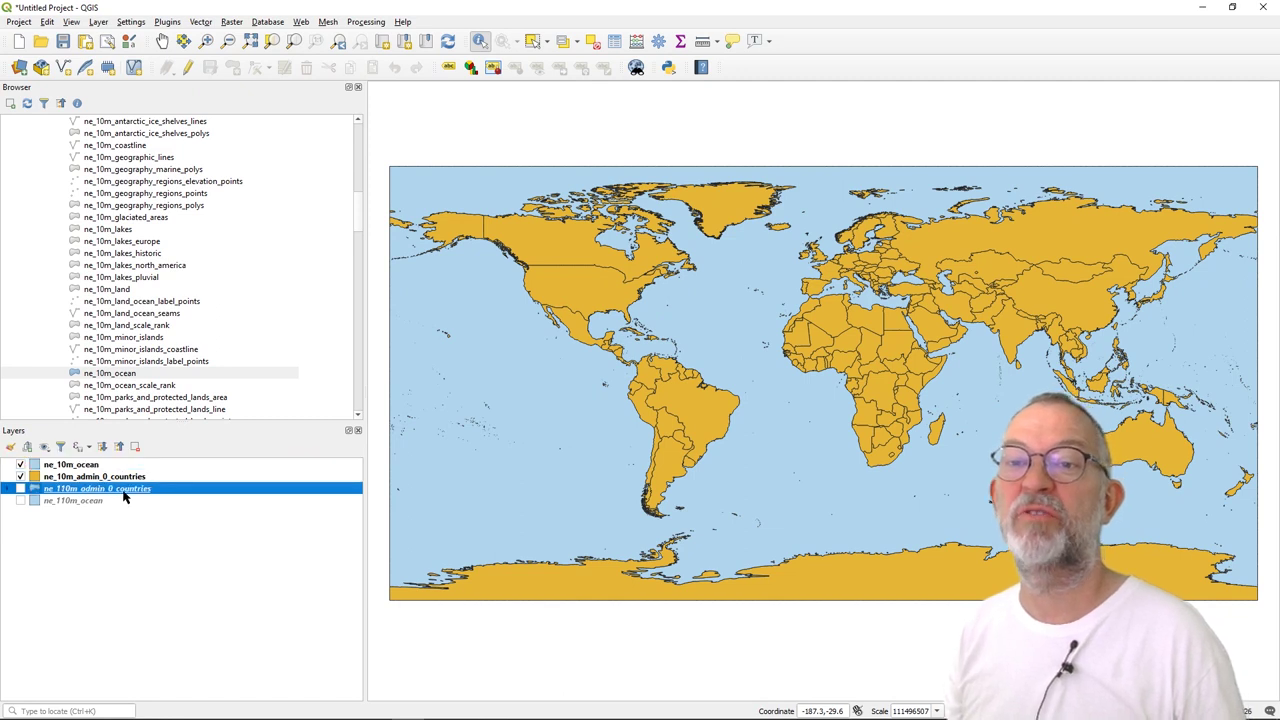
{"action": "right_click", "coordinate": [124, 494]}
{"action": "mouse_move", "coordinate": [190, 471]}
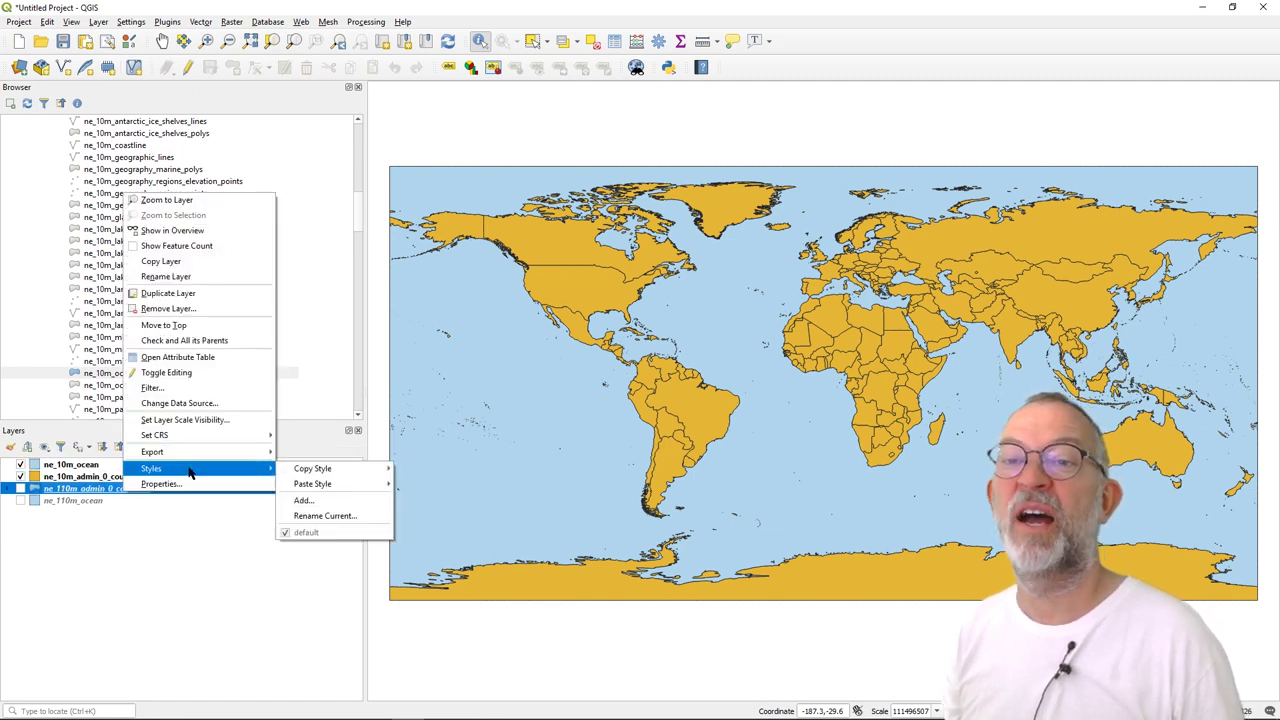
{"action": "mouse_move", "coordinate": [313, 473]}
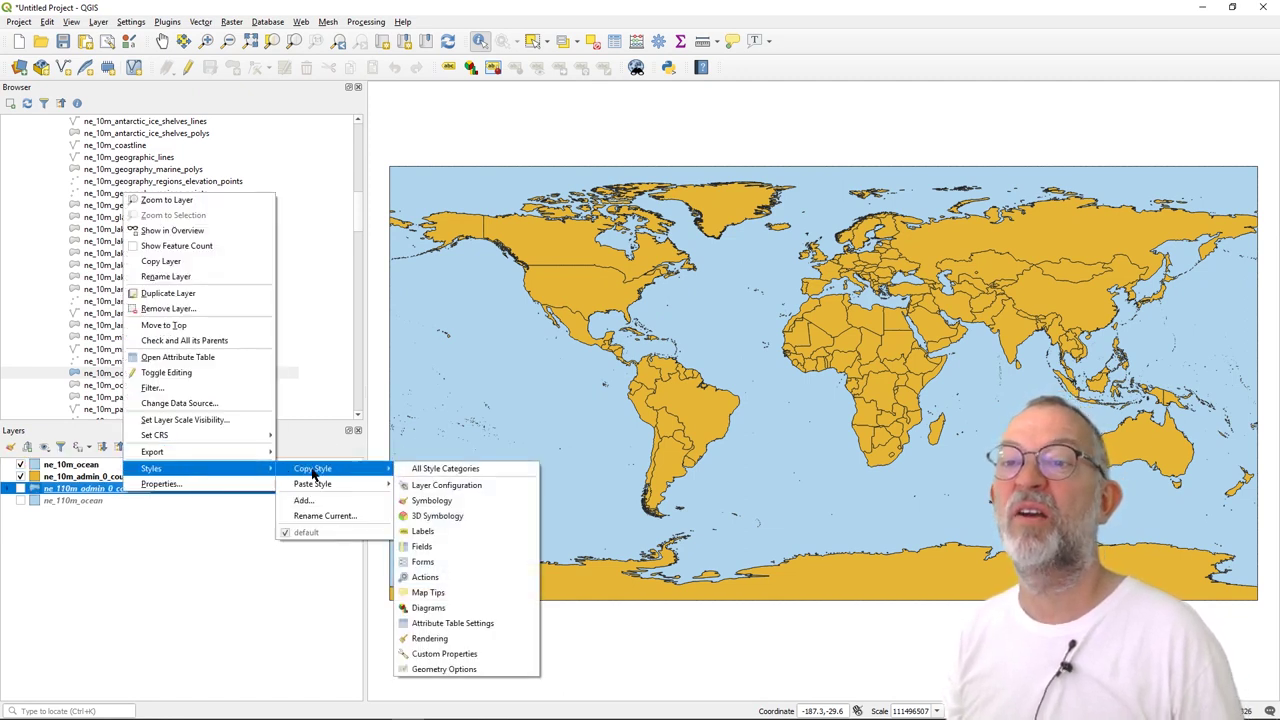
{"action": "left_click", "coordinate": [412, 472]}
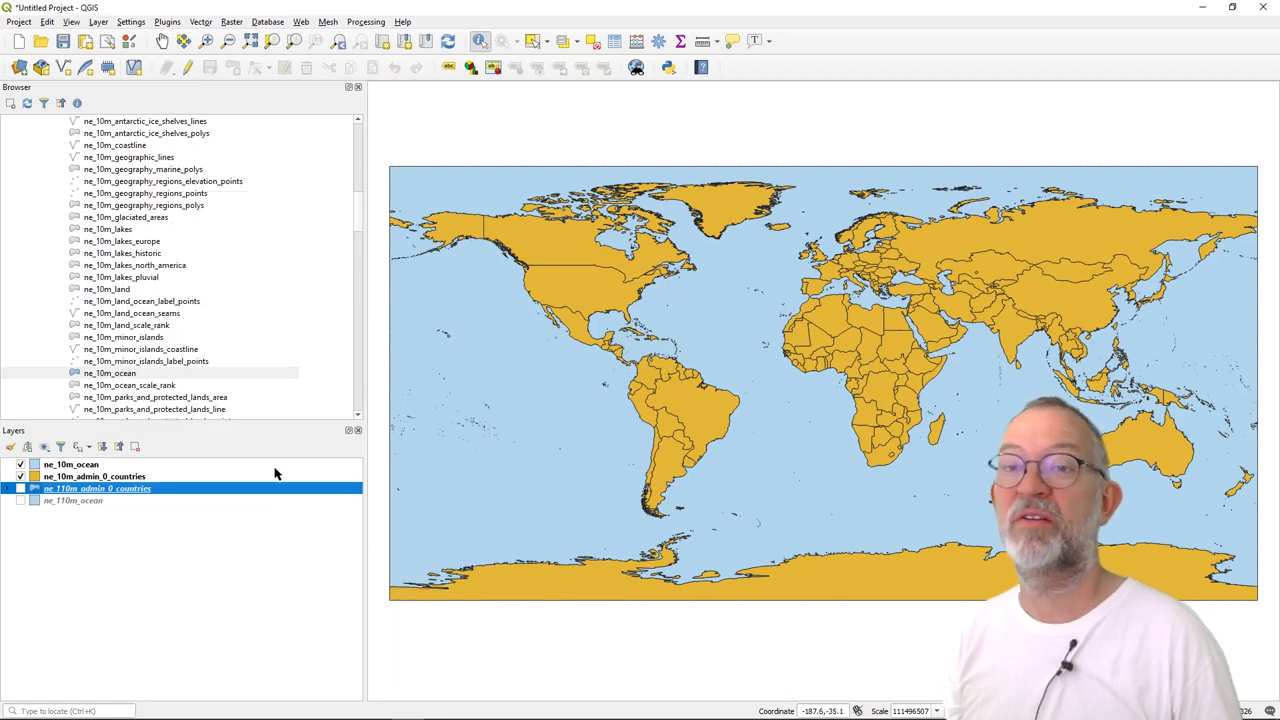
{"action": "left_click", "coordinate": [97, 477]}
{"action": "right_click", "coordinate": [97, 477]}
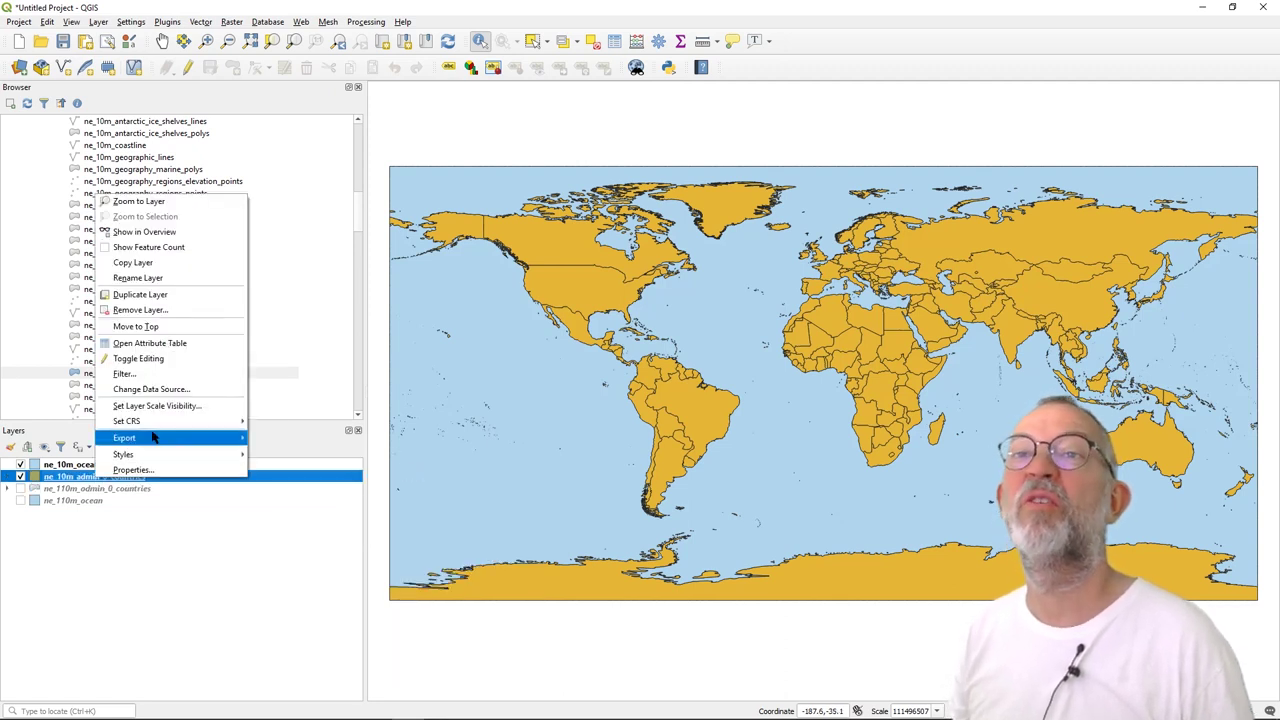
{"action": "mouse_move", "coordinate": [170, 455]}
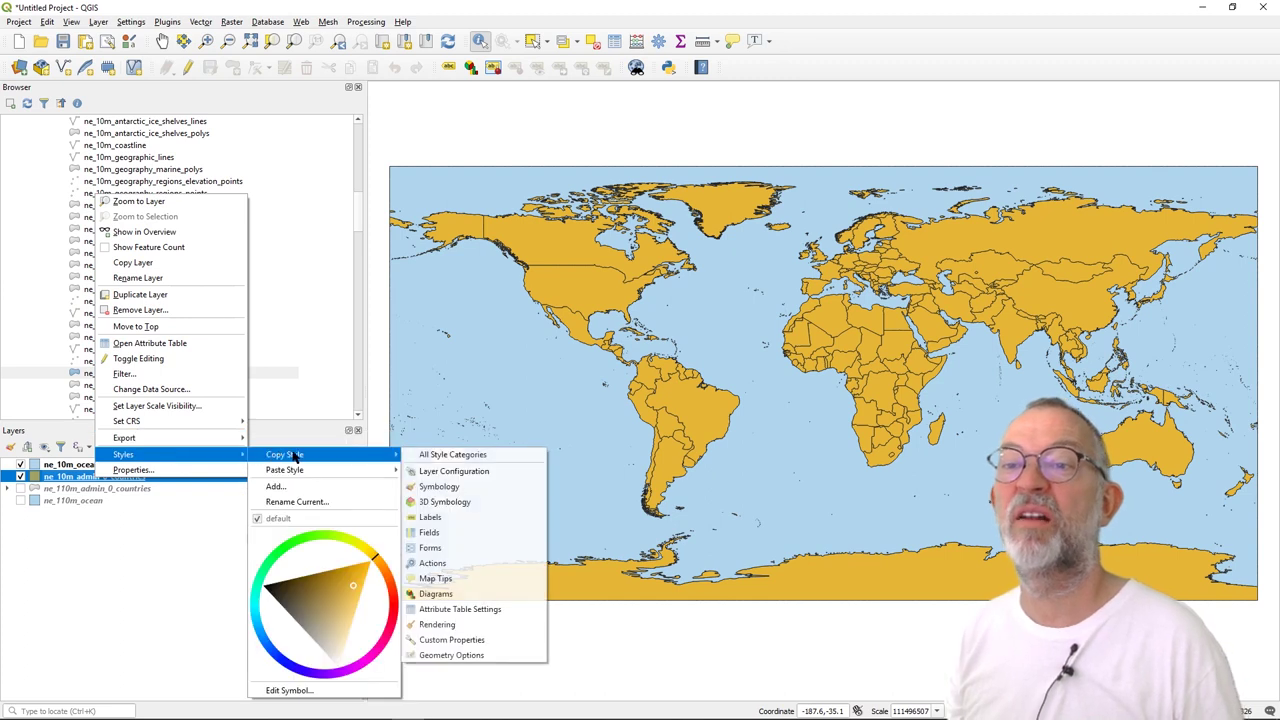
{"action": "left_click", "coordinate": [459, 463]}
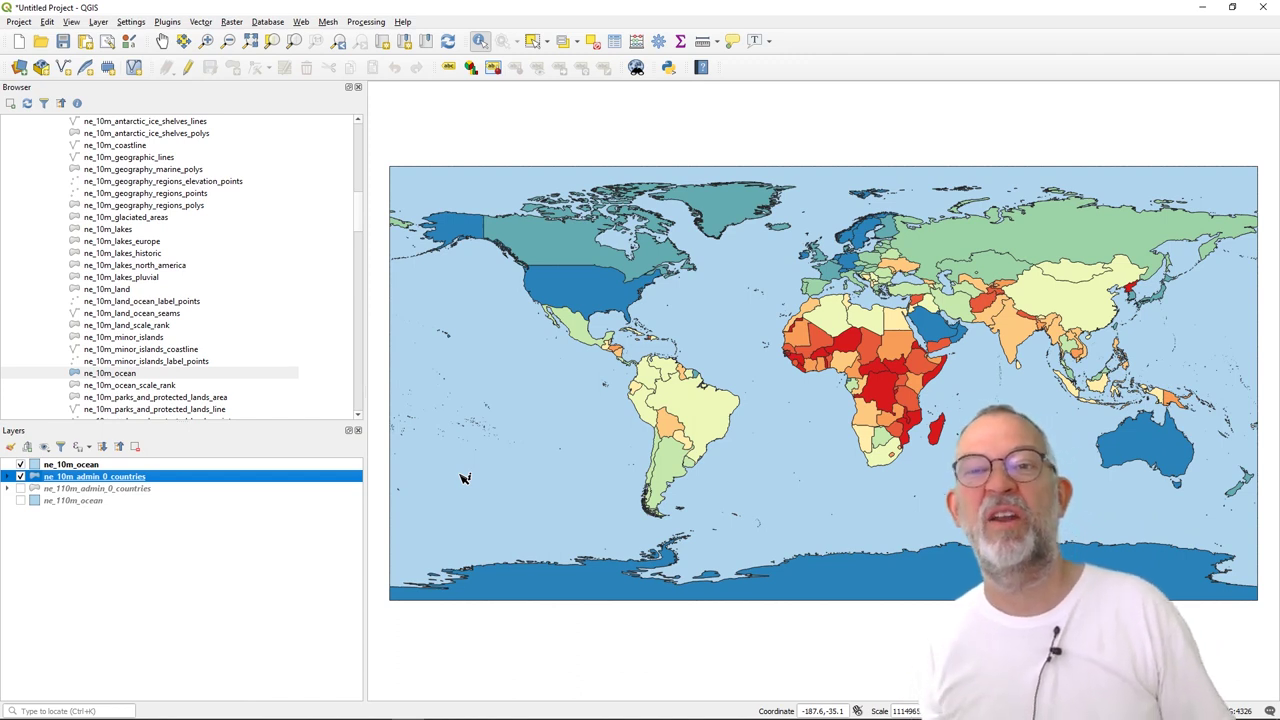
Step: Save the current layer visibility and styling as a new map theme named EU
{"action": "left_click", "coordinate": [44, 447]}
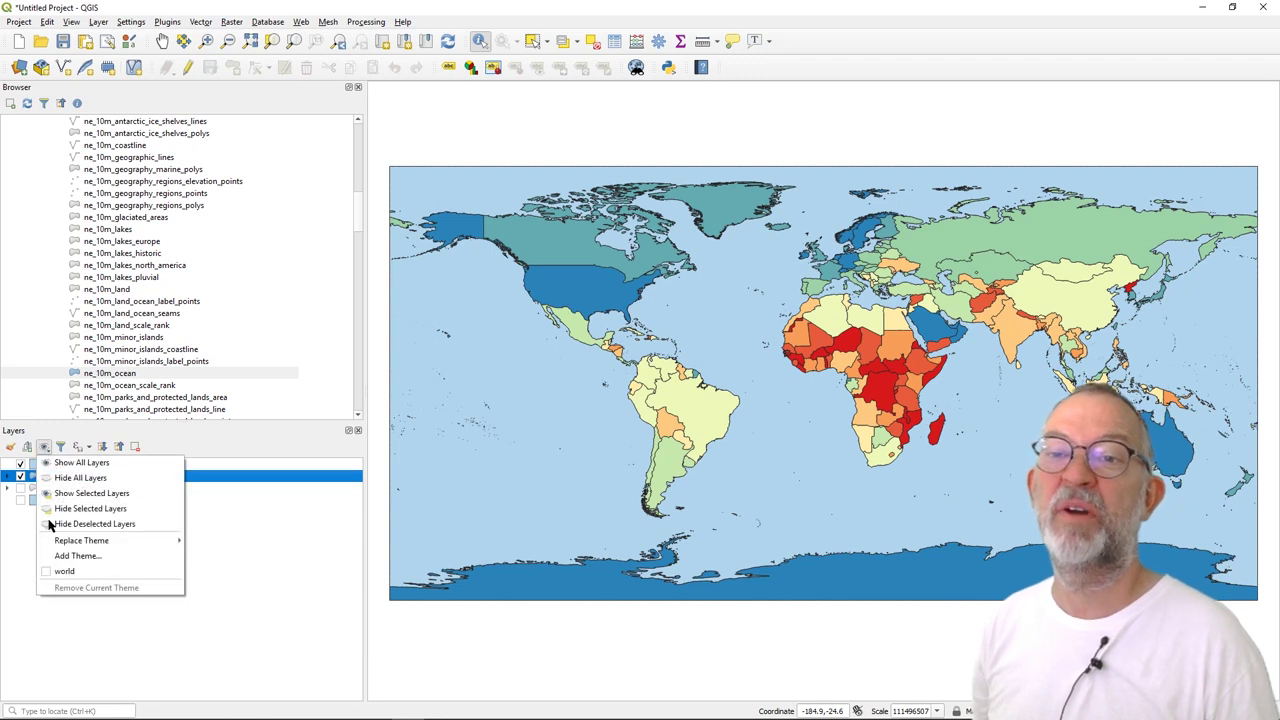
{"action": "left_click", "coordinate": [80, 556]}
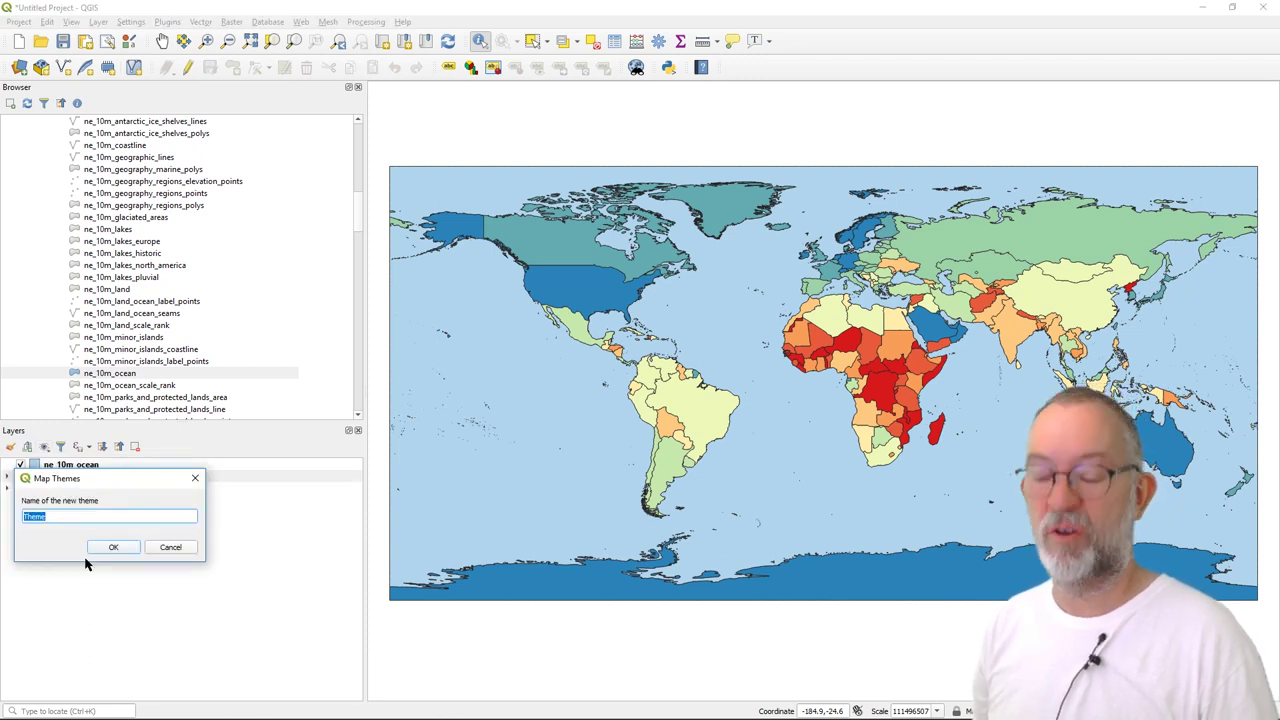
{"action": "type", "text": "E"}
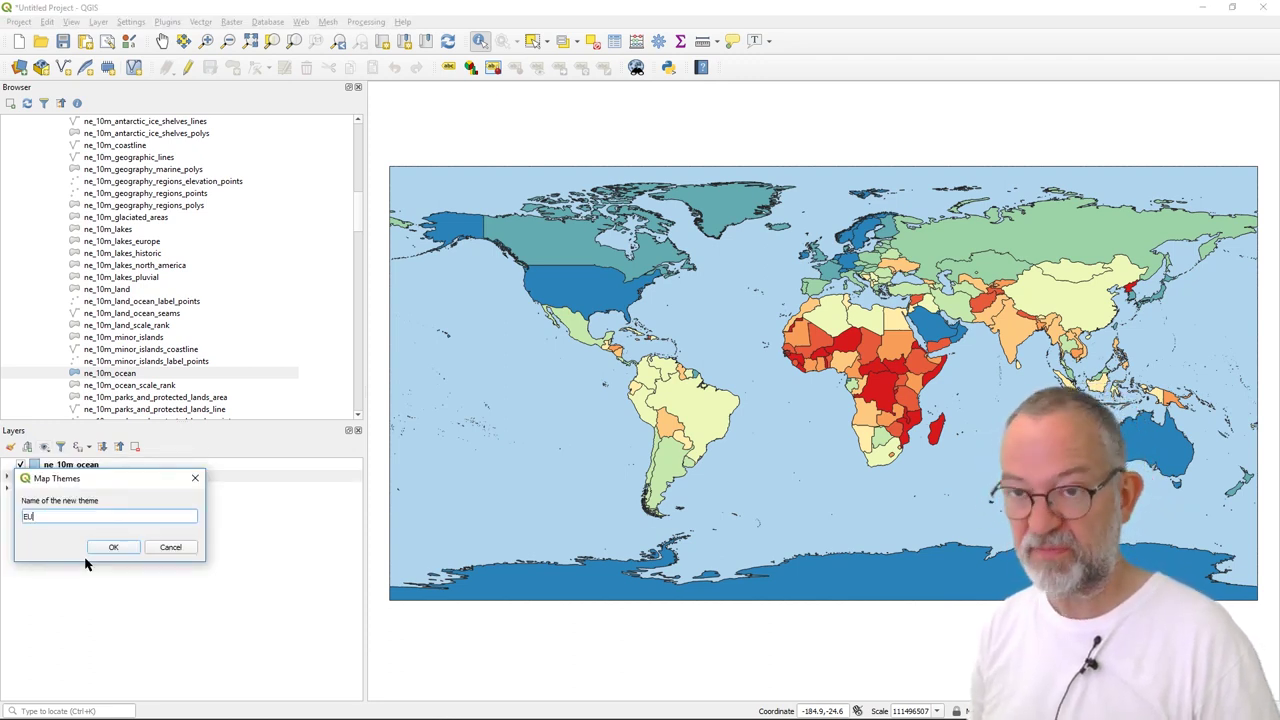
{"action": "type", "text": "U"}
{"action": "key", "text": "Return"}
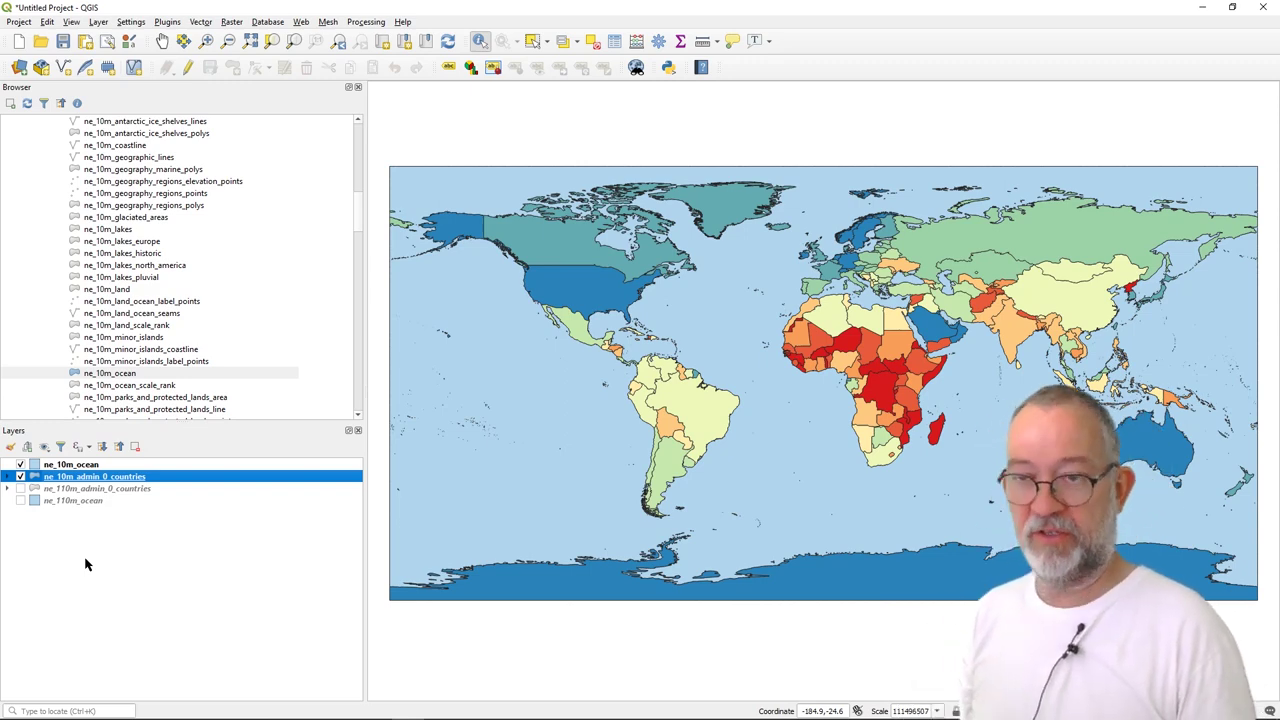
Step: Switch to the notes document, copy the quoted EU member state codes from 'BE' to 'GB', and return to QGIS
{"action": "key", "text": "alt+Tab"}
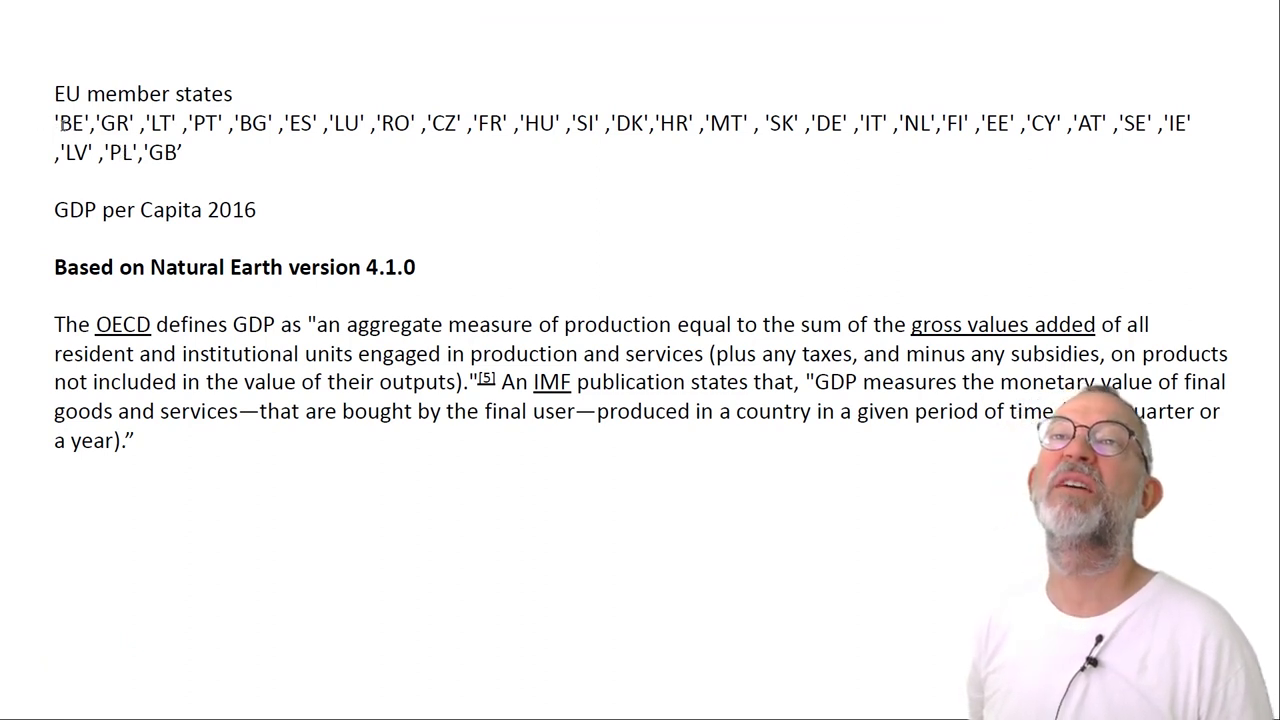
{"action": "left_click_drag", "start_coordinate": [55, 122], "coordinate": [173, 153]}
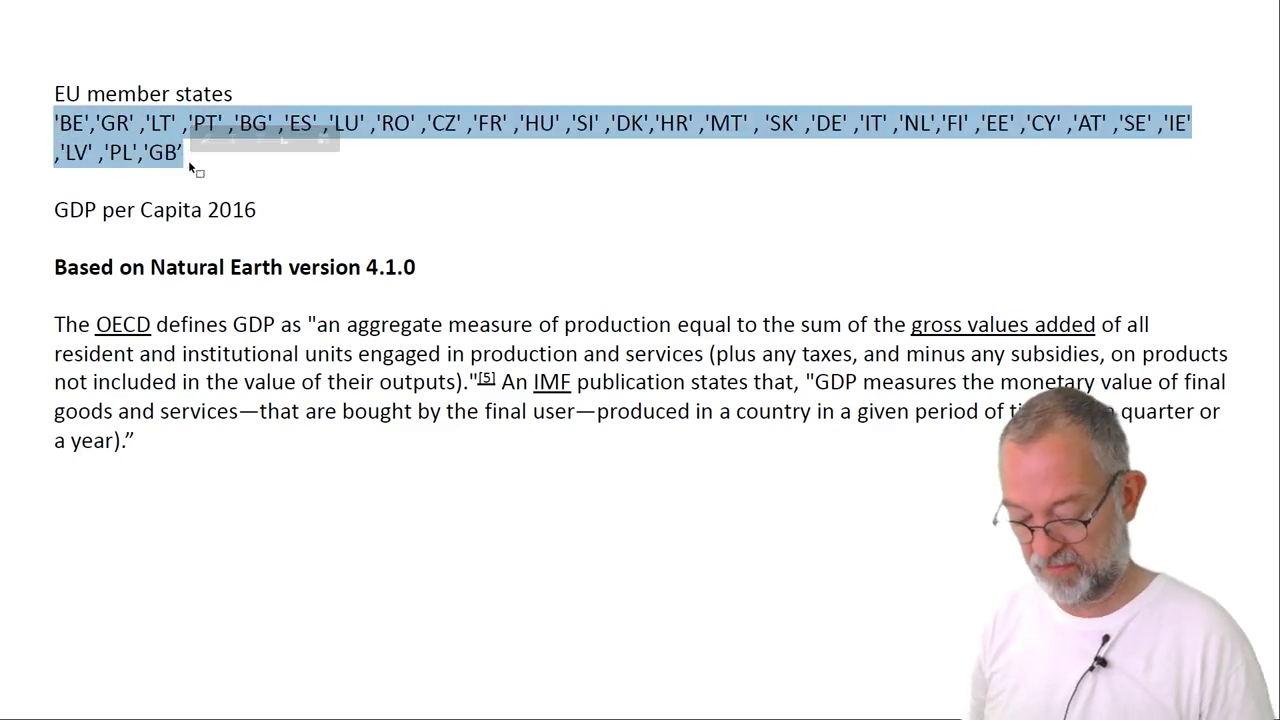
{"action": "key", "text": "alt+Tab"}
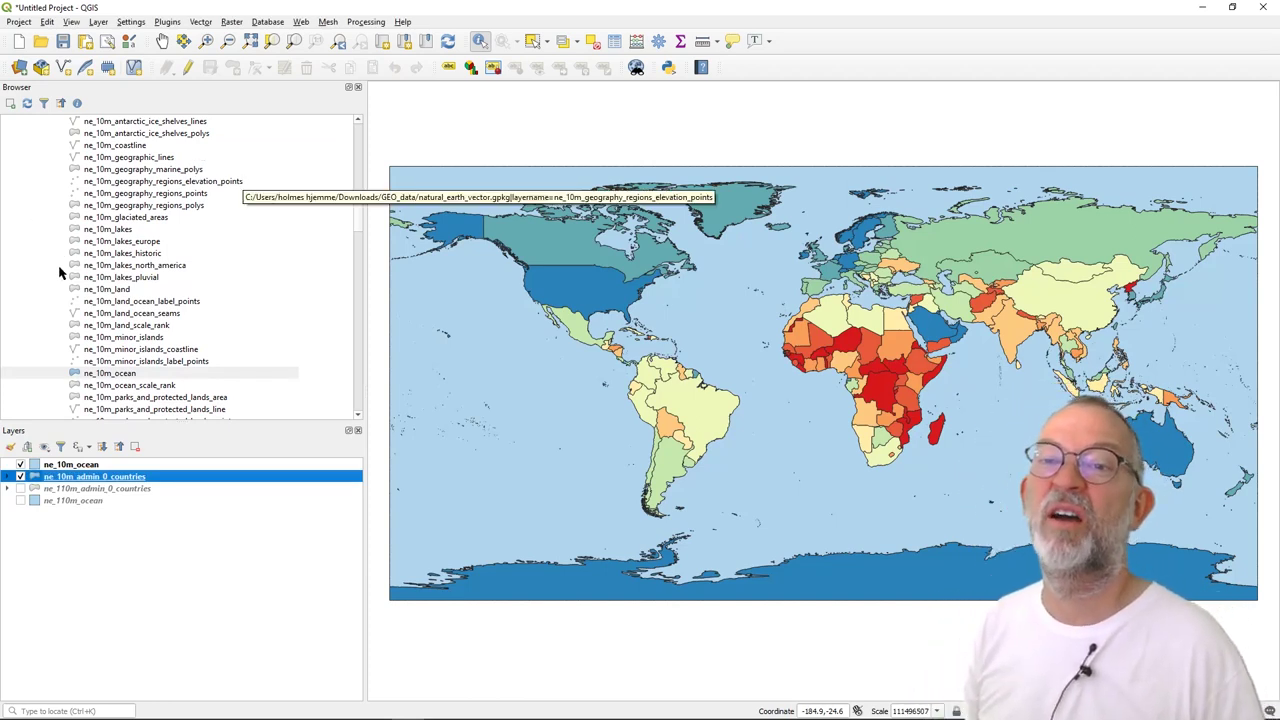
Step: Write a filter for ne_10m_admin_0_countries as "WB_A2" IN (...), with the copied EU country codes from 'BE' to 'GB' inside the parentheses
{"action": "right_click", "coordinate": [137, 484]}
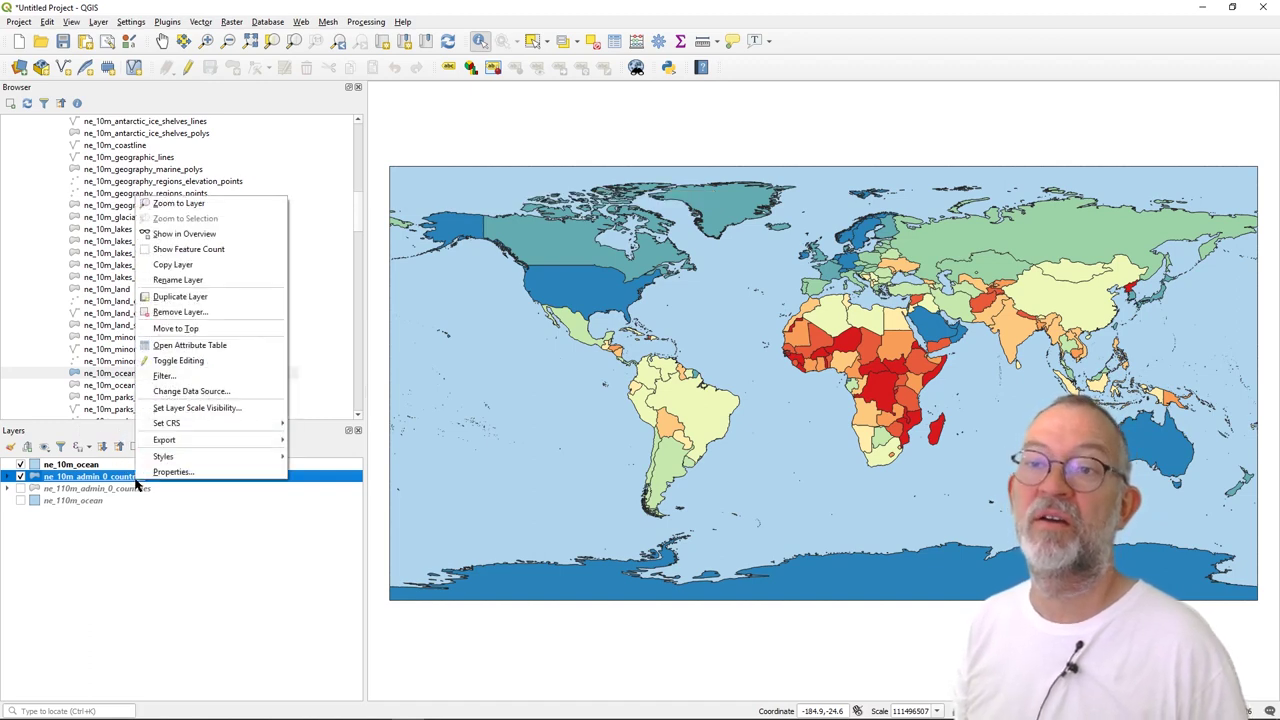
{"action": "left_click", "coordinate": [165, 376]}
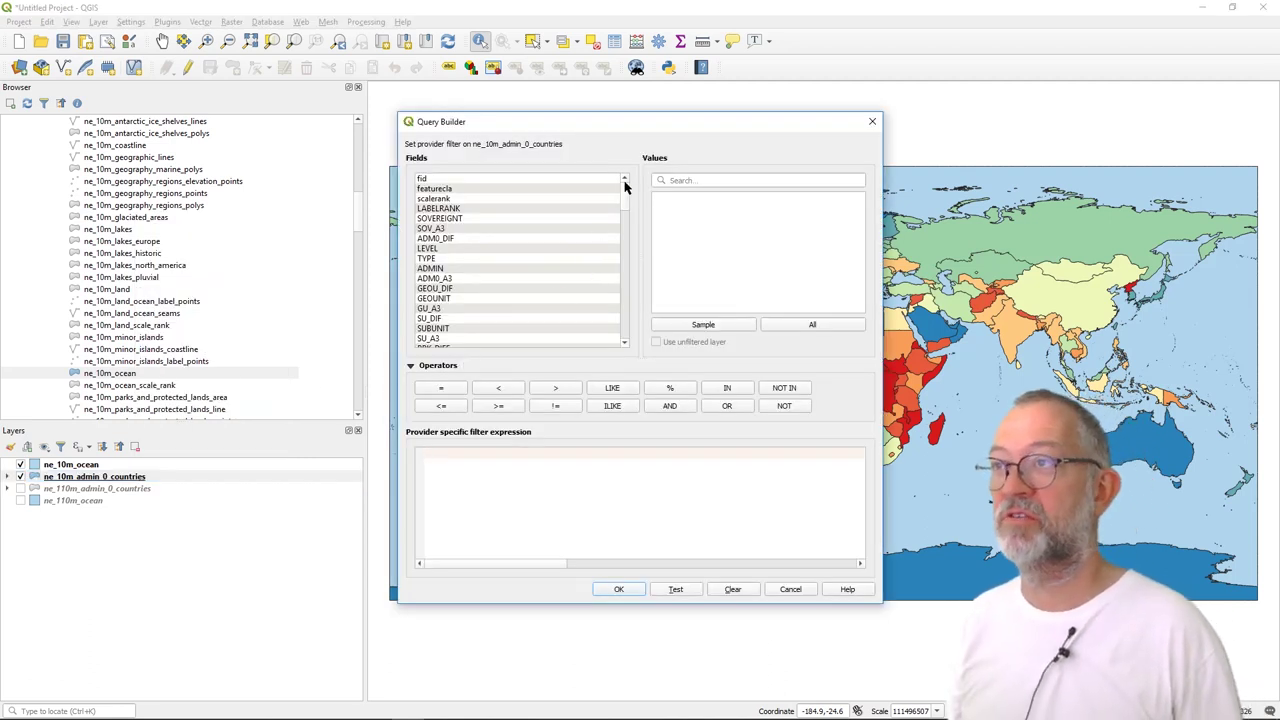
{"action": "left_click_drag", "start_coordinate": [625, 198], "coordinate": [625, 270]}
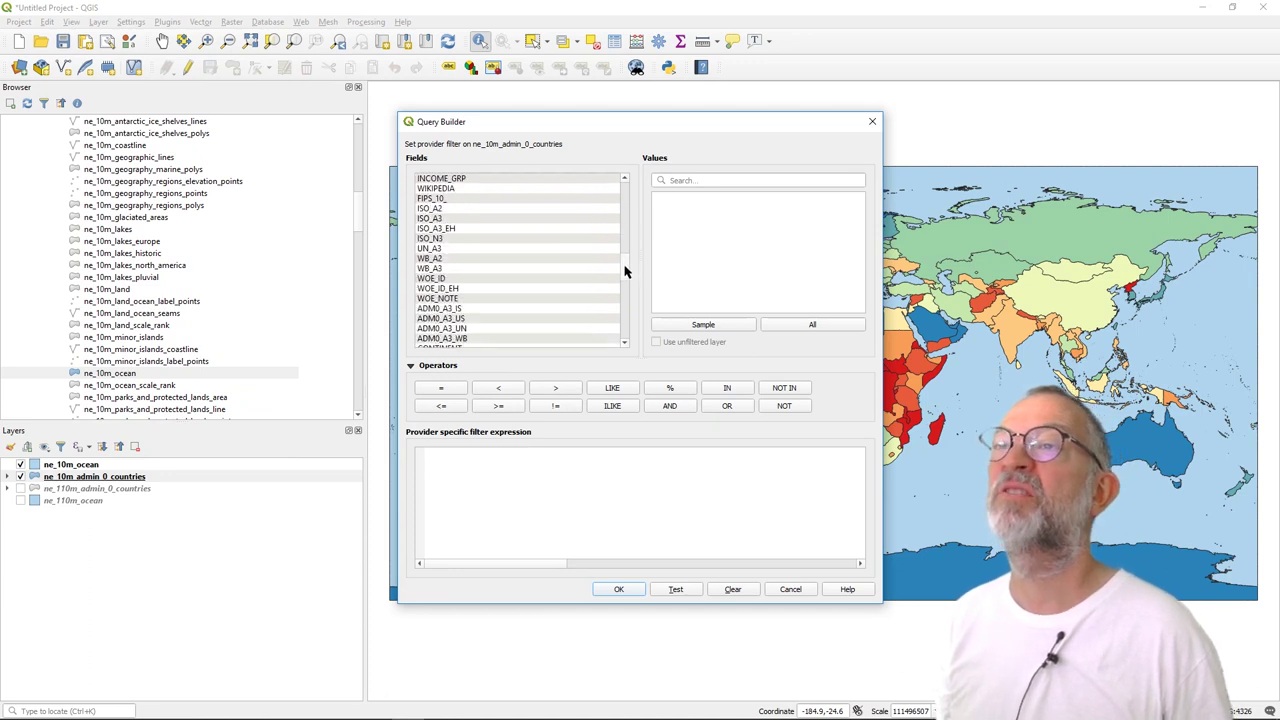
{"action": "left_click", "coordinate": [437, 259]}
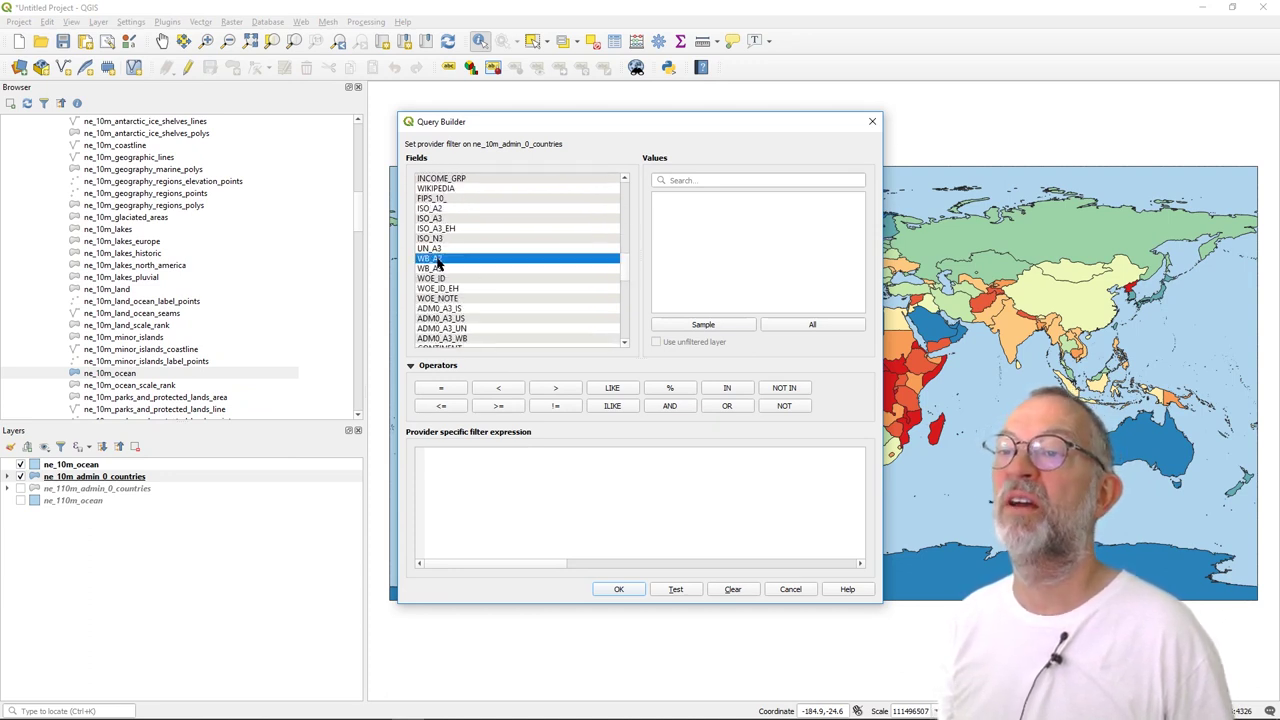
{"action": "double_click", "coordinate": [437, 259]}
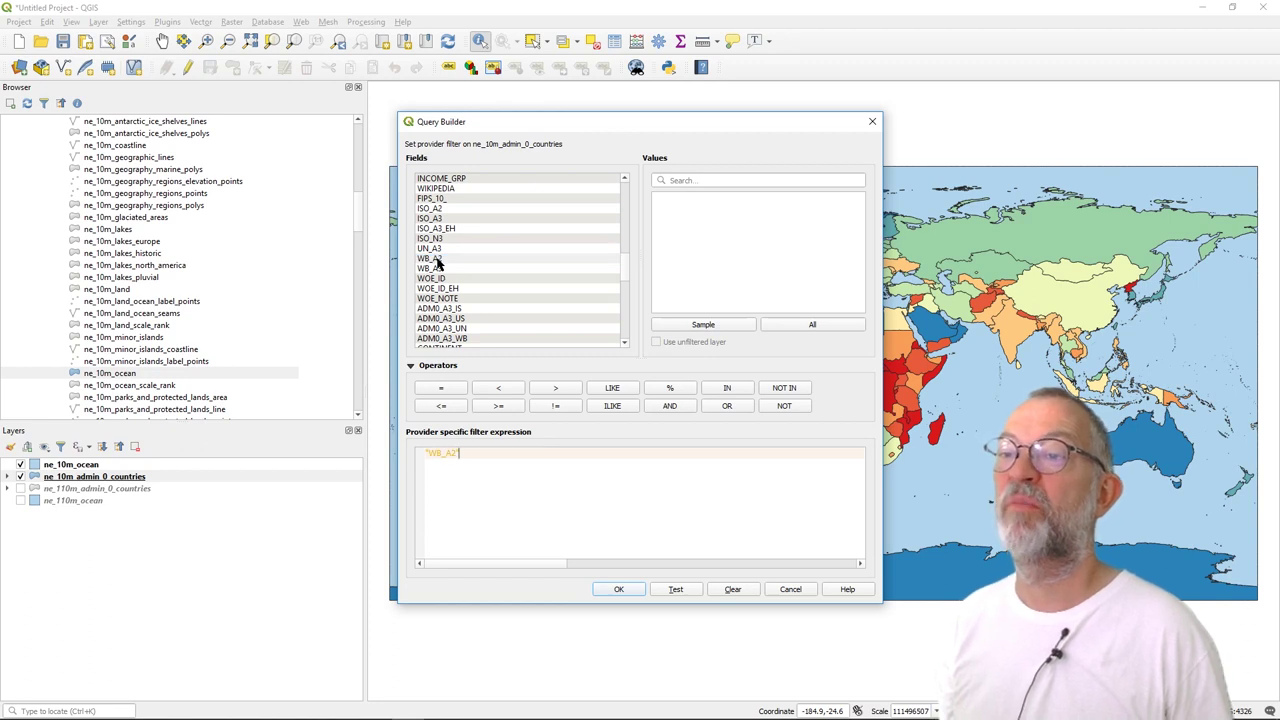
{"action": "left_click", "coordinate": [727, 390]}
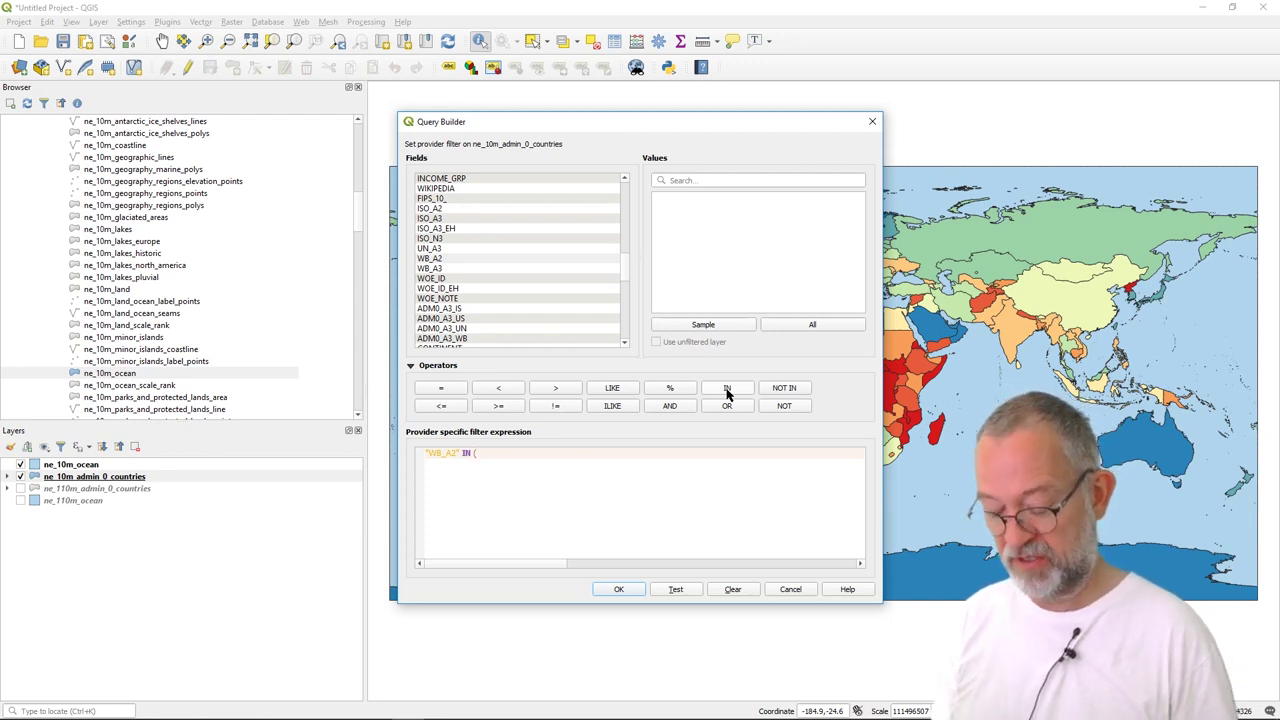
{"action": "type", "text": "'BE','GR','LT','PT','BG','ES','LU','RO','CZ','FR','HU','SI','DK','HR','MT','SK','DE','IT','NL','FI','EE','LV','PL','GB'"}
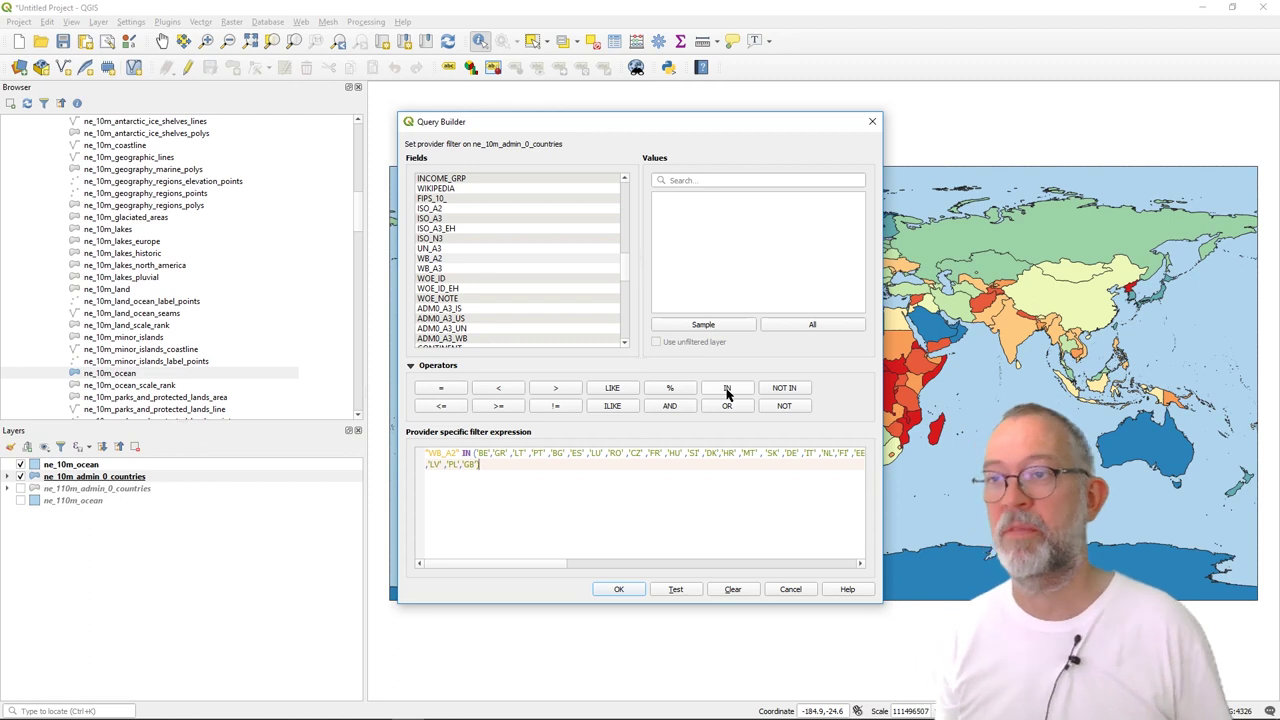
{"action": "type", "text": ")"}
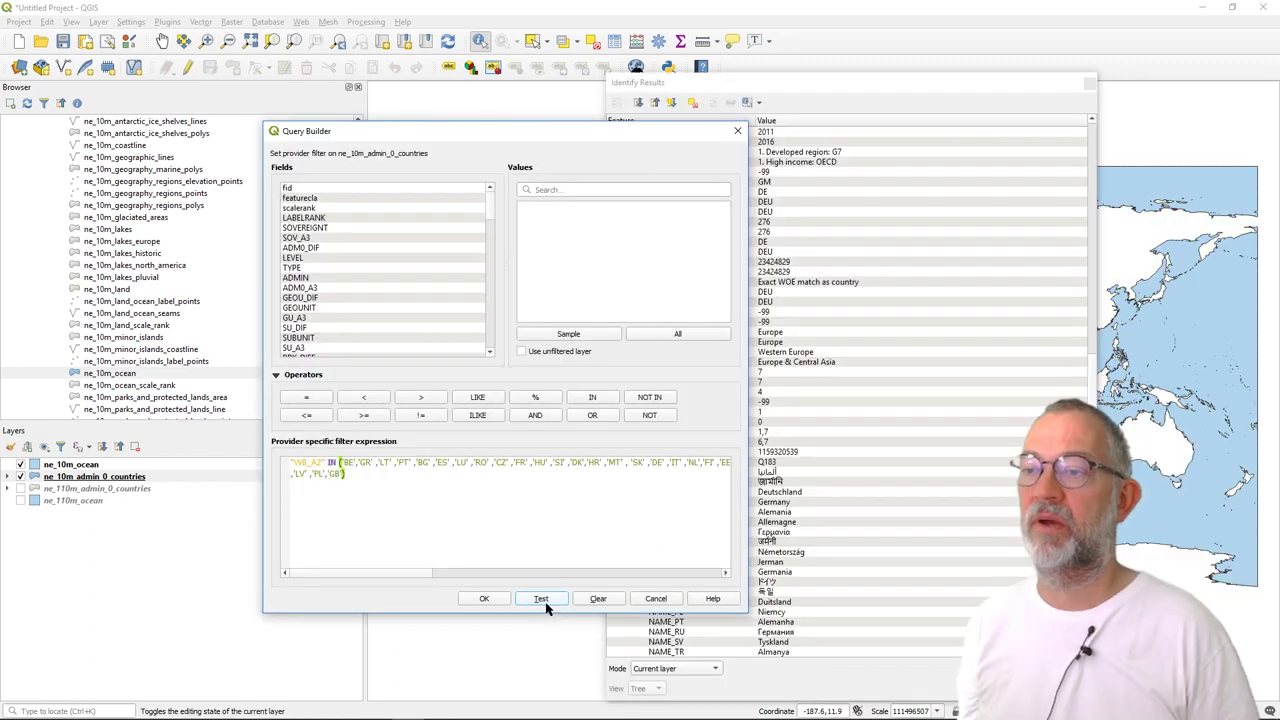
Step: Test and apply the EU country filter, and dismiss the Identify Results window along with the highlighted feature
{"action": "left_click", "coordinate": [541, 598]}
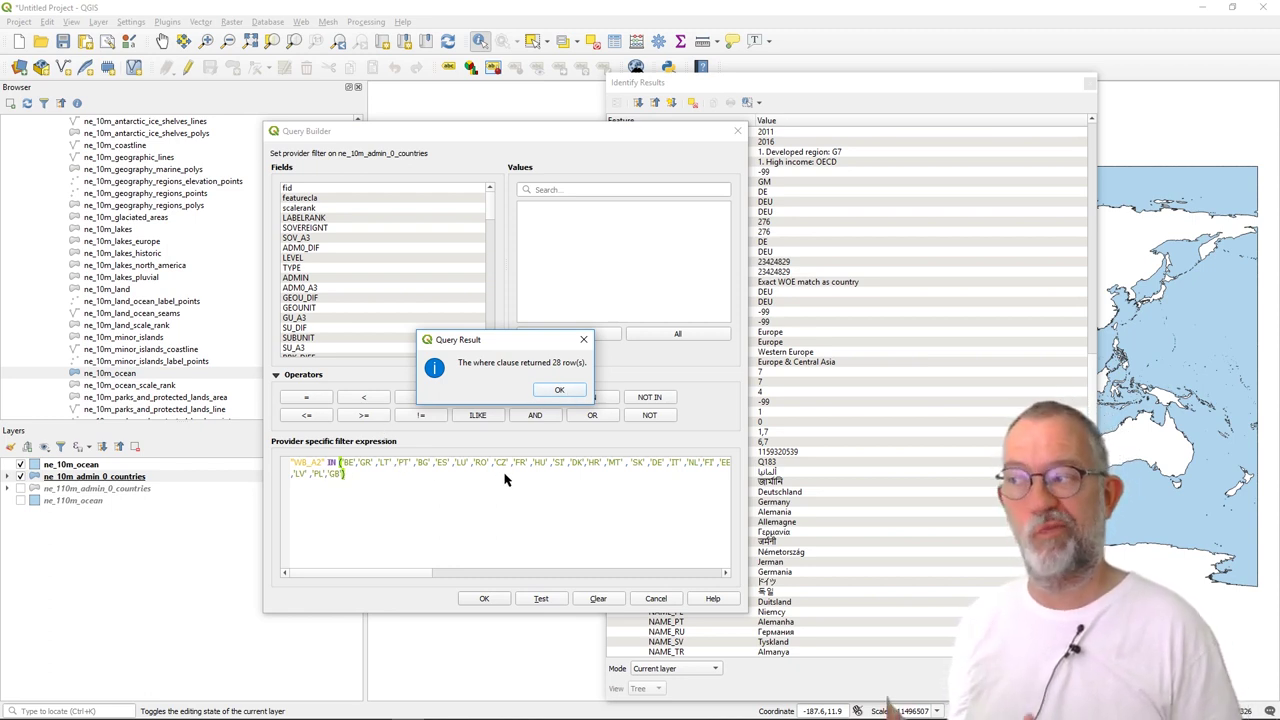
{"action": "left_click", "coordinate": [560, 391]}
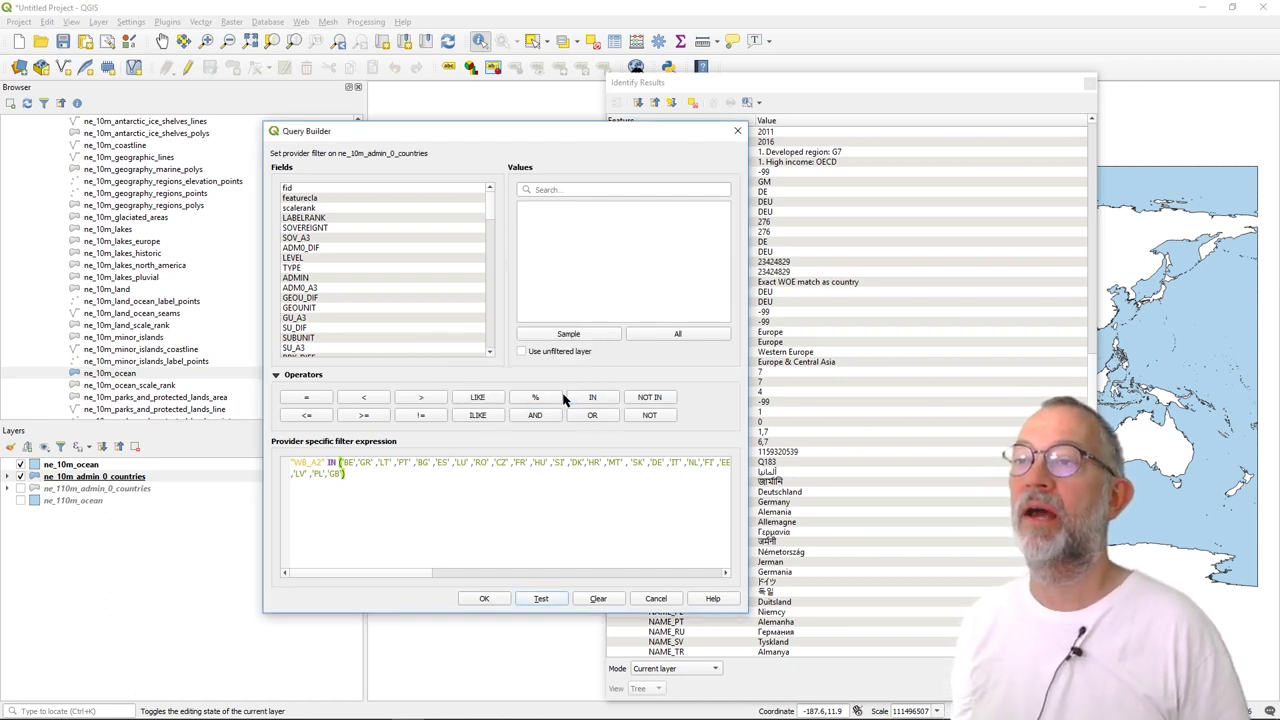
{"action": "left_click", "coordinate": [484, 598]}
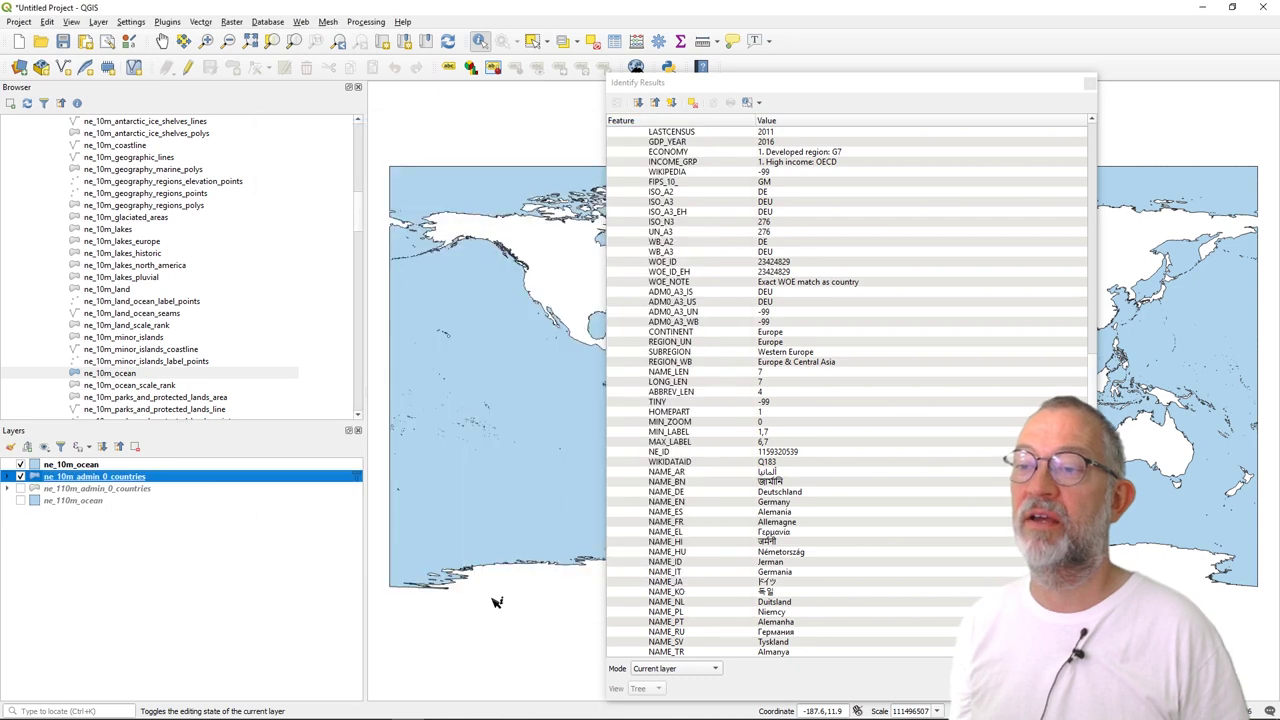
{"action": "left_click", "coordinate": [1091, 84]}
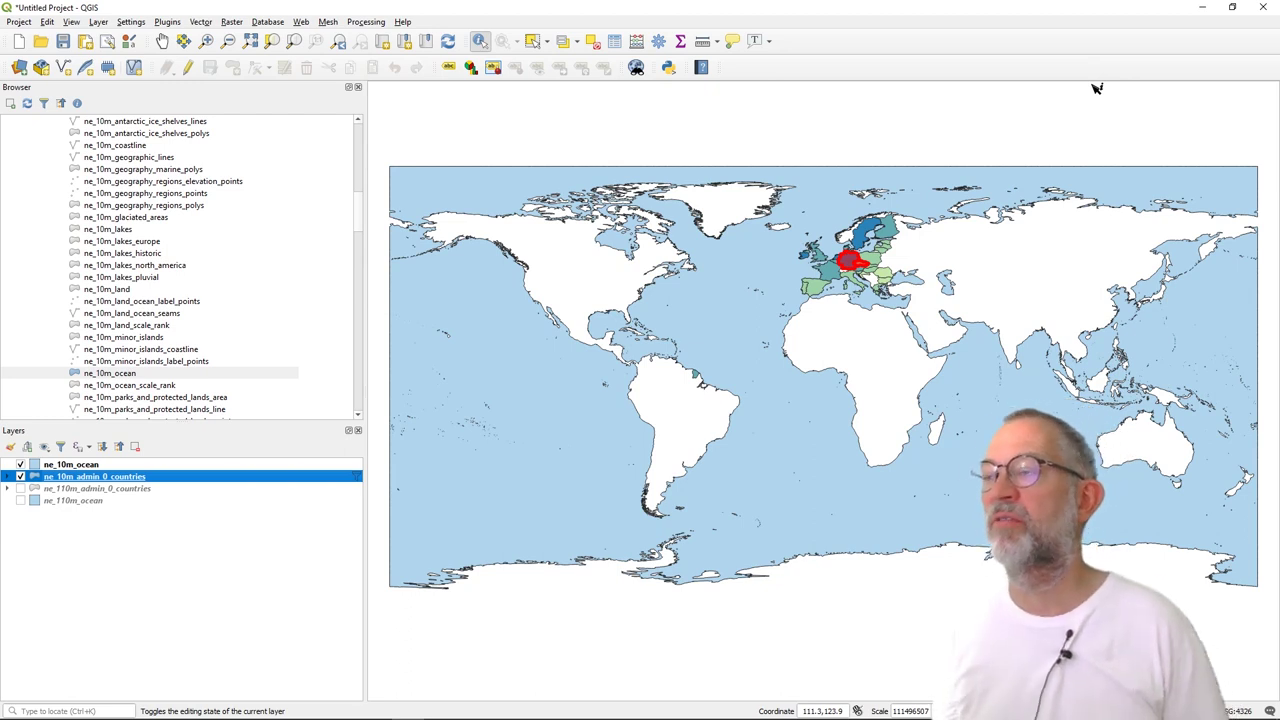
{"action": "left_click", "coordinate": [1097, 128]}
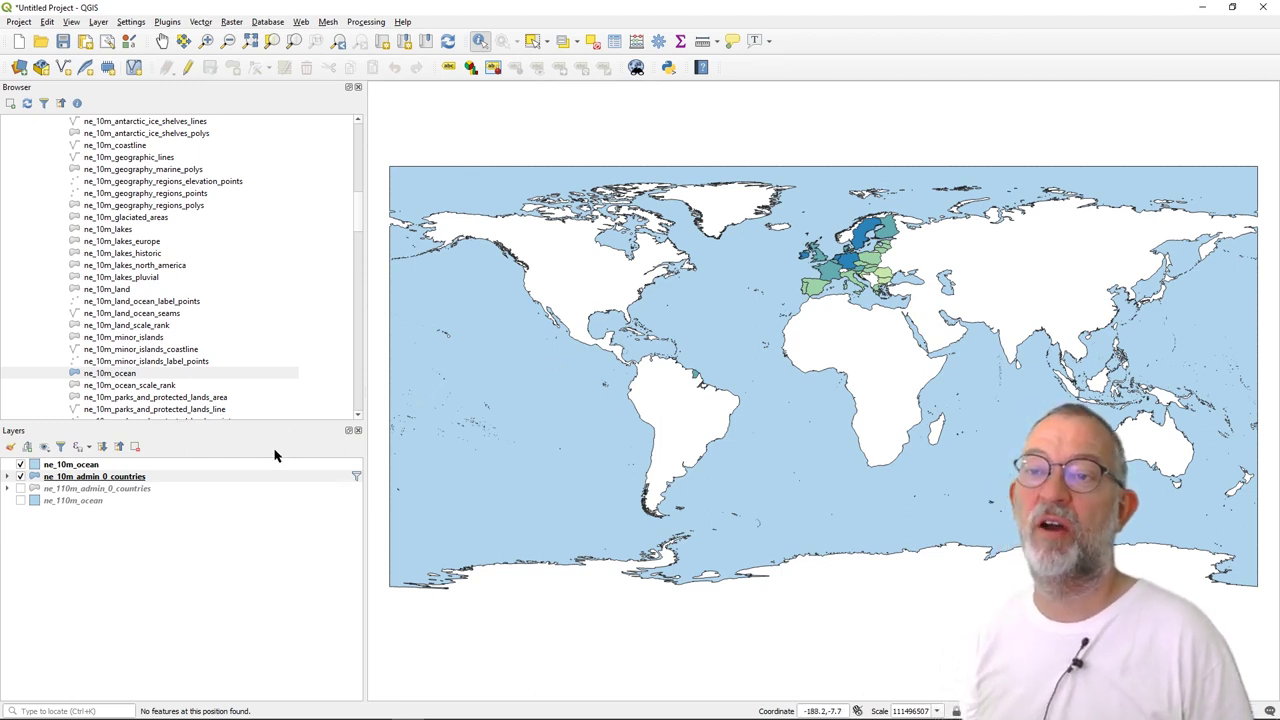
Step: Zoom to the filtered ne_10m_admin_0_countries layer and centre the map on Europe
{"action": "right_click", "coordinate": [197, 481]}
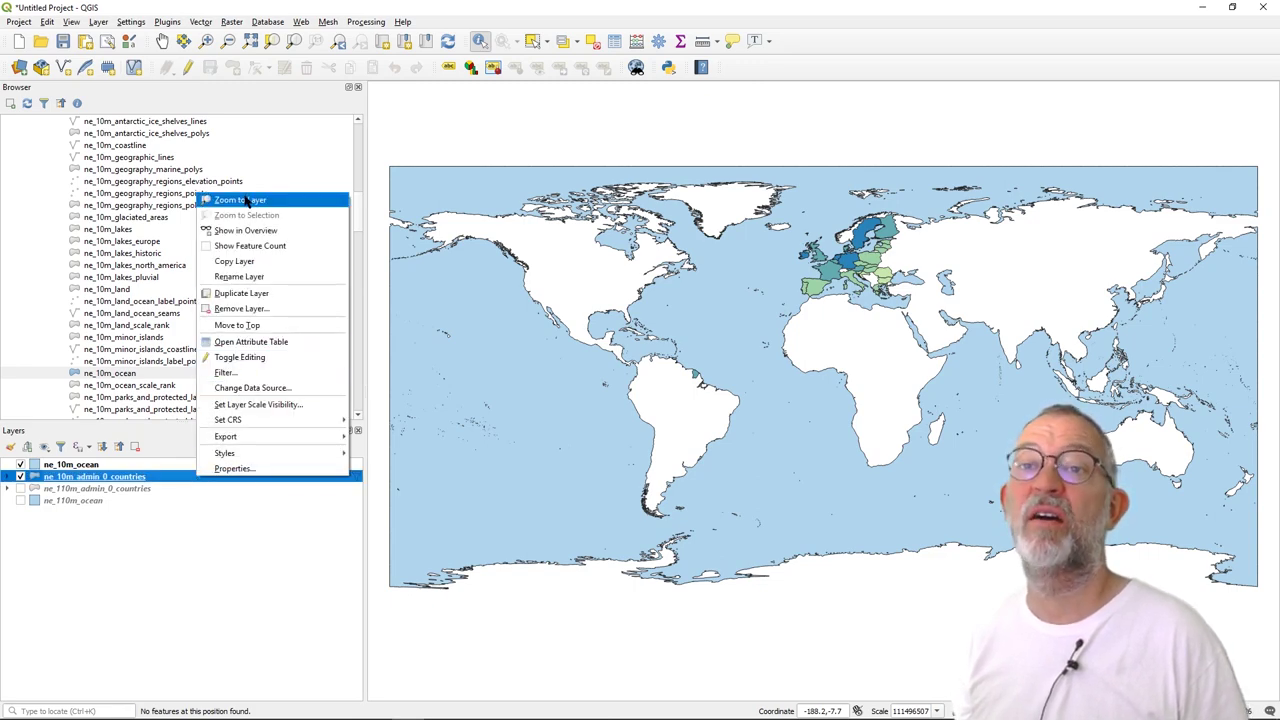
{"action": "left_click", "coordinate": [247, 201]}
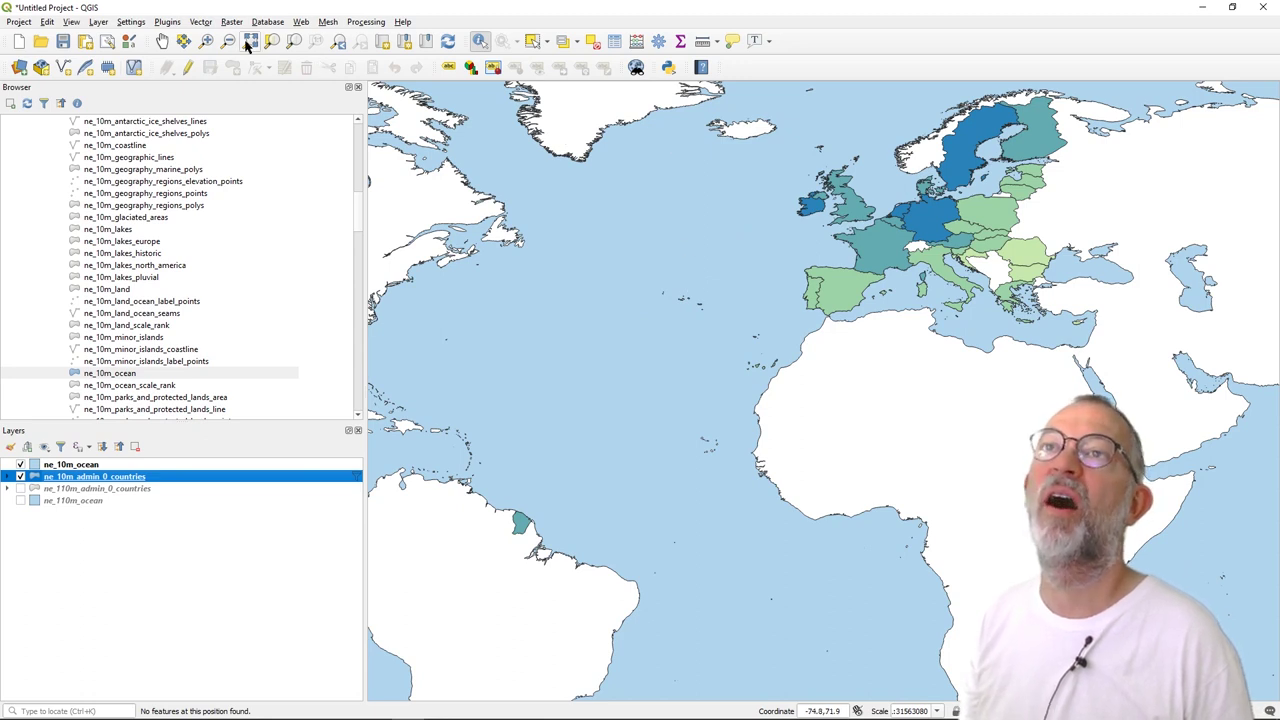
{"action": "left_click", "coordinate": [161, 42]}
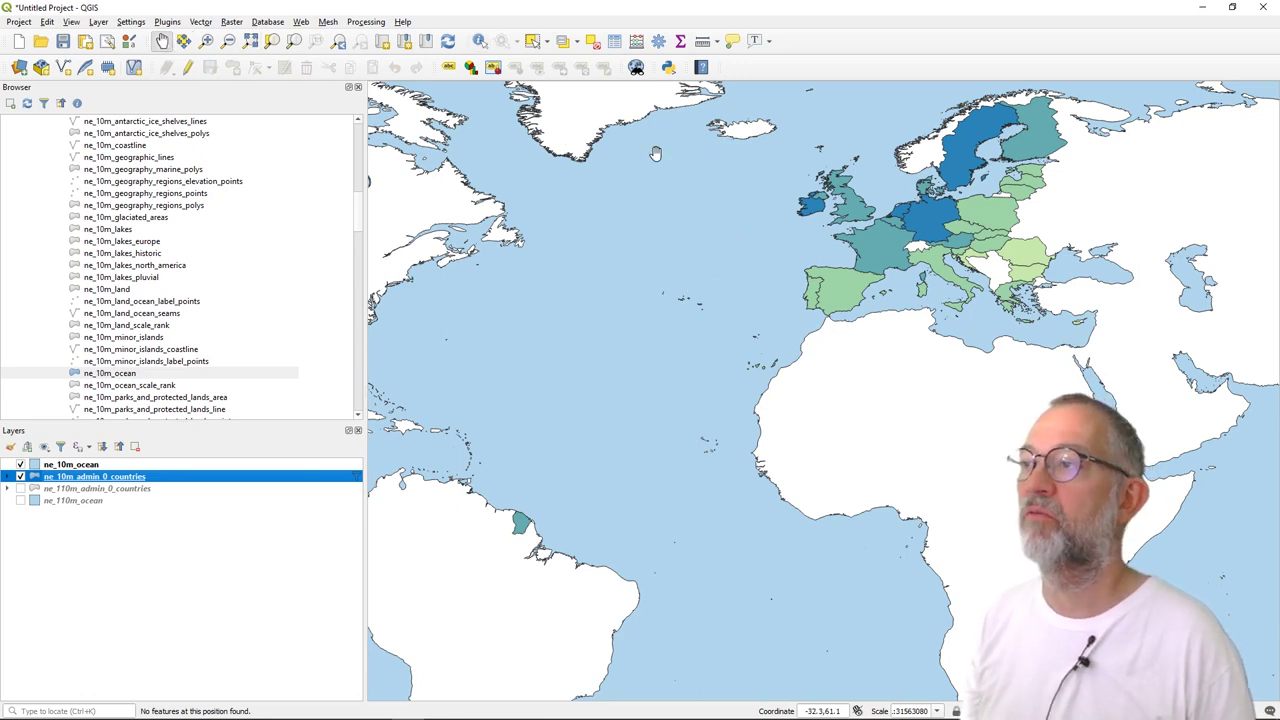
{"action": "left_click_drag", "start_coordinate": [851, 284], "coordinate": [698, 480]}
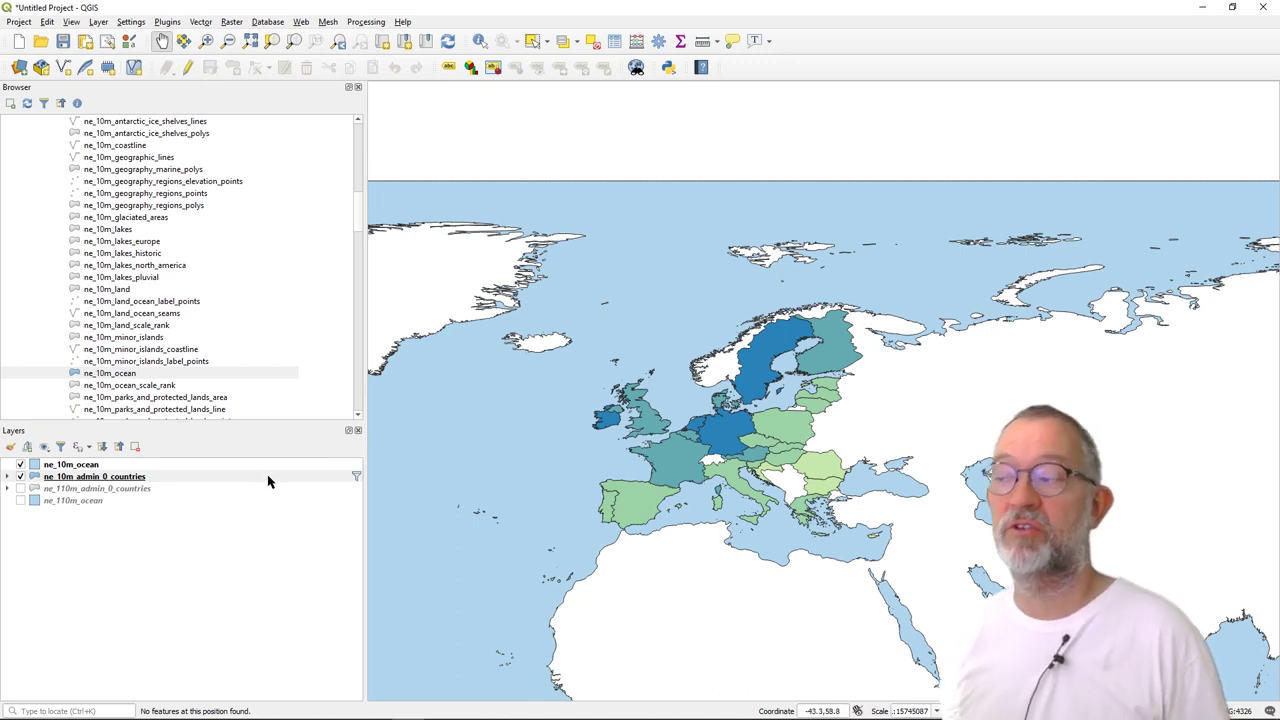
Step: Open the label properties of ne_10m_admin_0_countries and turn on single labels
{"action": "mouse_move", "coordinate": [268, 482]}
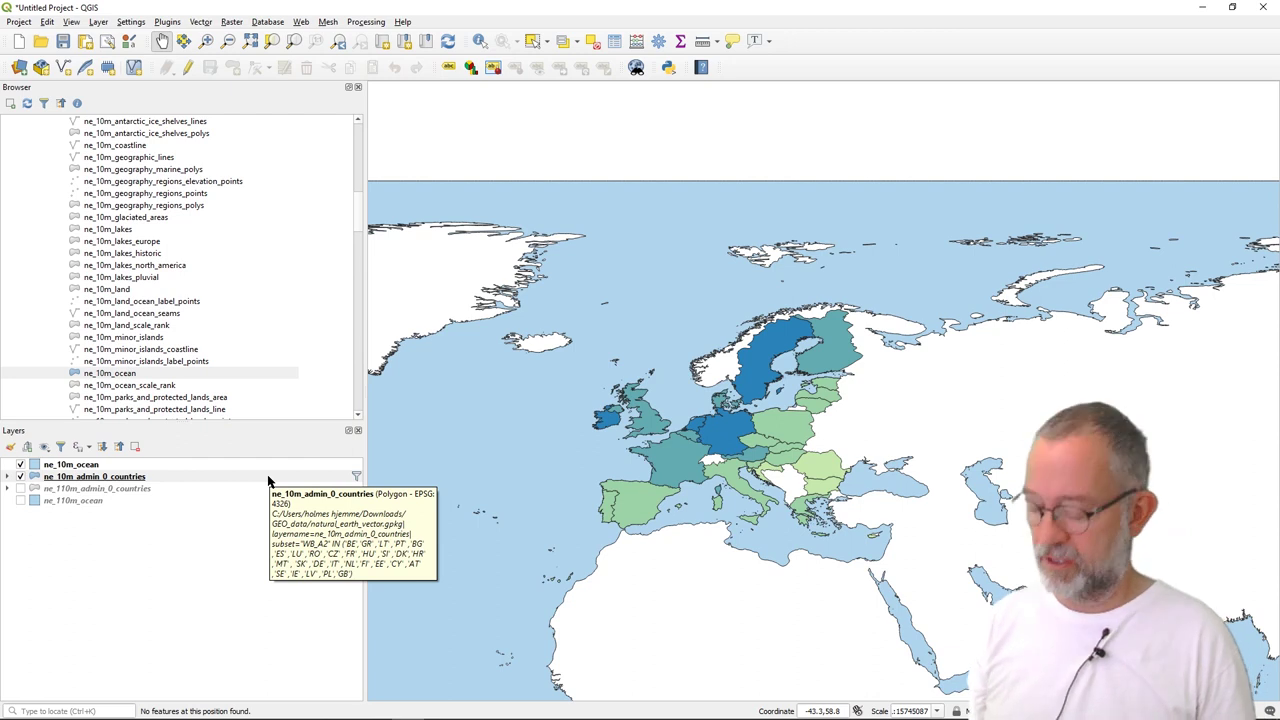
{"action": "right_click", "coordinate": [268, 480]}
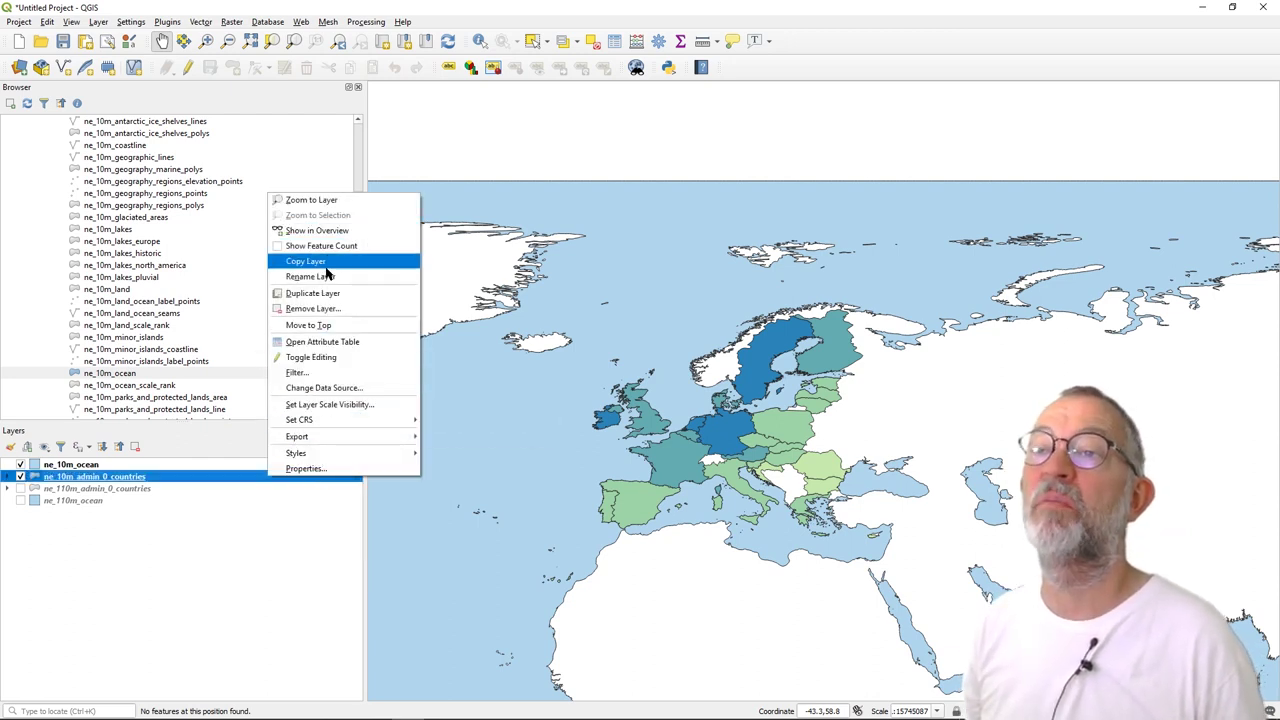
{"action": "left_click", "coordinate": [325, 469]}
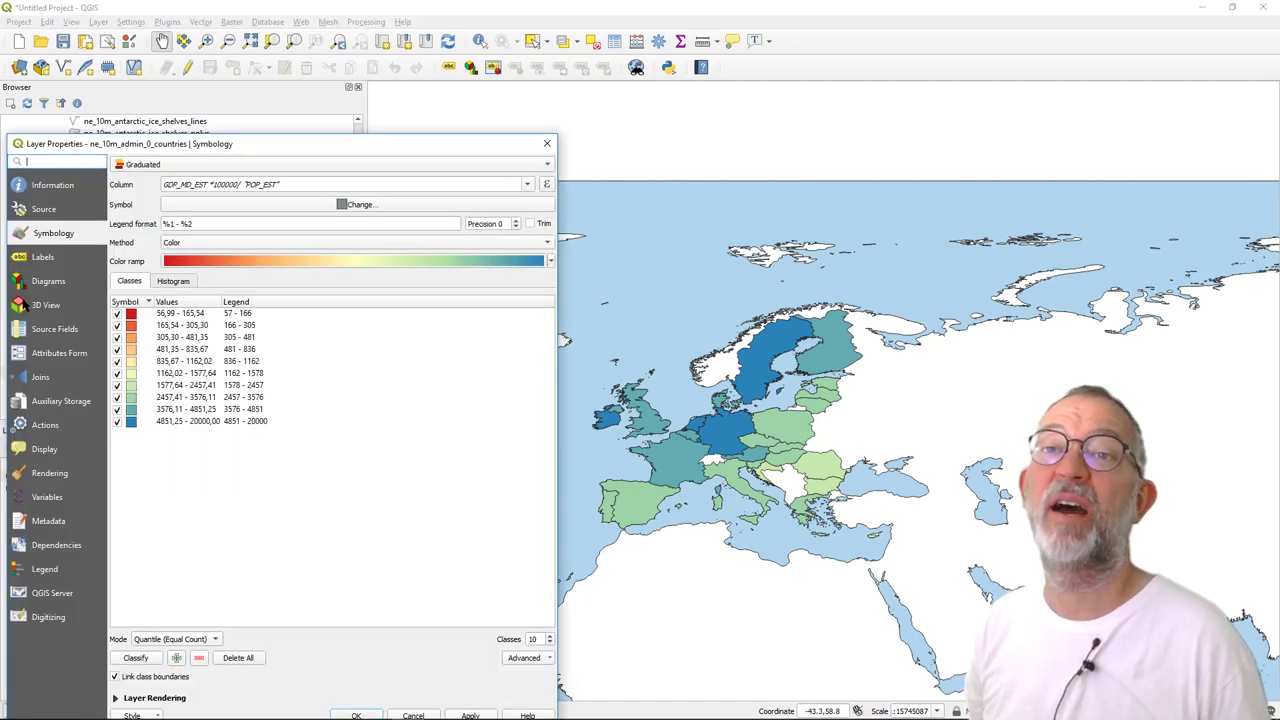
{"action": "left_click", "coordinate": [44, 257]}
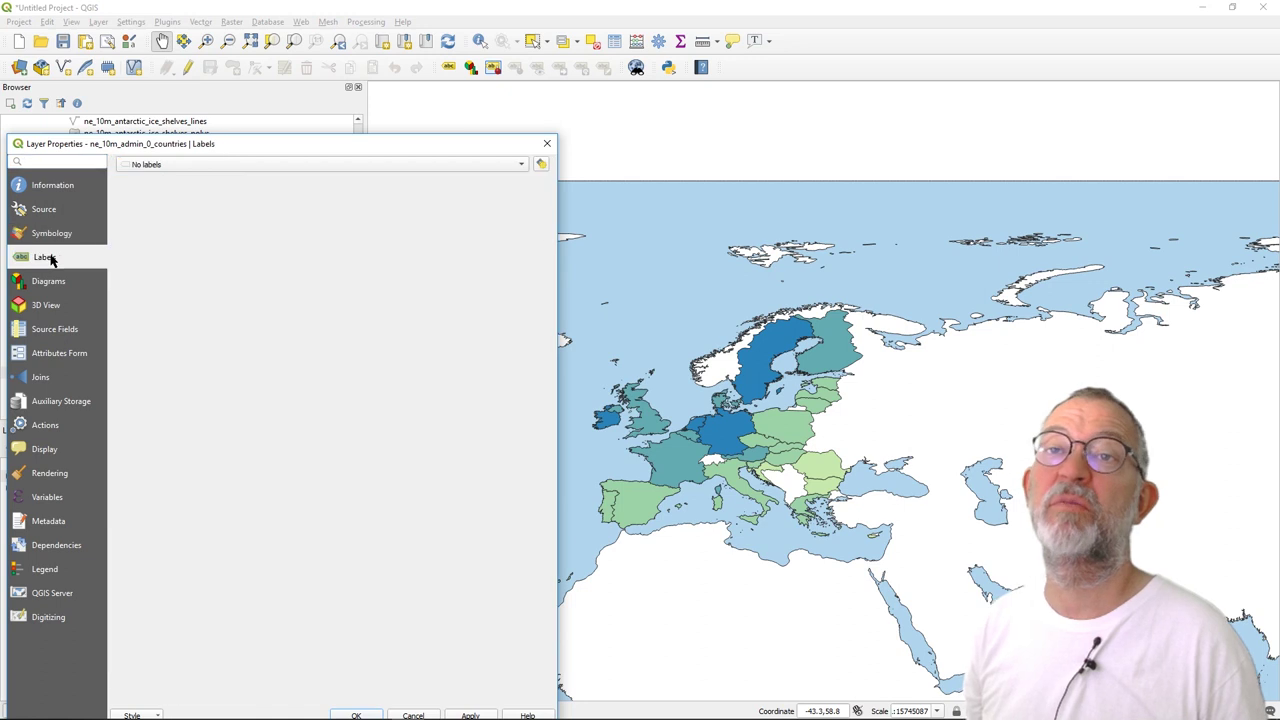
{"action": "left_click", "coordinate": [192, 165]}
{"action": "left_click", "coordinate": [184, 179]}
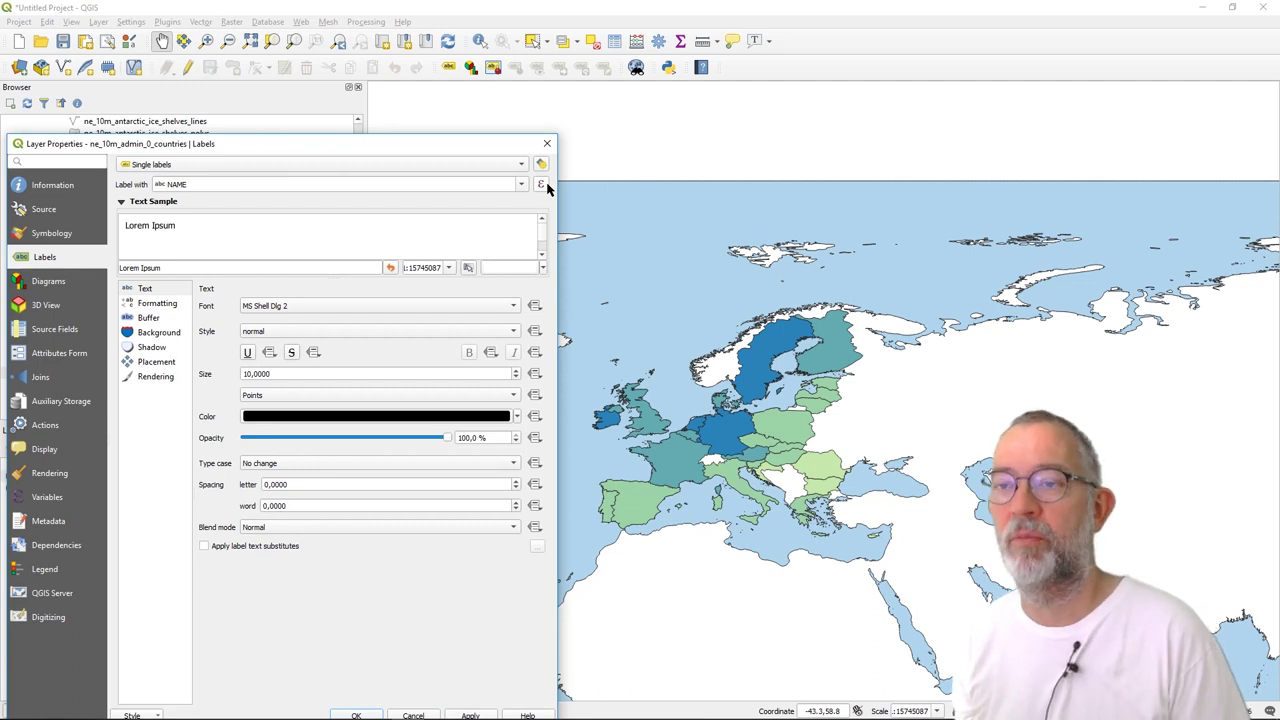
Step: Replace the label expression NAME with the start of a rounding formula: round( "GDP_MD_EST" *1000000/
{"action": "left_click", "coordinate": [545, 186]}
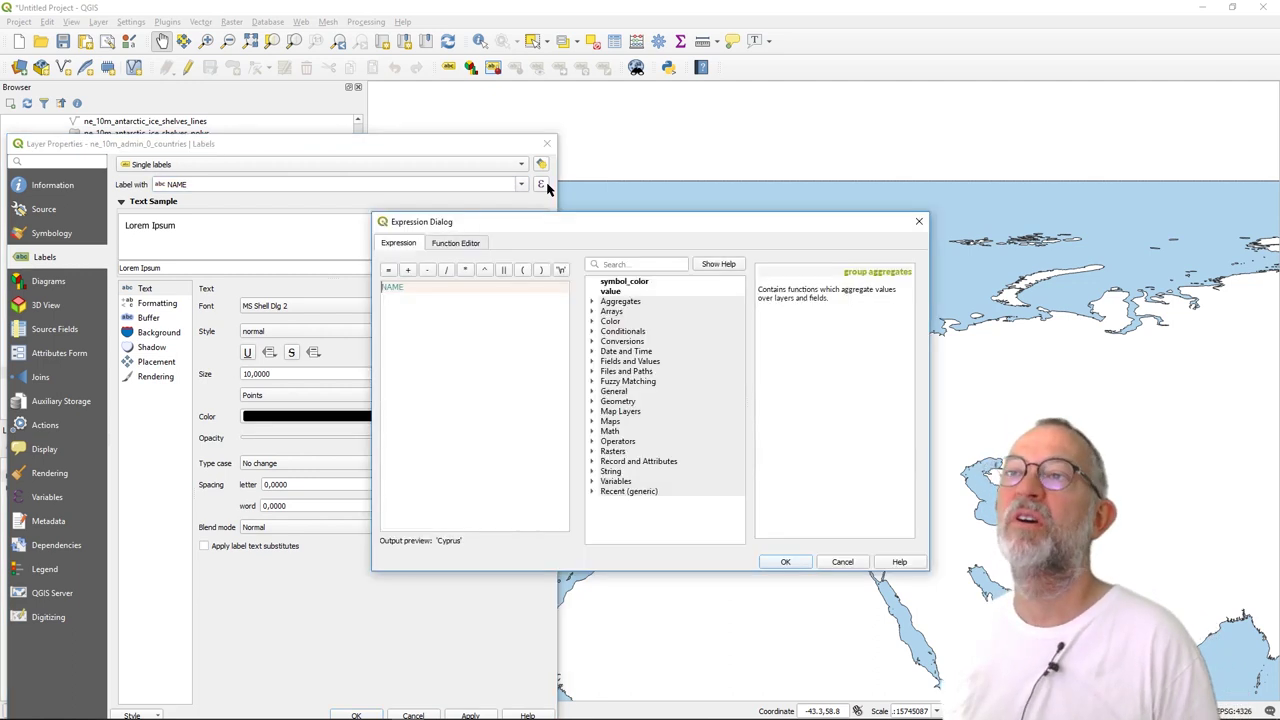
{"action": "left_click_drag", "start_coordinate": [486, 290], "coordinate": [343, 286]}
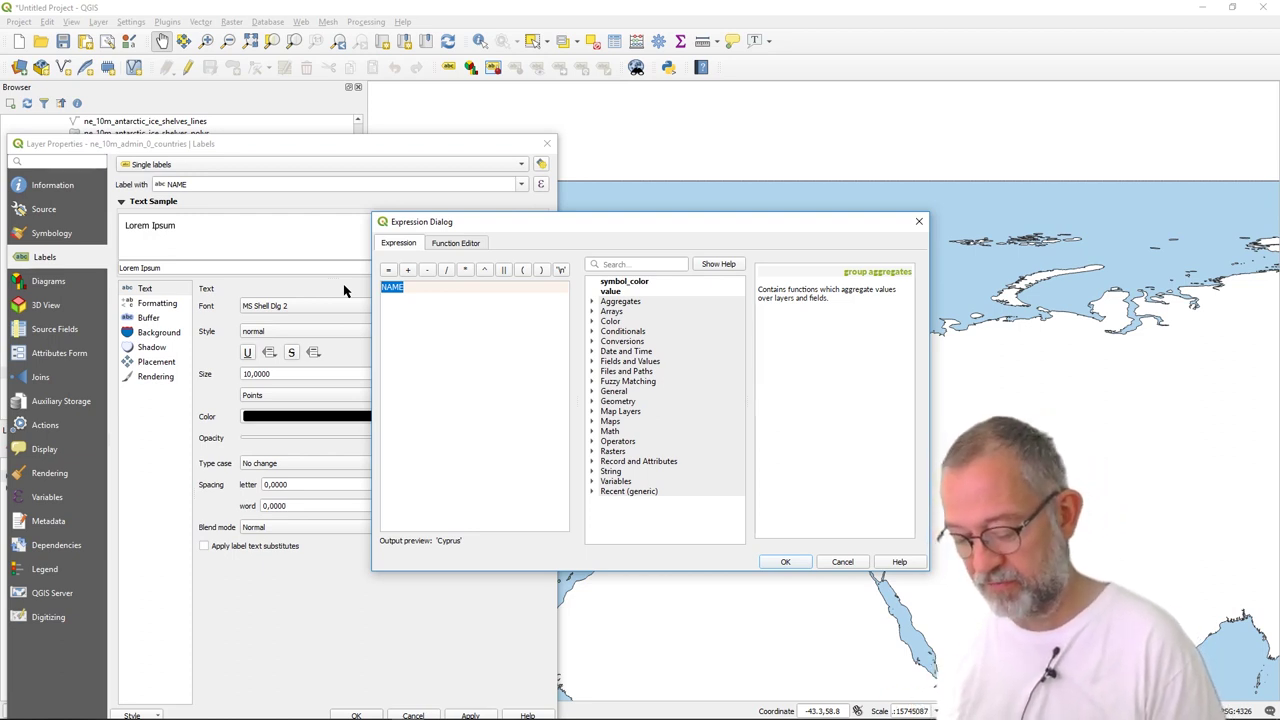
{"action": "type", "text": "round("}
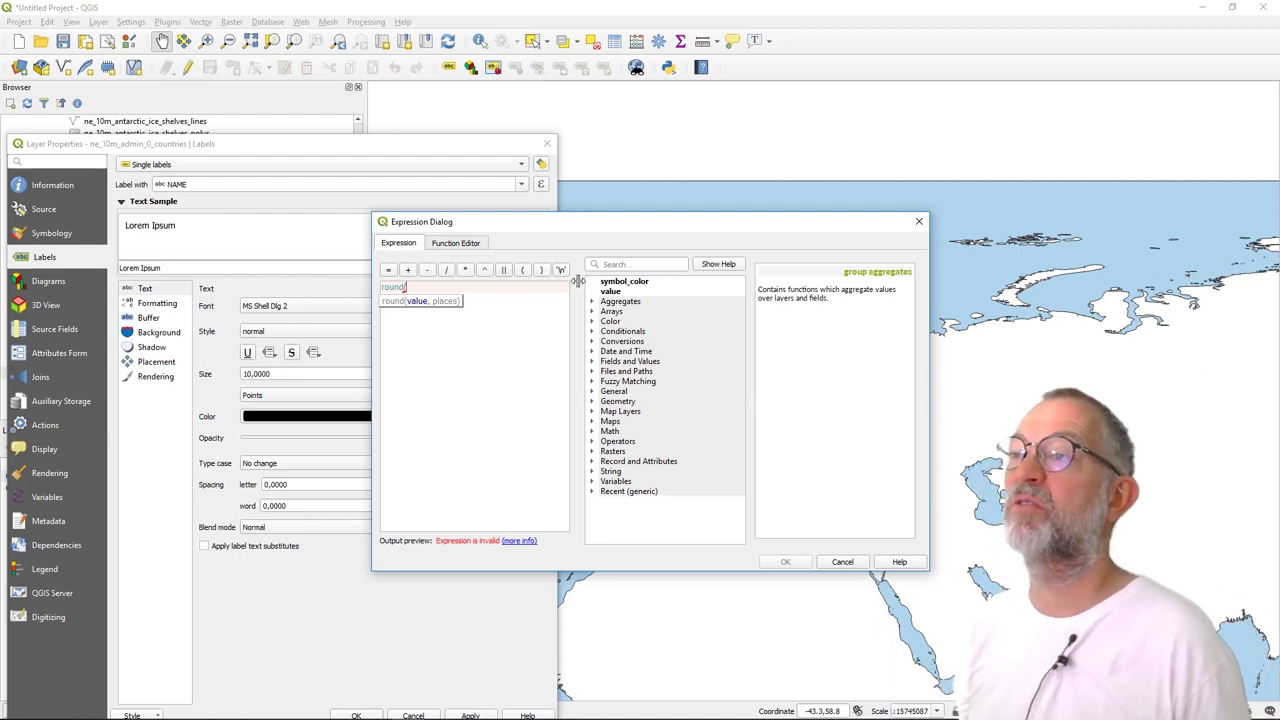
{"action": "left_click", "coordinate": [592, 360]}
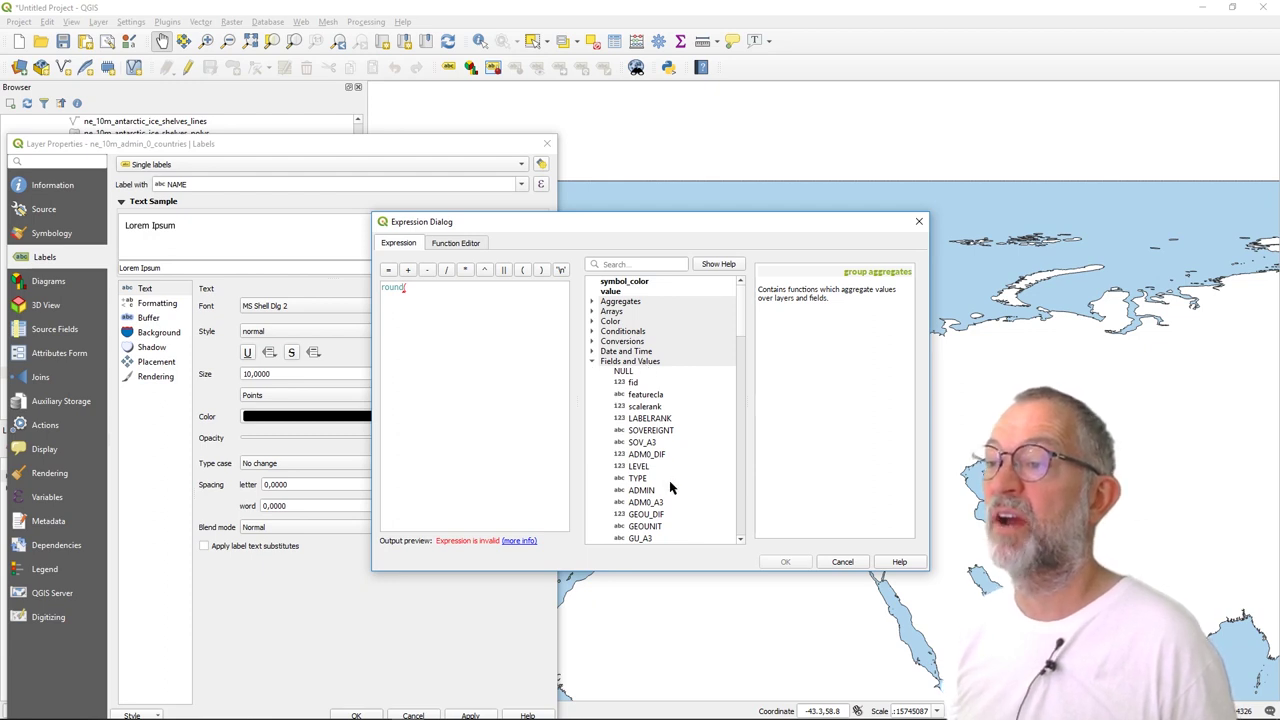
{"action": "left_click_drag", "start_coordinate": [737, 316], "coordinate": [748, 347]}
{"action": "left_click", "coordinate": [650, 266]}
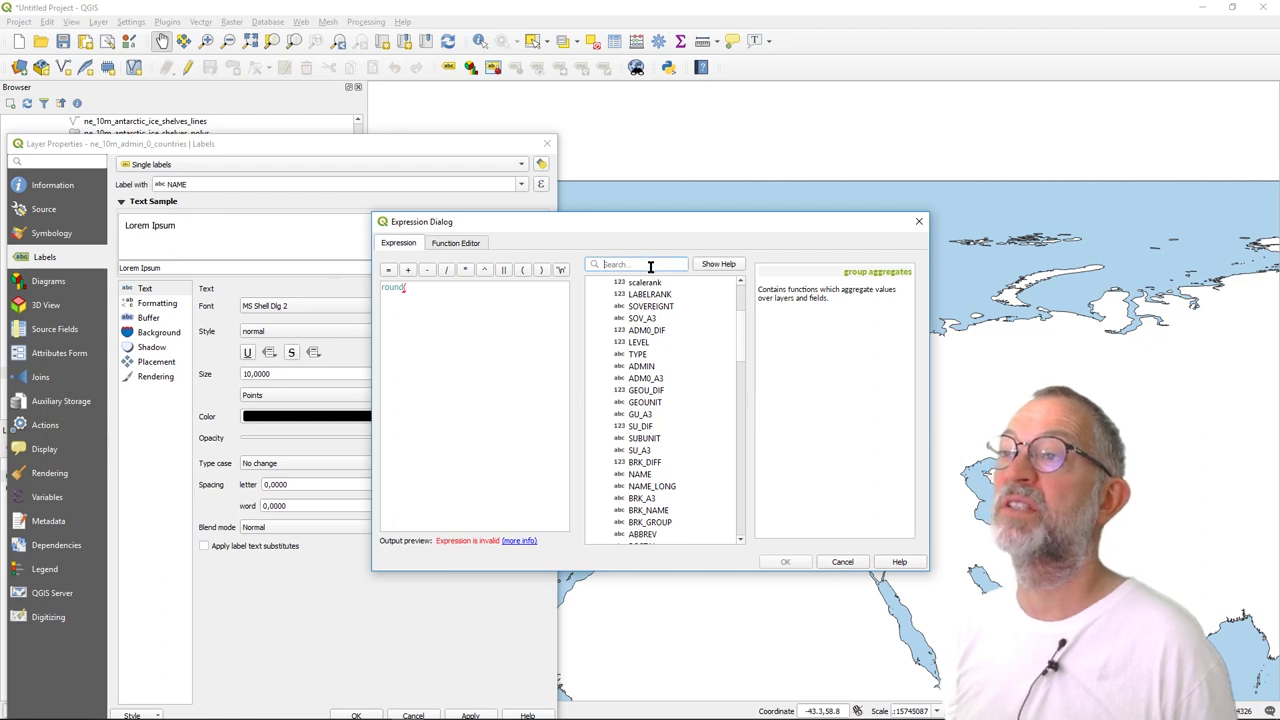
{"action": "type", "text": "g"}
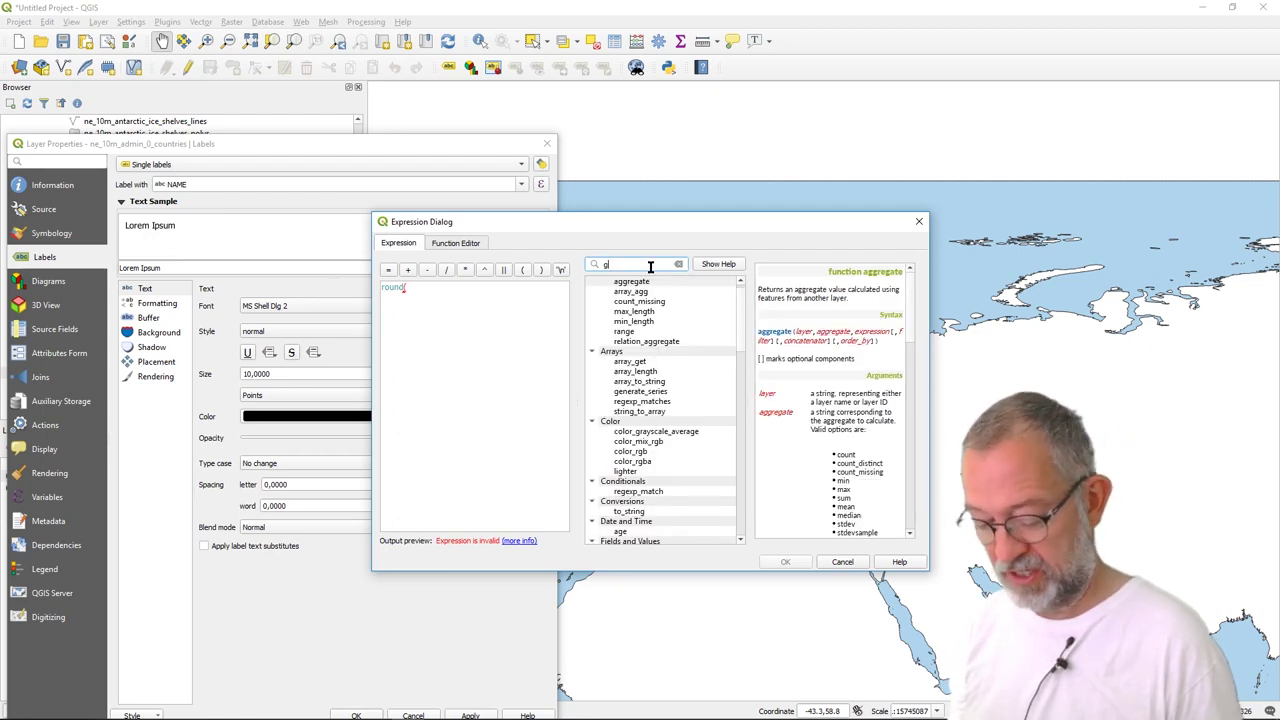
{"action": "type", "text": "dp"}
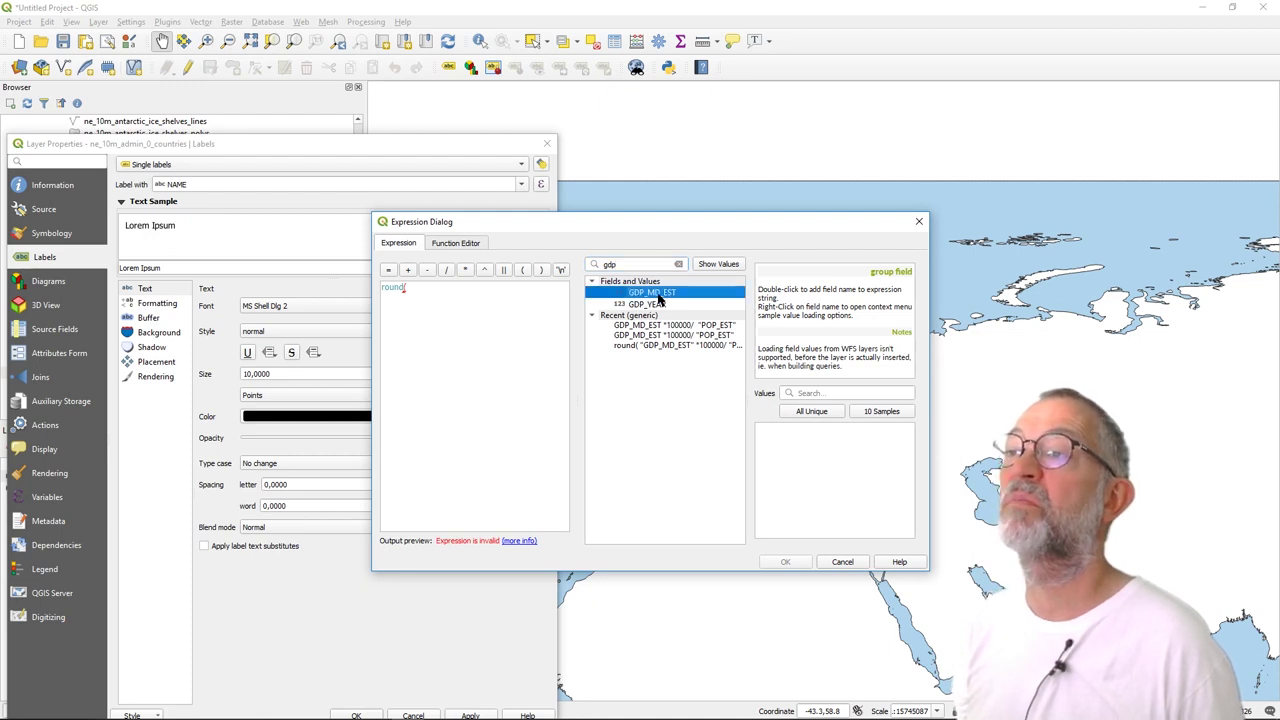
{"action": "double_click", "coordinate": [651, 292]}
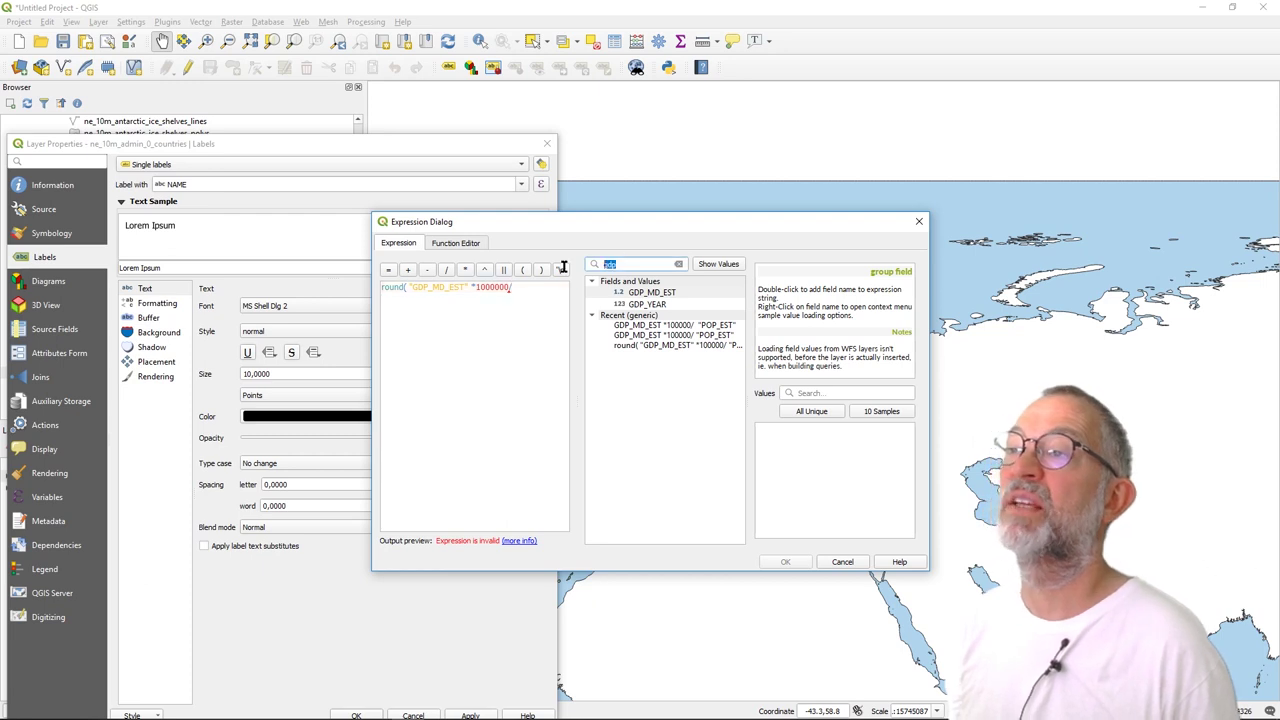
Step: Complete the label expression with the "POP_EST" field as divisor and 0 decimal places, close the parenthesis, and accept it
{"action": "type", "text": "pop"}
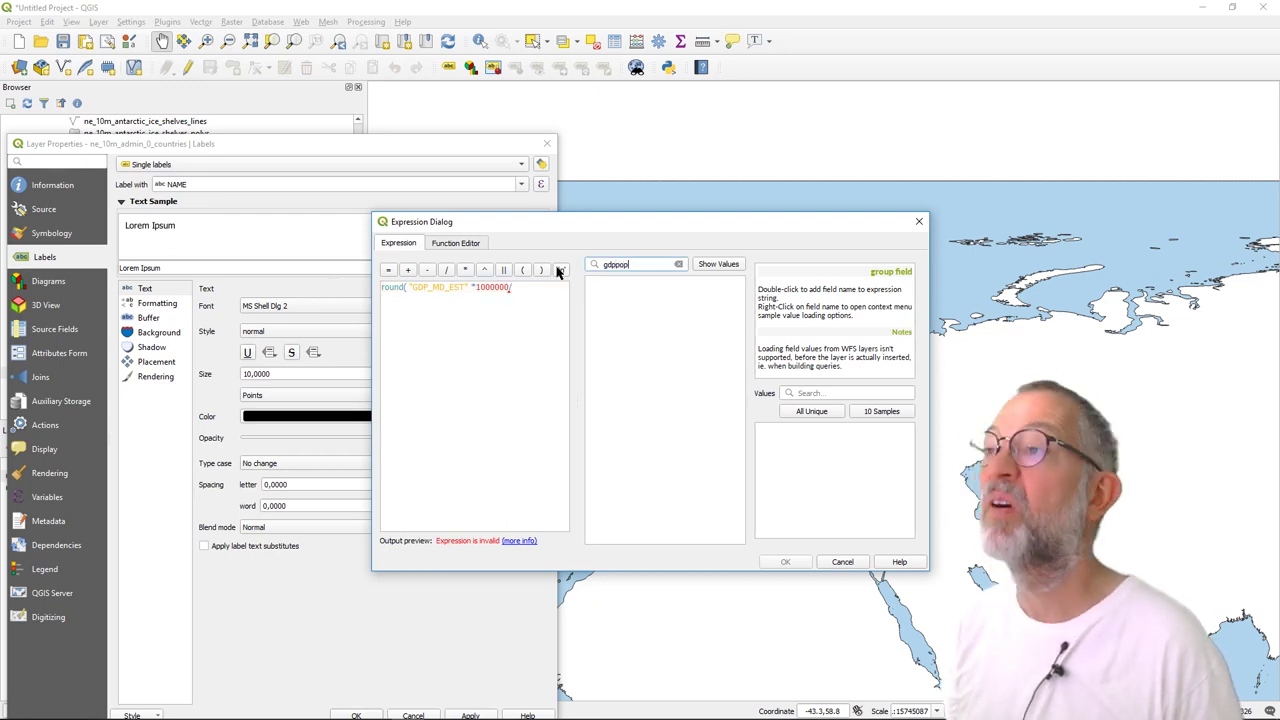
{"action": "key", "text": "BackSpace"}
{"action": "key", "text": "BackSpace"}
{"action": "key", "text": "BackSpace"}
{"action": "key", "text": "BackSpace"}
{"action": "key", "text": "BackSpace"}
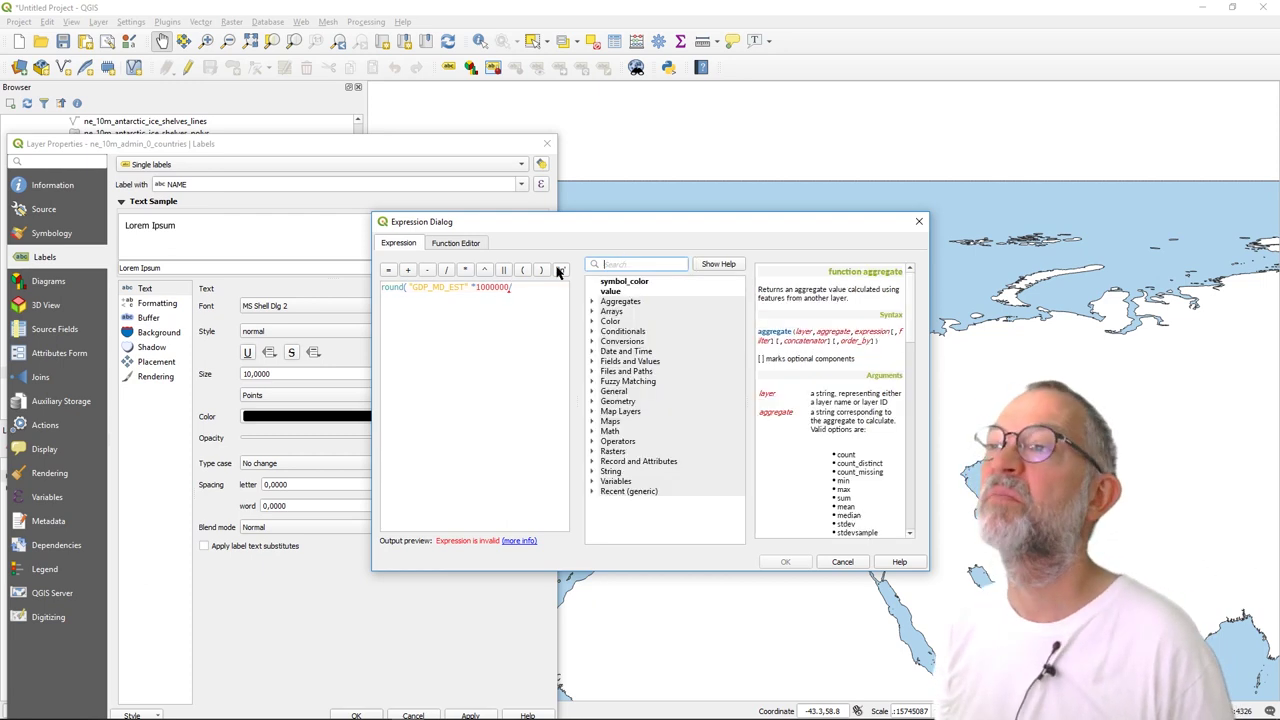
{"action": "type", "text": "pop"}
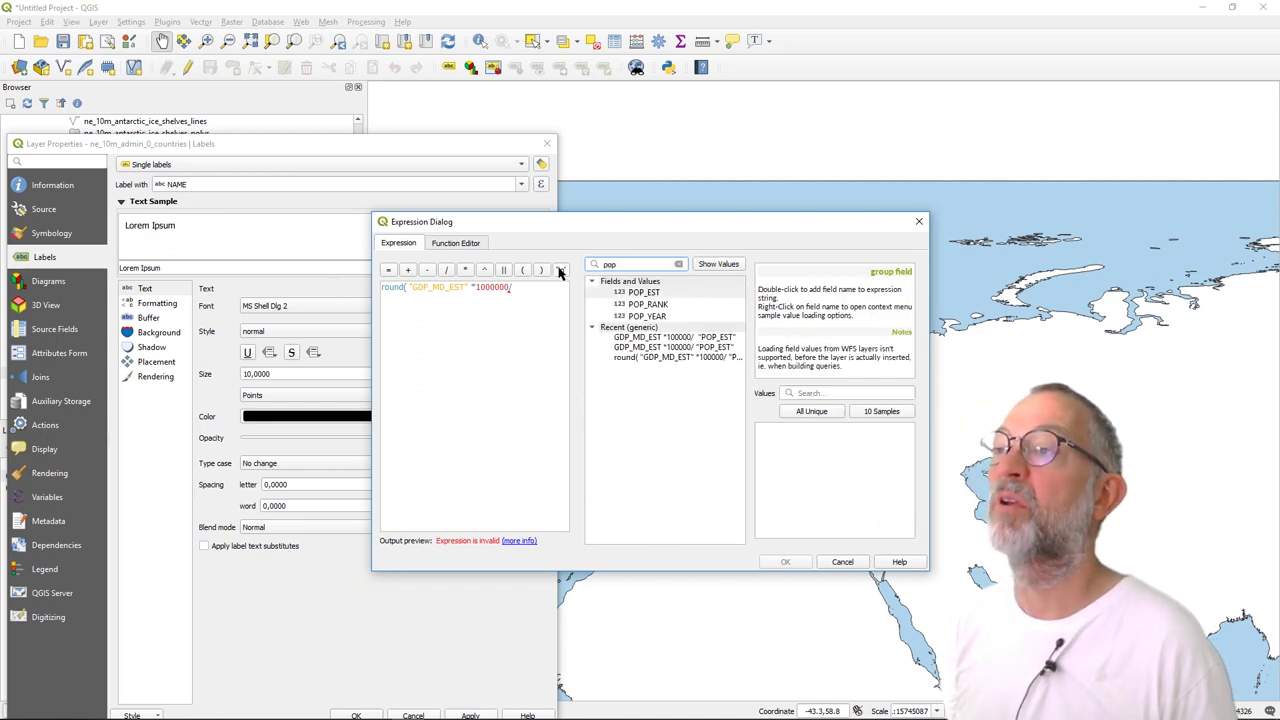
{"action": "double_click", "coordinate": [652, 292]}
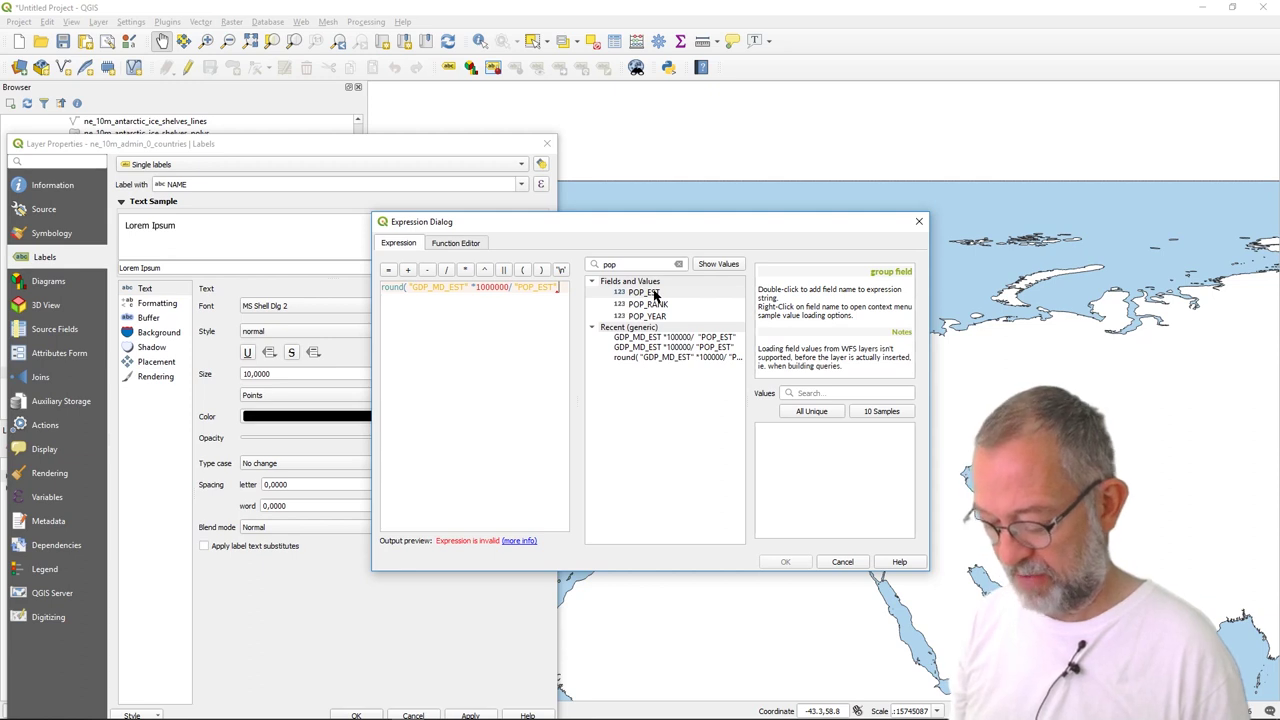
{"action": "type", "text": ", "}
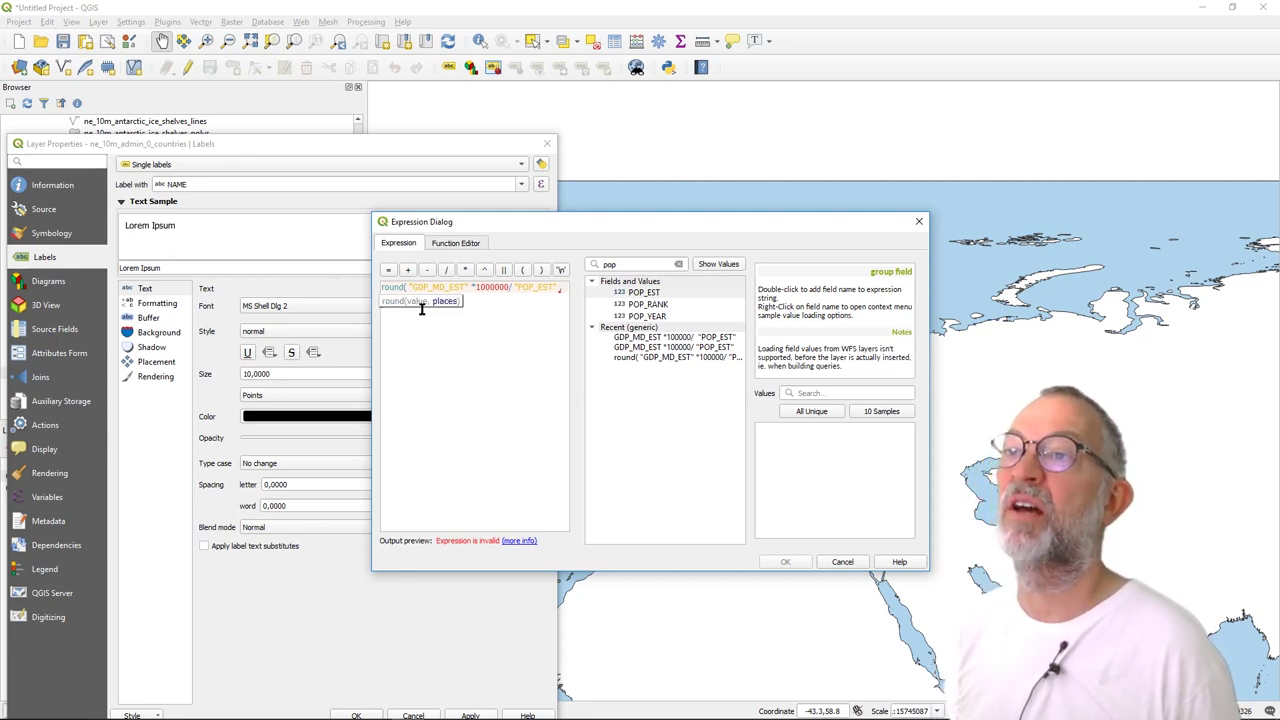
{"action": "type", "text": "2"}
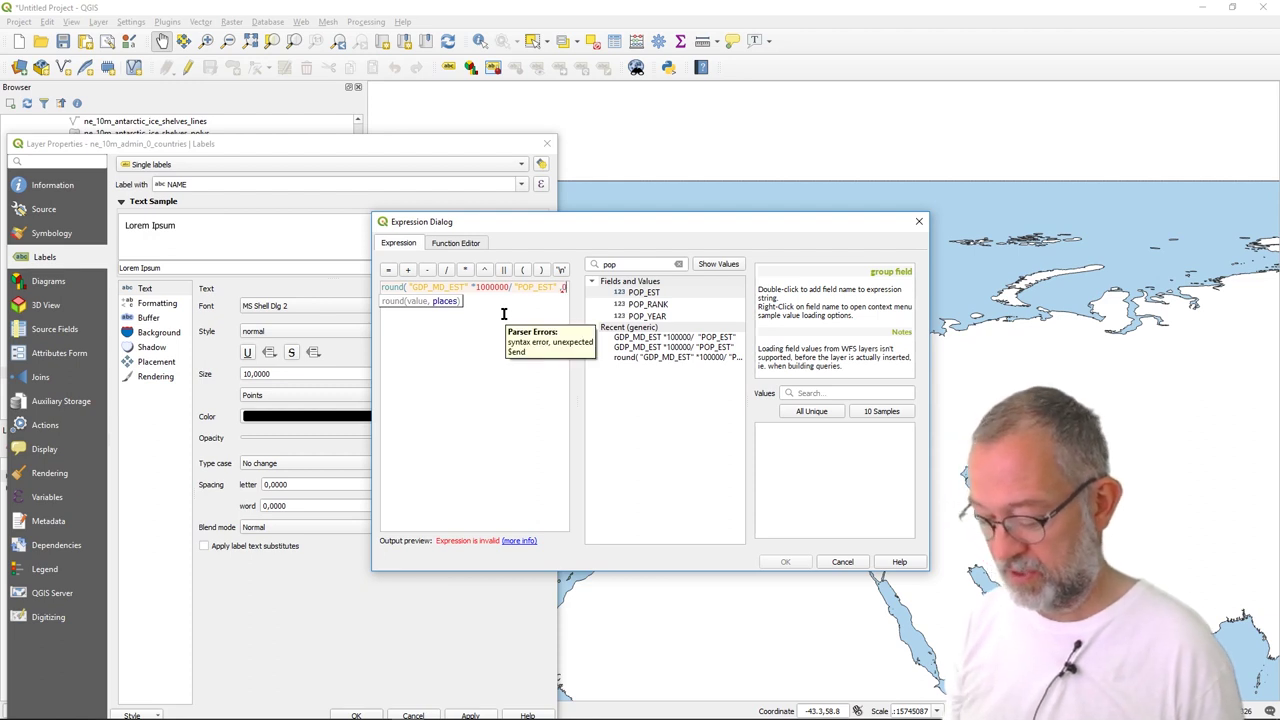
{"action": "type", "text": ")"}
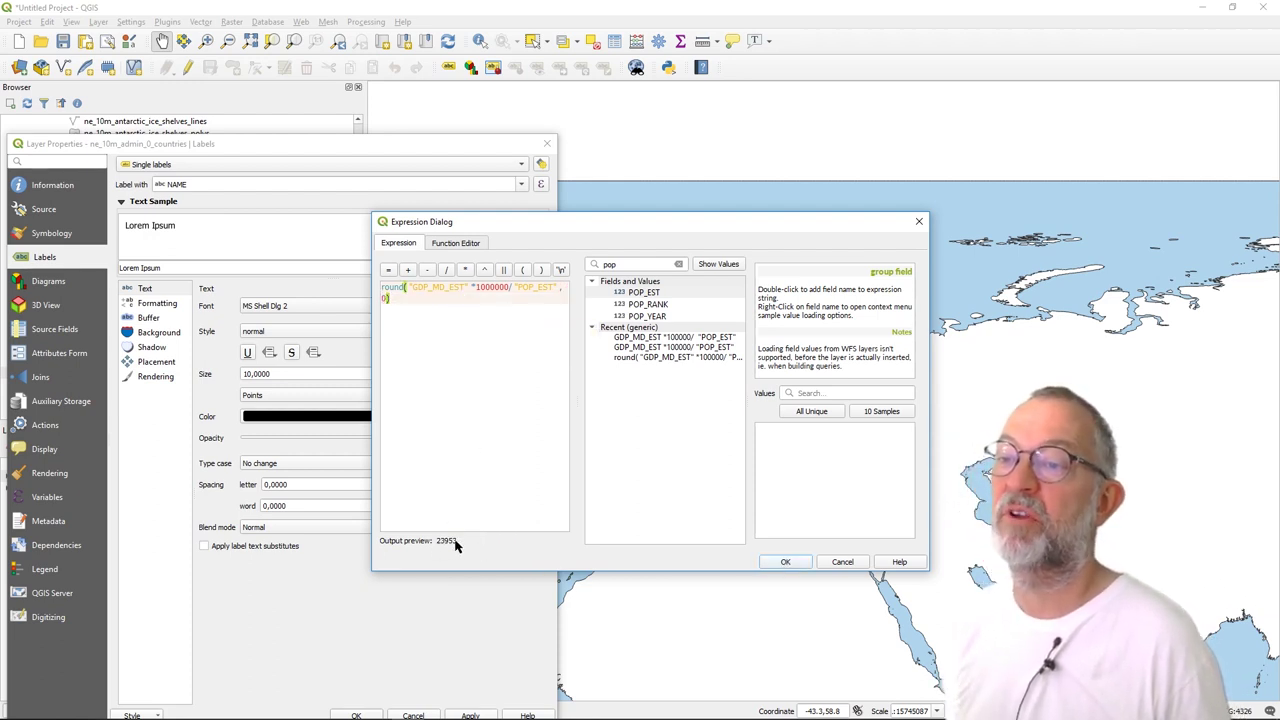
{"action": "left_click", "coordinate": [788, 561]}
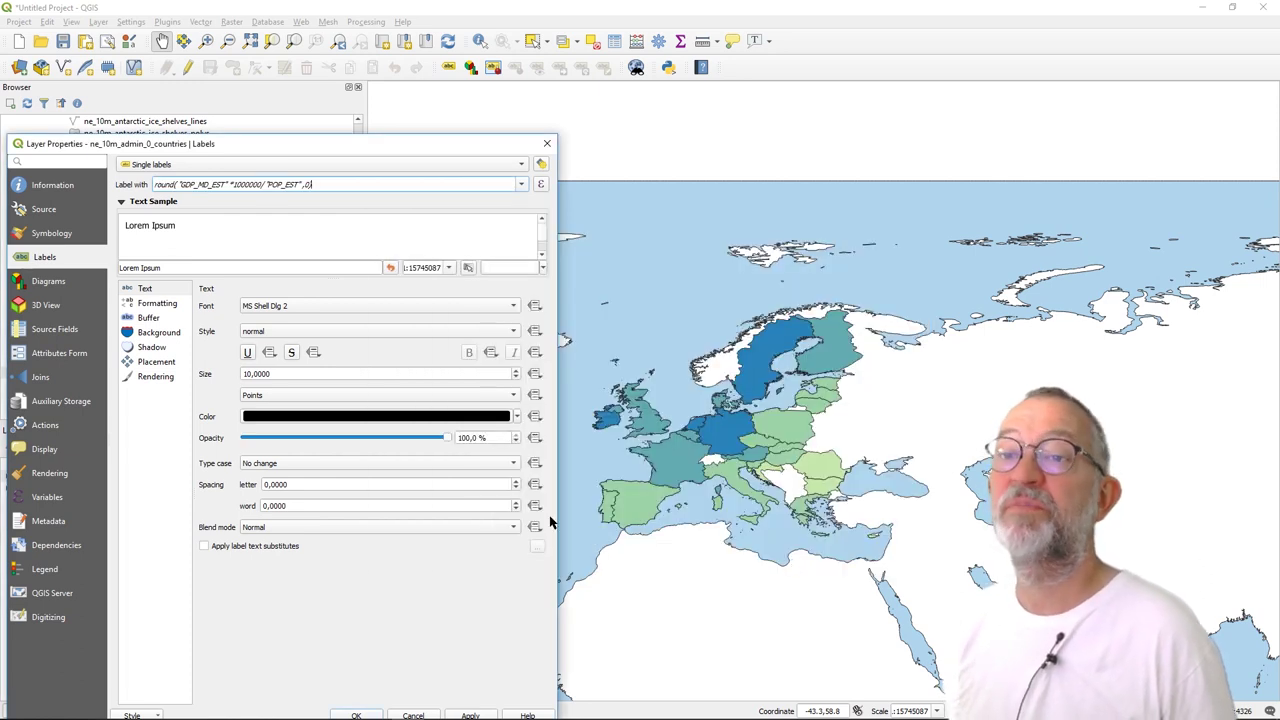
Step: Set the label placement to Horizontal (slow), draw a text buffer of 0.5 mm, and apply the label settings
{"action": "left_click", "coordinate": [155, 362]}
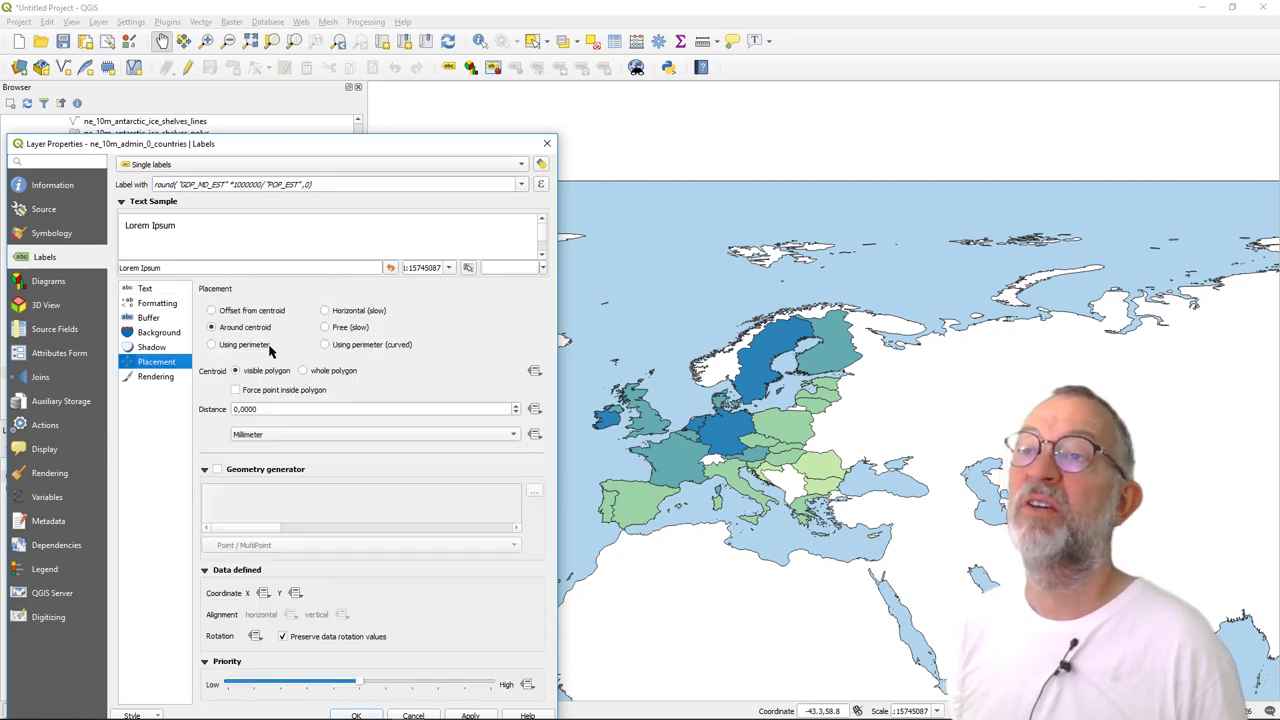
{"action": "left_click", "coordinate": [326, 311]}
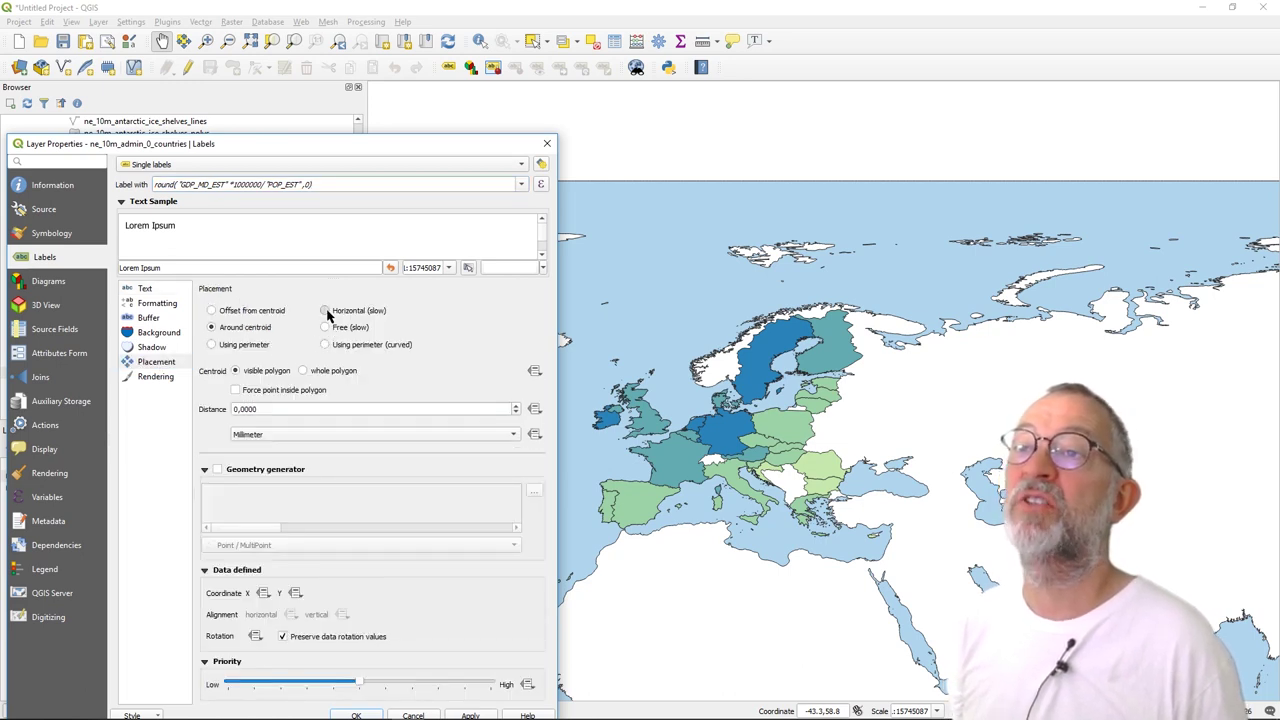
{"action": "left_click", "coordinate": [147, 319]}
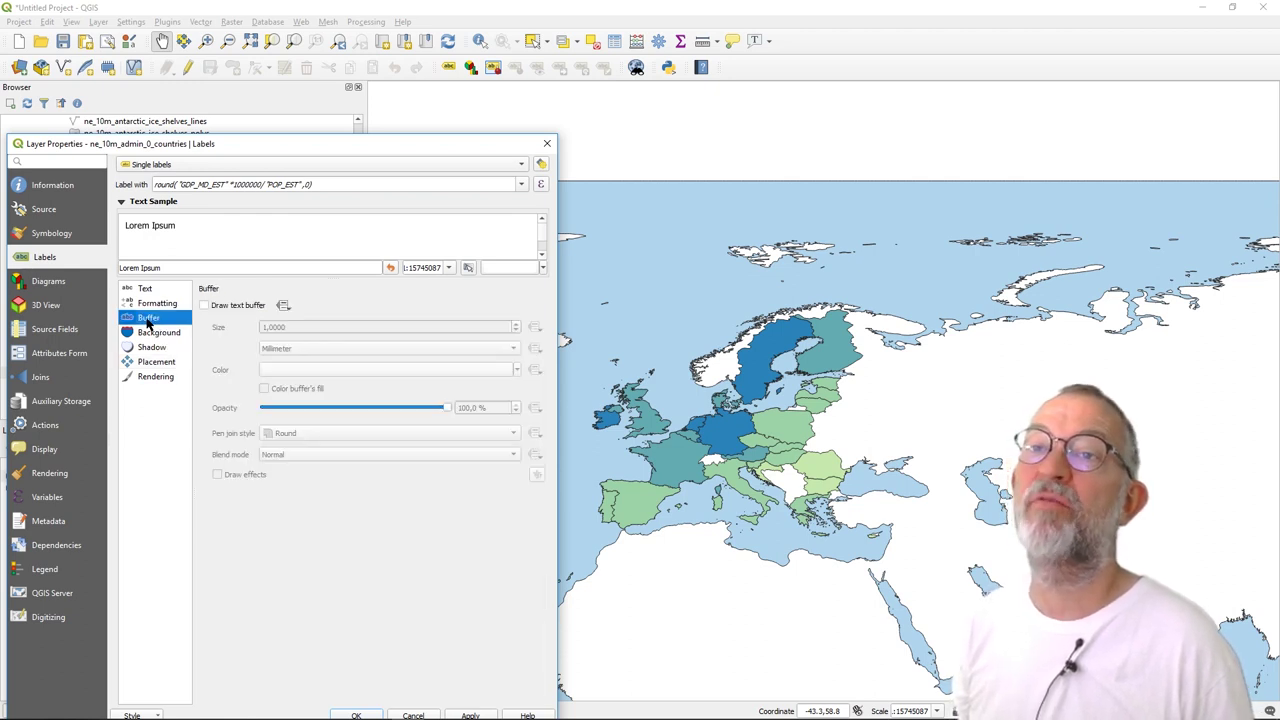
{"action": "left_click", "coordinate": [211, 315]}
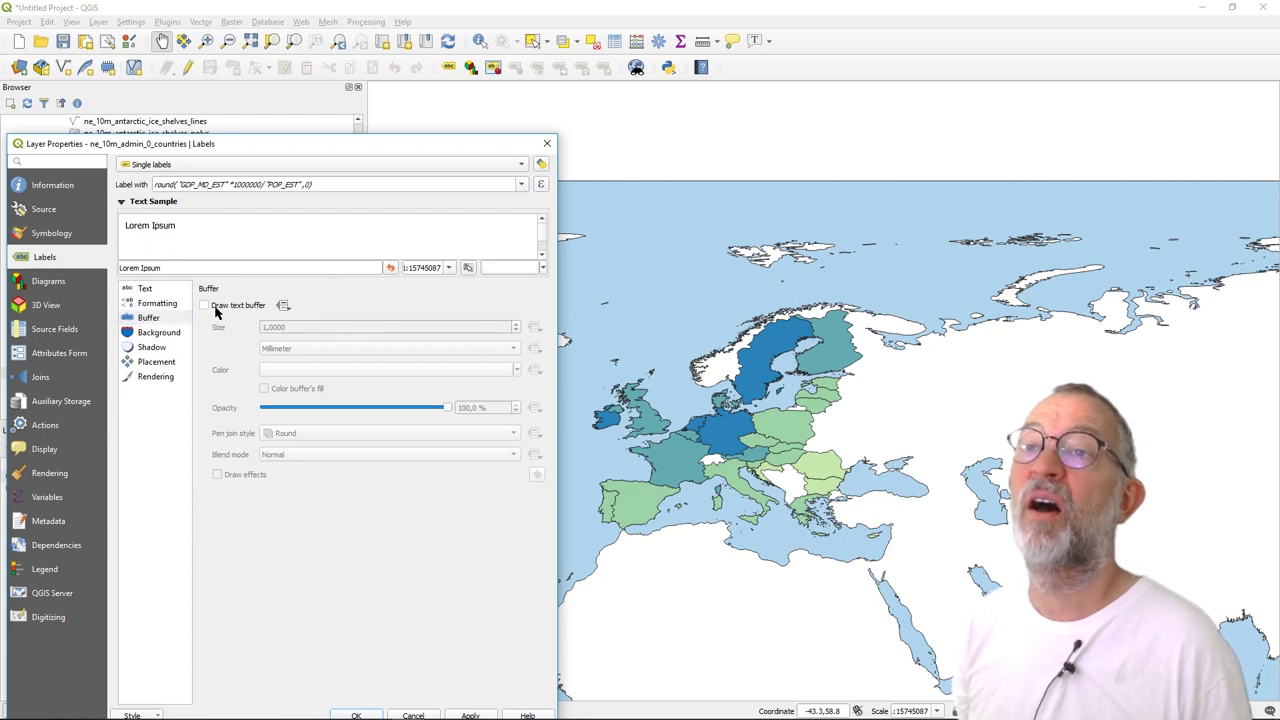
{"action": "left_click", "coordinate": [215, 310]}
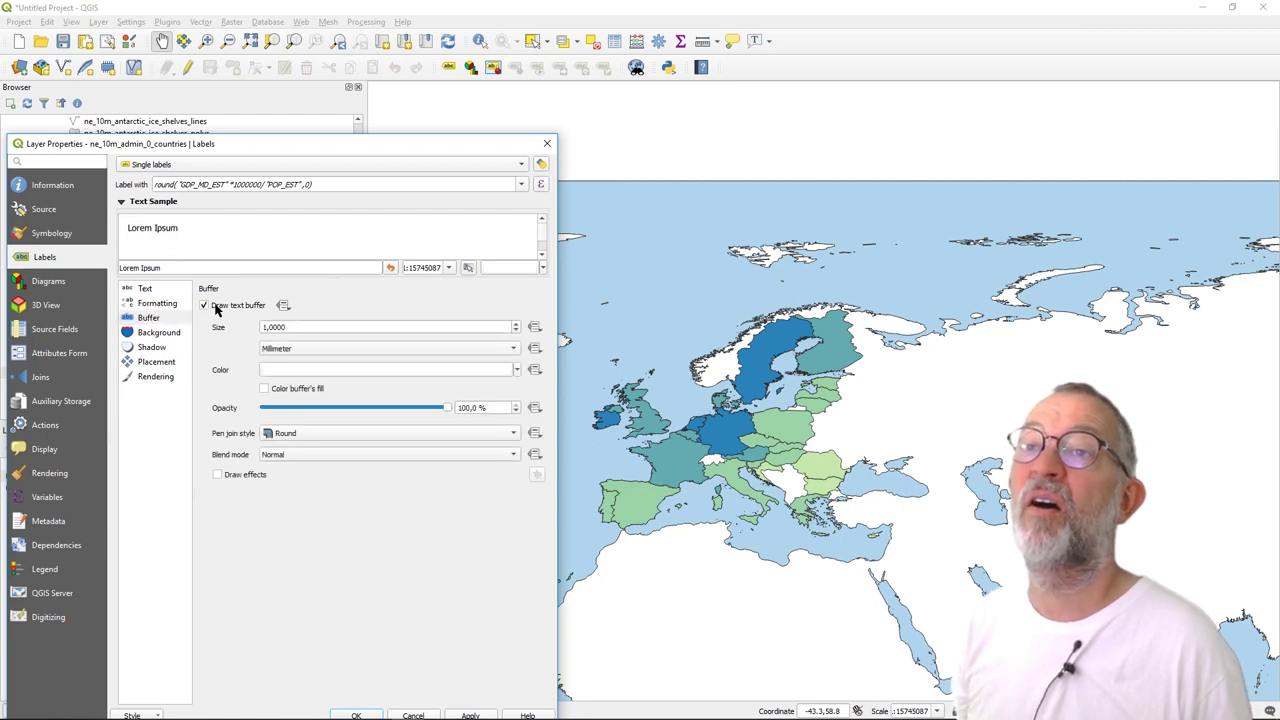
{"action": "left_click", "coordinate": [516, 331]}
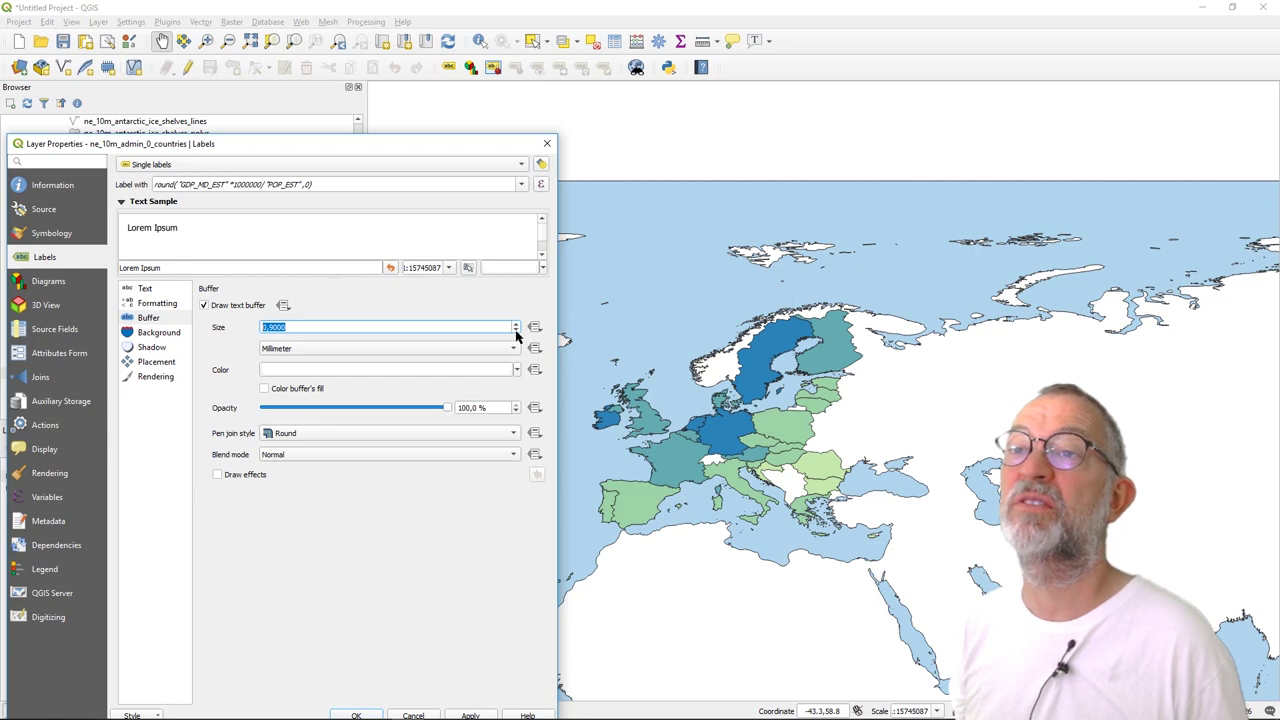
{"action": "left_click", "coordinate": [516, 331]}
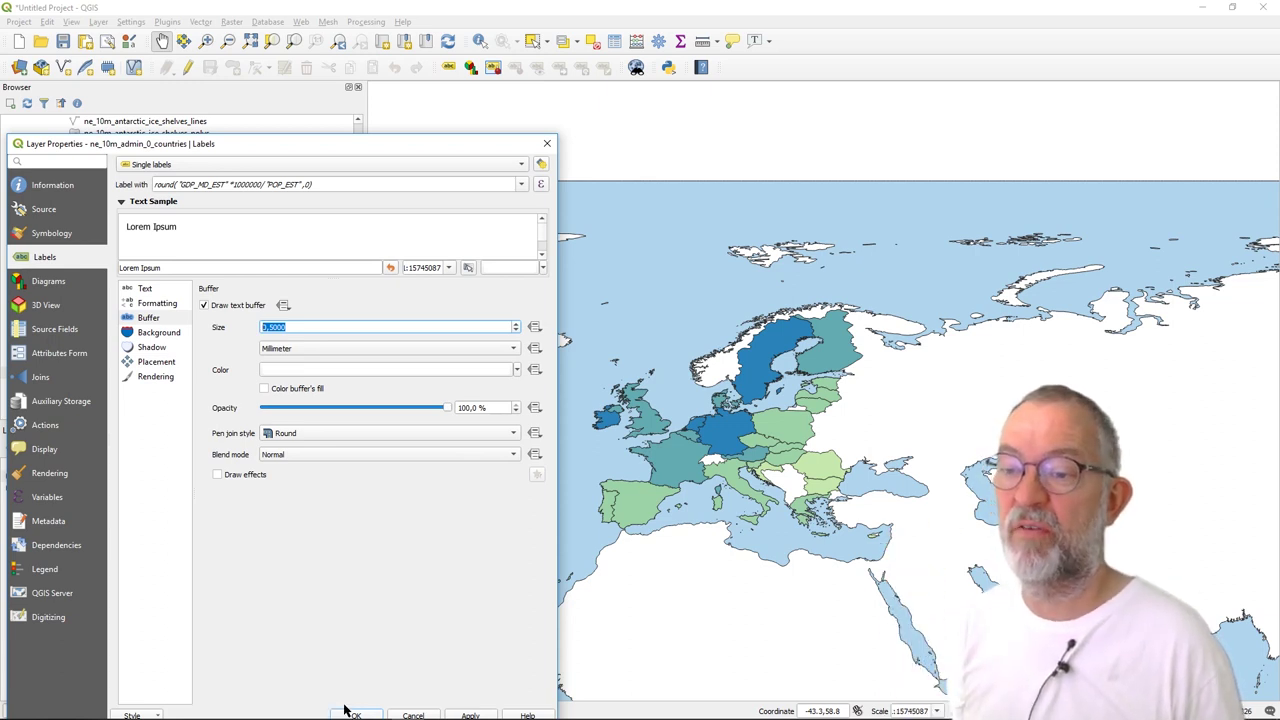
{"action": "left_click", "coordinate": [470, 716]}
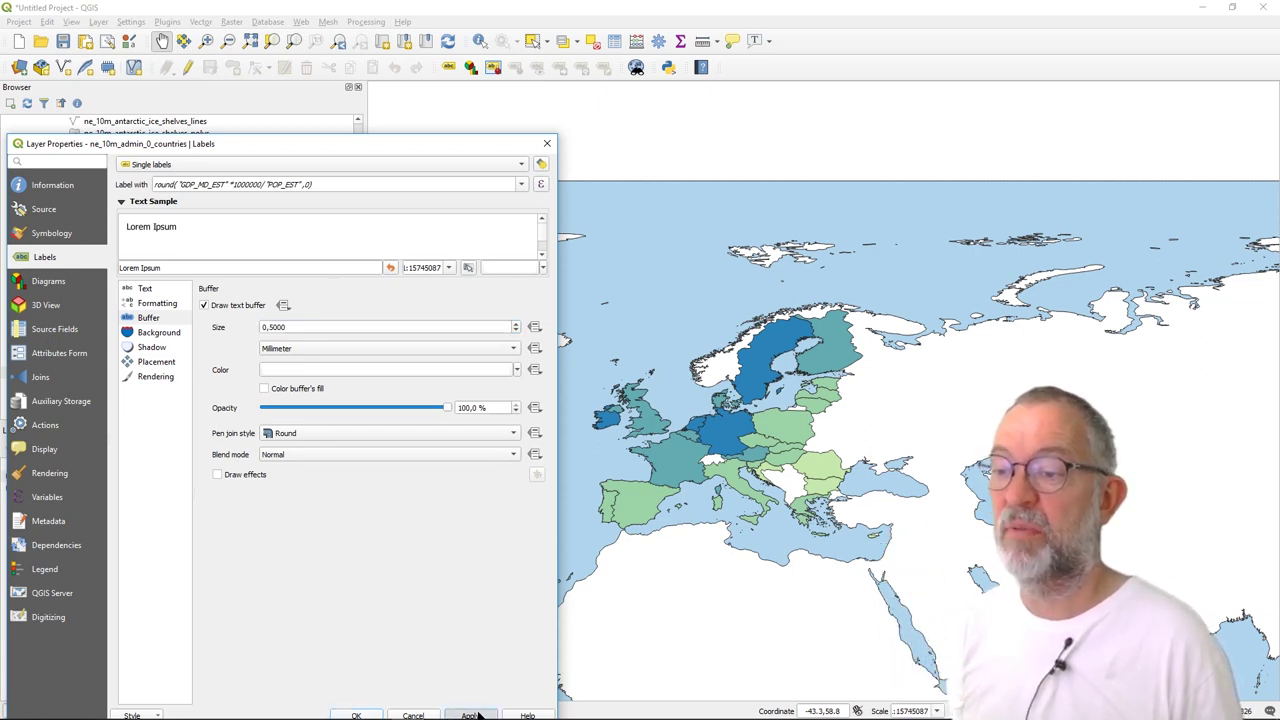
{"action": "left_click", "coordinate": [356, 716]}
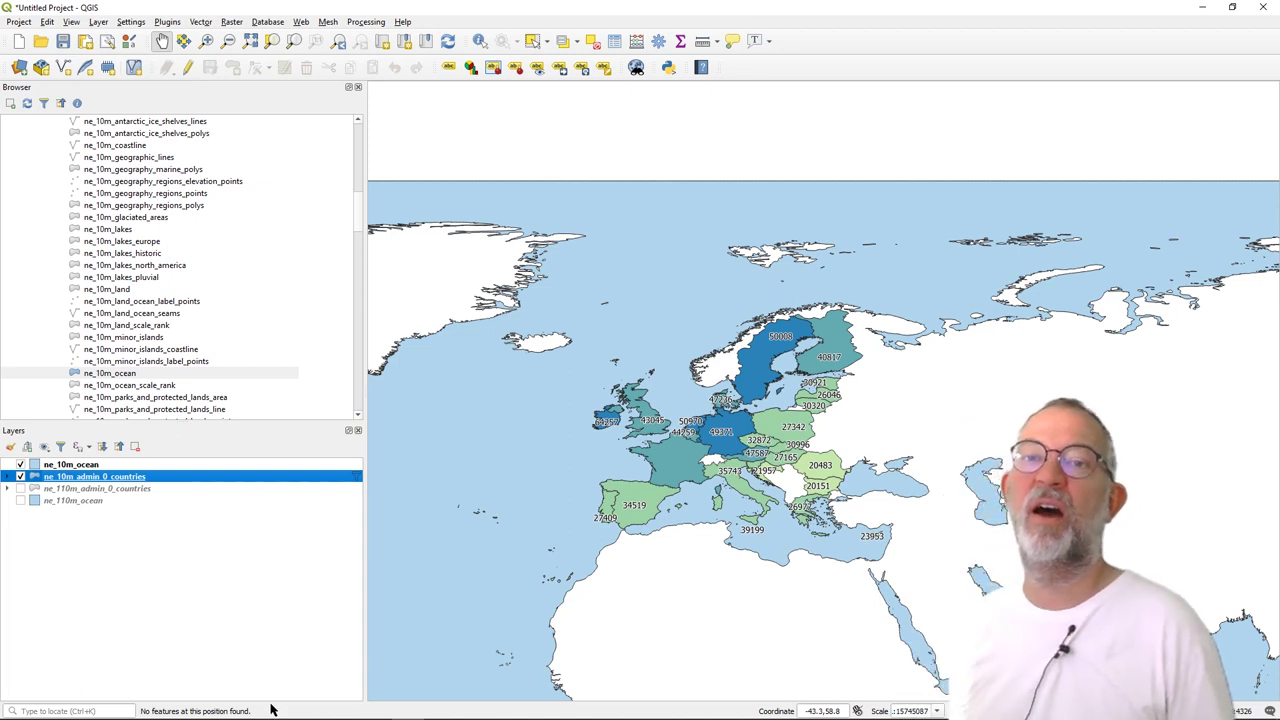
Step: Replace the existing EU theme with the current labelled layer state, and switch the map to the world theme
{"action": "left_click", "coordinate": [45, 448]}
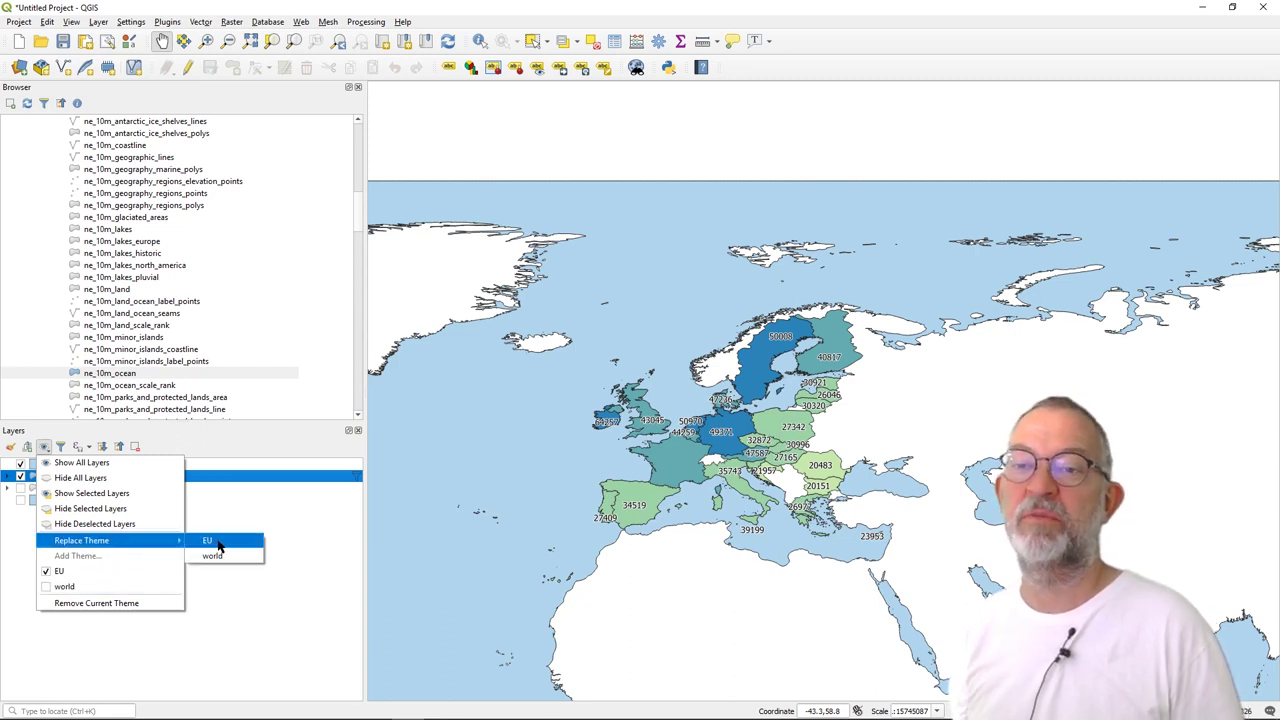
{"action": "left_click", "coordinate": [216, 541]}
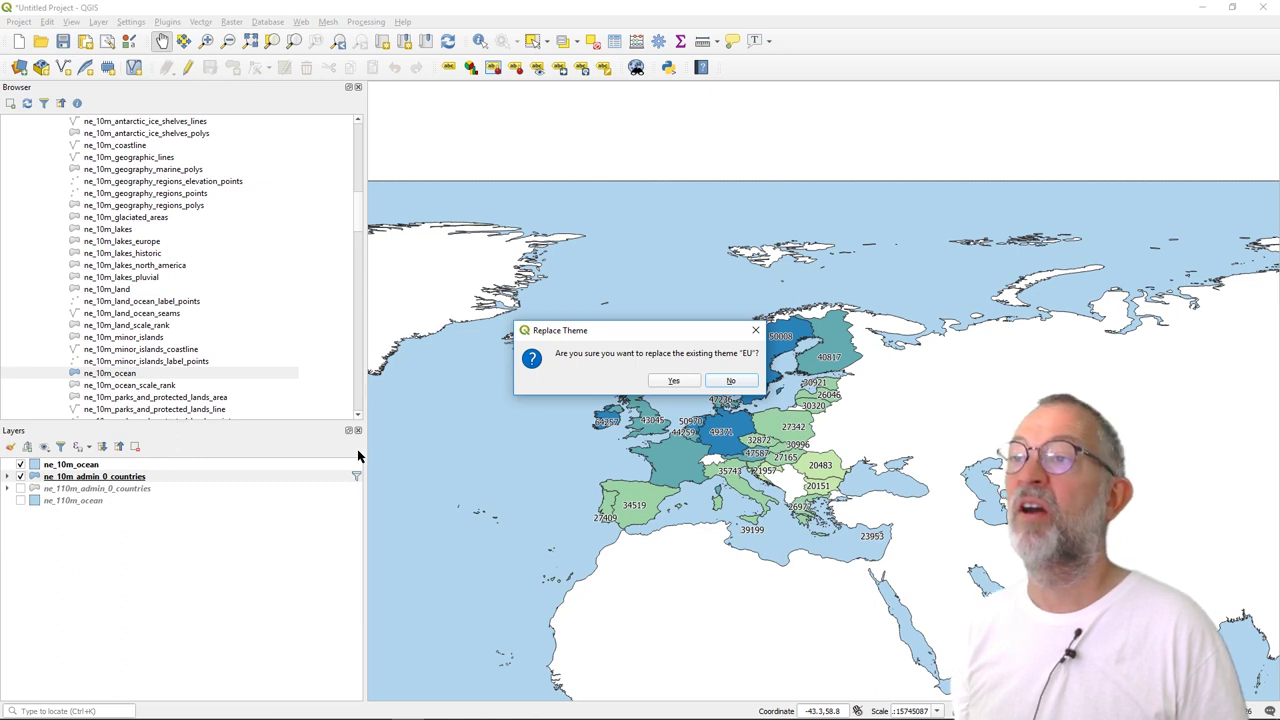
{"action": "left_click", "coordinate": [682, 383]}
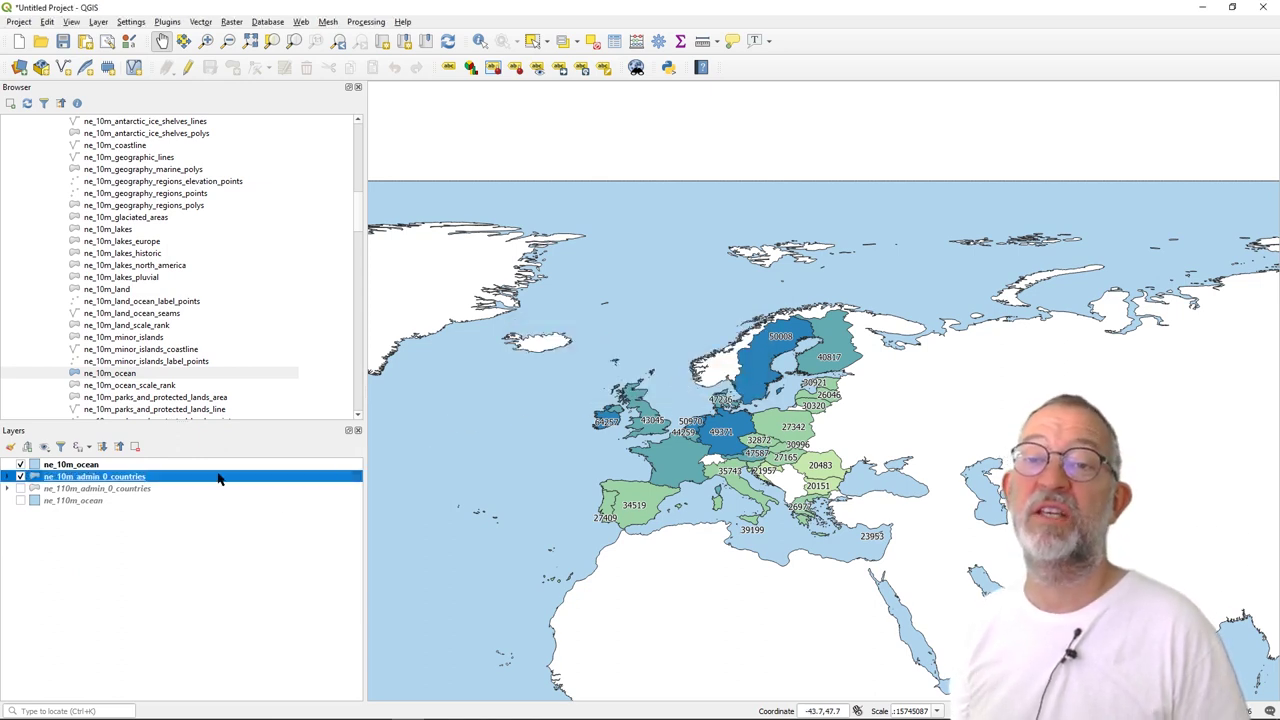
{"action": "left_click", "coordinate": [45, 447]}
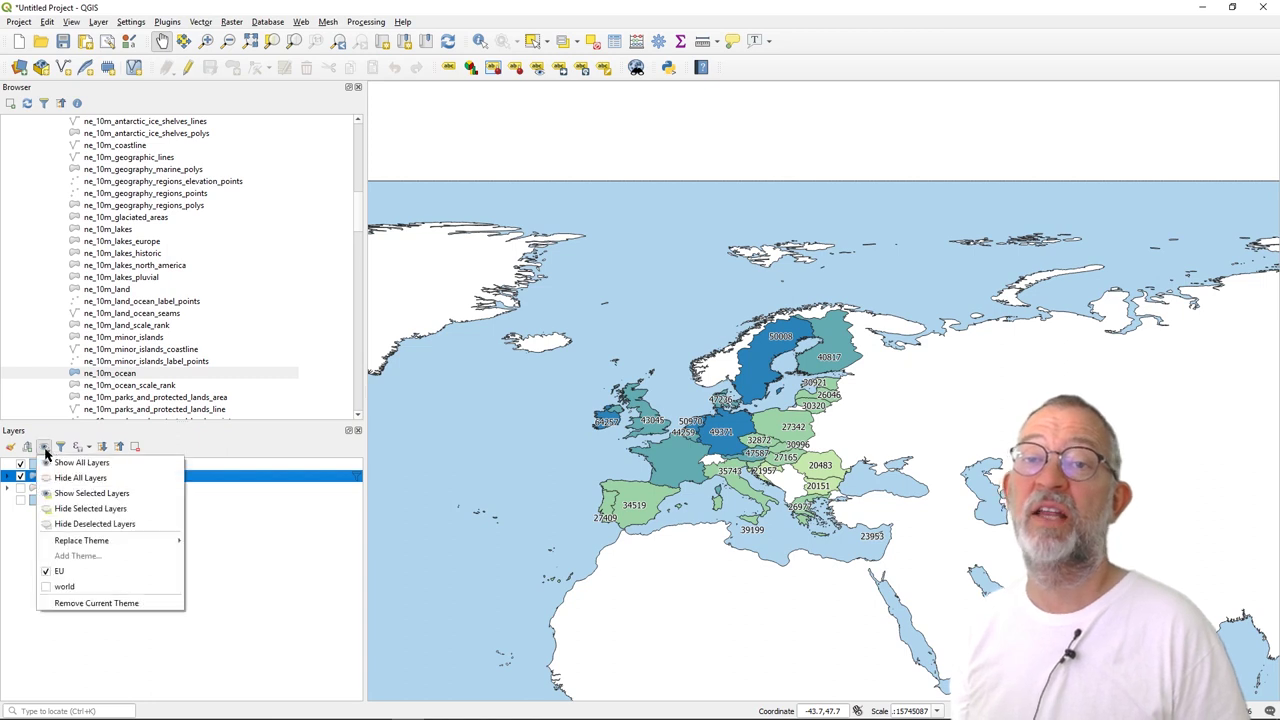
{"action": "left_click", "coordinate": [60, 588]}
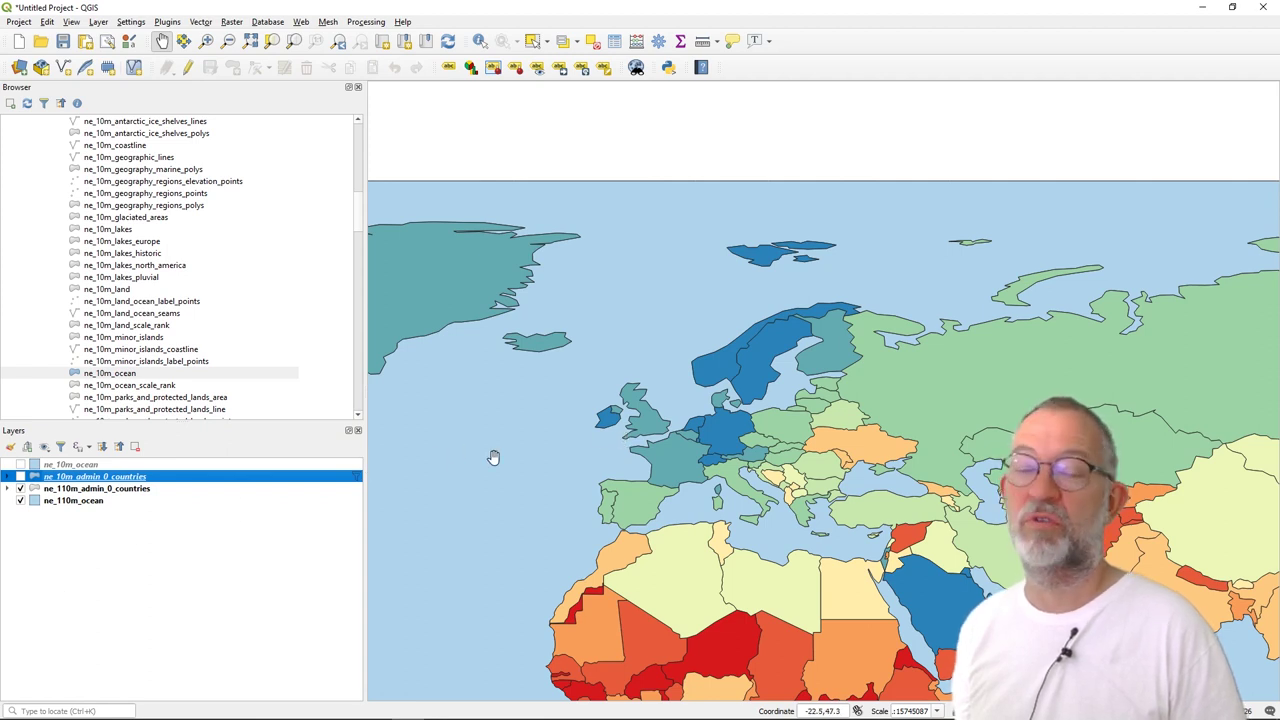
Step: Switch the map to the EU theme and create a new print layout titled "GDP world"
{"action": "left_click", "coordinate": [46, 449]}
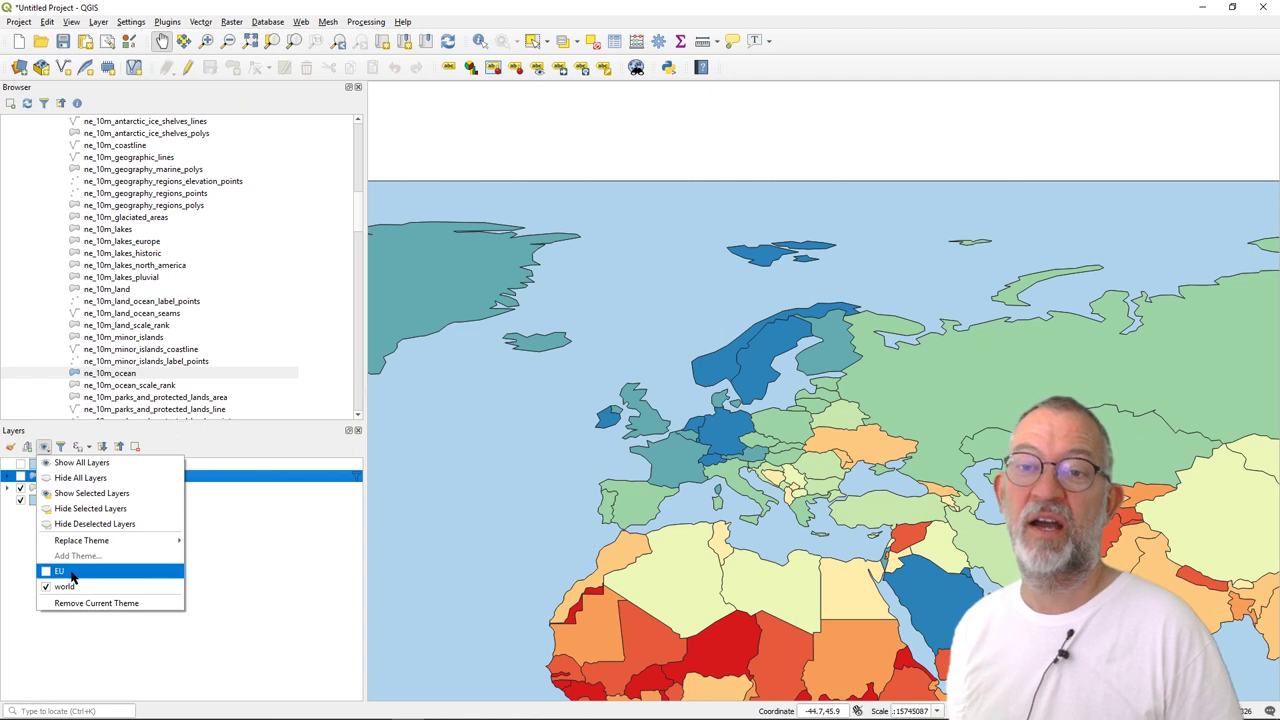
{"action": "left_click", "coordinate": [70, 573]}
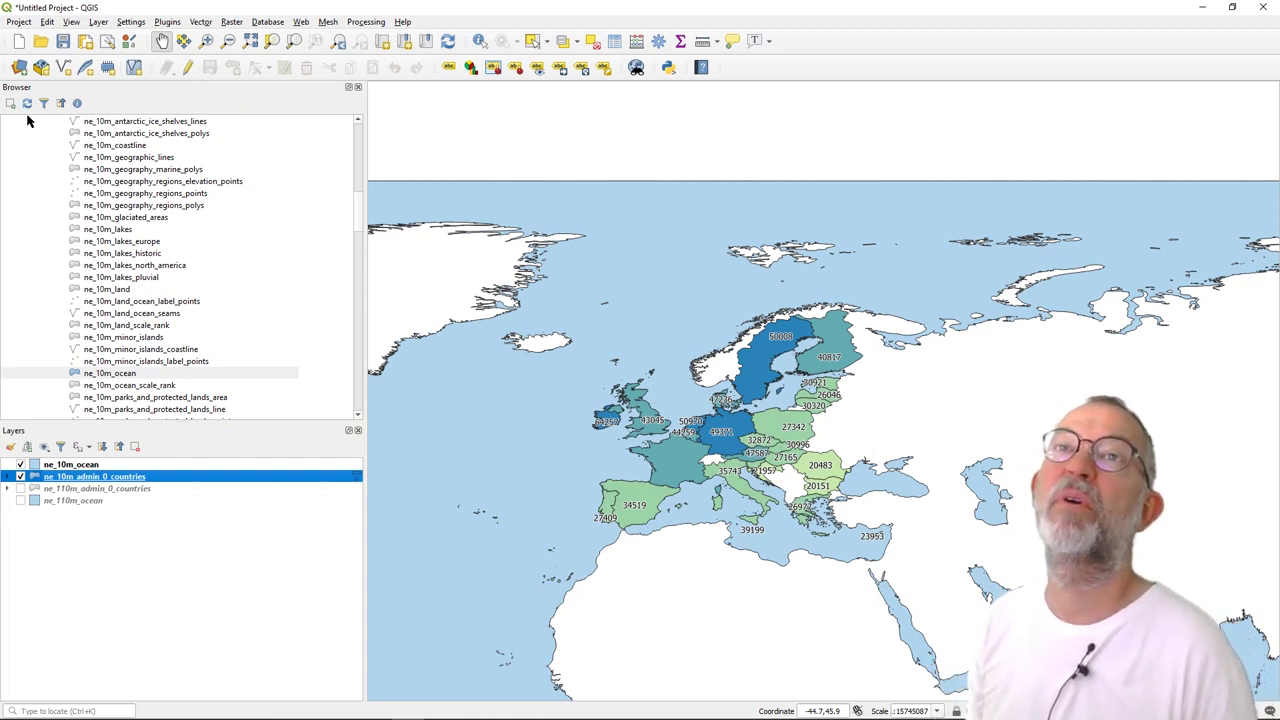
{"action": "left_click", "coordinate": [47, 22]}
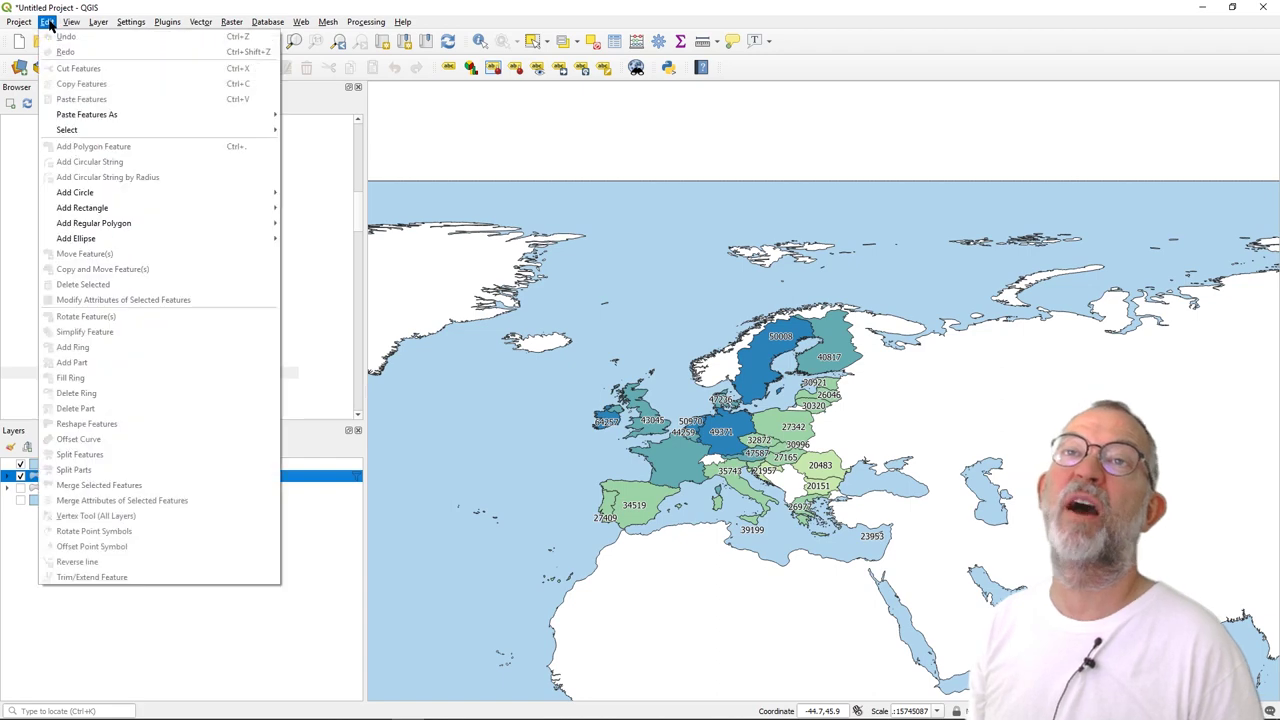
{"action": "mouse_move", "coordinate": [34, 24]}
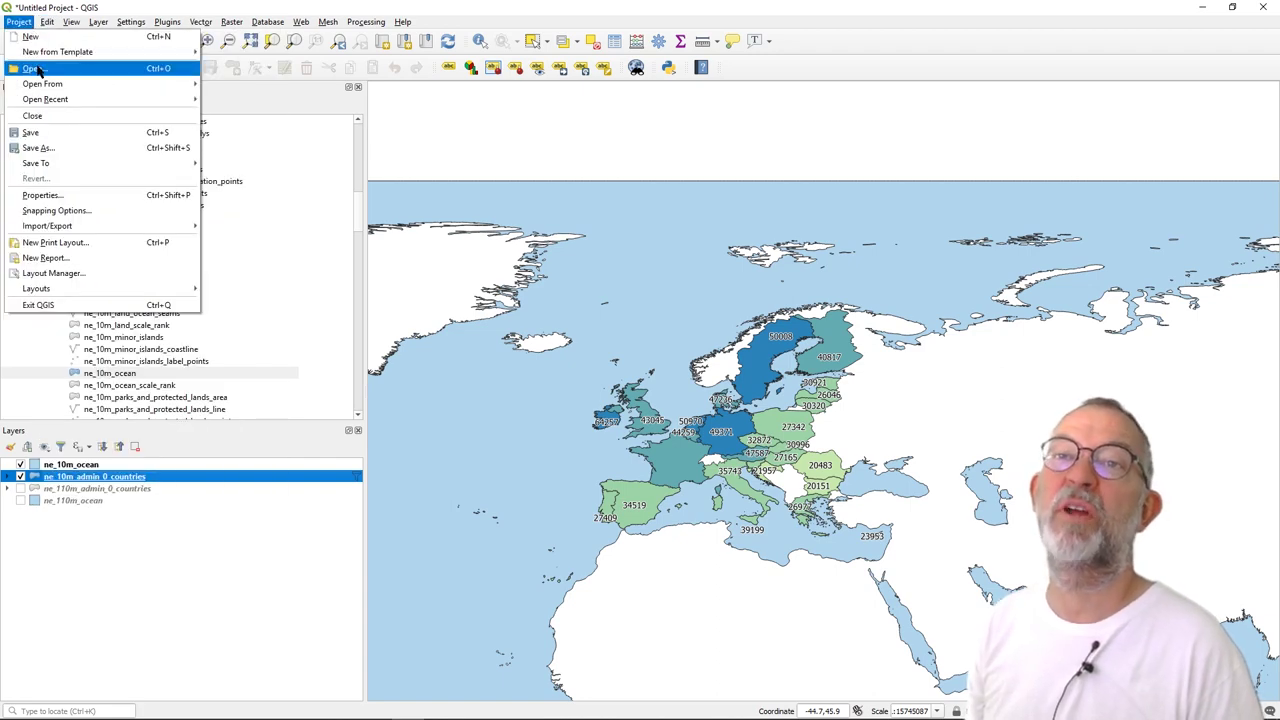
{"action": "left_click", "coordinate": [103, 245]}
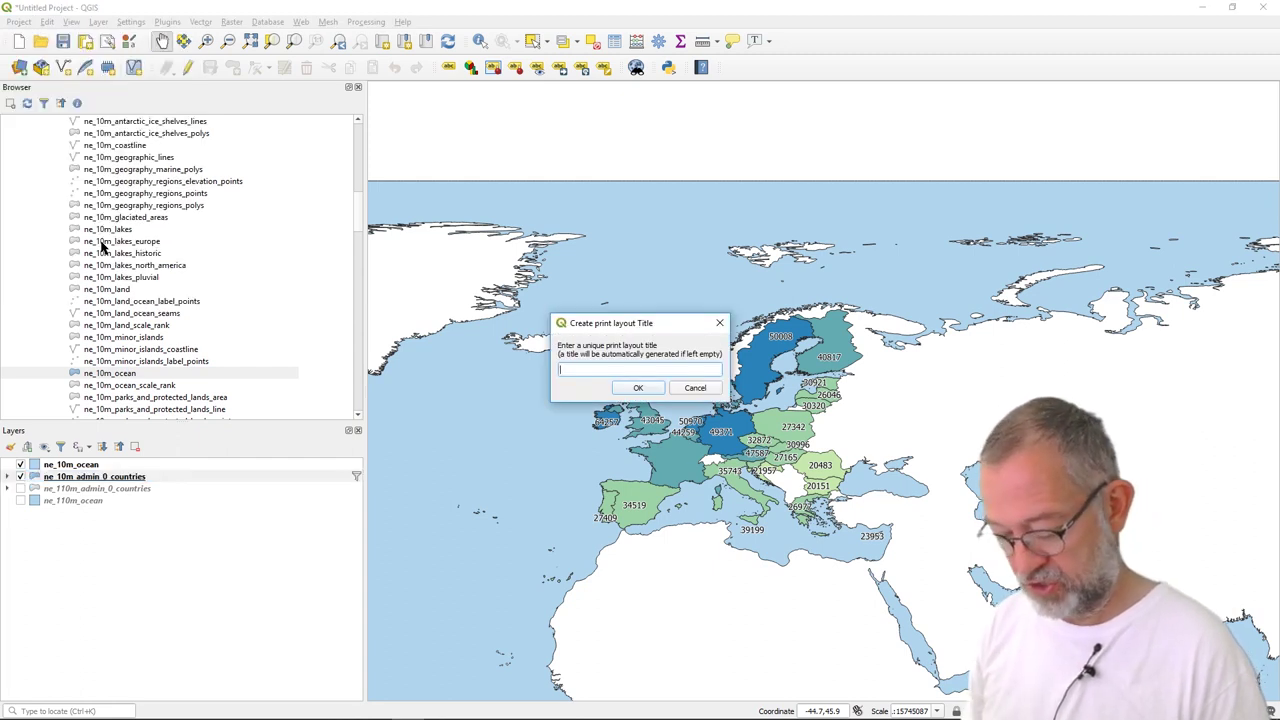
{"action": "type", "text": "GDP "}
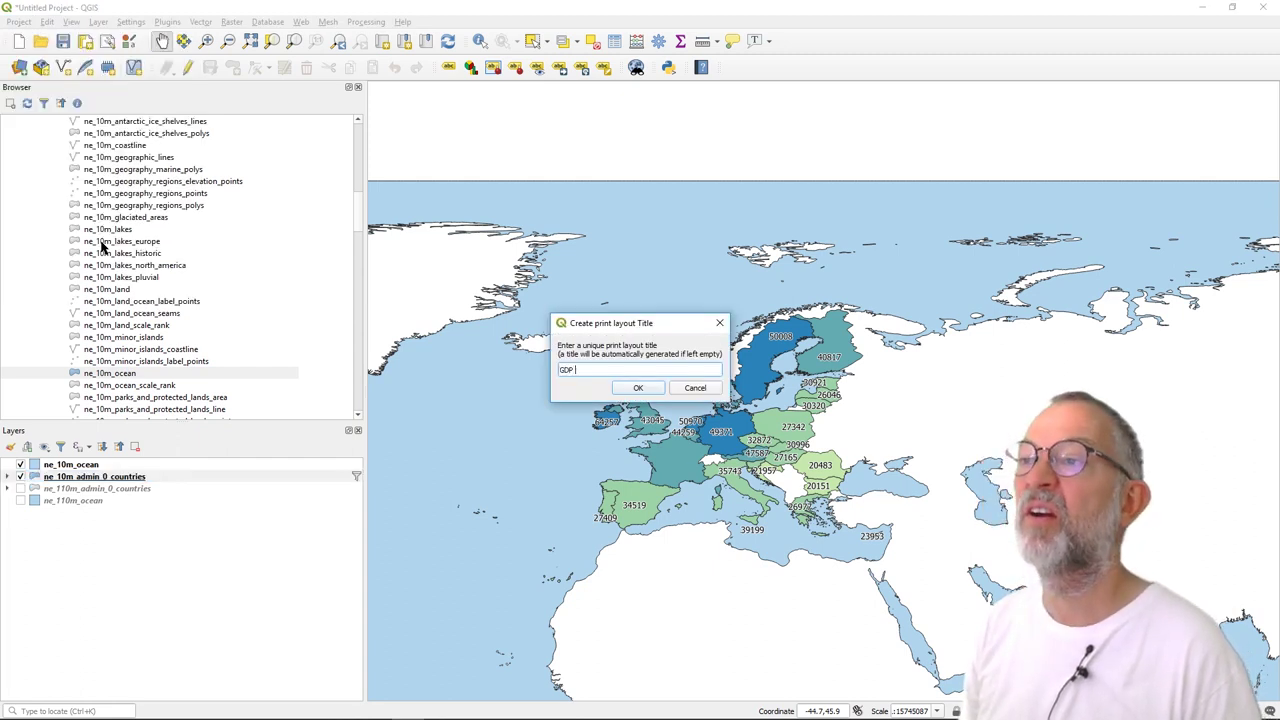
{"action": "type", "text": "wor"}
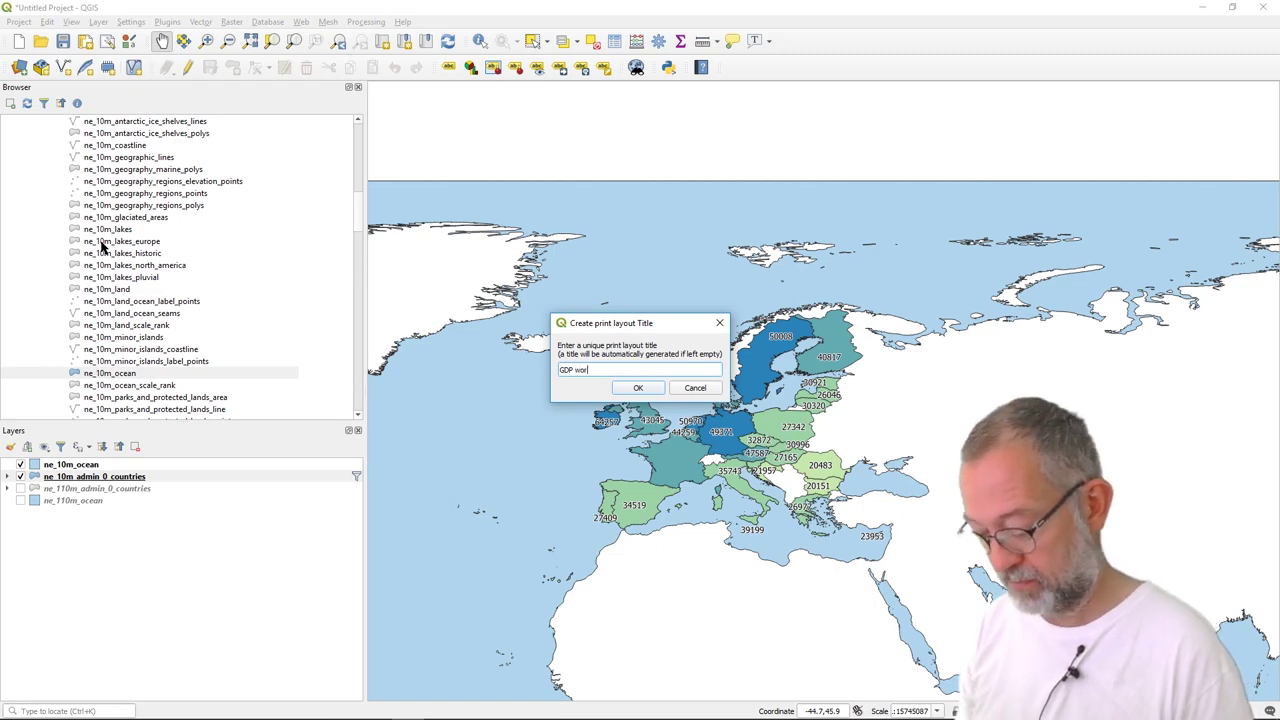
{"action": "type", "text": "ld"}
{"action": "key", "text": "Return"}
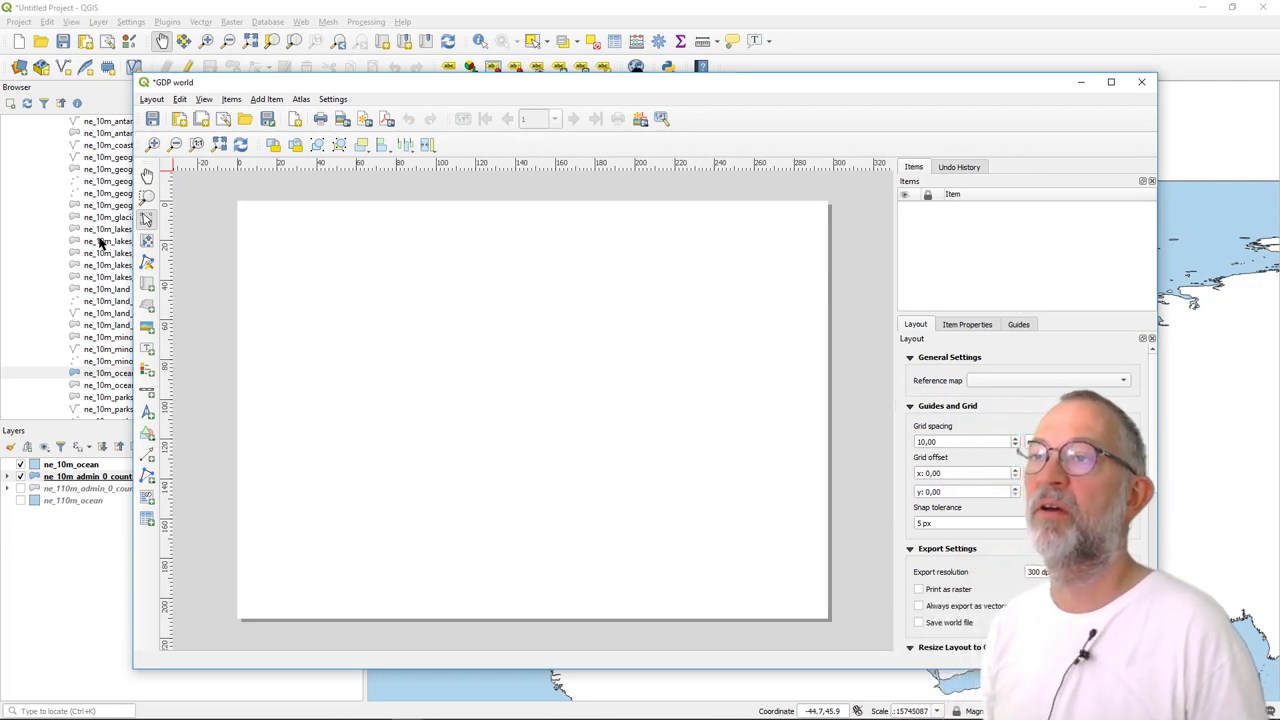
Step: Open the page properties and draw a map item about 110 by 80 mm in the lower-left part of the page
{"action": "right_click", "coordinate": [437, 260]}
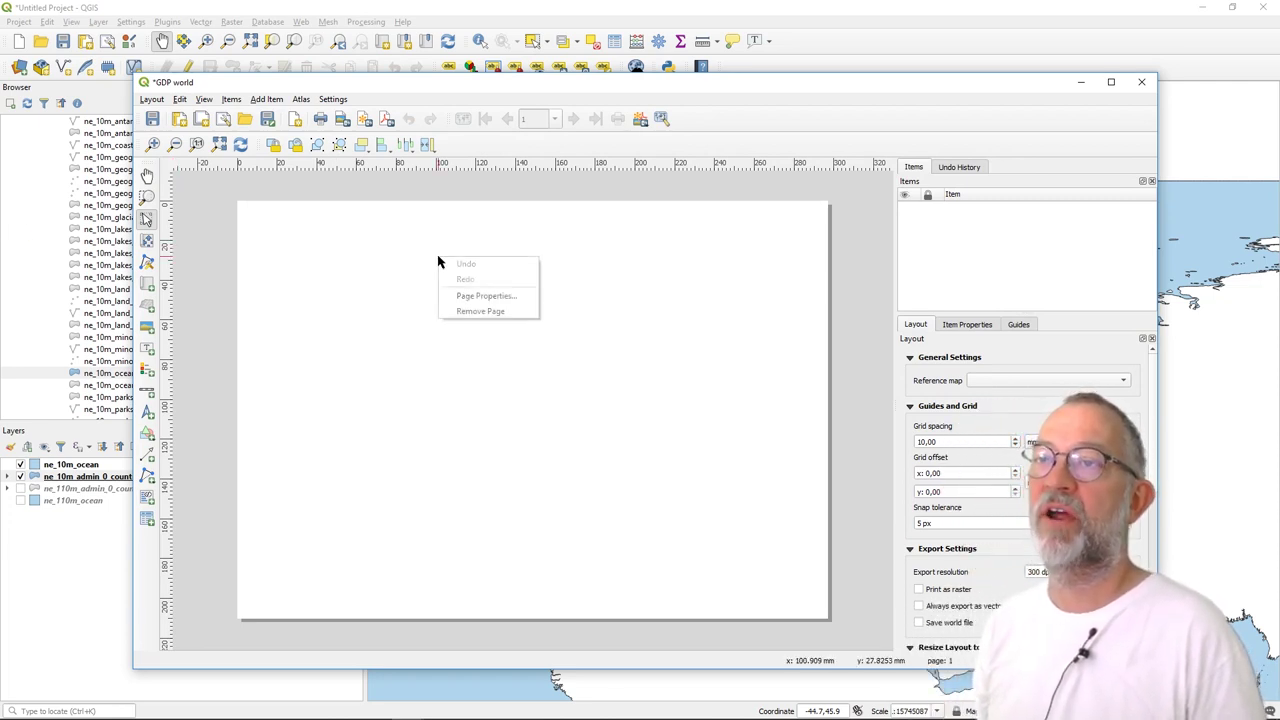
{"action": "left_click", "coordinate": [490, 296]}
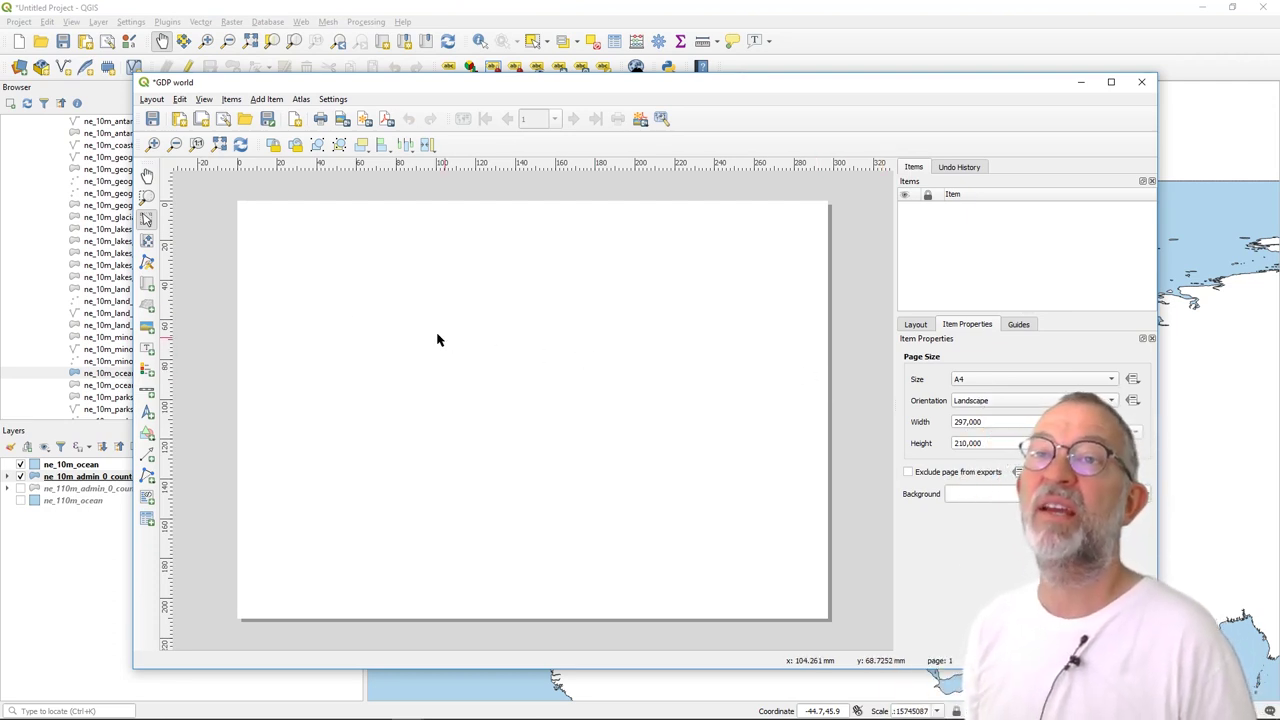
{"action": "left_click", "coordinate": [148, 286]}
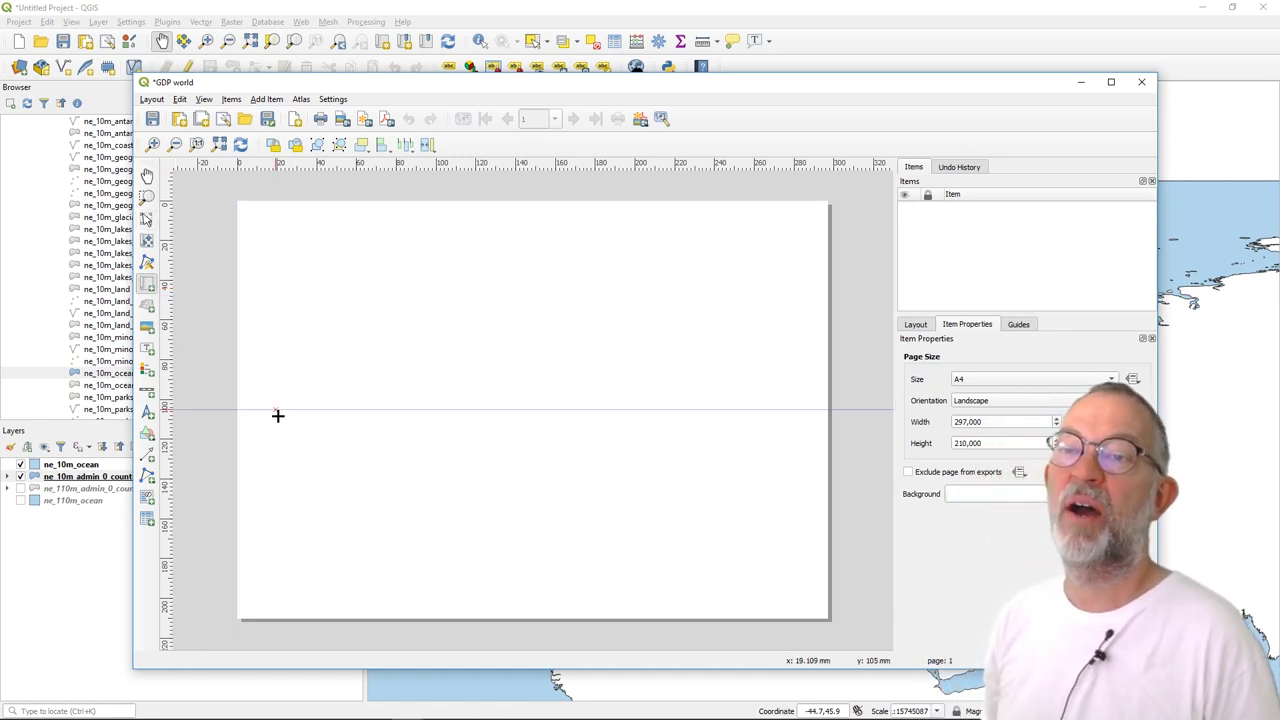
{"action": "left_click_drag", "start_coordinate": [275, 438], "coordinate": [494, 596]}
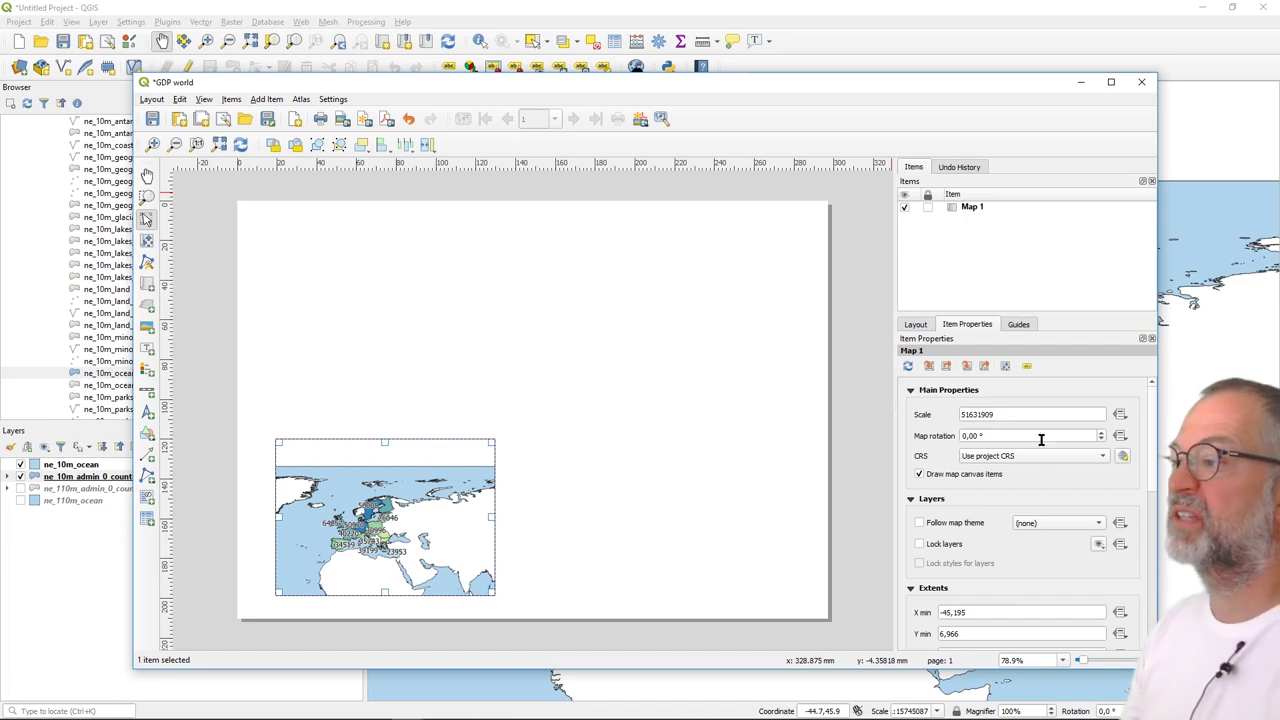
Step: Make the map item follow the world theme and zoom its content out to fit the whole world in the frame
{"action": "left_click", "coordinate": [1076, 527]}
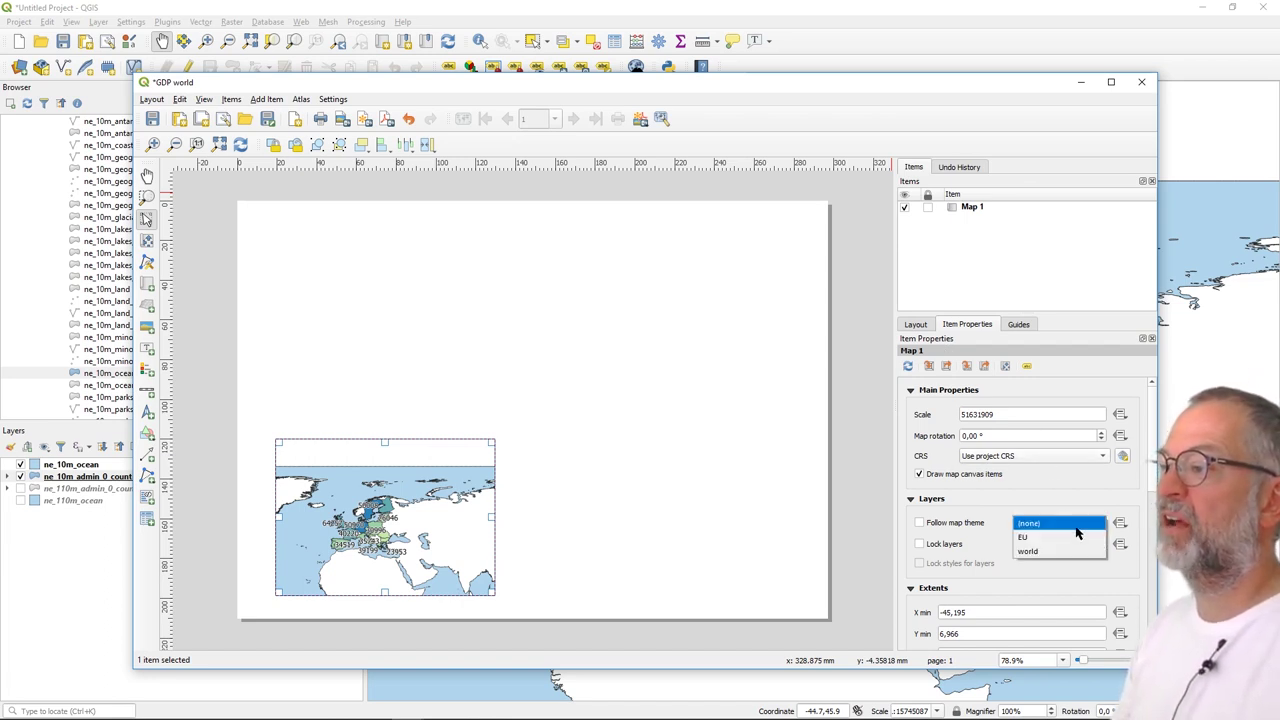
{"action": "left_click", "coordinate": [1068, 561]}
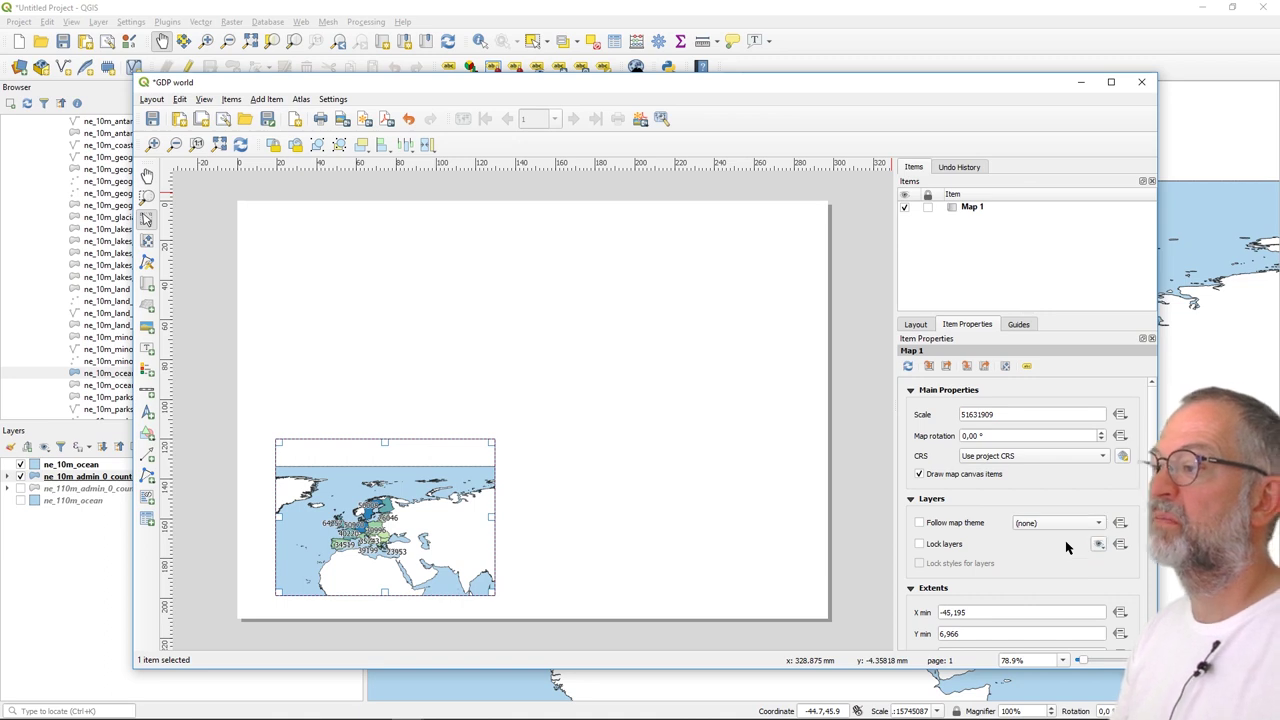
{"action": "left_click", "coordinate": [1066, 528]}
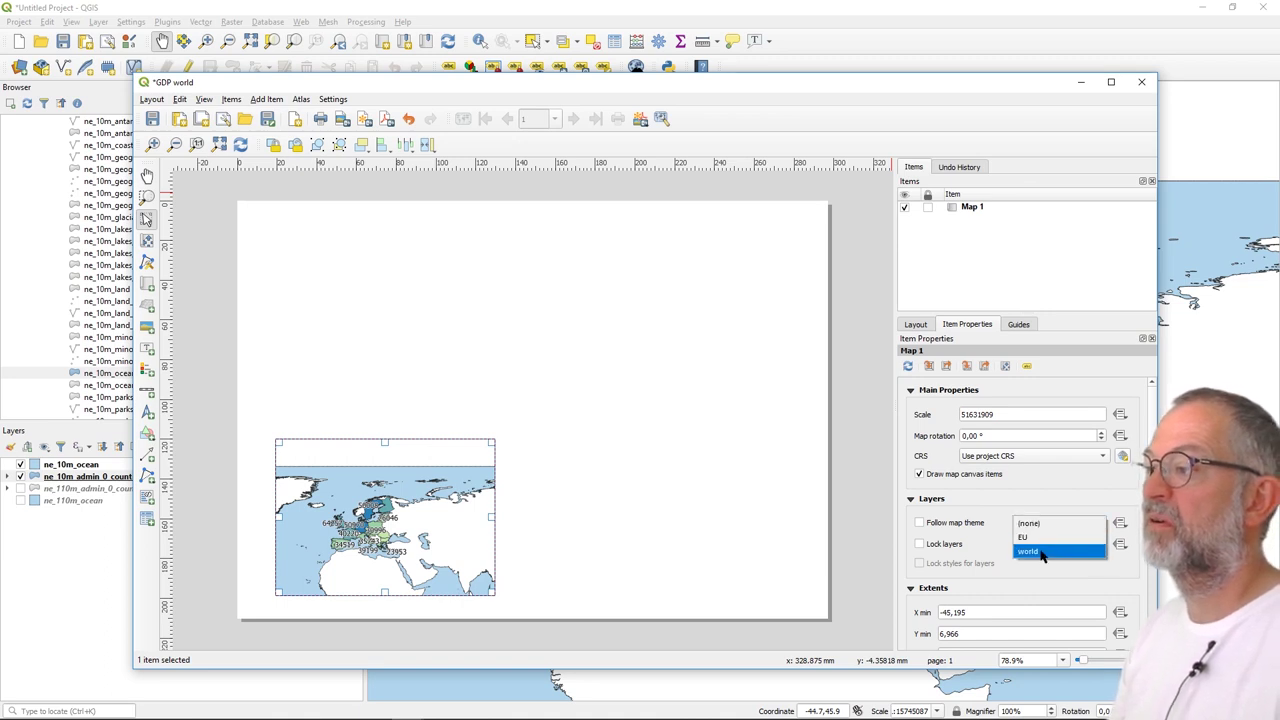
{"action": "left_click", "coordinate": [1050, 551]}
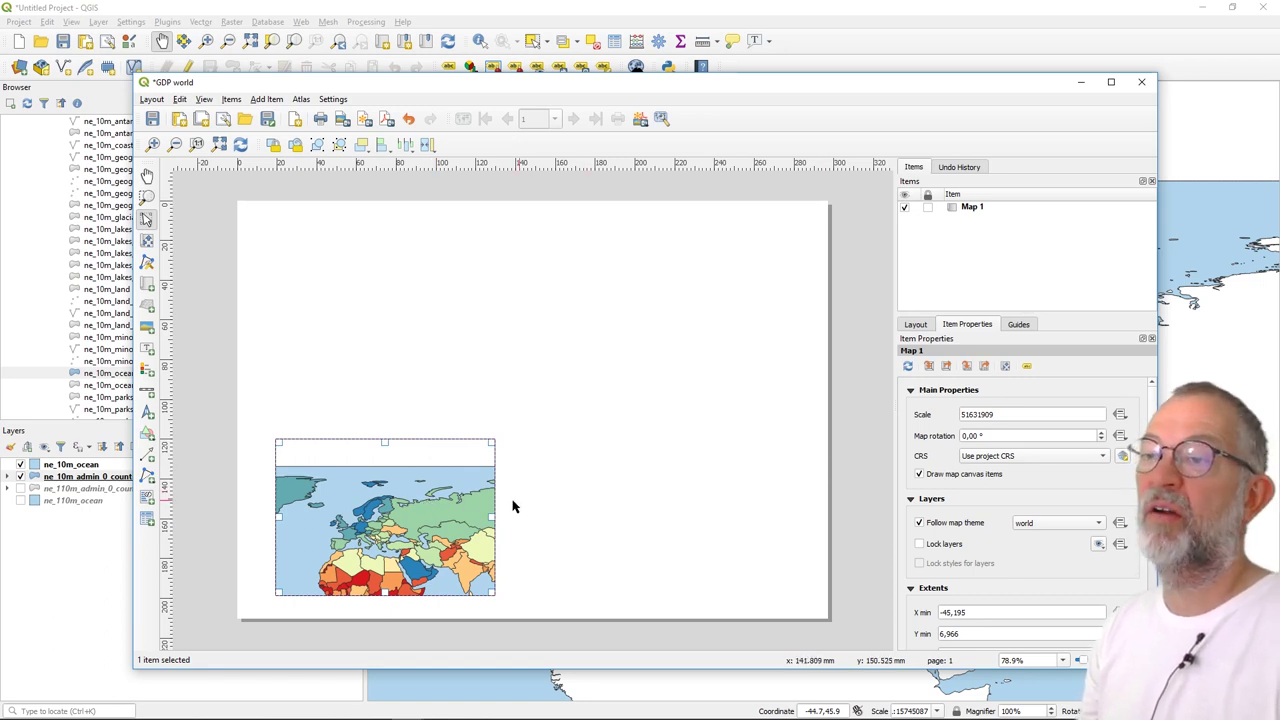
{"action": "left_click", "coordinate": [147, 240]}
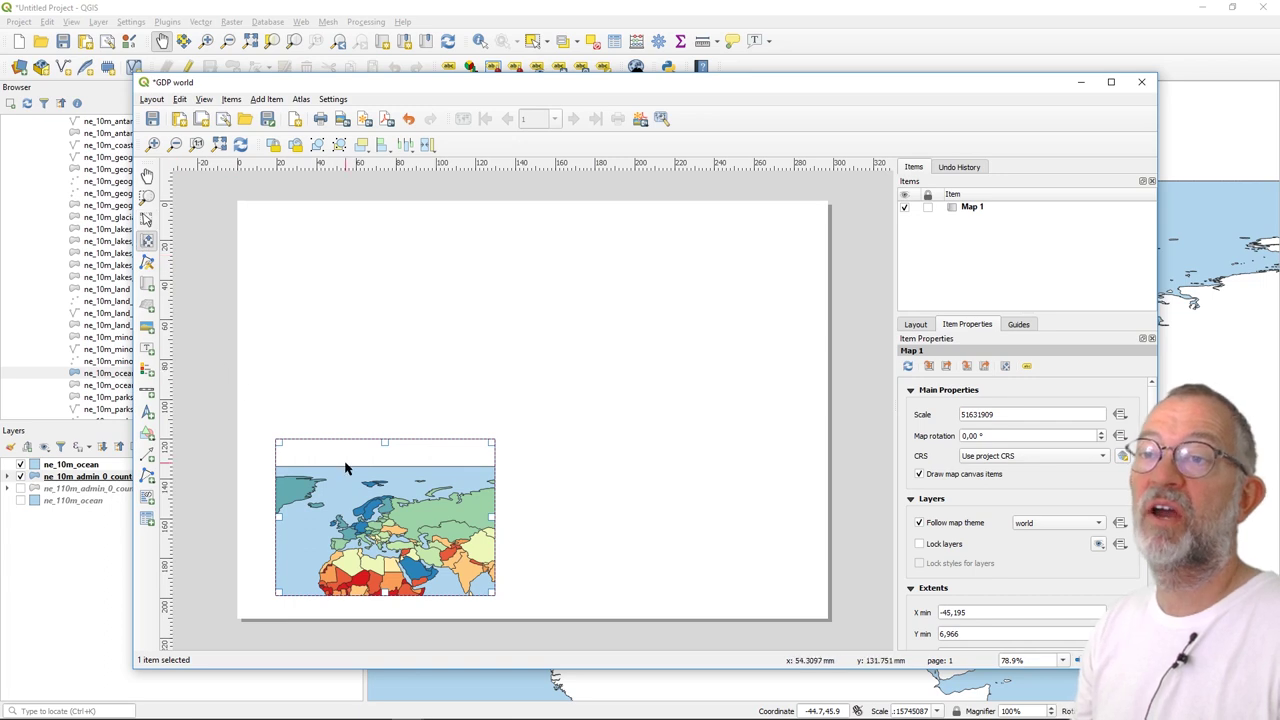
{"action": "scroll", "coordinate": [356, 513], "scroll_direction": "down", "scroll_amount": 1}
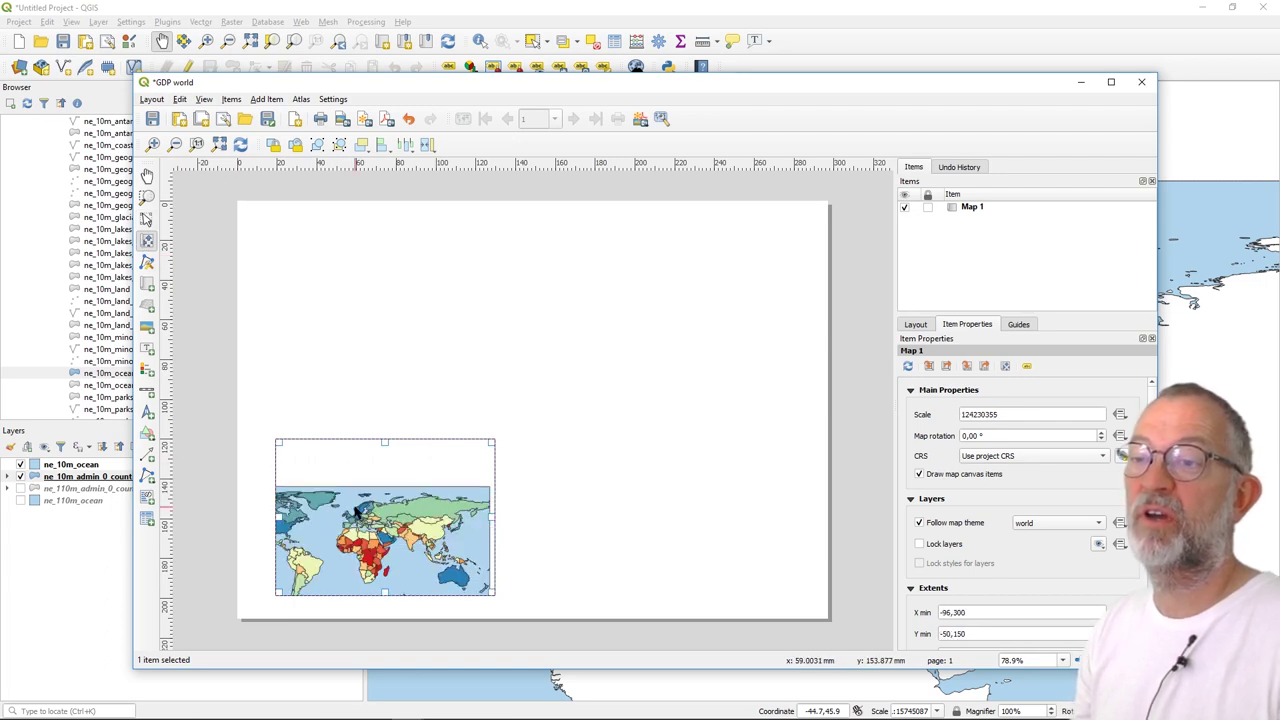
{"action": "scroll", "coordinate": [377, 553], "scroll_direction": "down", "scroll_amount": 1}
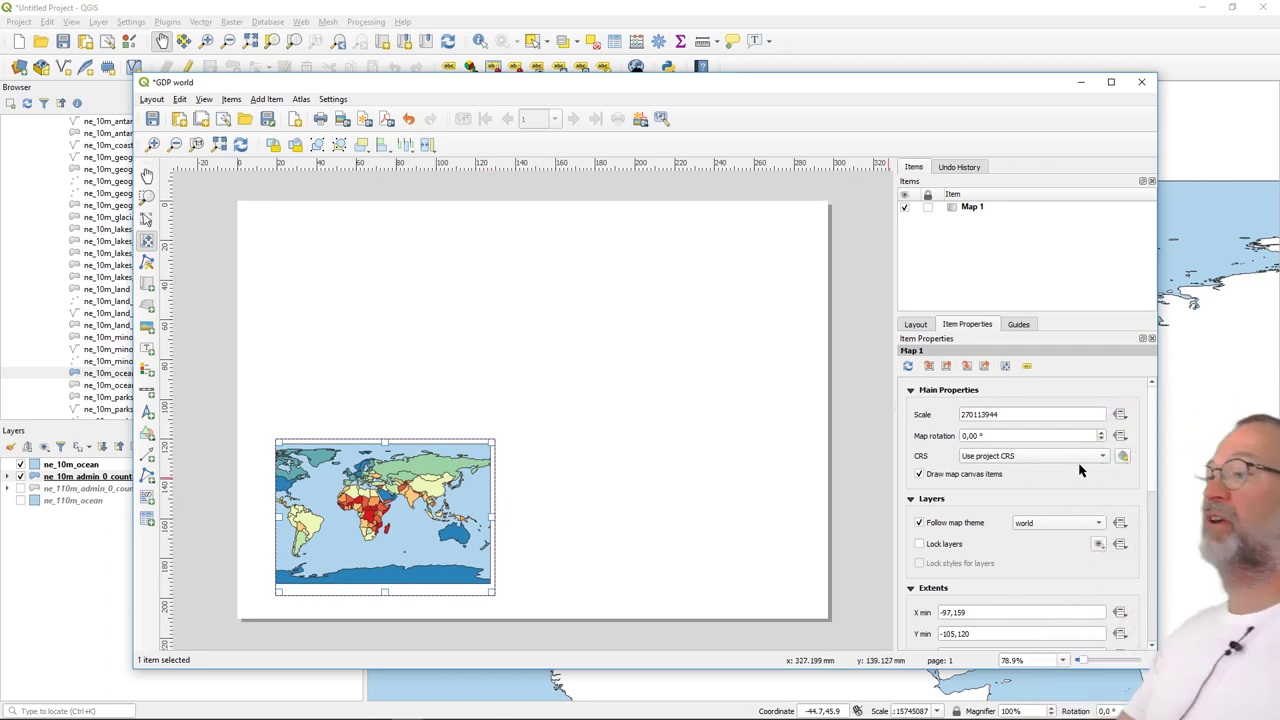
Step: Set the world map item's coordinate reference system to World_Winkel_Tripel_NGS (EPSG:54042), found with the filter "wink"
{"action": "left_click", "coordinate": [1123, 459]}
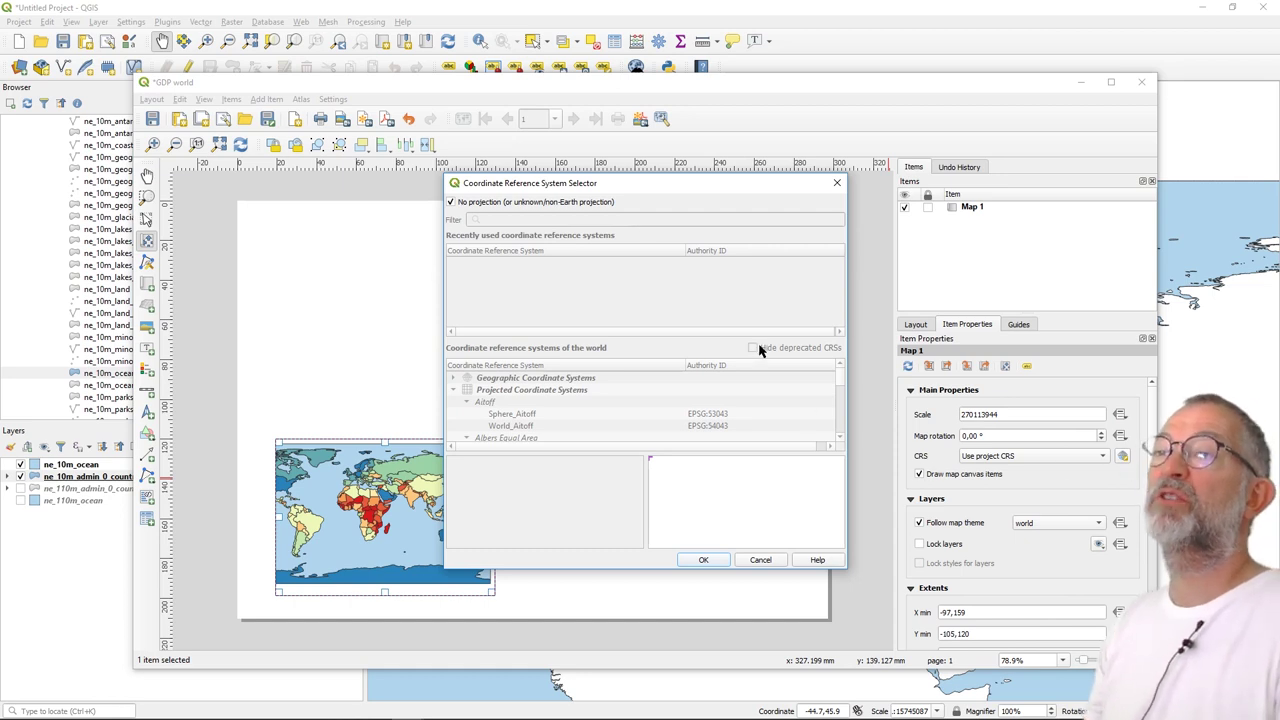
{"action": "left_click", "coordinate": [451, 202]}
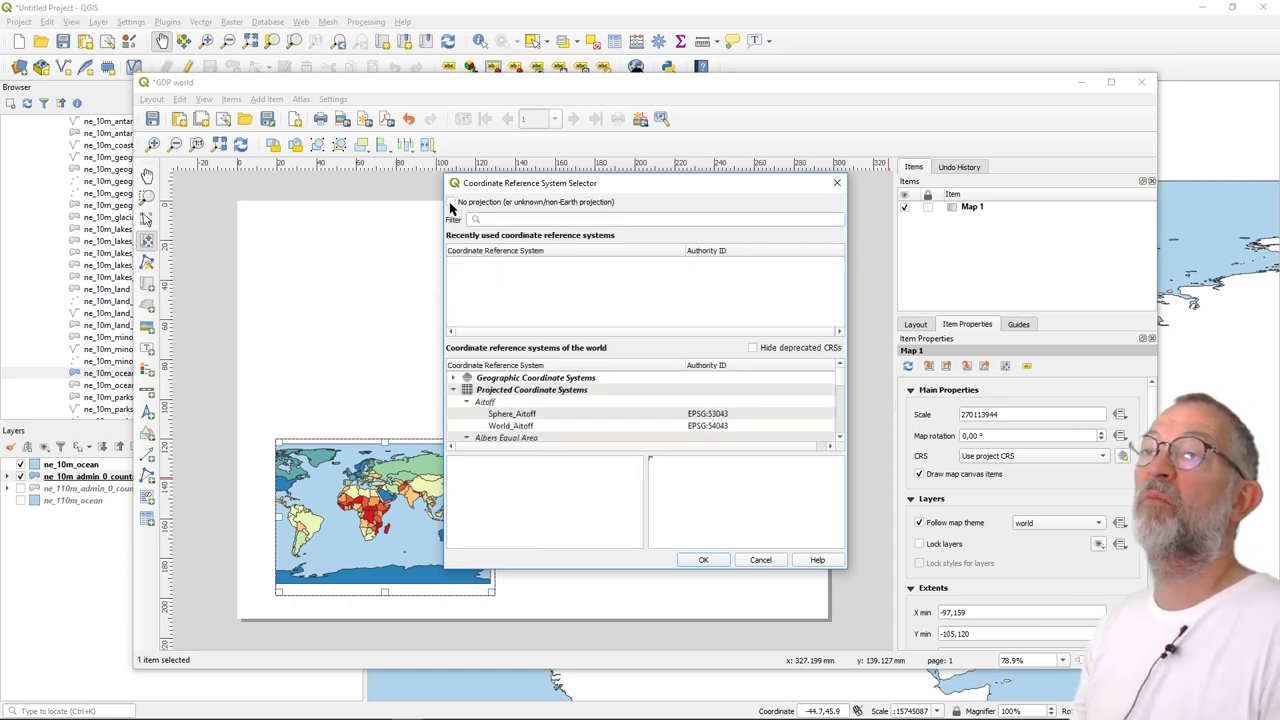
{"action": "left_click", "coordinate": [532, 218]}
{"action": "type", "text": "win"}
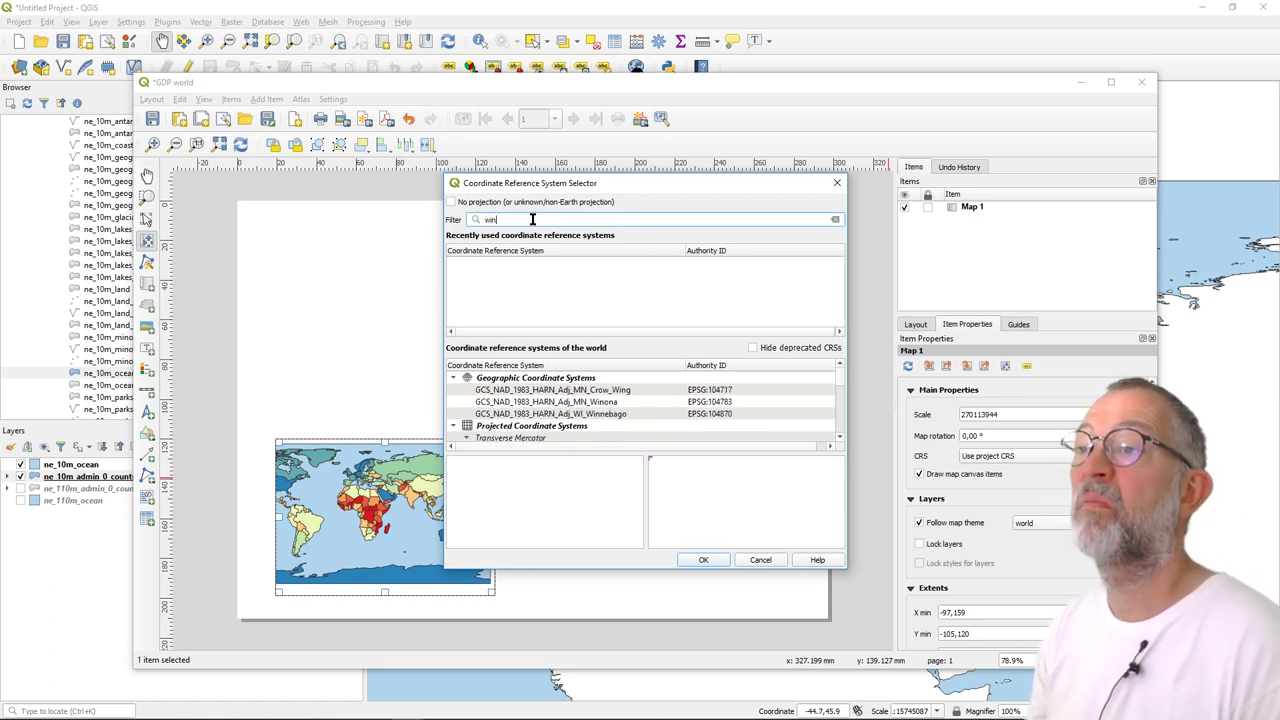
{"action": "type", "text": "k"}
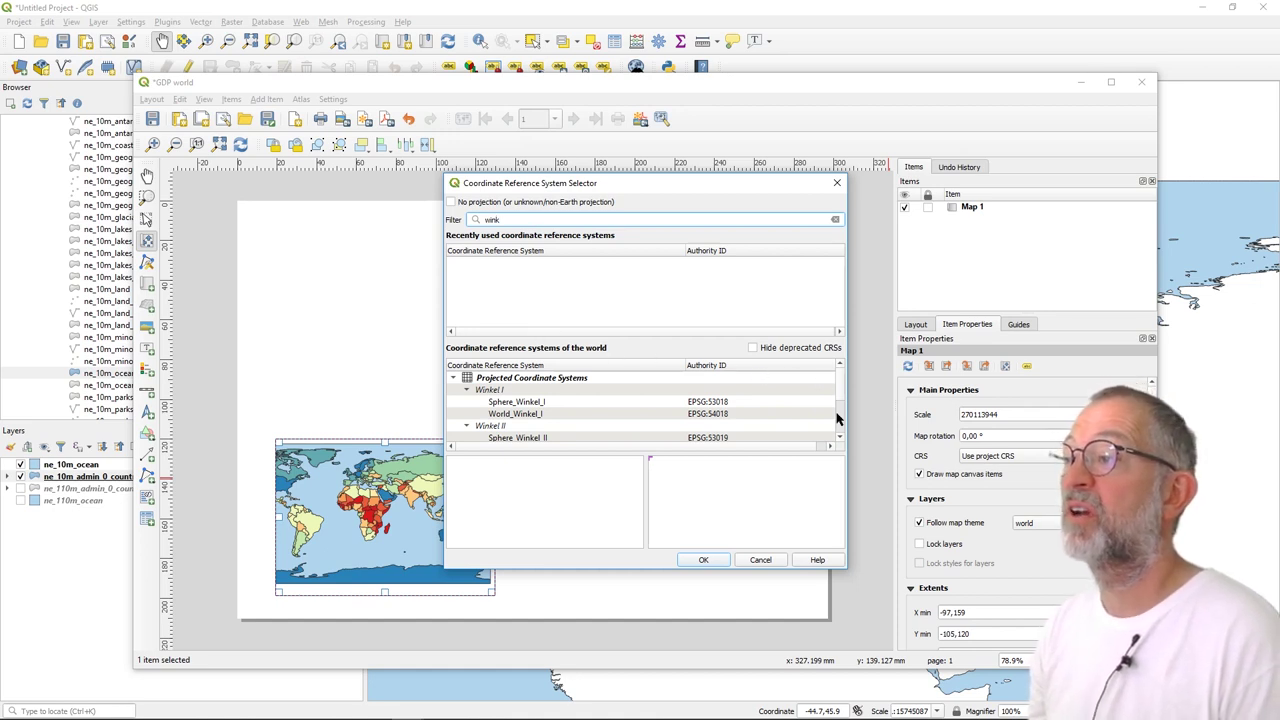
{"action": "left_click_drag", "start_coordinate": [840, 380], "coordinate": [840, 416]}
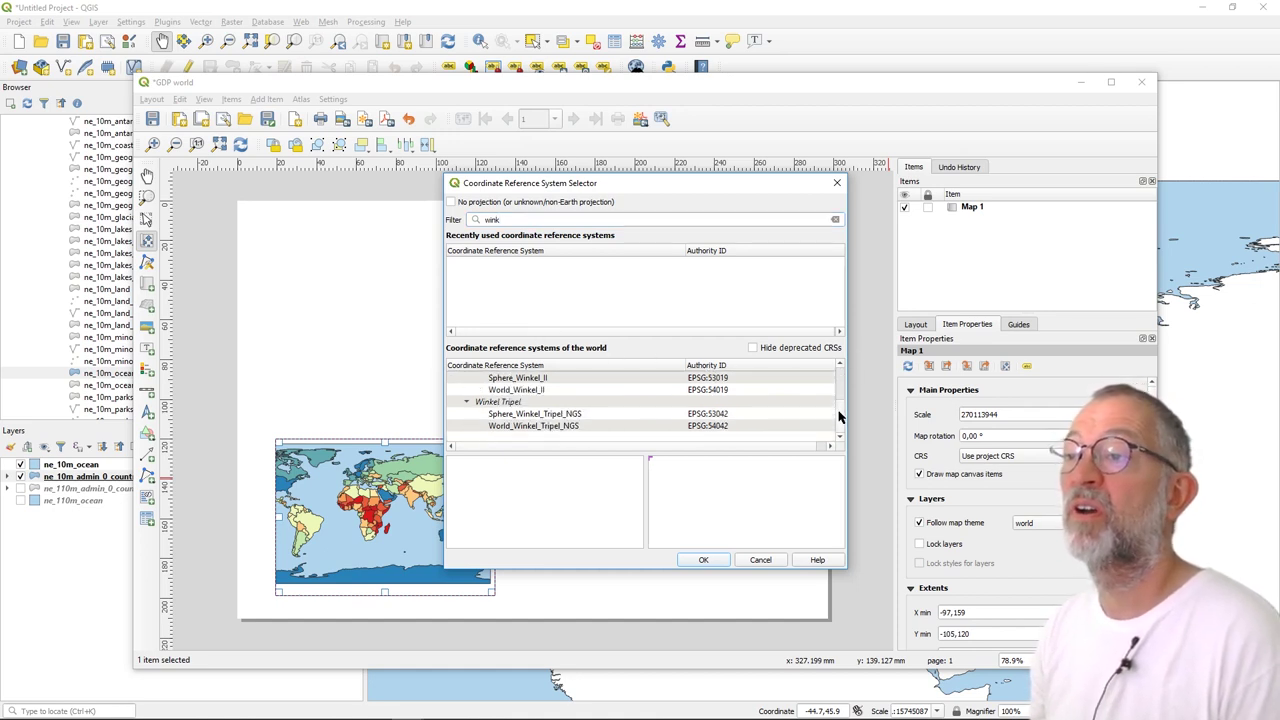
{"action": "left_click", "coordinate": [555, 428]}
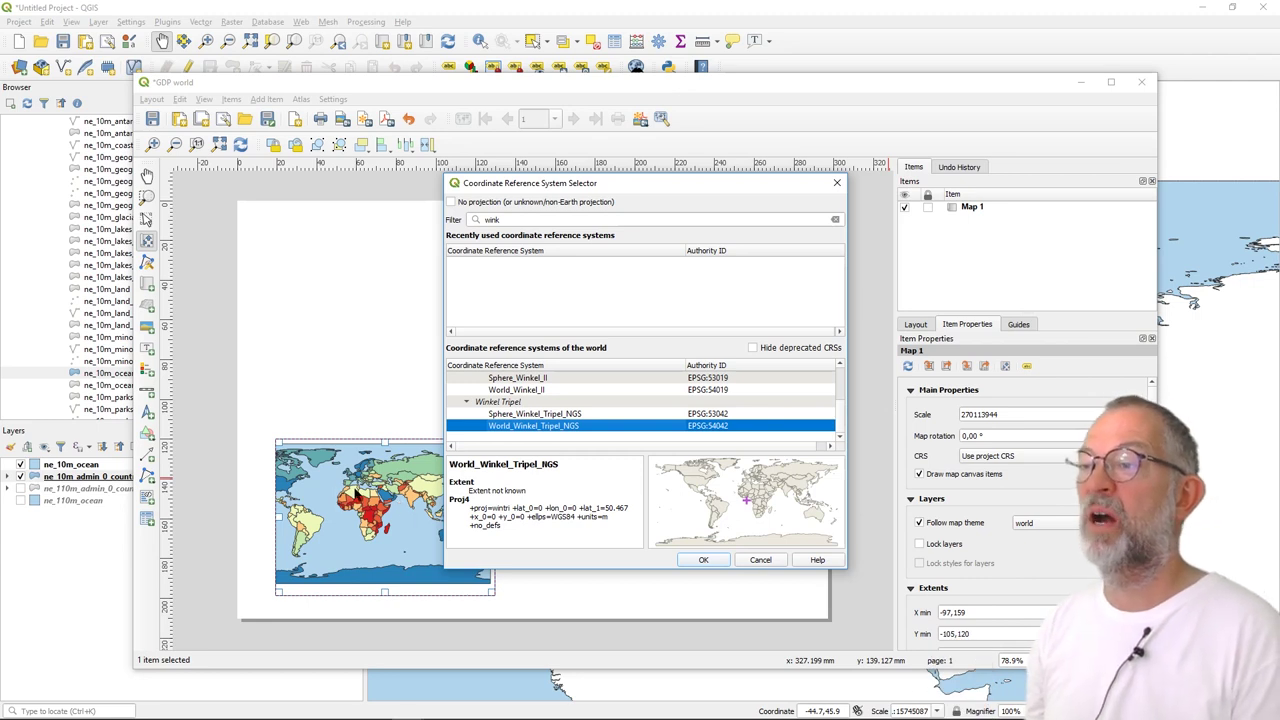
{"action": "left_click", "coordinate": [705, 561]}
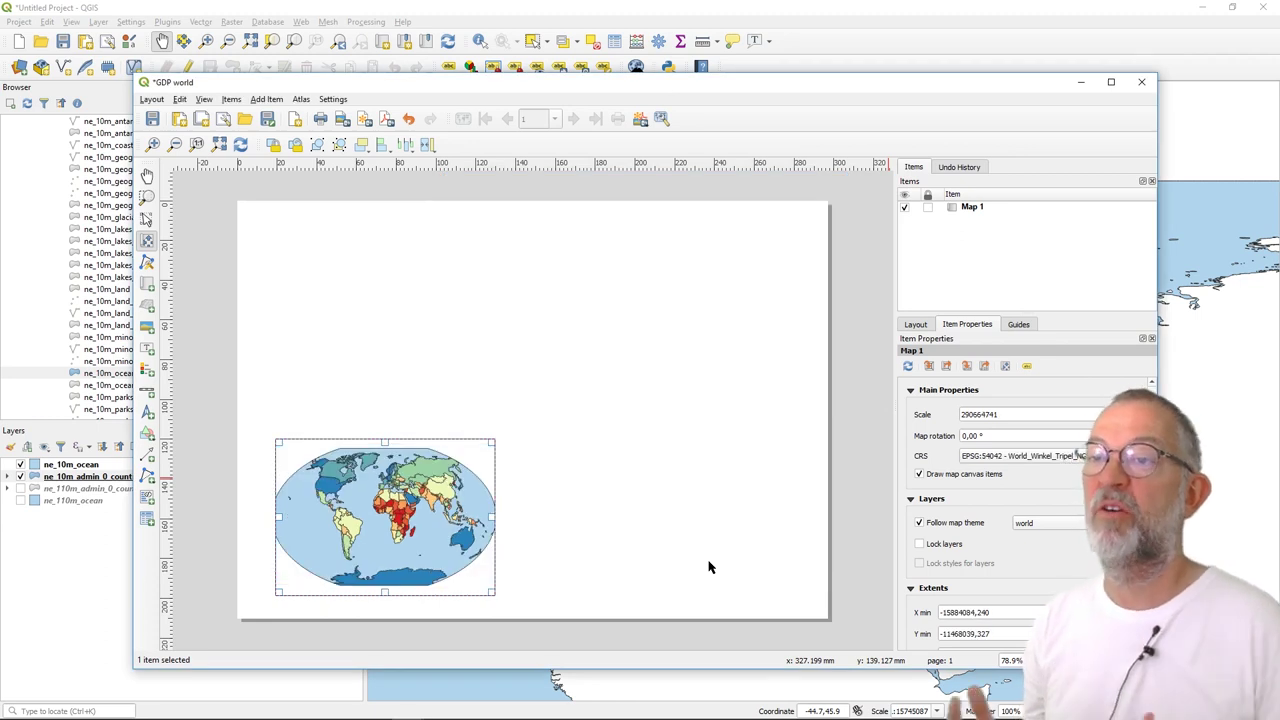
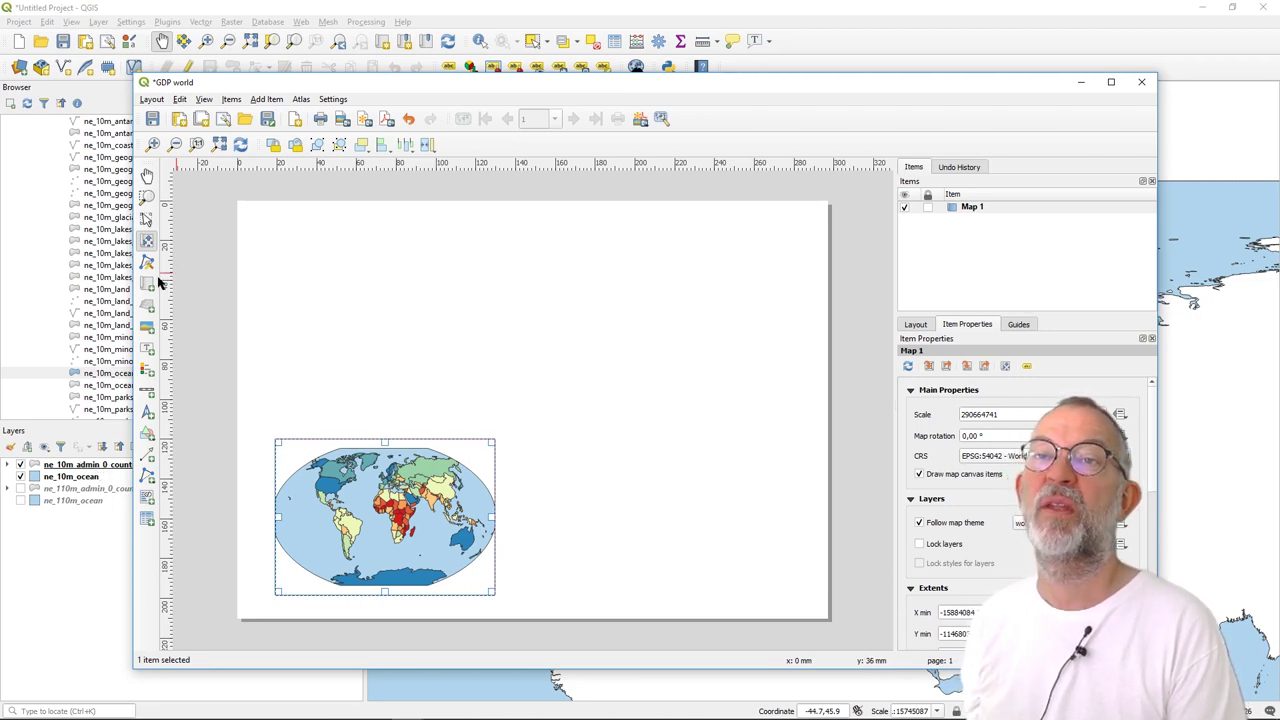
Step: Draw a second map item about 155 by 115 mm in the upper-right part of the page
{"action": "left_click", "coordinate": [148, 286]}
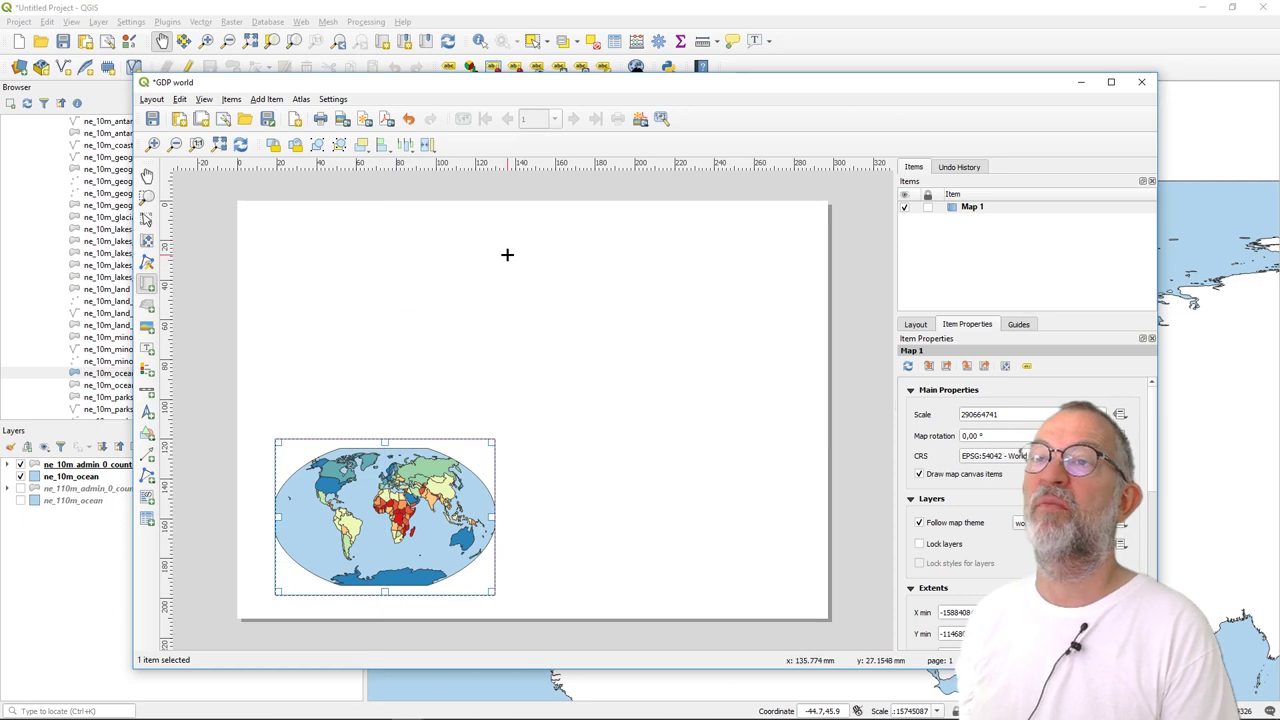
{"action": "left_click_drag", "start_coordinate": [493, 241], "coordinate": [803, 468]}
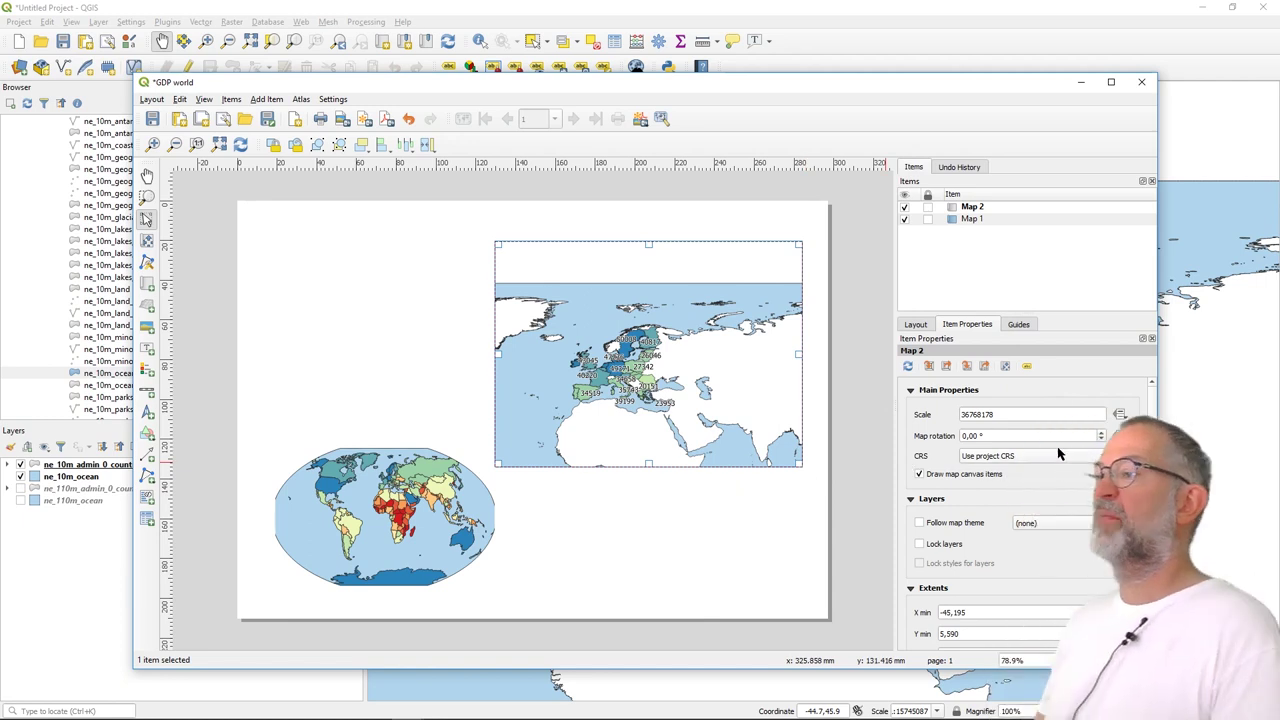
Step: Set the new map item's coordinate reference system to ETRS89 / LAEA Europe (EPSG:3035), found with the filter "euro"
{"action": "left_click", "coordinate": [1121, 456]}
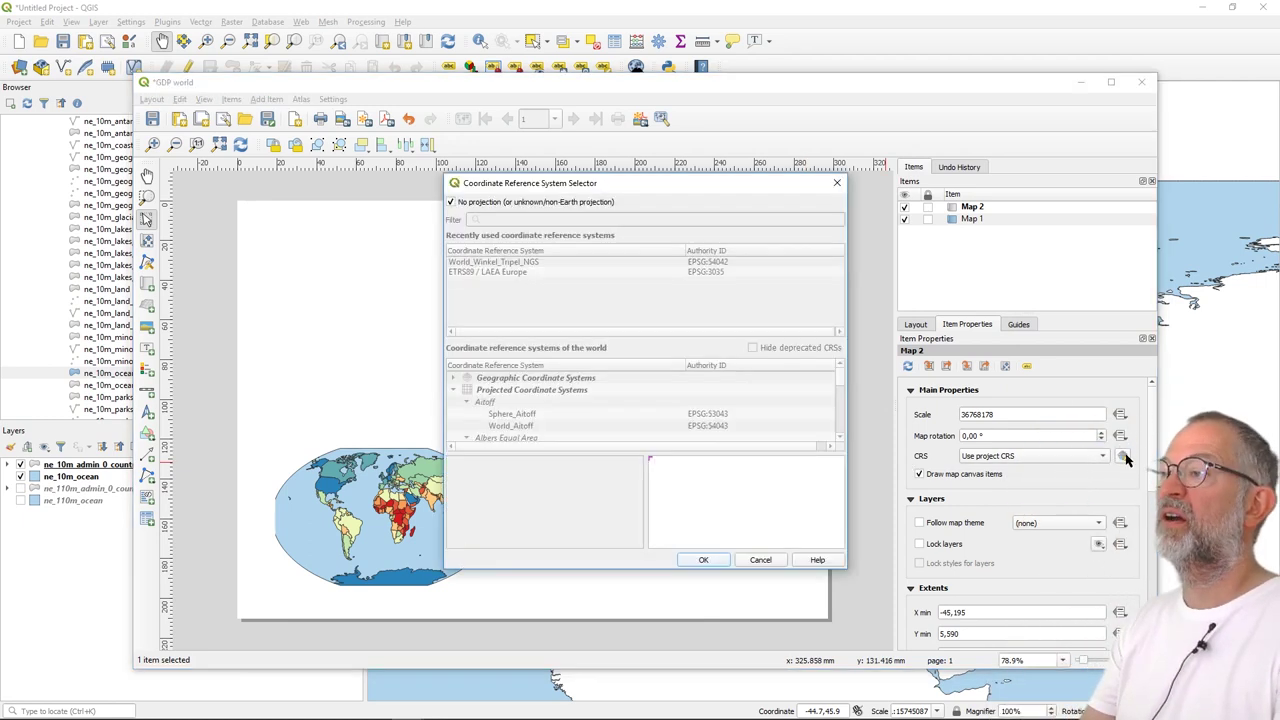
{"action": "left_click", "coordinate": [451, 202]}
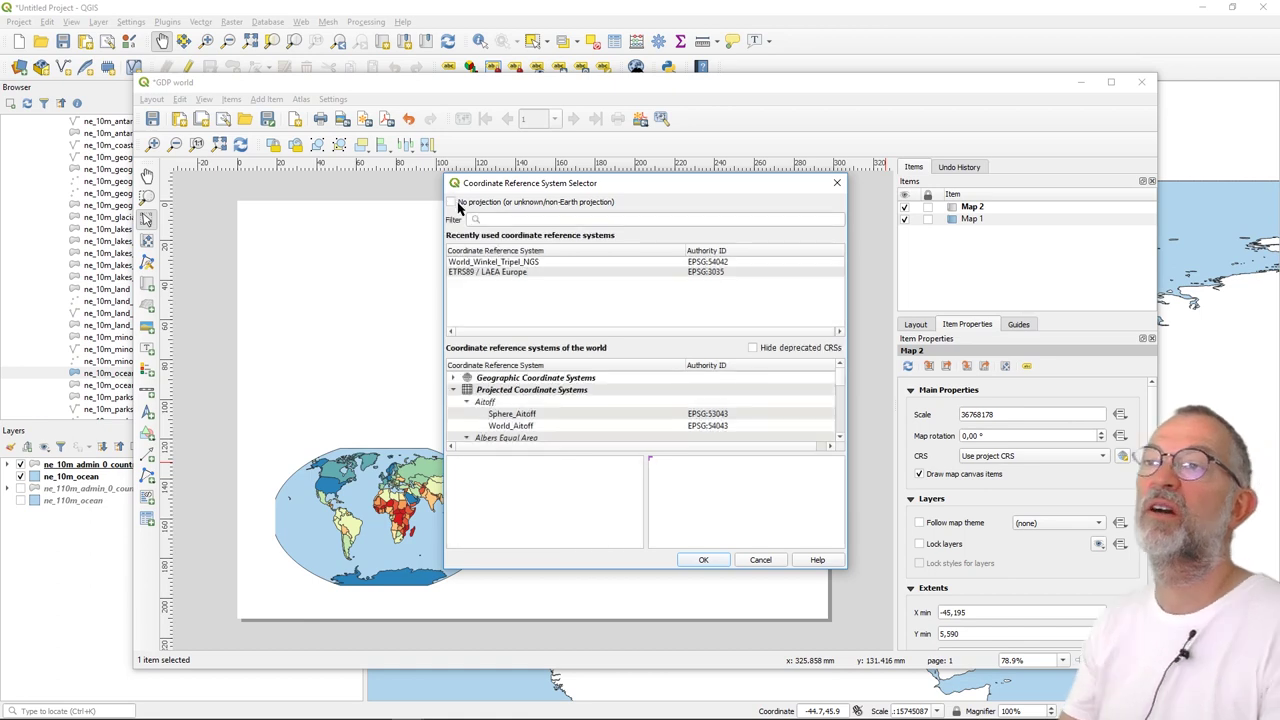
{"action": "left_click", "coordinate": [531, 217]}
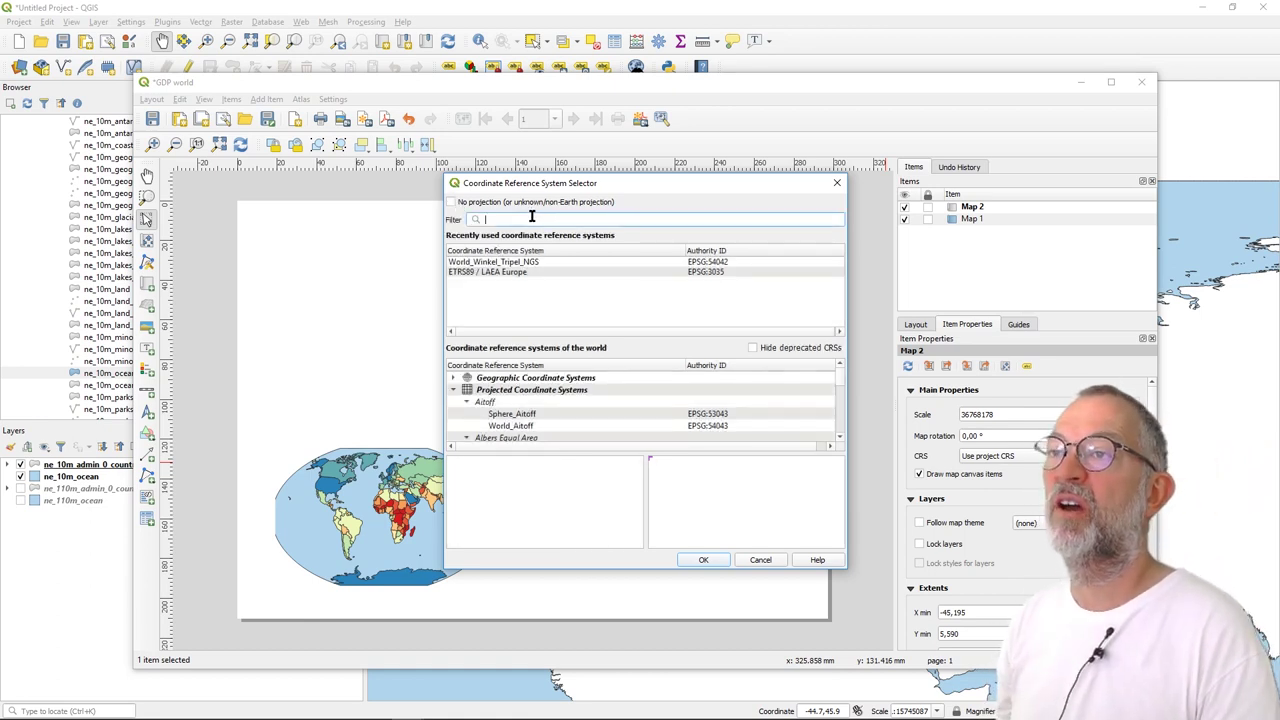
{"action": "type", "text": "euro"}
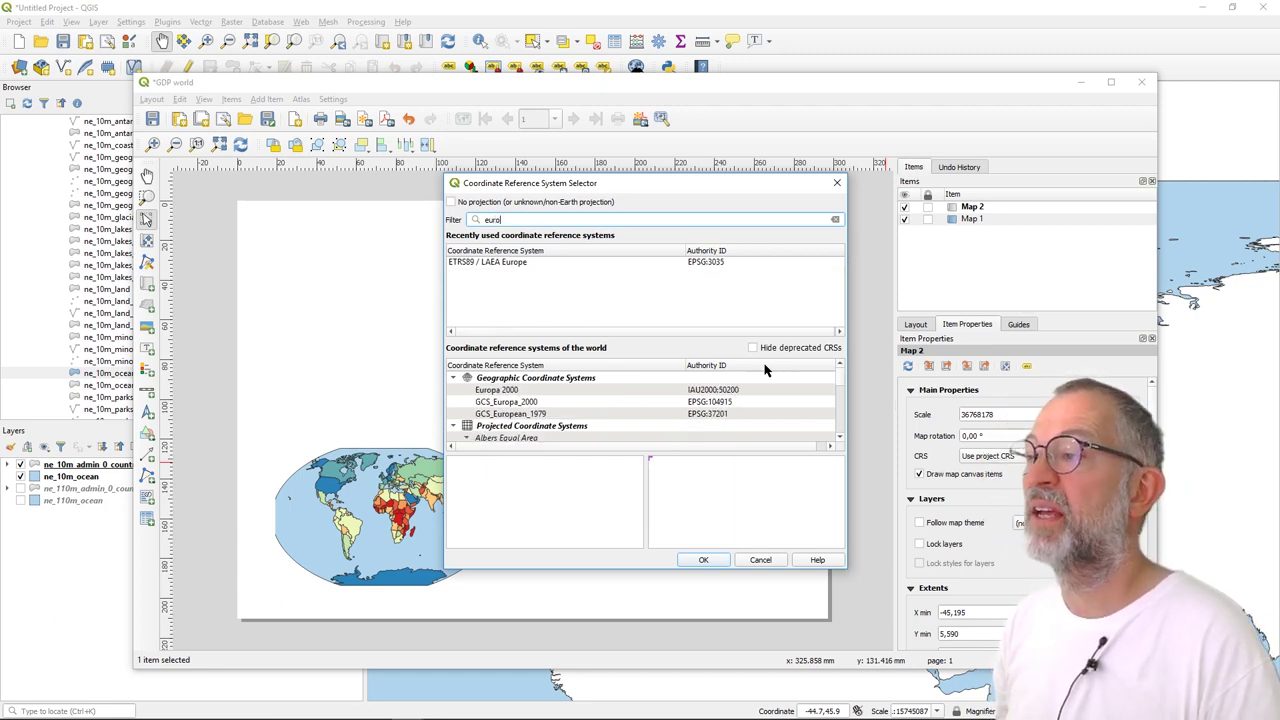
{"action": "left_click", "coordinate": [844, 439]}
{"action": "left_click", "coordinate": [844, 439]}
{"action": "left_click", "coordinate": [844, 439]}
{"action": "left_click", "coordinate": [844, 439]}
{"action": "left_click", "coordinate": [844, 439]}
{"action": "left_click", "coordinate": [840, 438]}
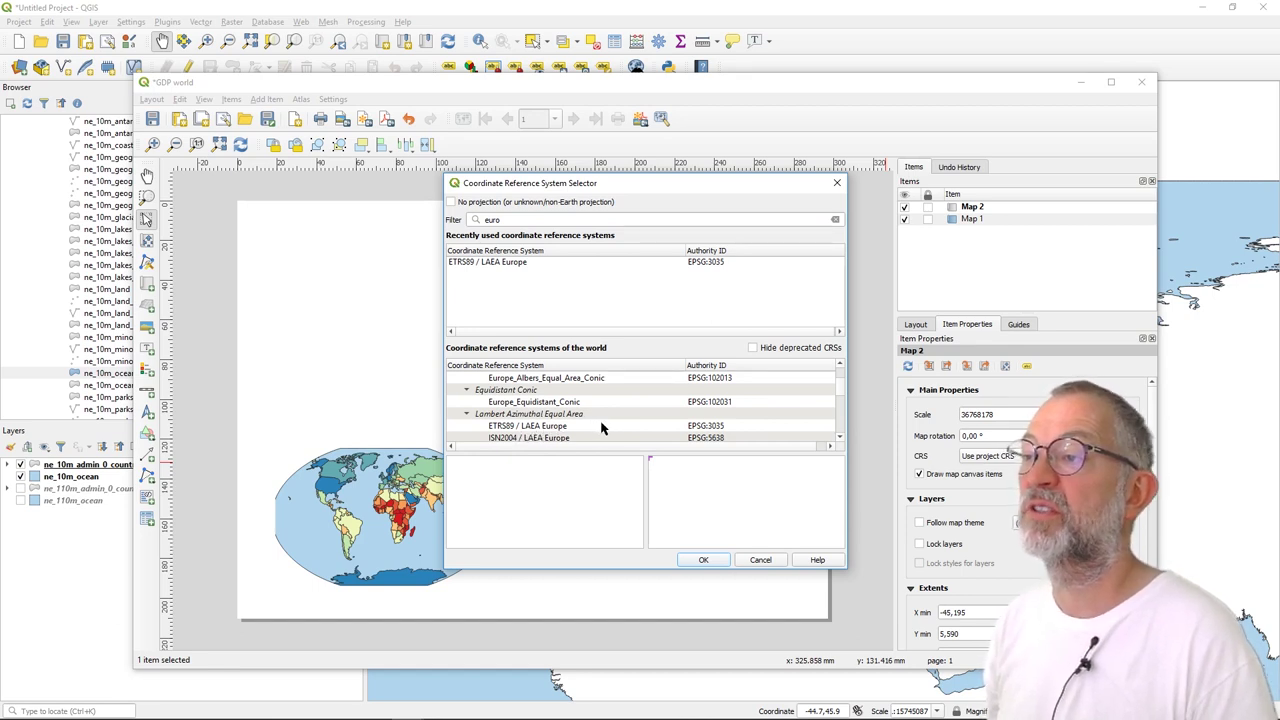
{"action": "left_click", "coordinate": [549, 427]}
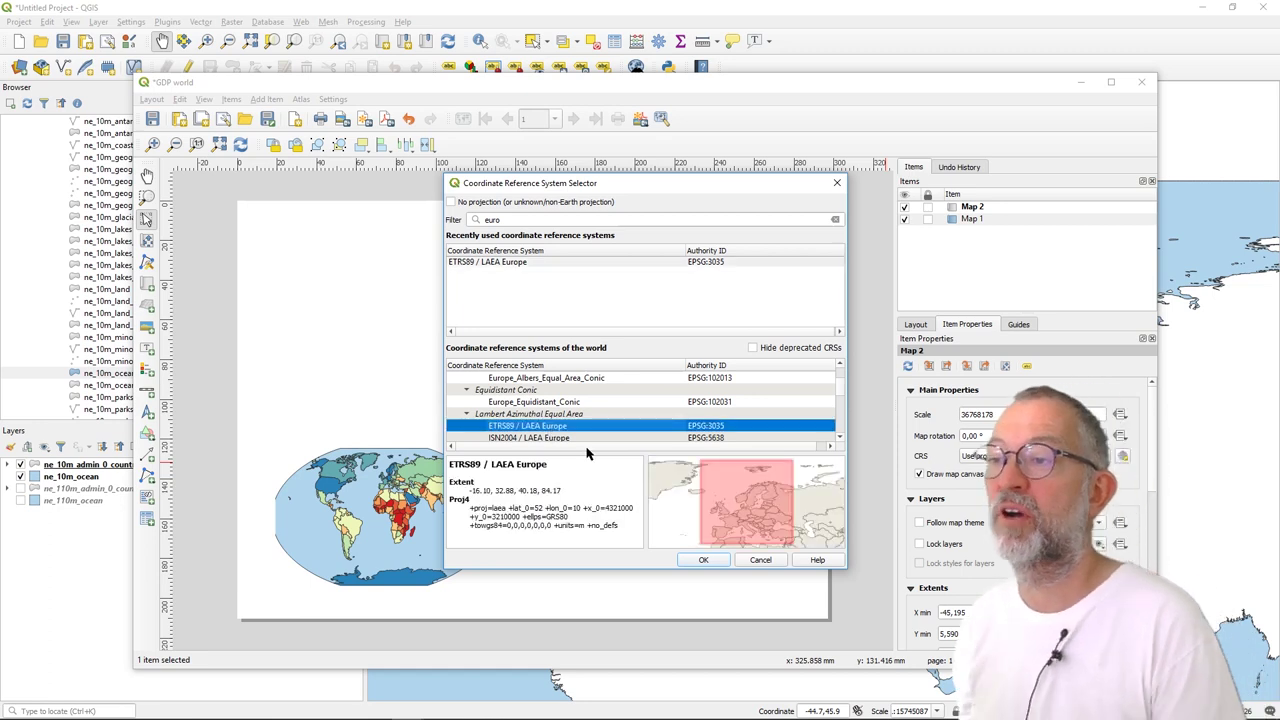
{"action": "left_click", "coordinate": [703, 561]}
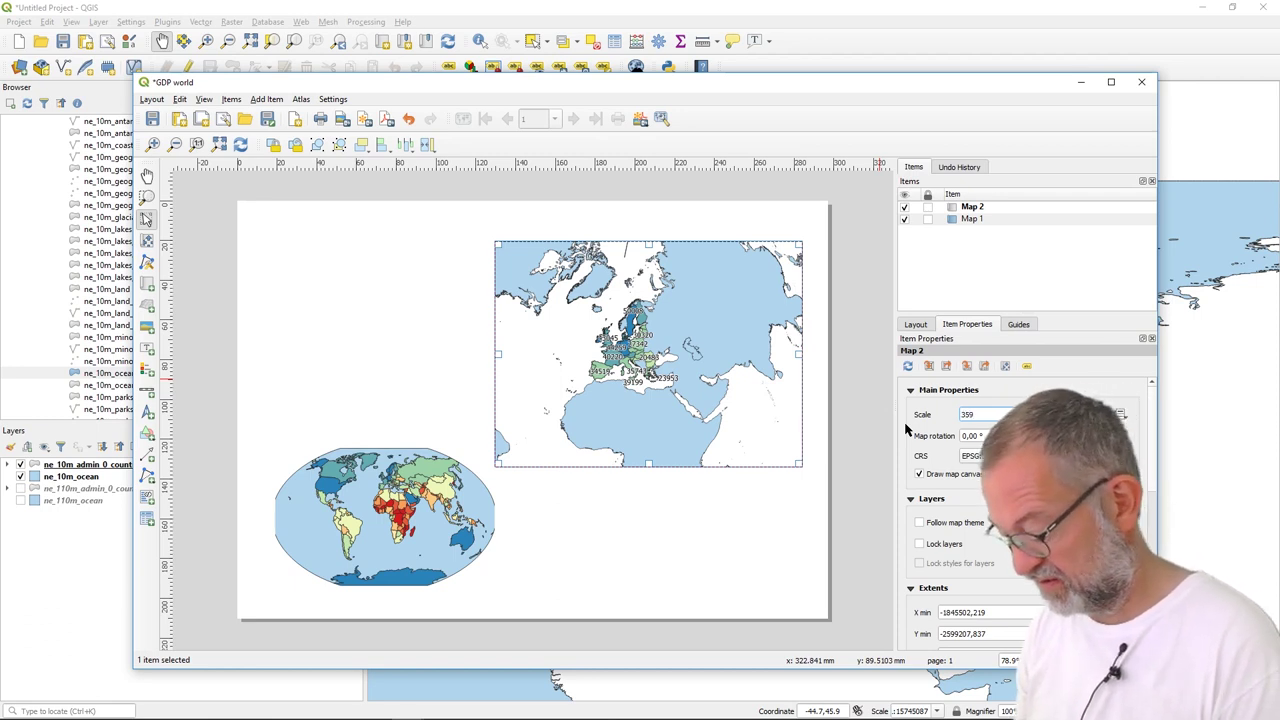
Step: Set the scale of the Europe map item to 35000000
{"action": "key", "text": "BackSpace"}
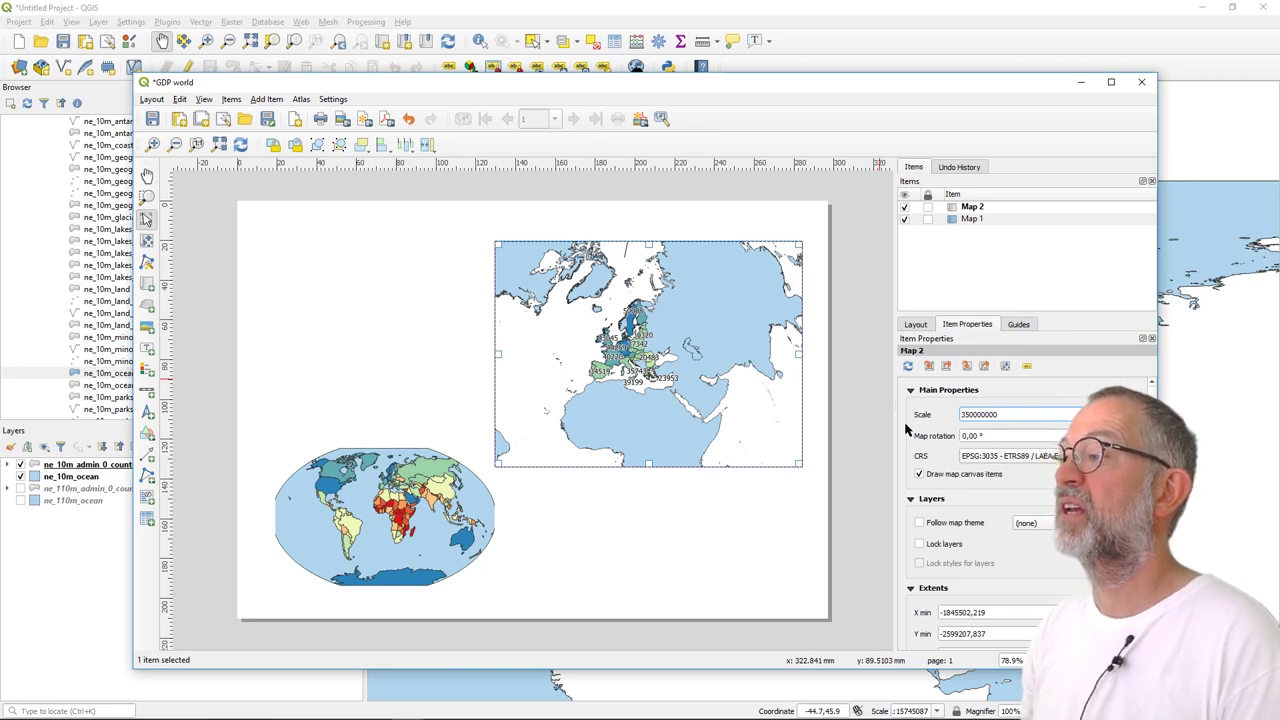
{"action": "type", "text": "0000000"}
{"action": "key", "text": "Return"}
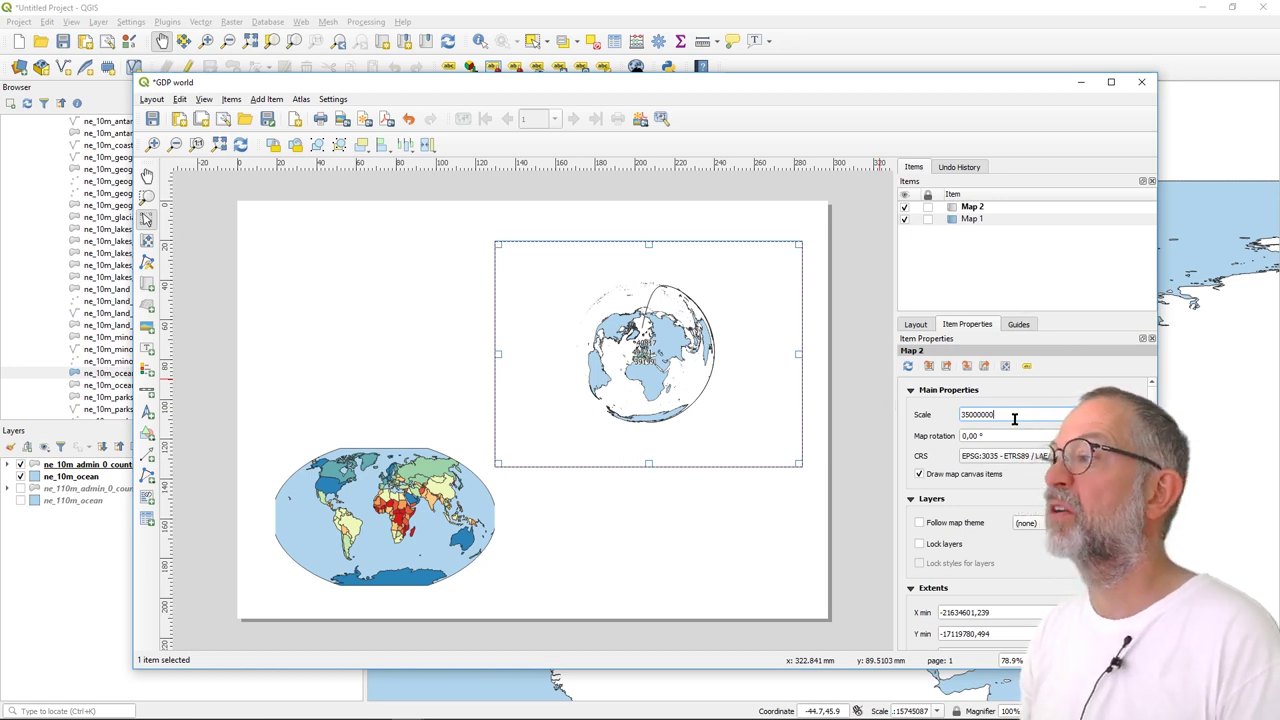
{"action": "key", "text": "Return"}
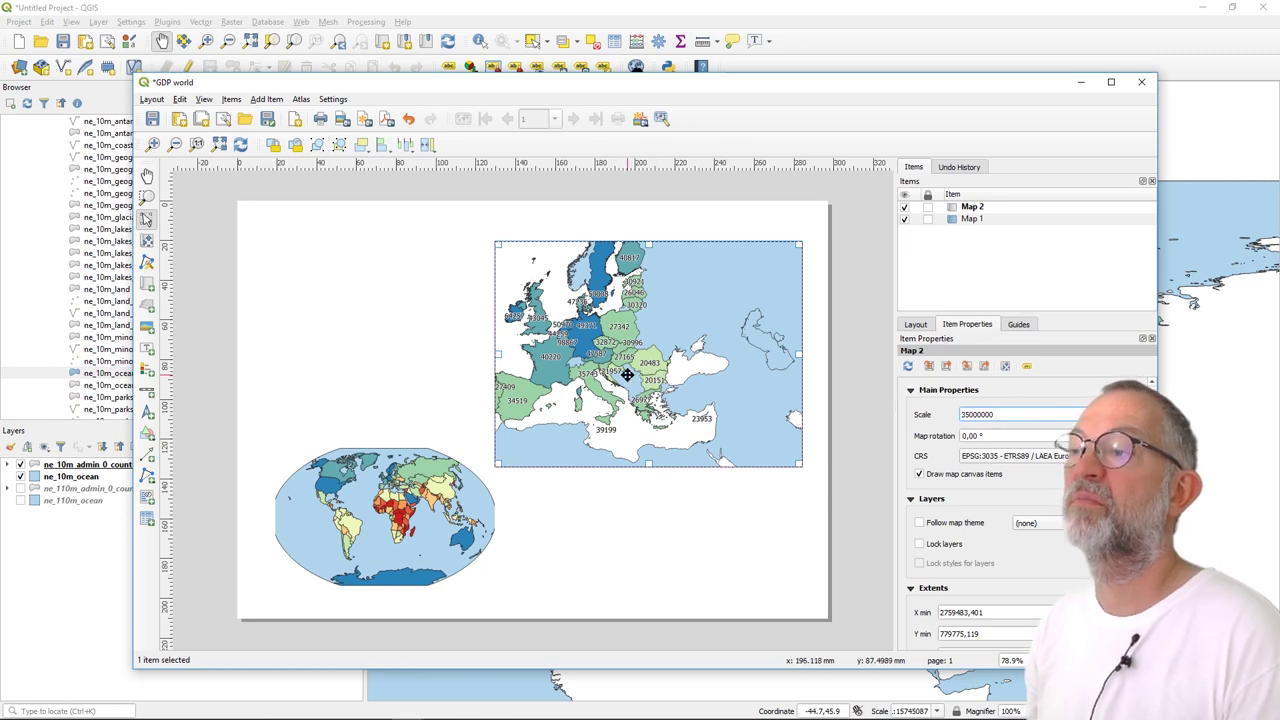
Step: Move the Europe map item about 6 mm up the page and shift its content so the EU countries fit inside the frame
{"action": "left_click_drag", "start_coordinate": [627, 374], "coordinate": [625, 364]}
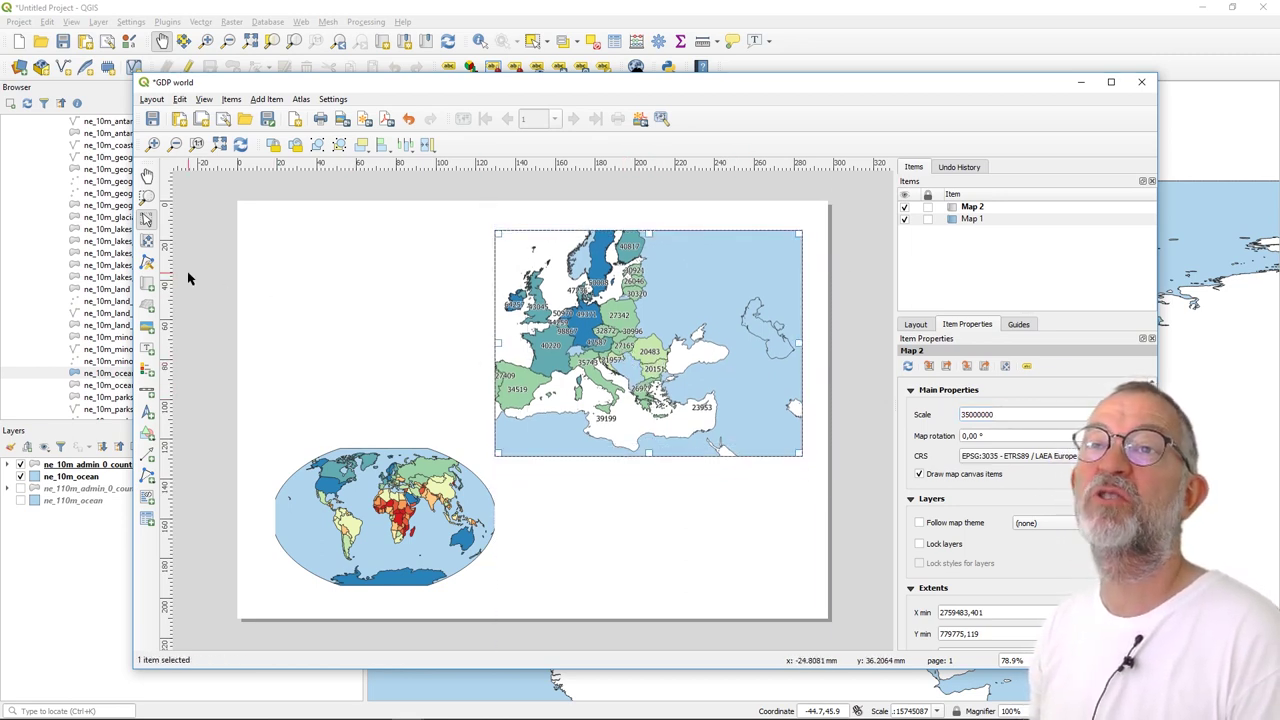
{"action": "left_click", "coordinate": [147, 240]}
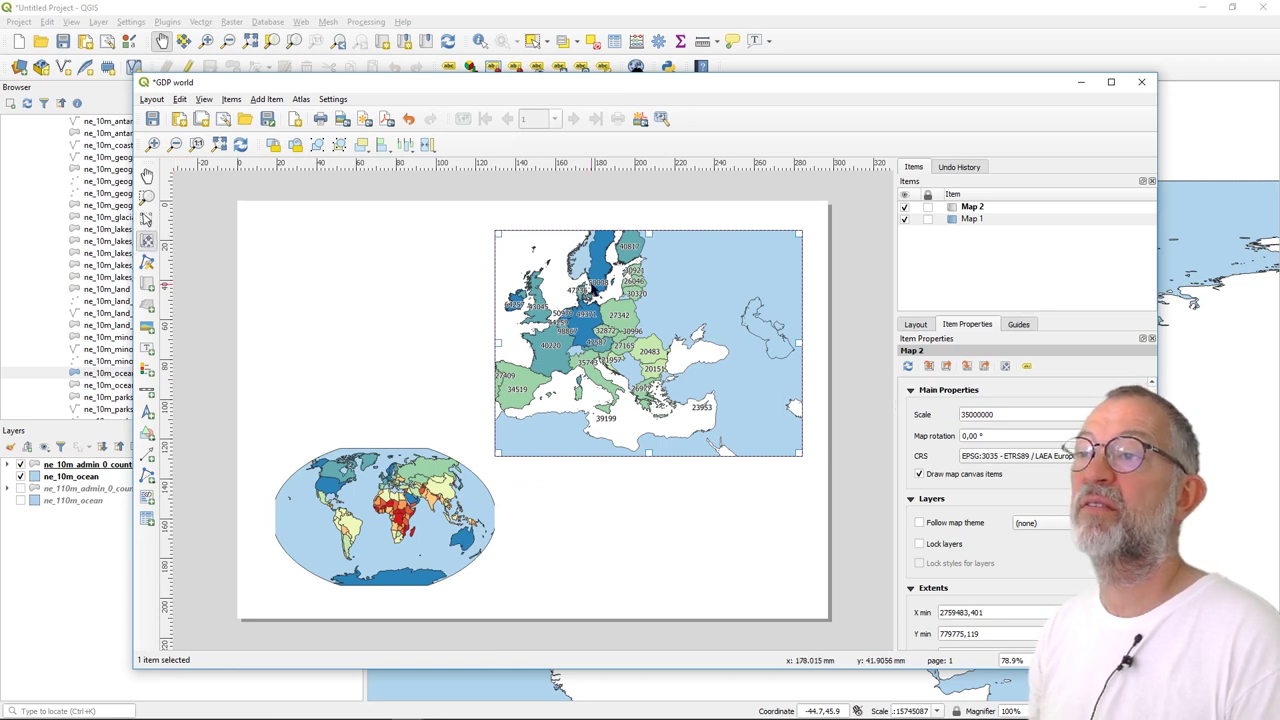
{"action": "left_click", "coordinate": [150, 243]}
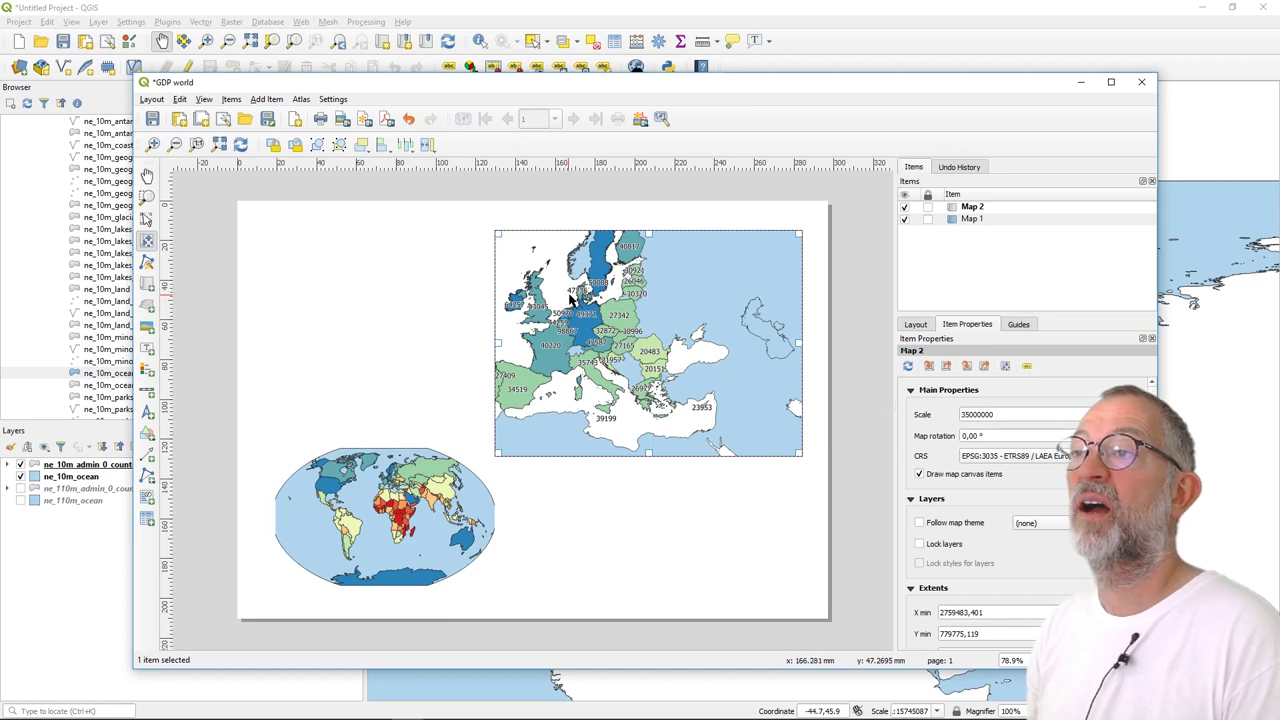
{"action": "left_click_drag", "start_coordinate": [568, 298], "coordinate": [604, 335]}
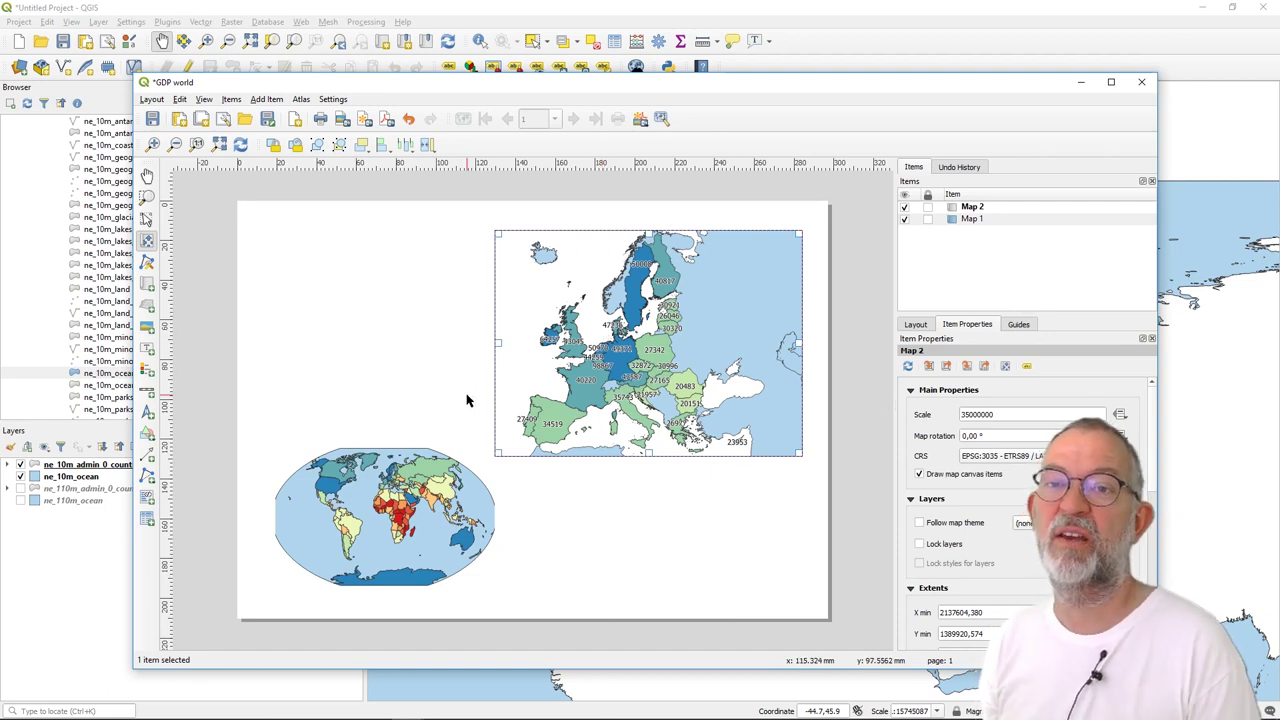
Step: In the main project, set the graduated legend format of the ne_110m_admin_0_countries layer to "From %1 to %2 USD"
{"action": "left_click", "coordinate": [91, 539]}
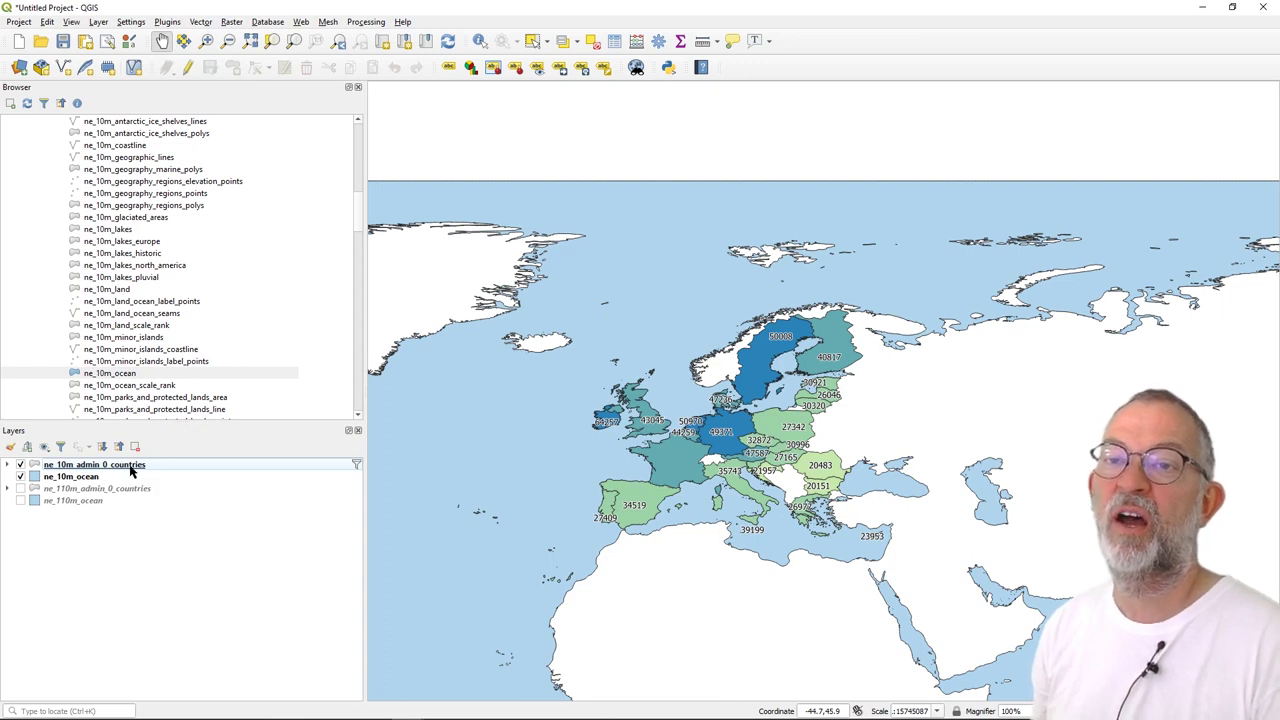
{"action": "mouse_move", "coordinate": [131, 471]}
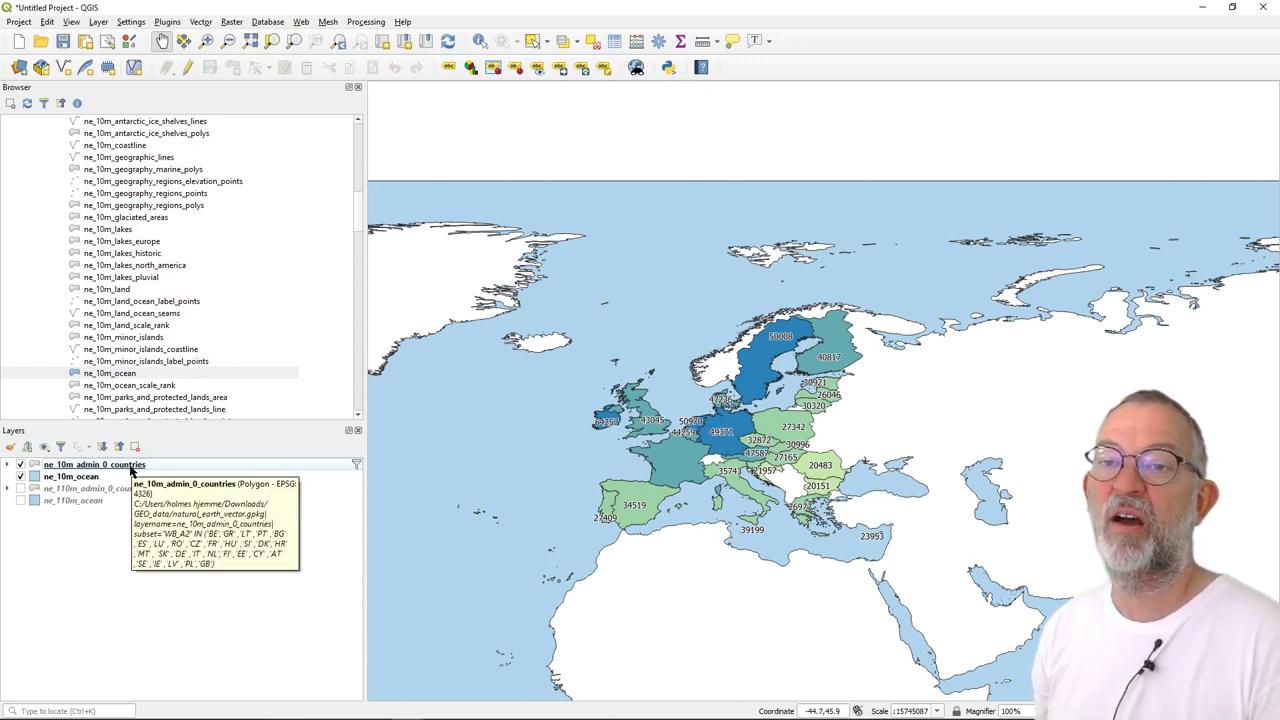
{"action": "left_click", "coordinate": [114, 490]}
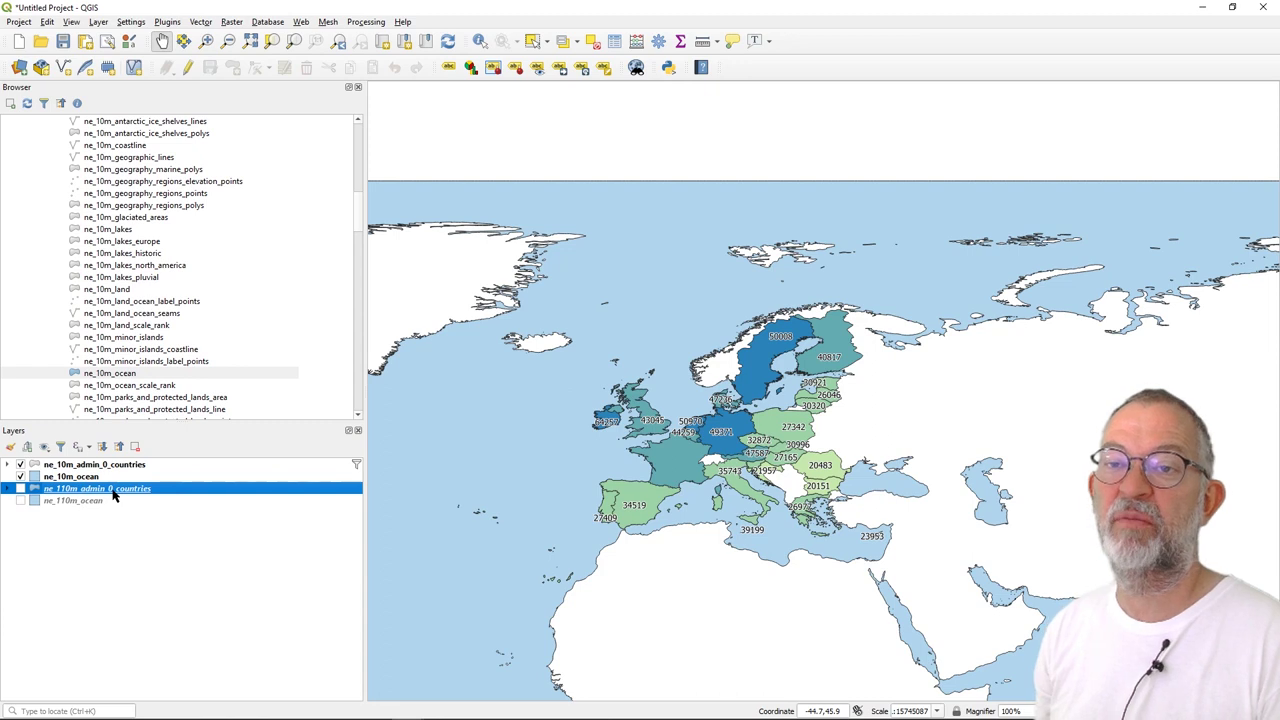
{"action": "right_click", "coordinate": [114, 493]}
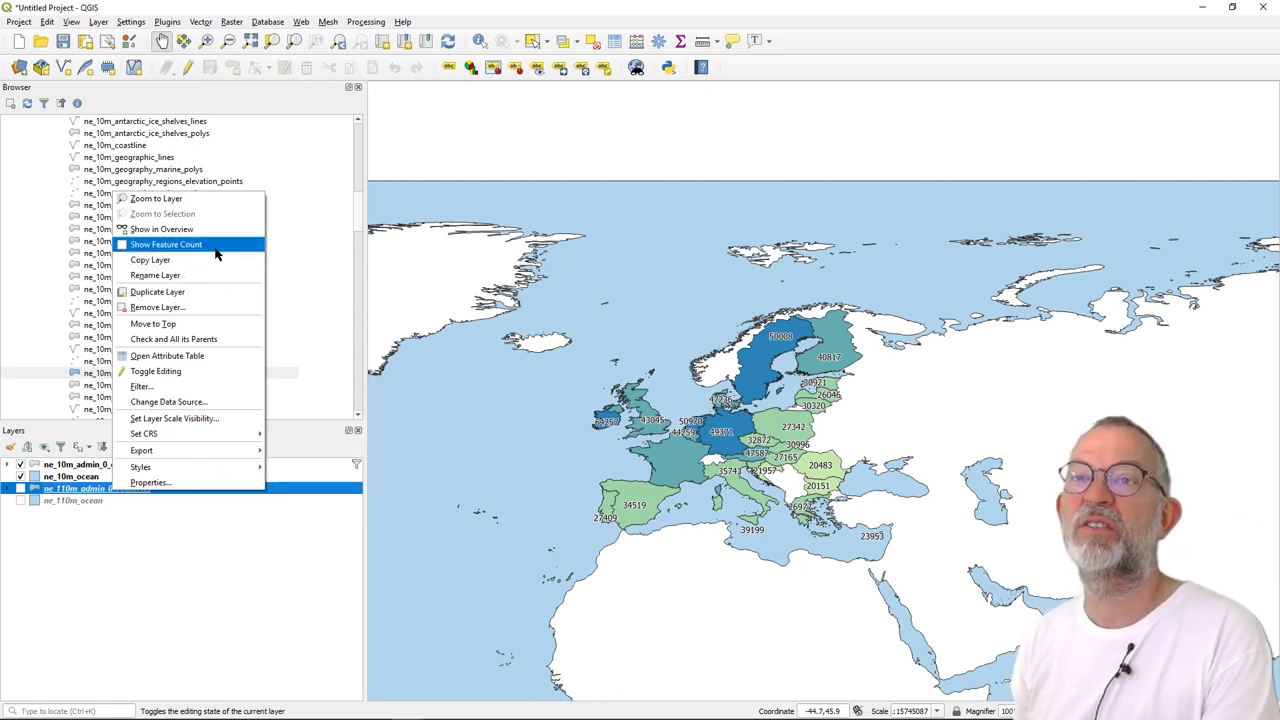
{"action": "left_click", "coordinate": [193, 485]}
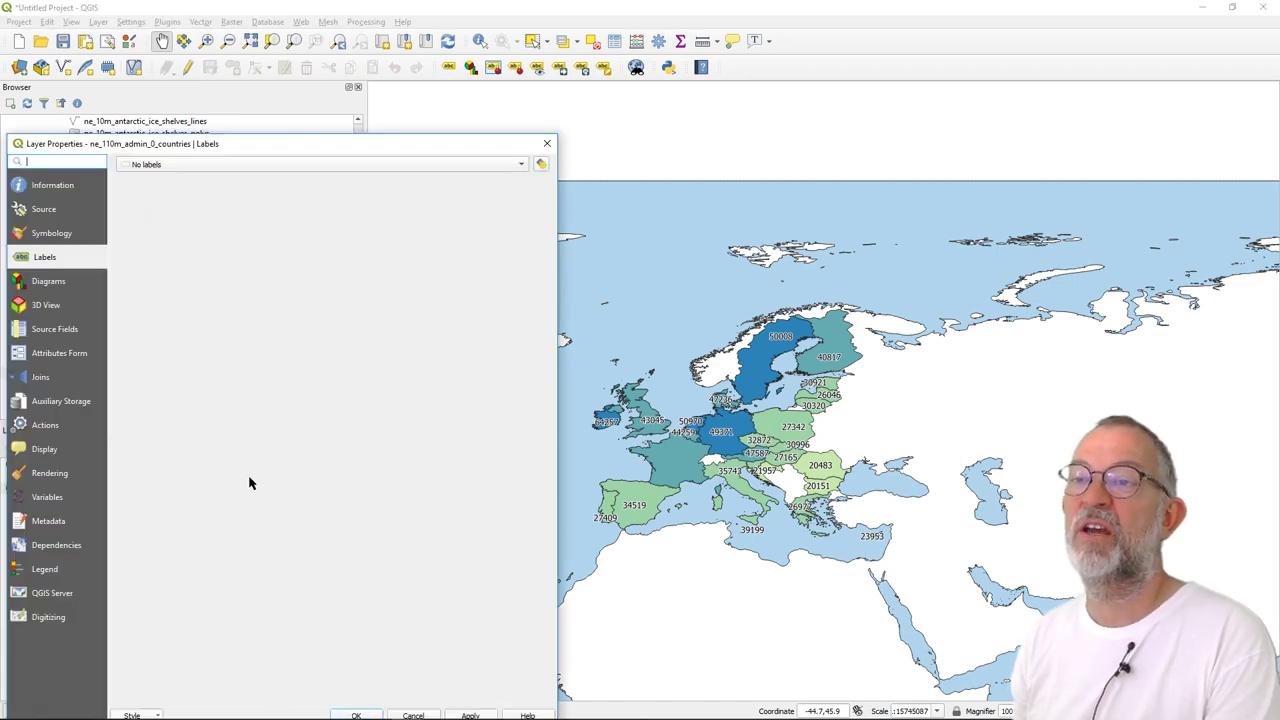
{"action": "left_click", "coordinate": [44, 235]}
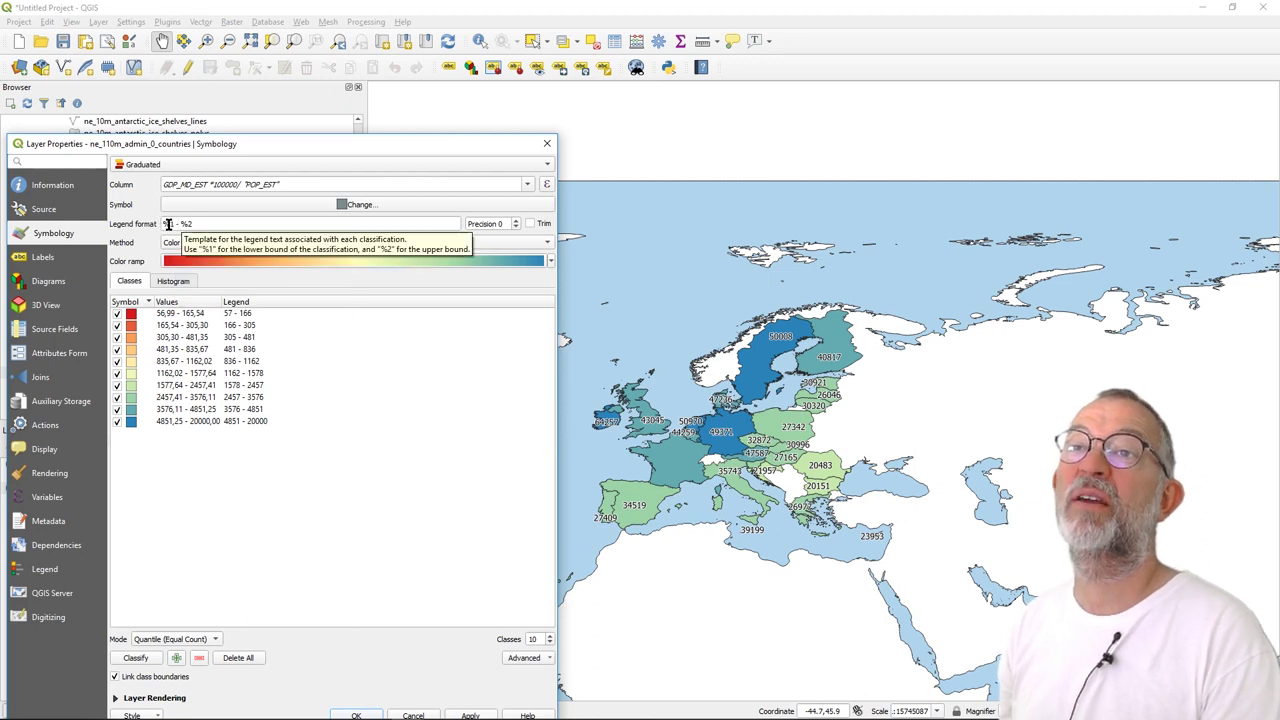
{"action": "left_click", "coordinate": [168, 224]}
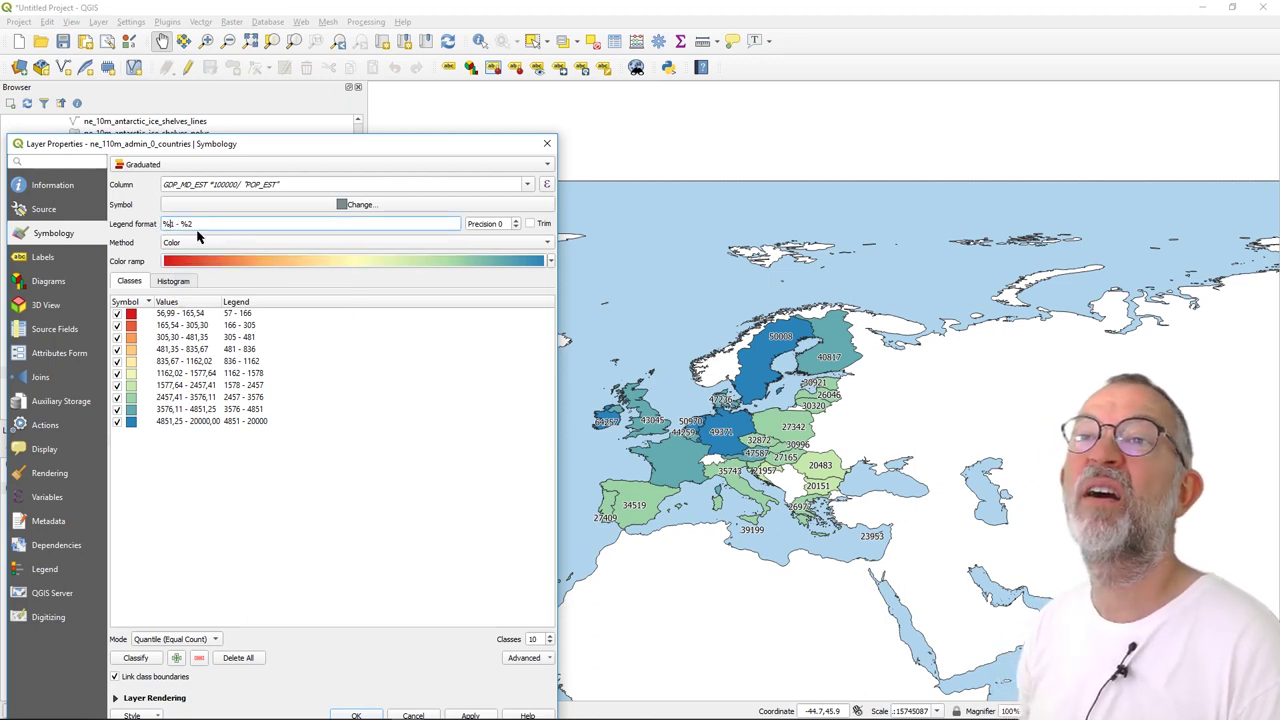
{"action": "type", "text": "From"}
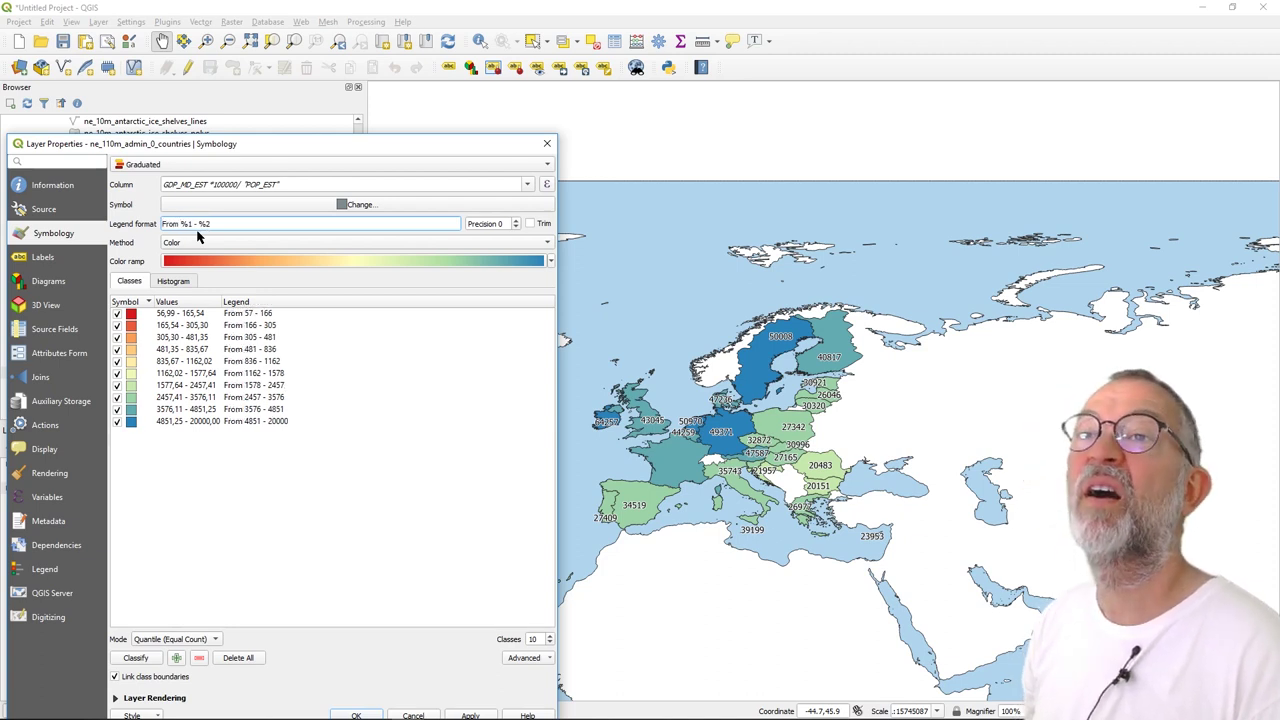
{"action": "key", "text": "BackSpace"}
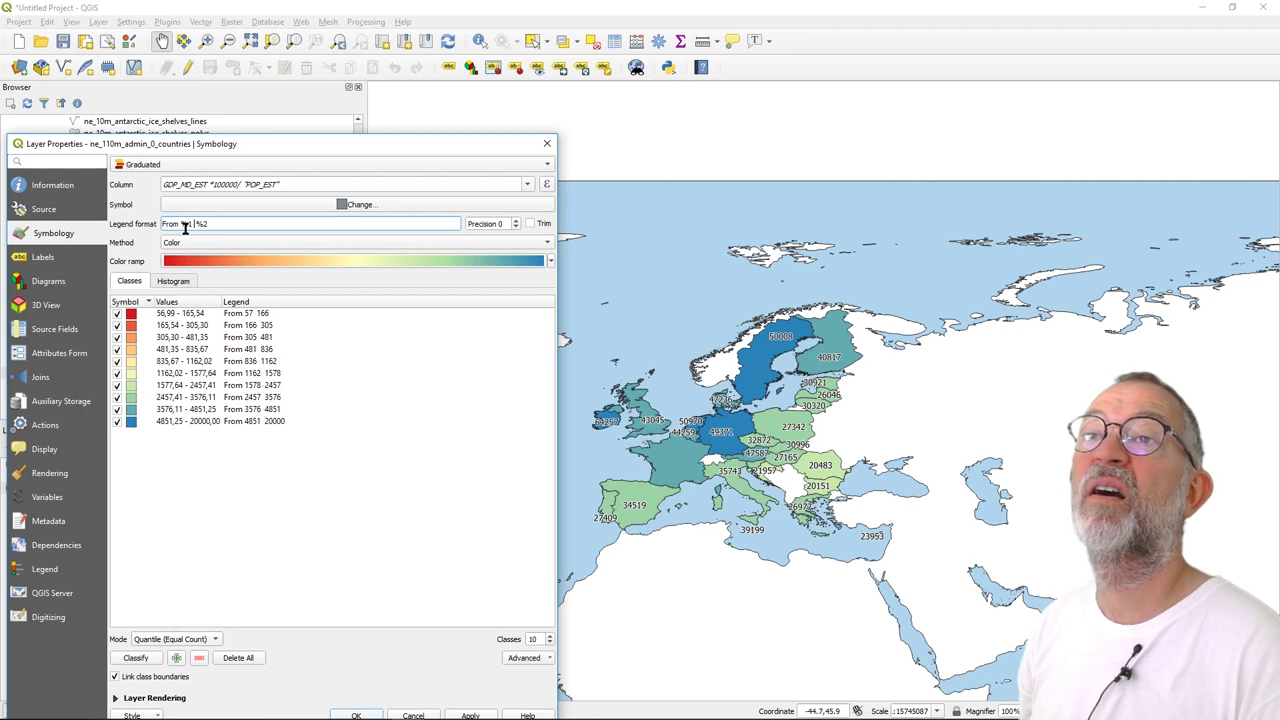
{"action": "type", "text": "to"}
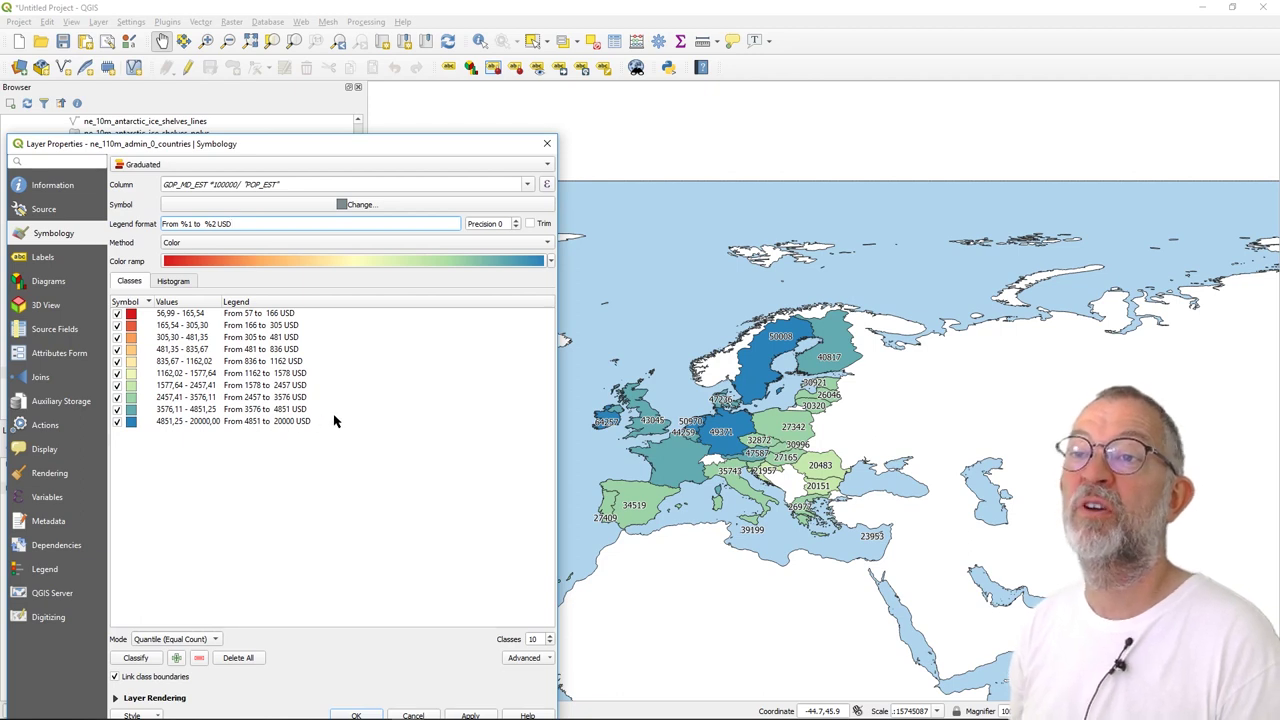
{"action": "left_click", "coordinate": [356, 716]}
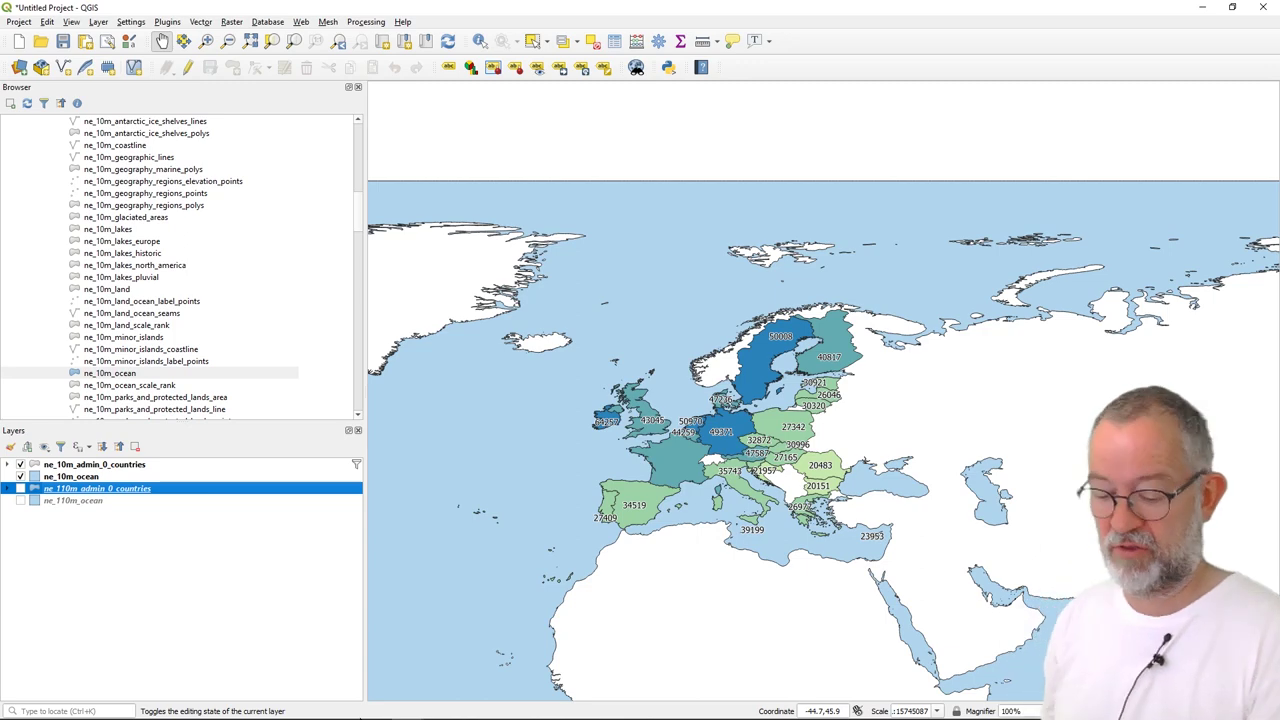
Step: Back in the GDP world layout, add a legend below the Europe map and turn off its automatic updating
{"action": "key", "text": "alt+Tab"}
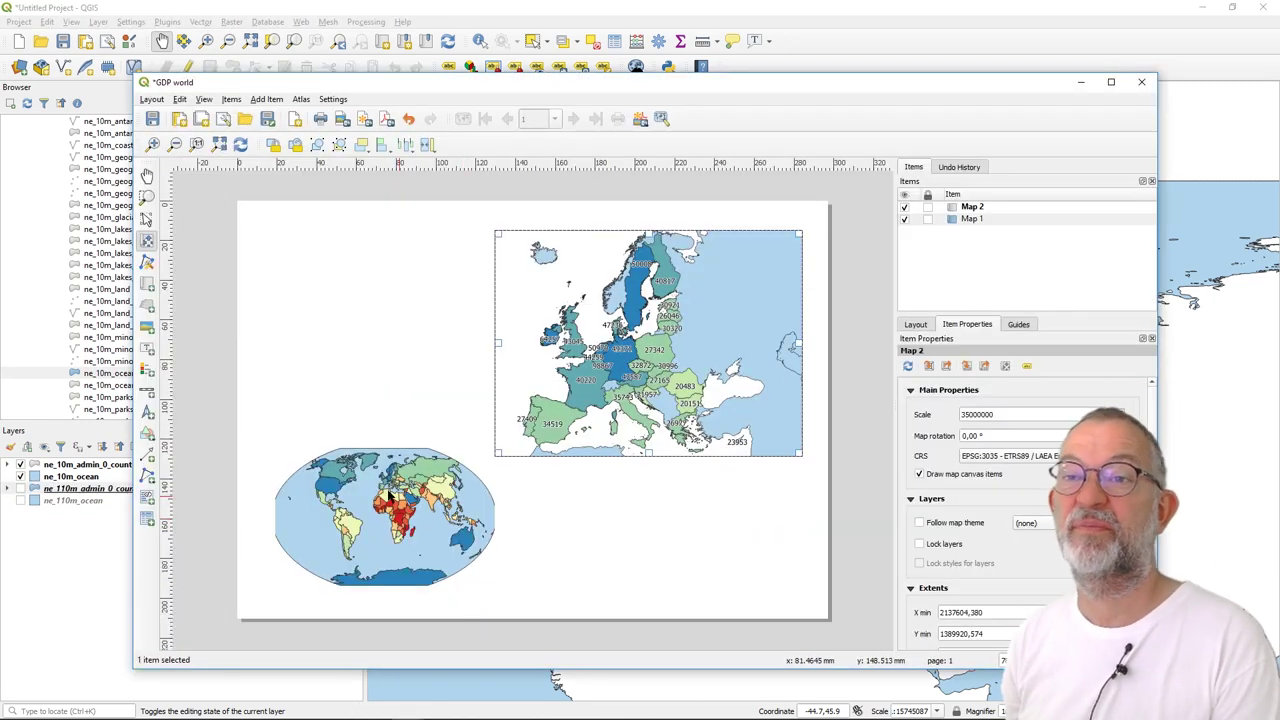
{"action": "left_click", "coordinate": [150, 372]}
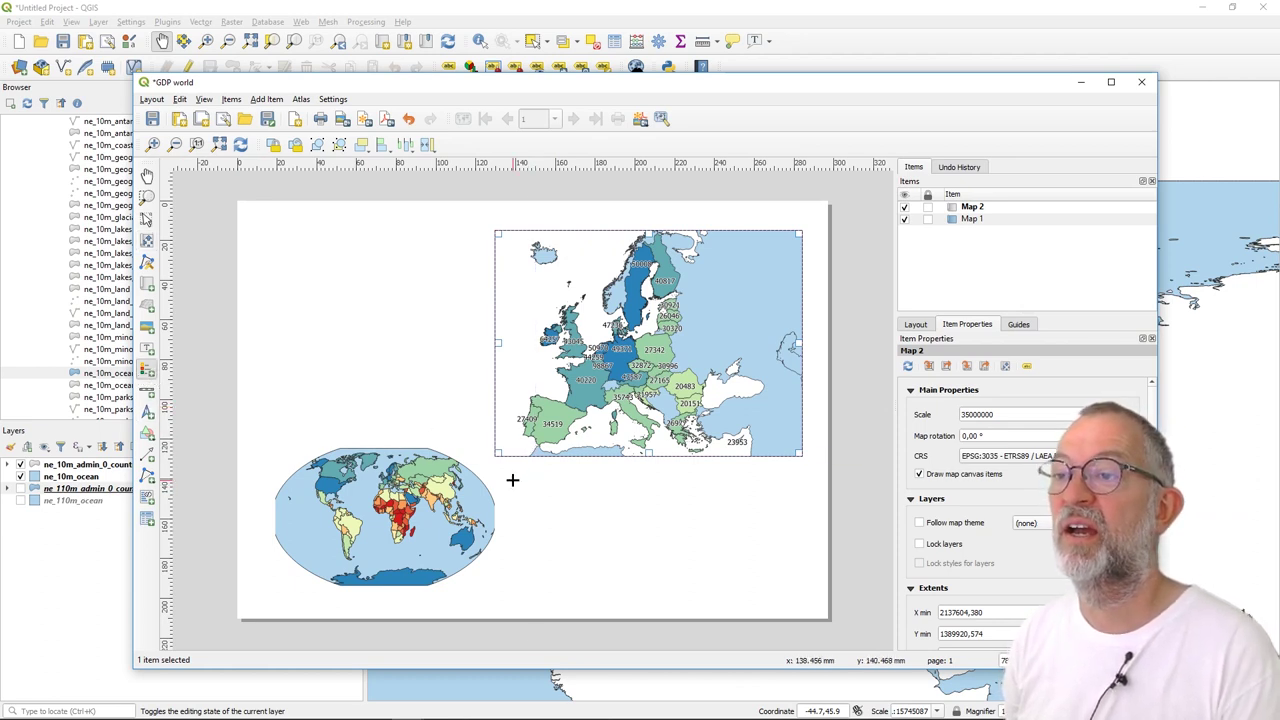
{"action": "left_click_drag", "start_coordinate": [527, 469], "coordinate": [798, 611]}
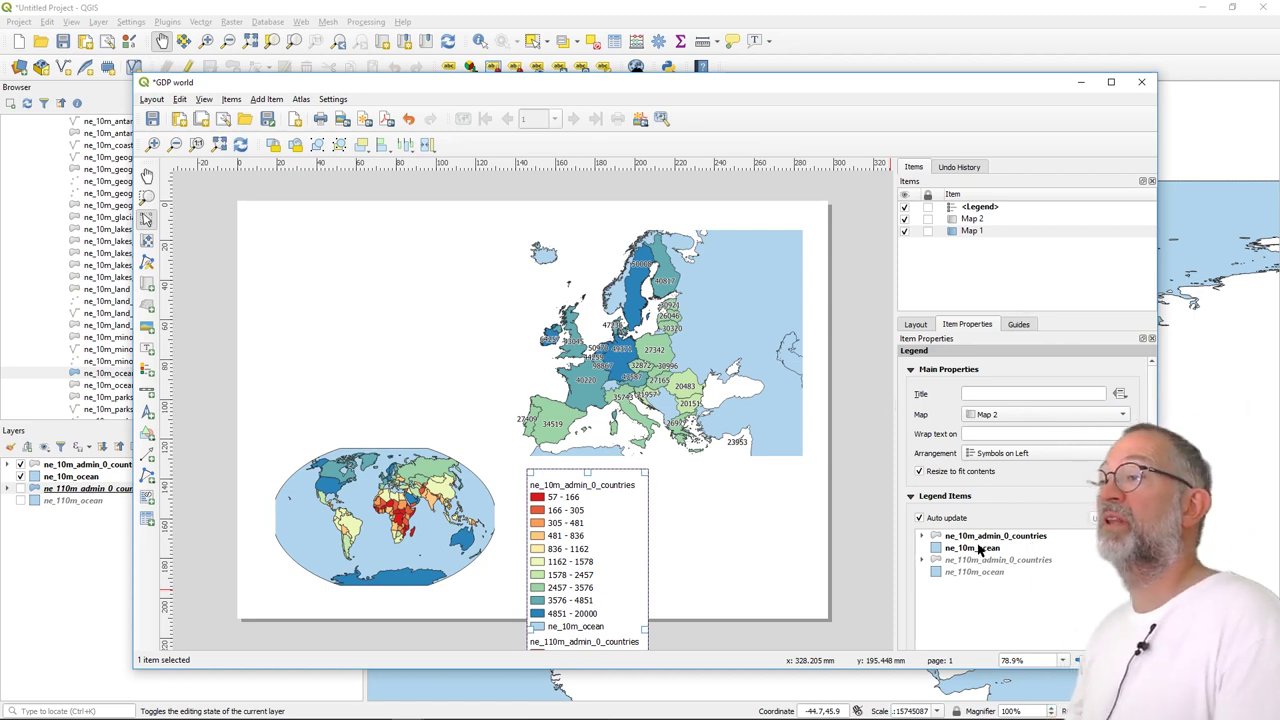
{"action": "left_click", "coordinate": [920, 518]}
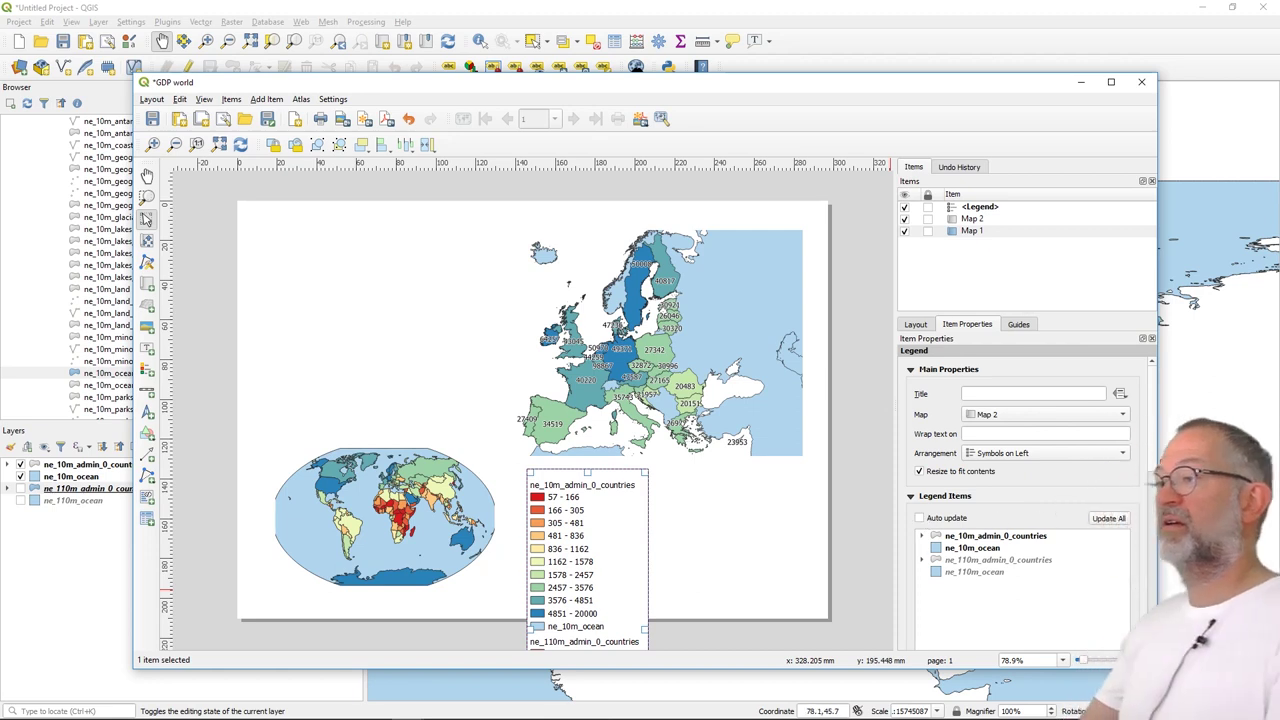
{"action": "left_click_drag", "start_coordinate": [1152, 464], "coordinate": [1152, 521]}
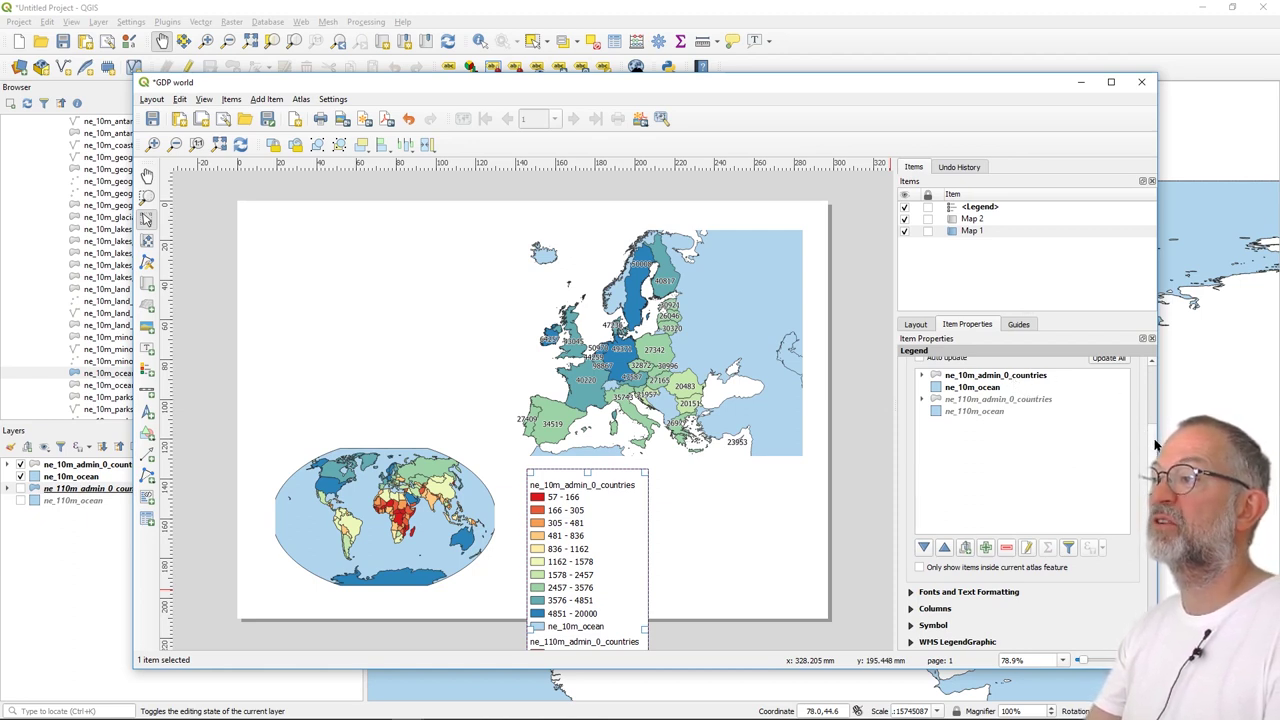
{"action": "left_click_drag", "start_coordinate": [1155, 445], "coordinate": [1148, 378]}
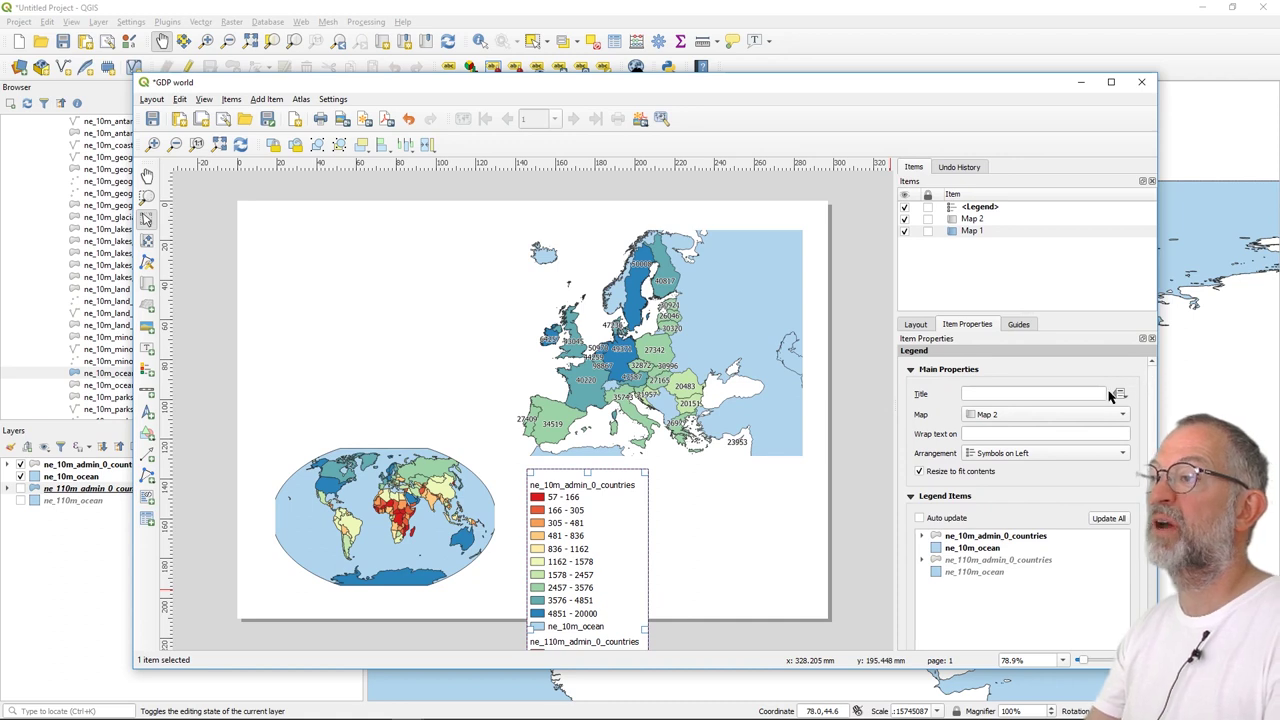
Step: Look through the item properties of the Europe map and the world map, including CRS, layers and extents
{"action": "left_click", "coordinate": [975, 220]}
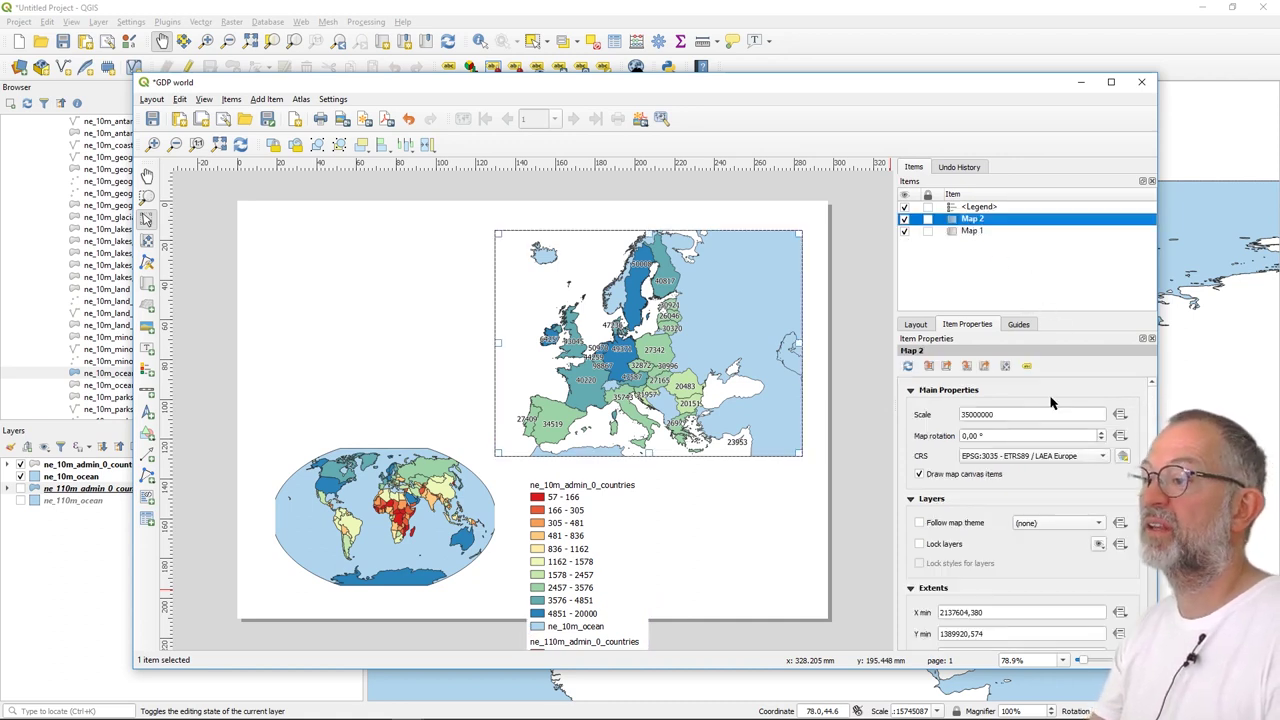
{"action": "left_click", "coordinate": [1148, 425]}
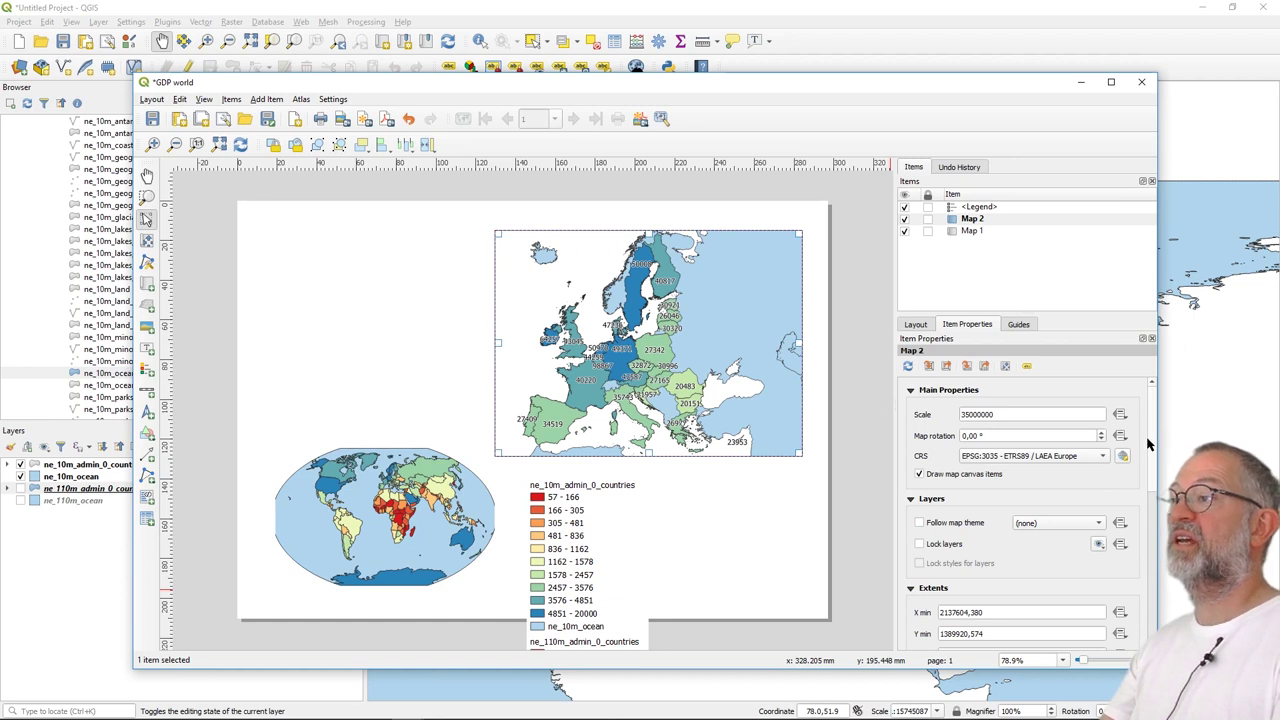
{"action": "scroll", "coordinate": [1148, 443], "scroll_direction": "down", "scroll_amount": 10}
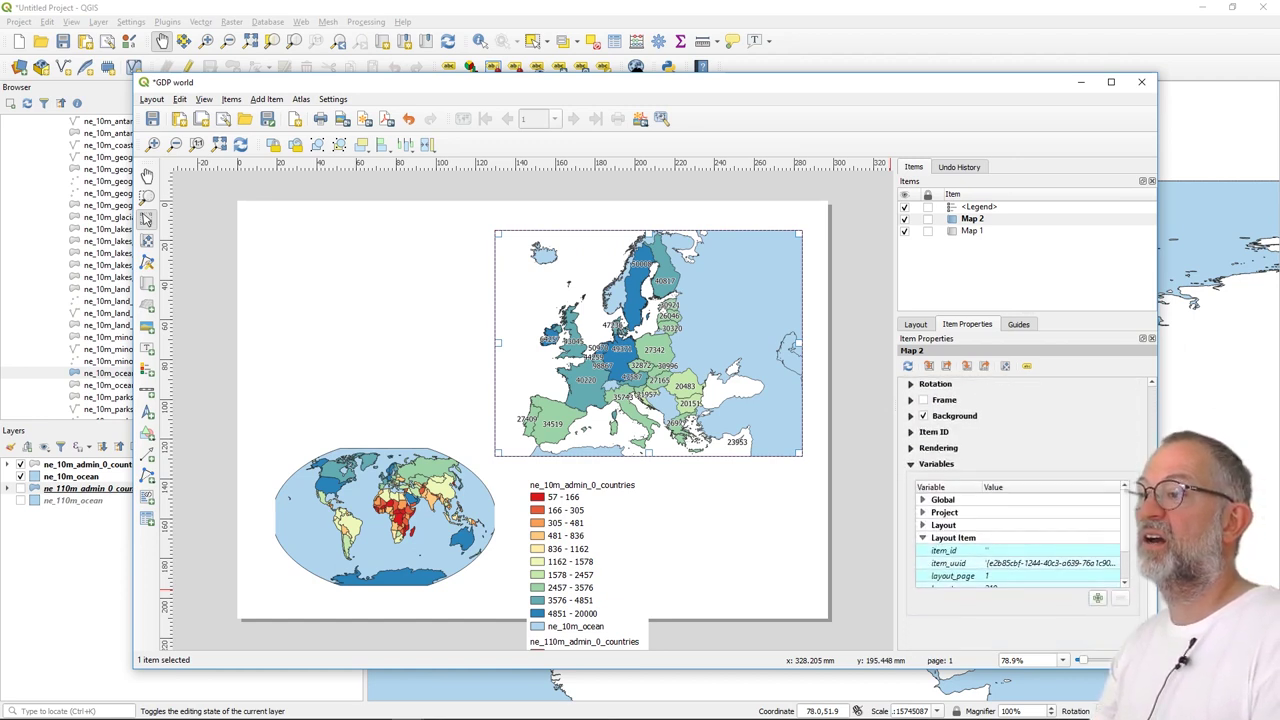
{"action": "scroll", "coordinate": [1030, 510], "scroll_direction": "up", "scroll_amount": 6}
{"action": "scroll", "coordinate": [1030, 510], "scroll_direction": "down", "scroll_amount": 5}
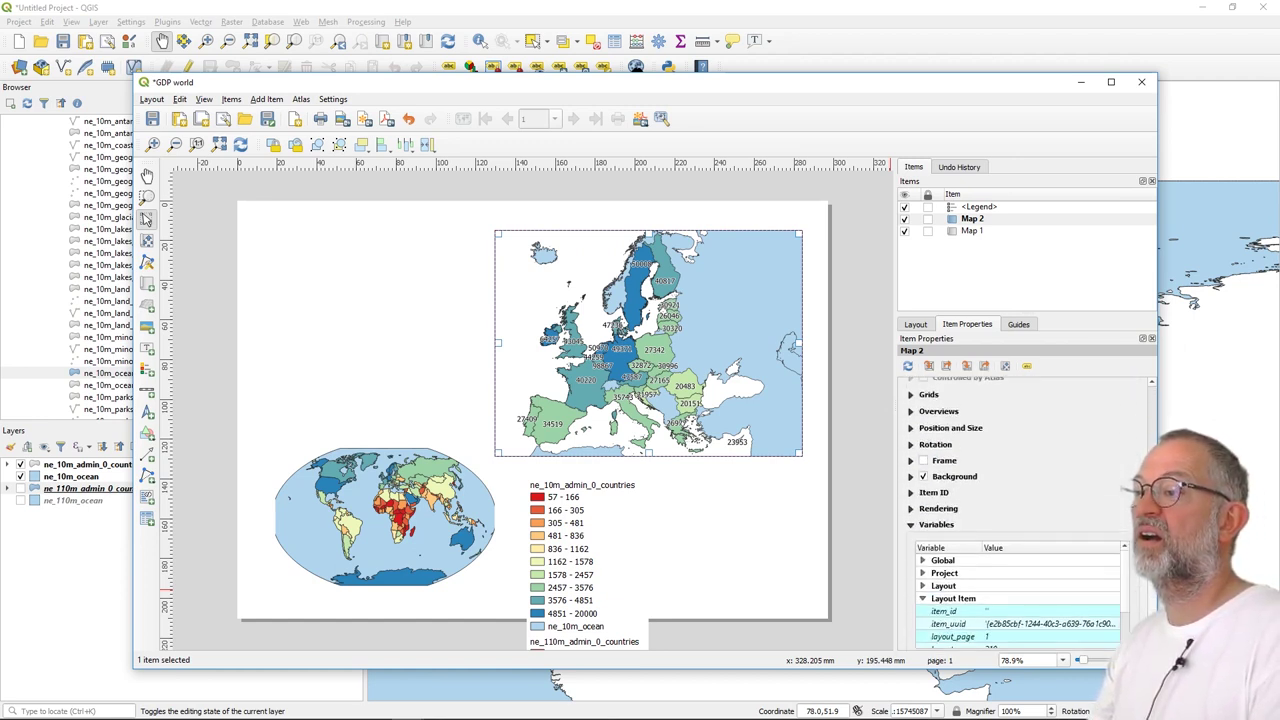
{"action": "scroll", "coordinate": [1030, 510], "scroll_direction": "down", "scroll_amount": 2}
{"action": "scroll", "coordinate": [1030, 510], "scroll_direction": "up", "scroll_amount": 8}
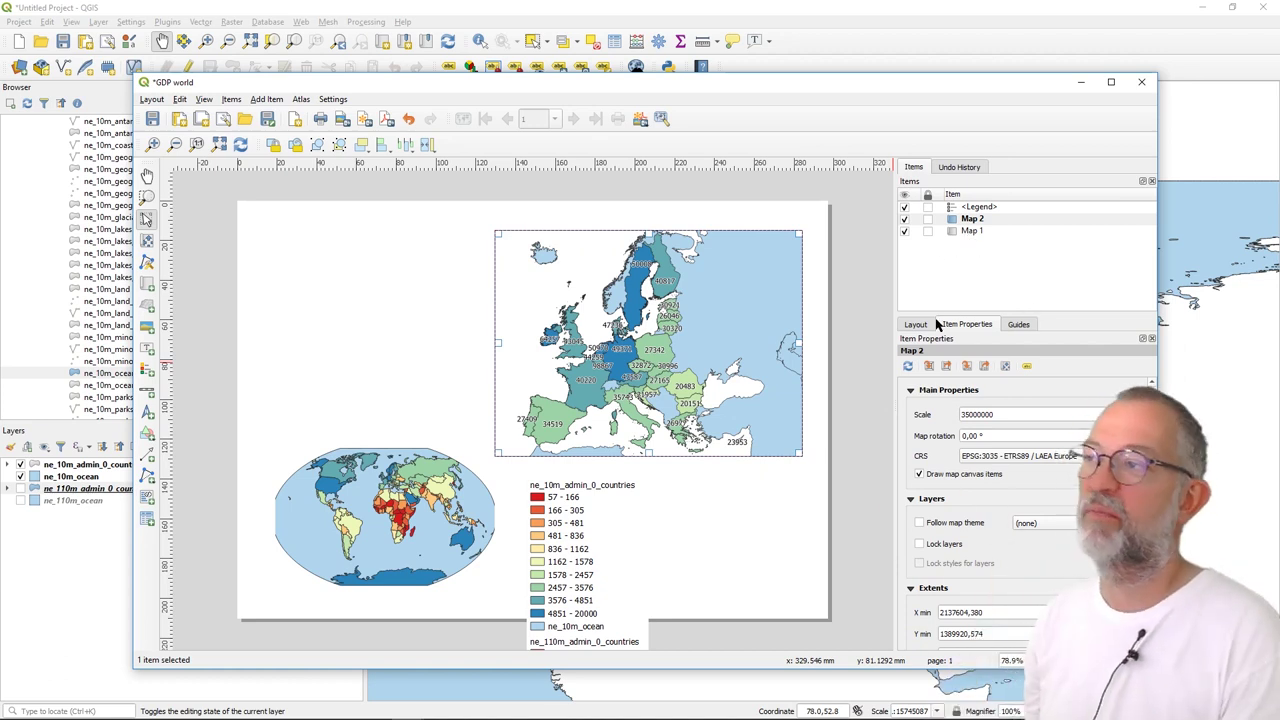
{"action": "left_click", "coordinate": [967, 234]}
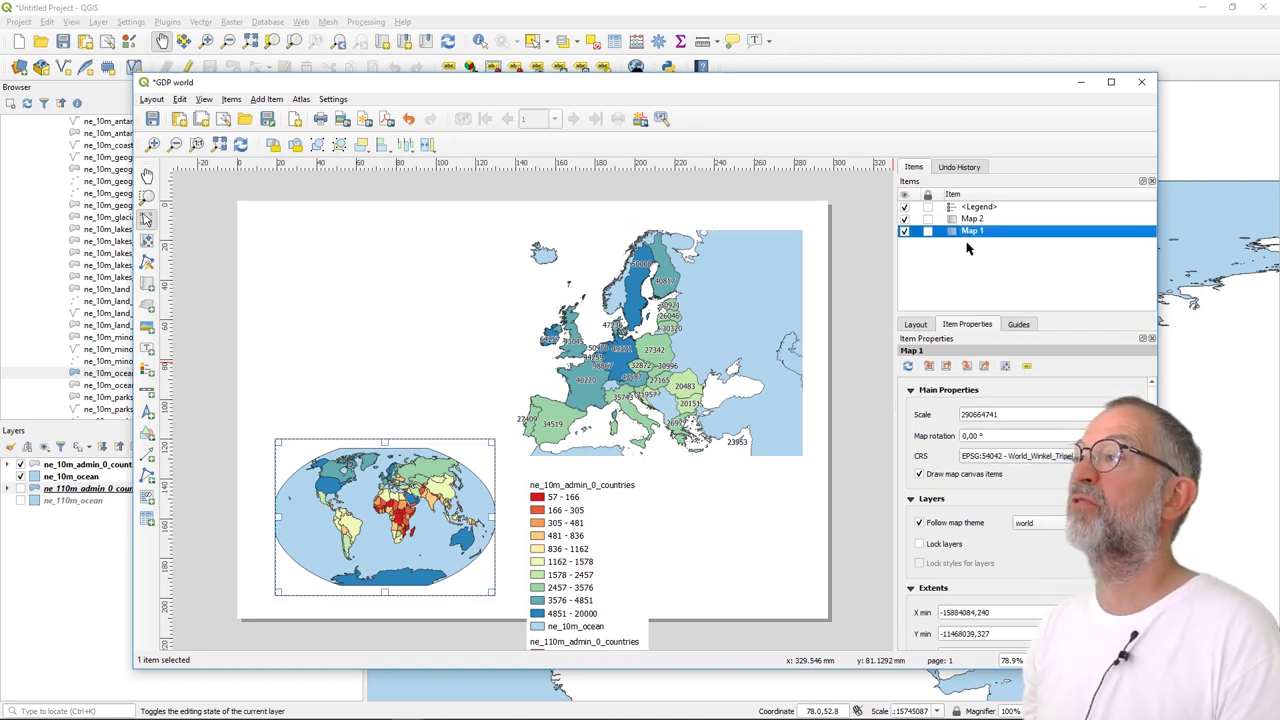
Step: Link the legend to the world map, Map 1
{"action": "left_click", "coordinate": [970, 208]}
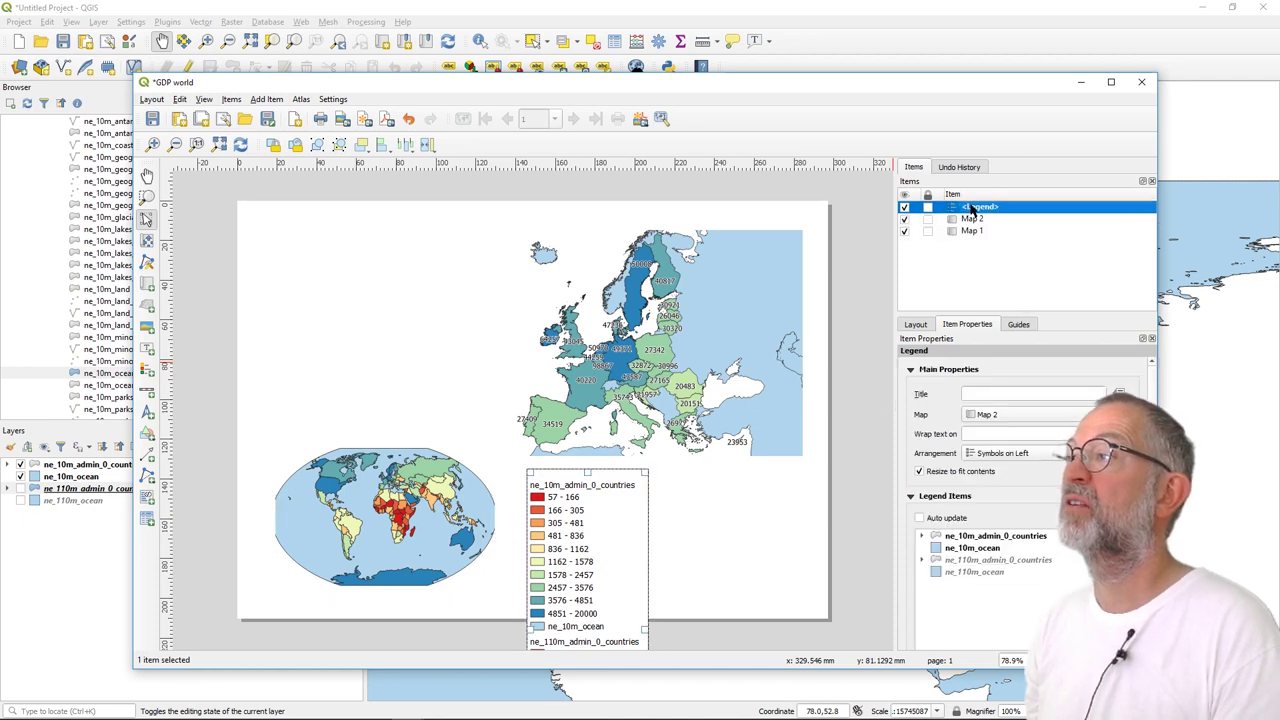
{"action": "left_click", "coordinate": [1005, 416]}
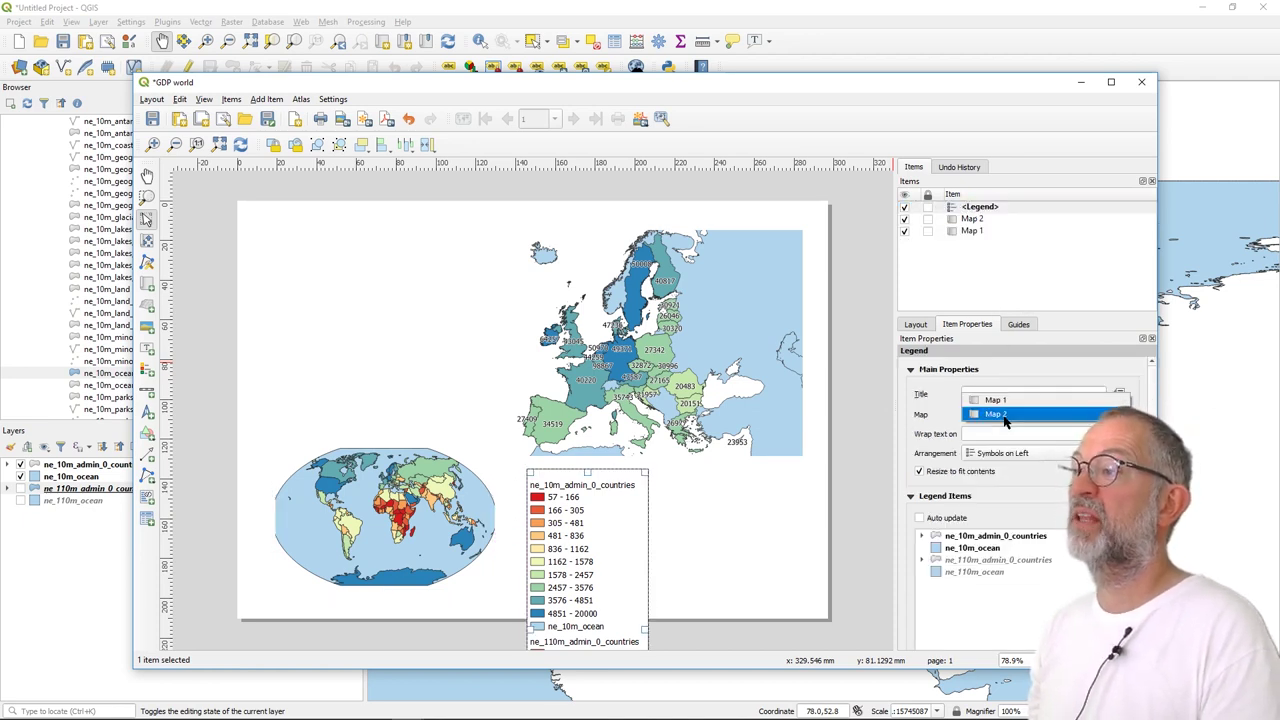
{"action": "left_click", "coordinate": [985, 403]}
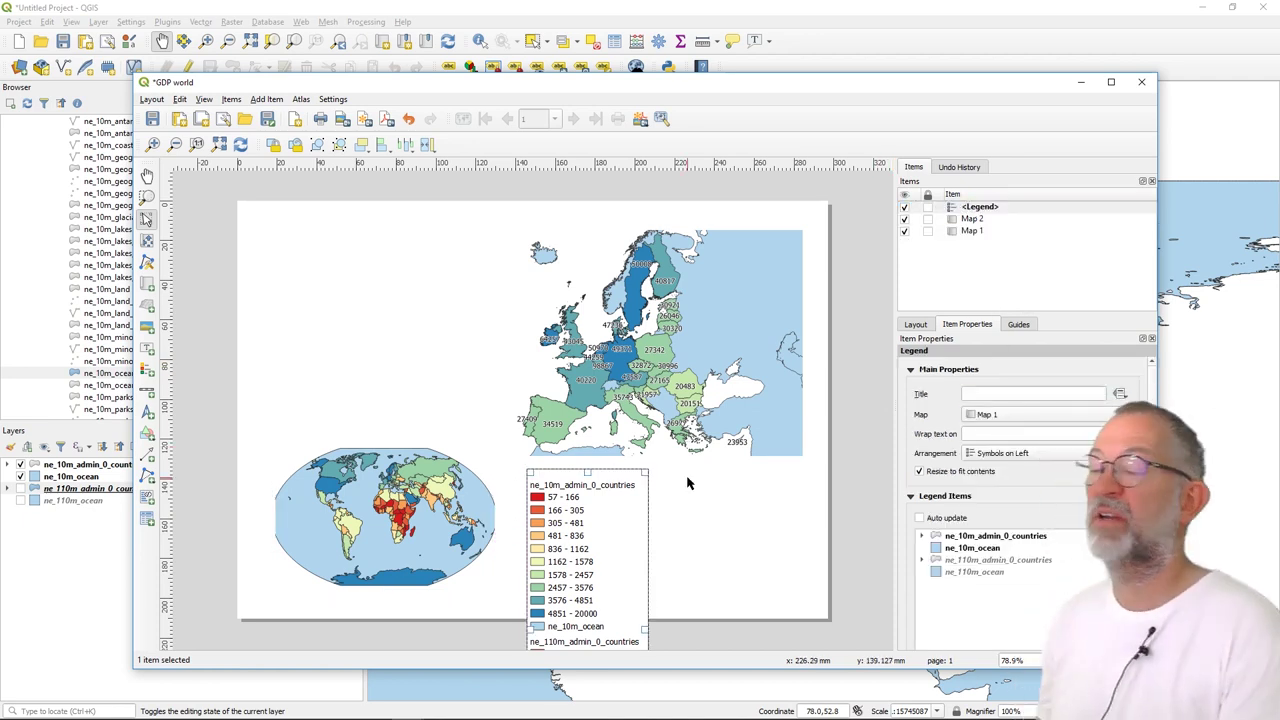
Step: Remove the ne_10m_admin_0_countries, ne_10m_ocean and ne_110m_ocean entries from the legend
{"action": "left_click", "coordinate": [990, 541]}
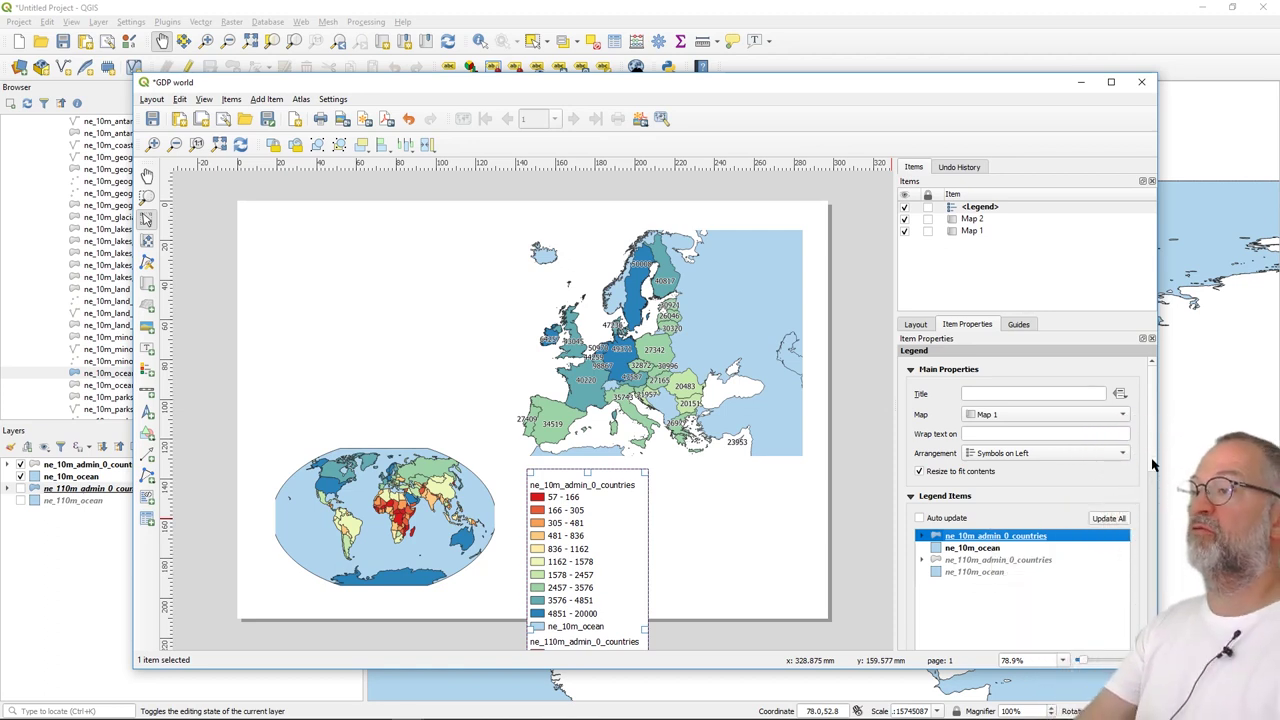
{"action": "scroll", "coordinate": [1154, 480], "scroll_direction": "down", "scroll_amount": 5}
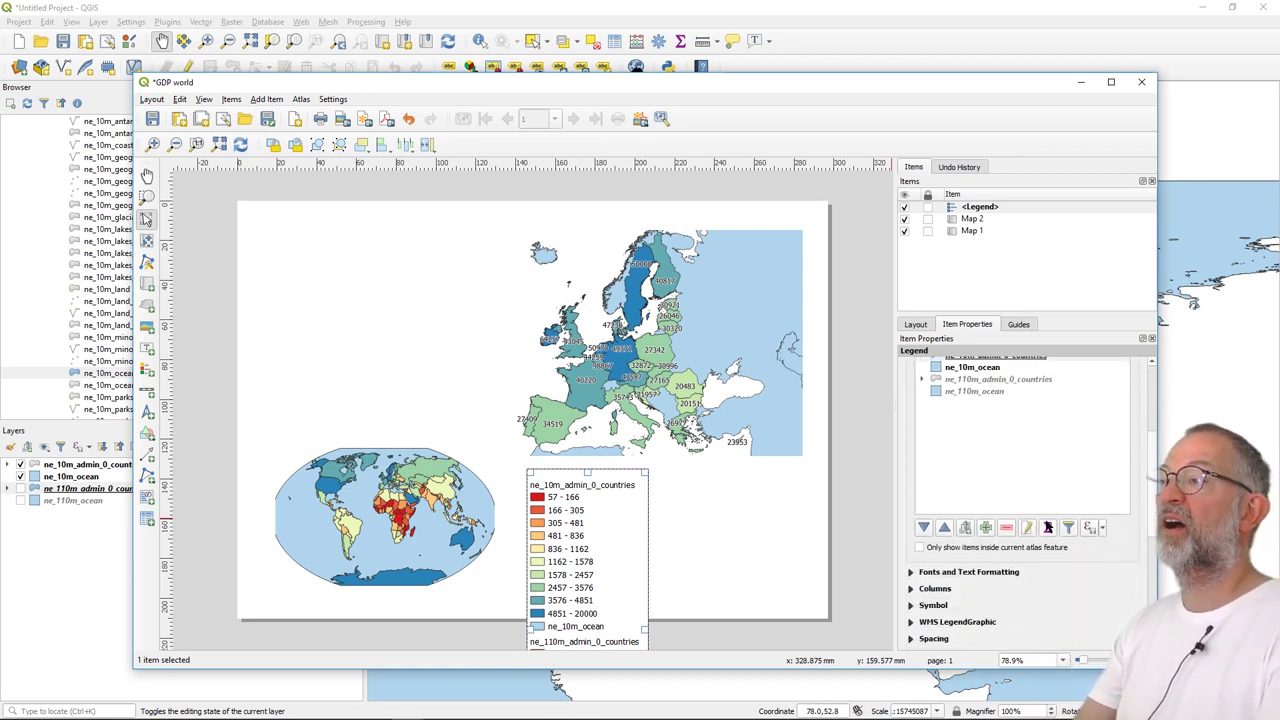
{"action": "left_click", "coordinate": [1006, 529]}
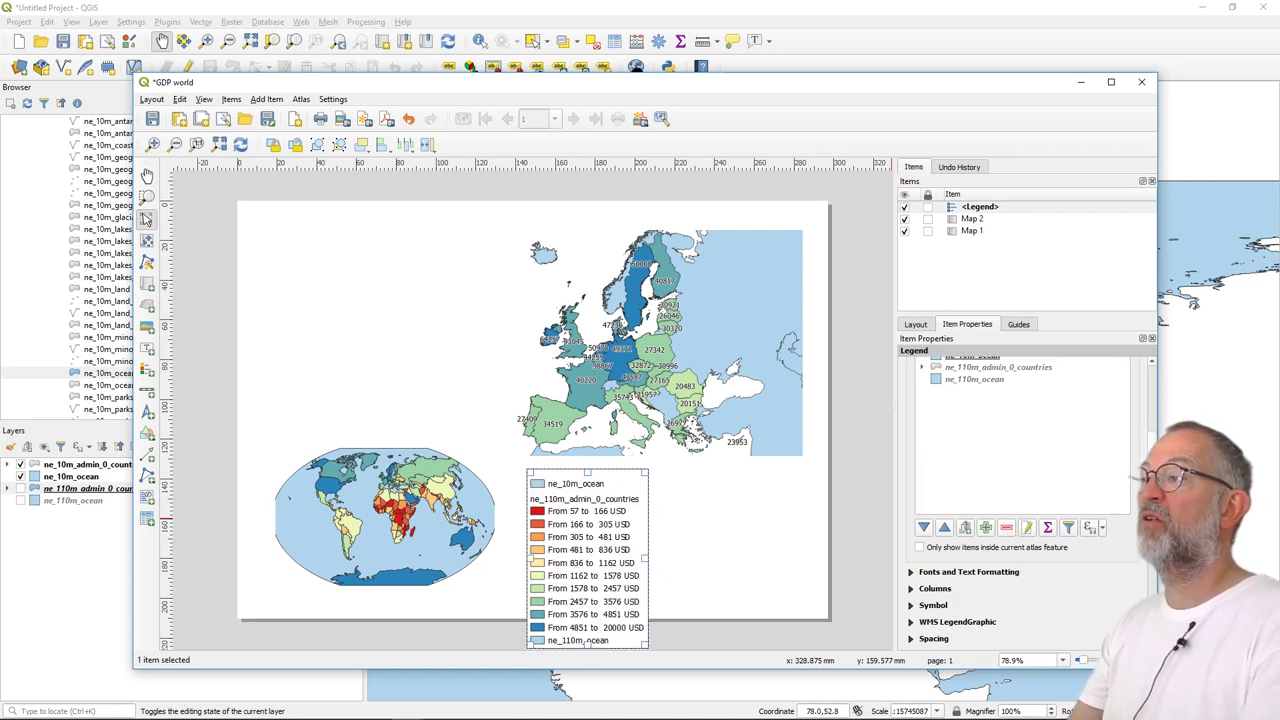
{"action": "scroll", "coordinate": [1151, 433], "scroll_direction": "up", "scroll_amount": 4}
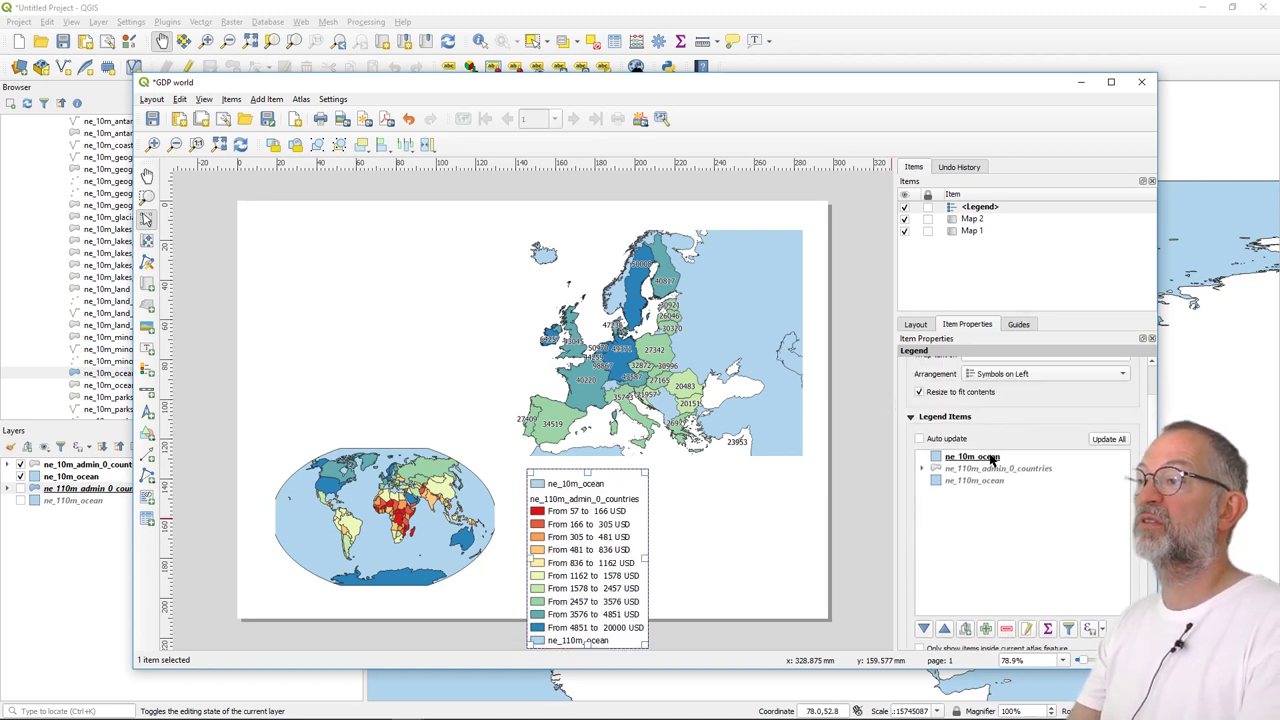
{"action": "left_click", "coordinate": [988, 458]}
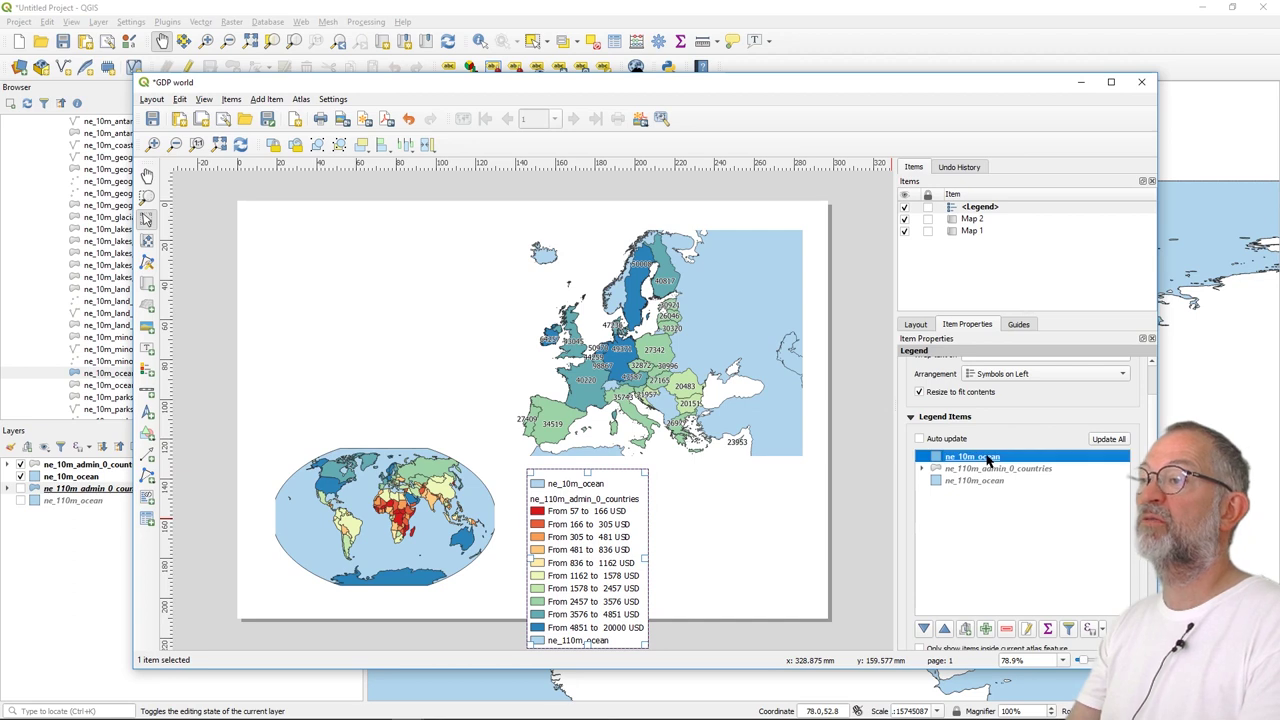
{"action": "left_click", "coordinate": [1007, 628]}
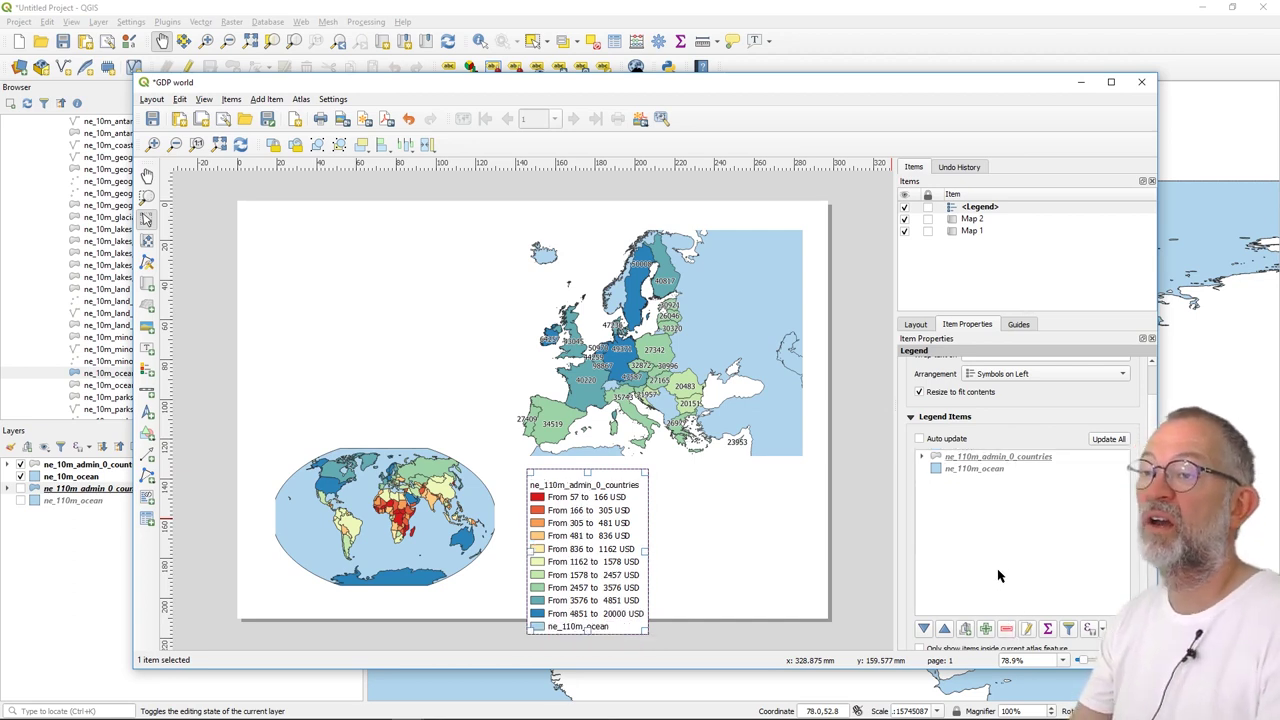
{"action": "left_click", "coordinate": [978, 469]}
{"action": "left_click", "coordinate": [1007, 628]}
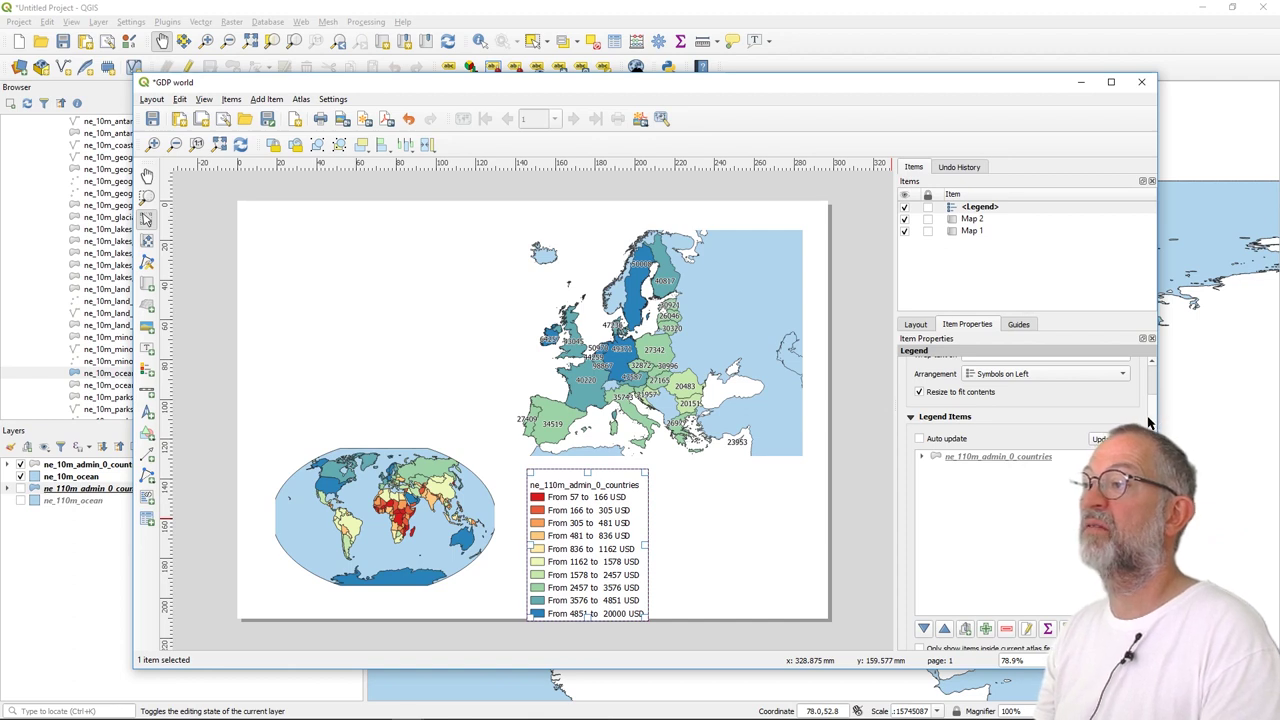
Step: Set the legend title to "DGP per Capita"
{"action": "scroll", "coordinate": [1148, 400], "scroll_direction": "up", "scroll_amount": 3}
{"action": "left_click", "coordinate": [1038, 392]}
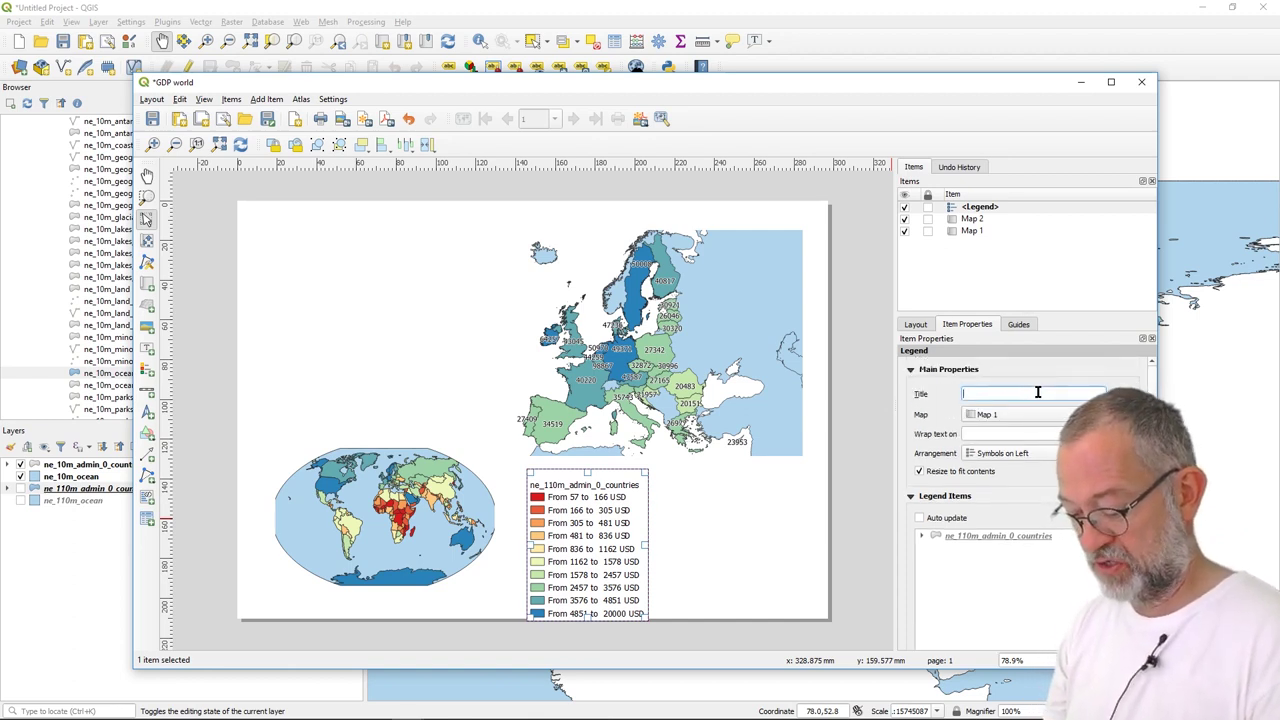
{"action": "type", "text": "DGP per Capita"}
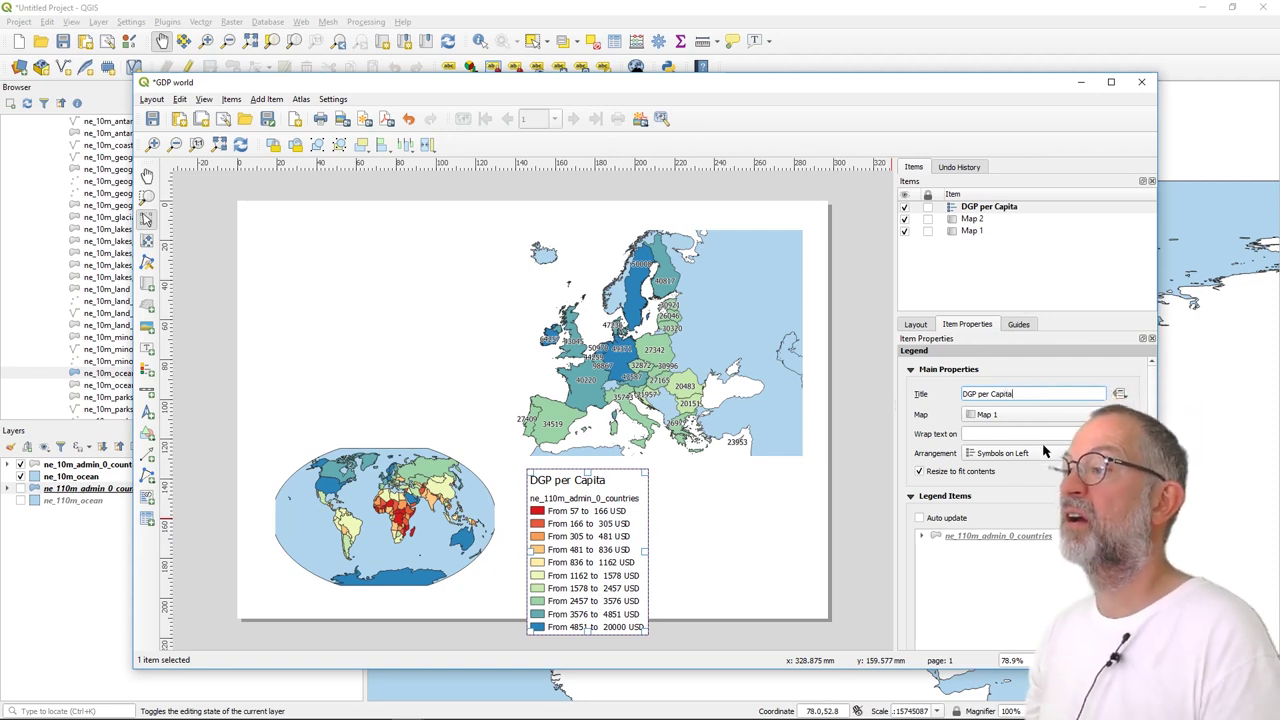
Step: Hide the ne_110m_admin_0_countries layer name in the legend, keeping its class entries
{"action": "left_click", "coordinate": [924, 538]}
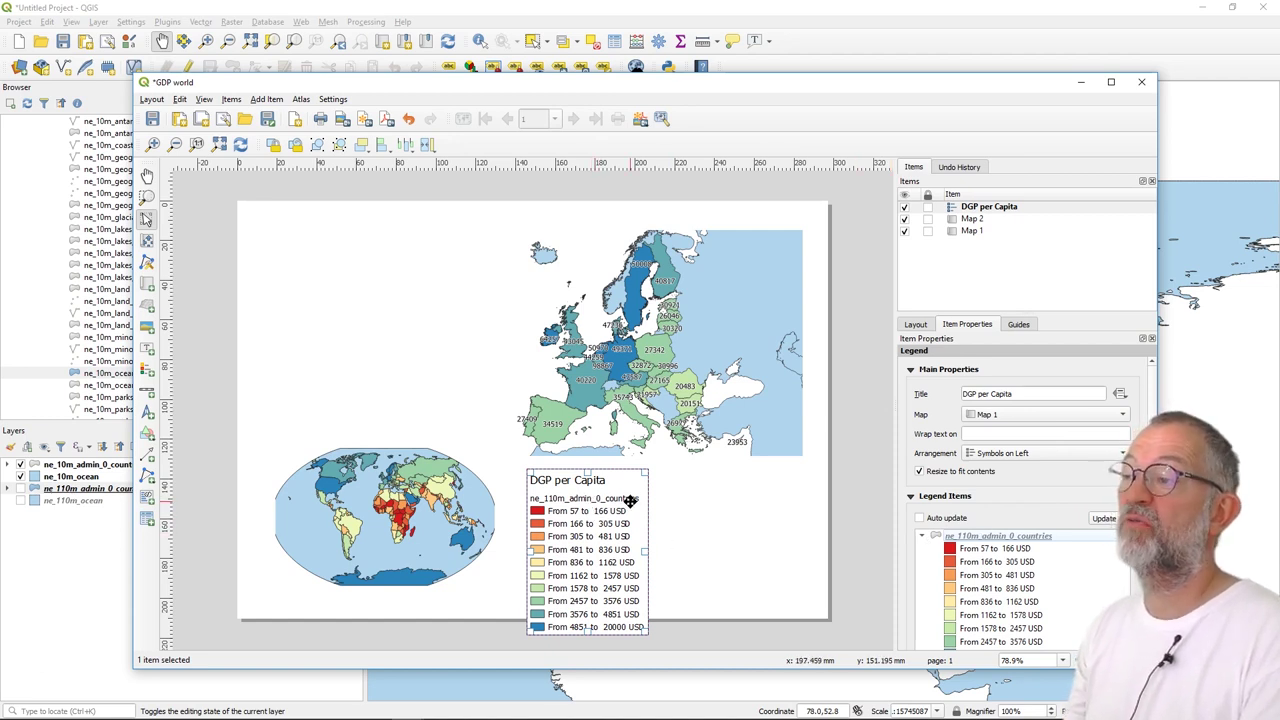
{"action": "left_click", "coordinate": [982, 549]}
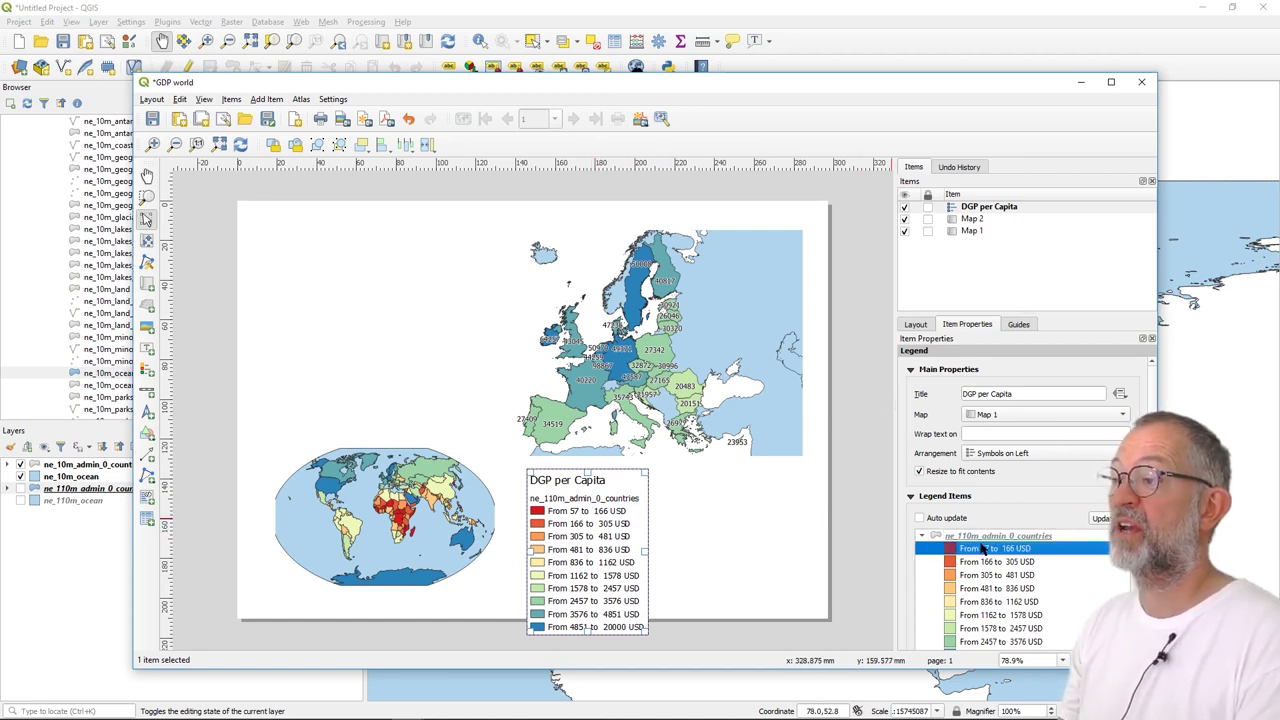
{"action": "right_click", "coordinate": [982, 543]}
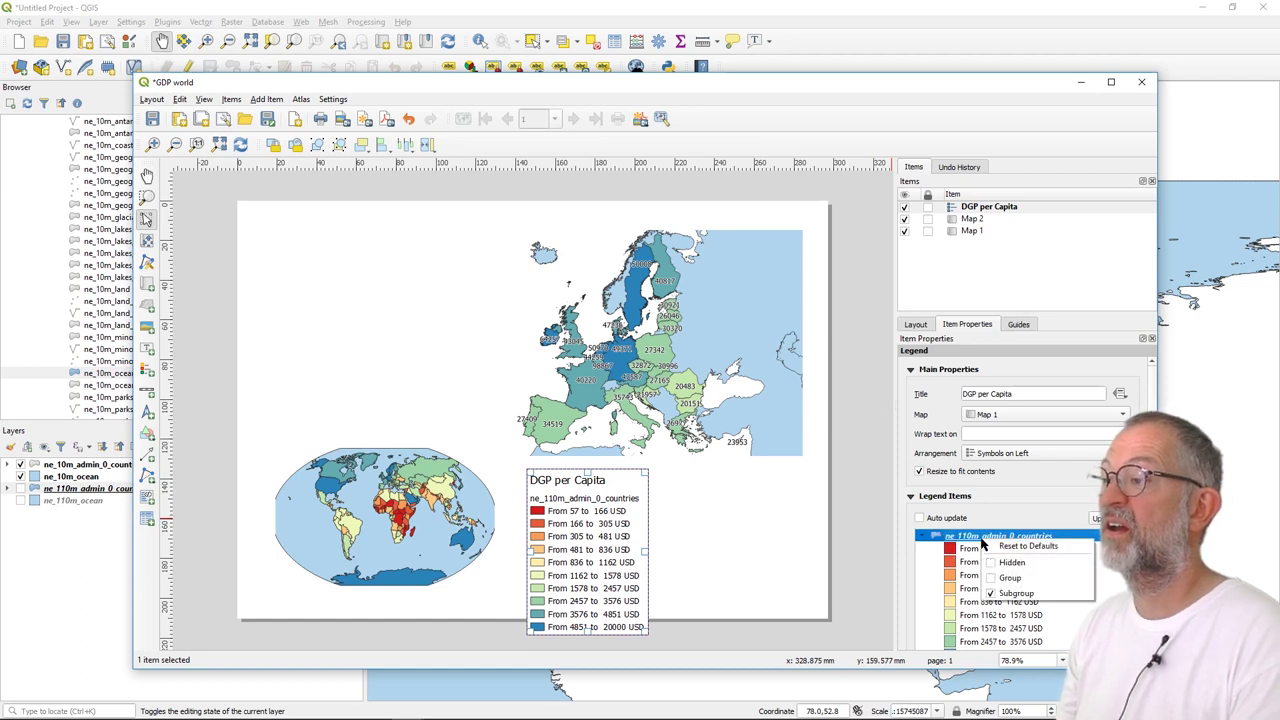
{"action": "left_click", "coordinate": [1004, 563]}
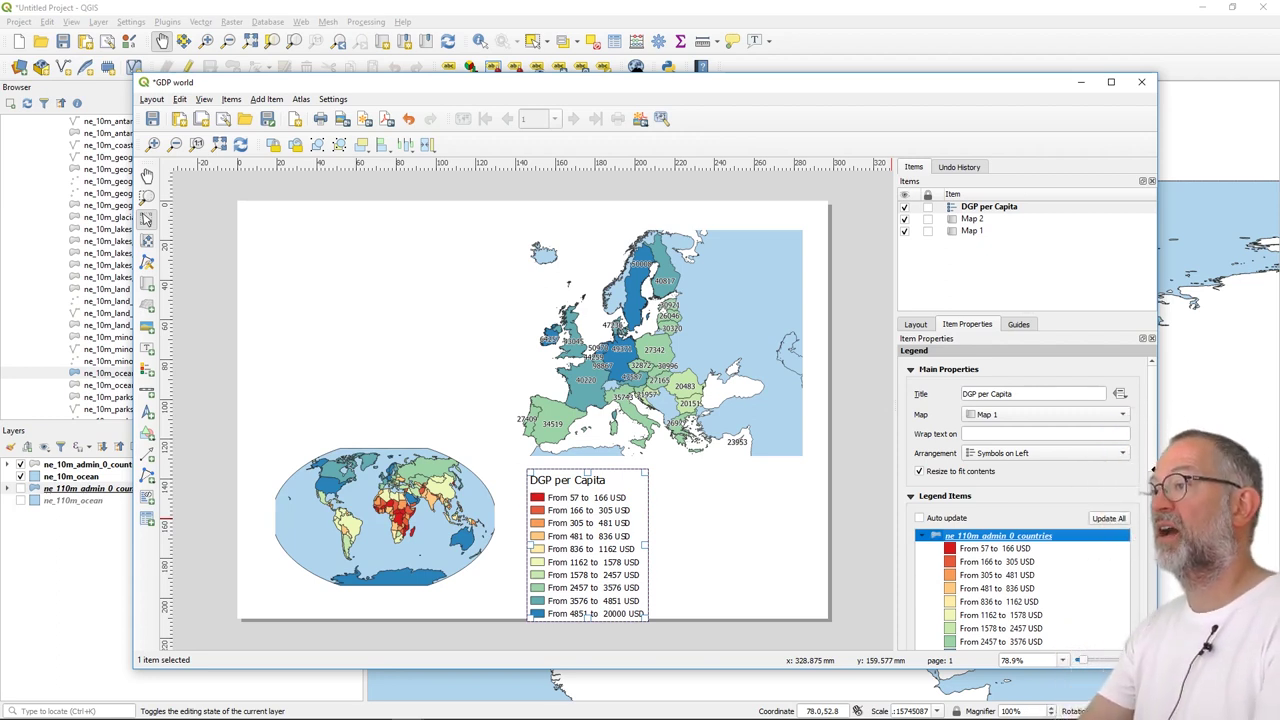
Step: Arrange the legend in 2 columns with split layers and move it about 20 mm right and 10 mm down
{"action": "scroll", "coordinate": [1148, 466], "scroll_direction": "down", "scroll_amount": 5}
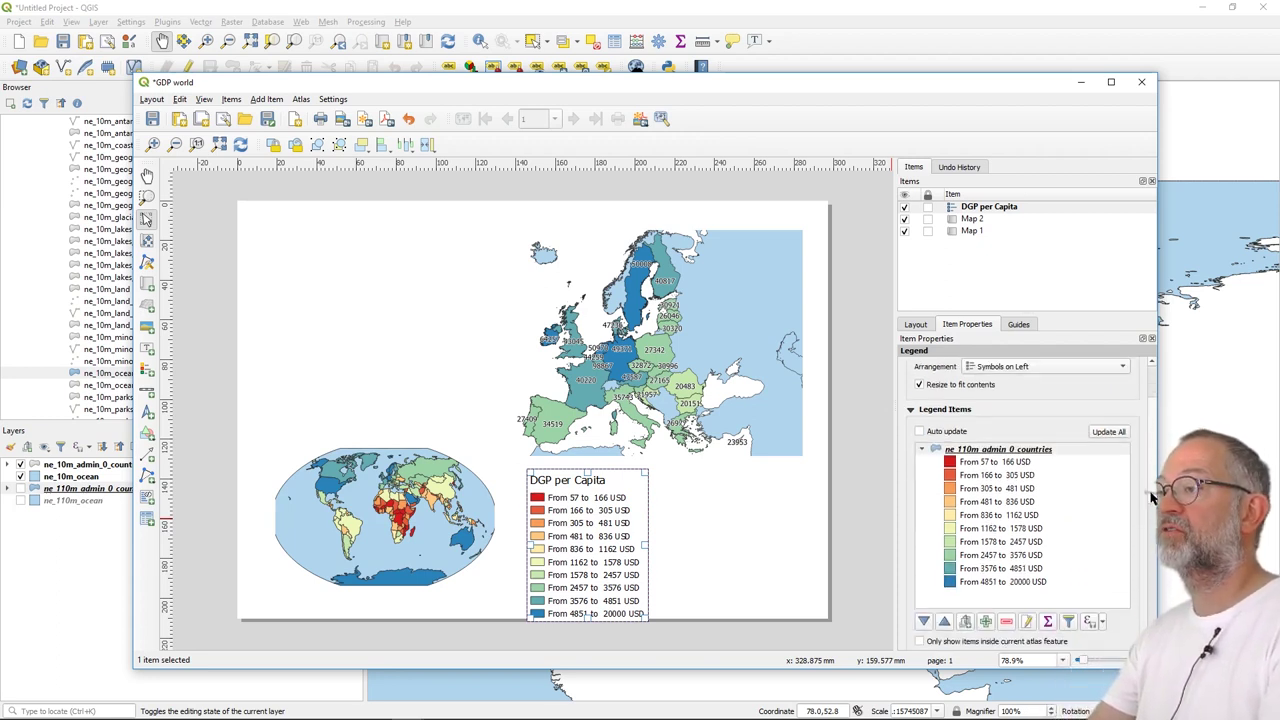
{"action": "scroll", "coordinate": [1148, 466], "scroll_direction": "down", "scroll_amount": 1}
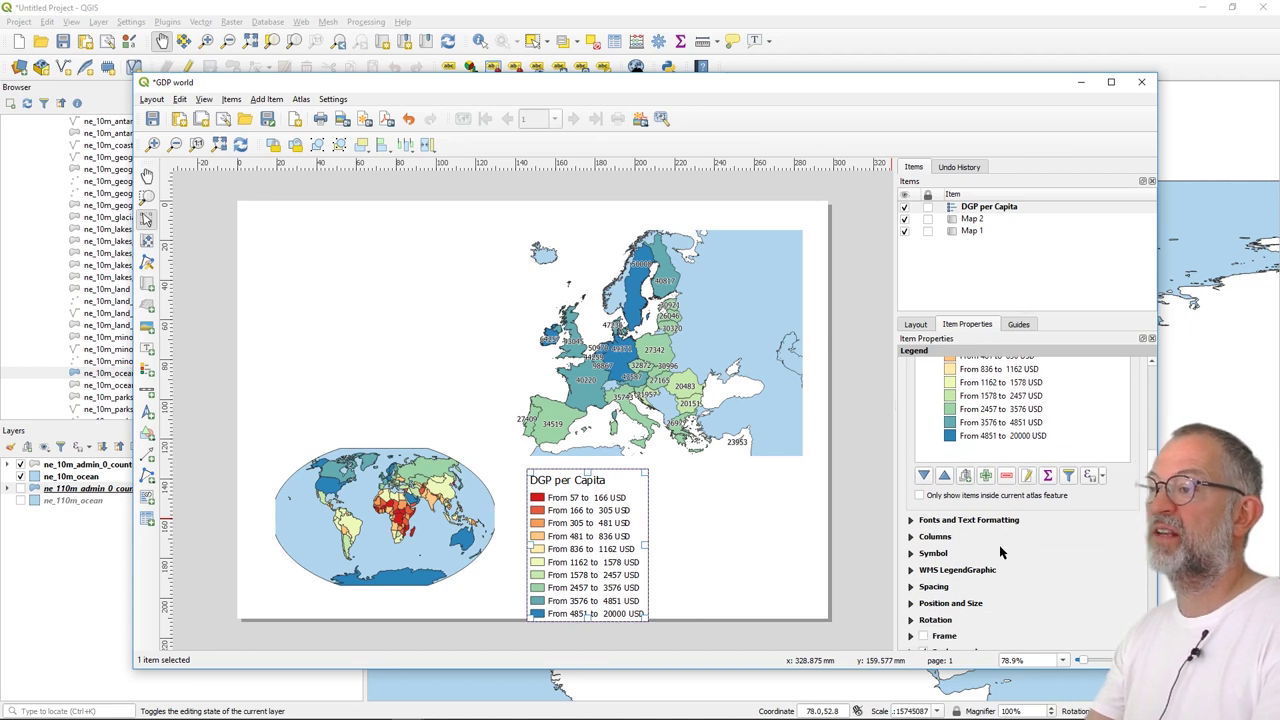
{"action": "left_click", "coordinate": [911, 537]}
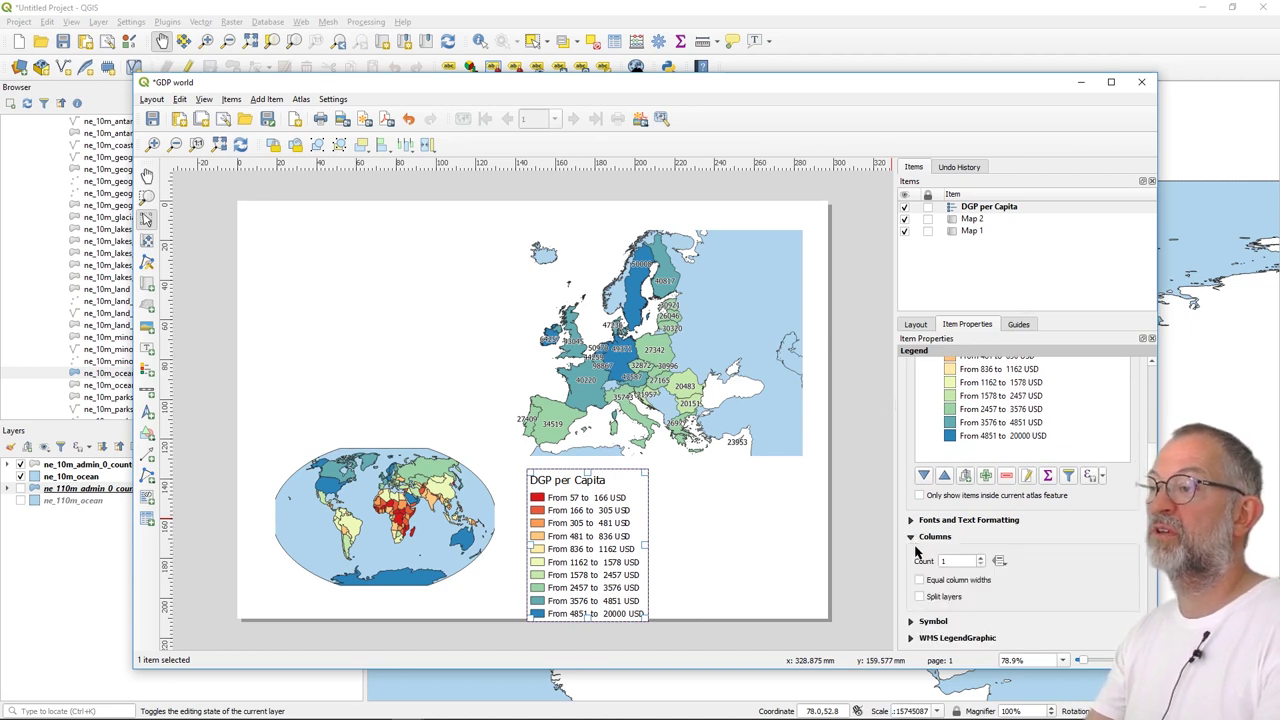
{"action": "left_click", "coordinate": [983, 561]}
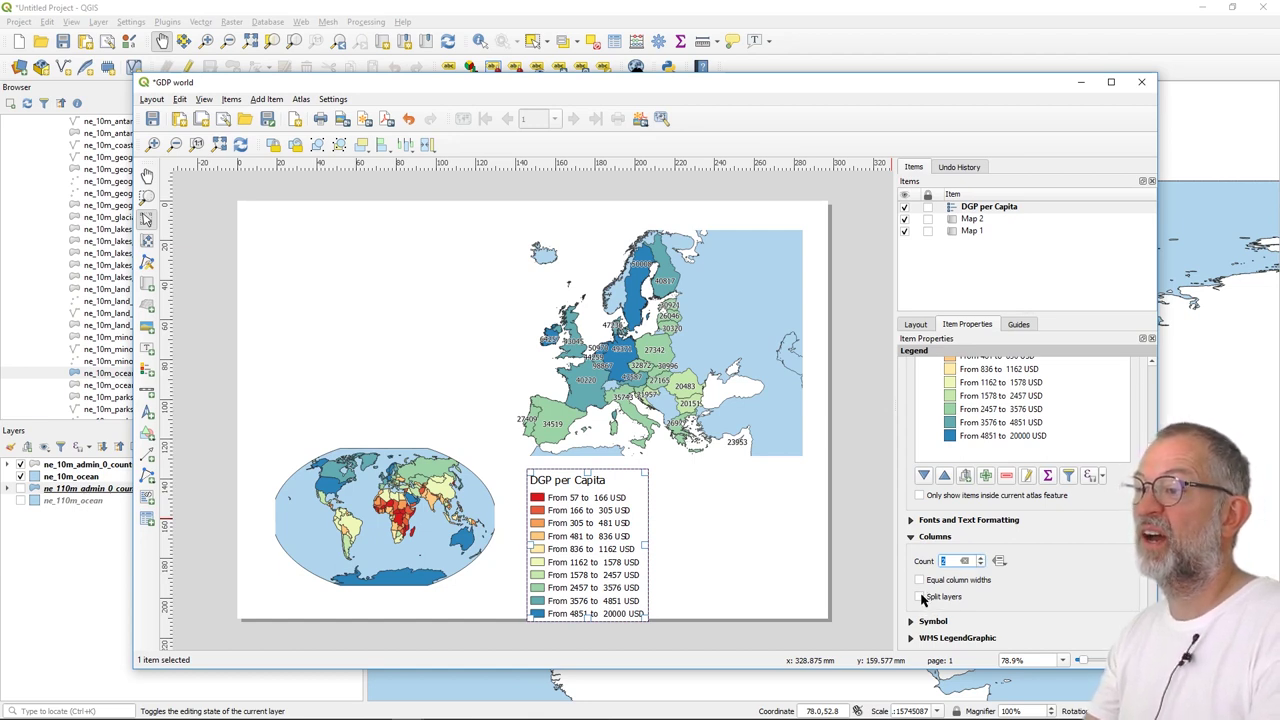
{"action": "left_click", "coordinate": [920, 597]}
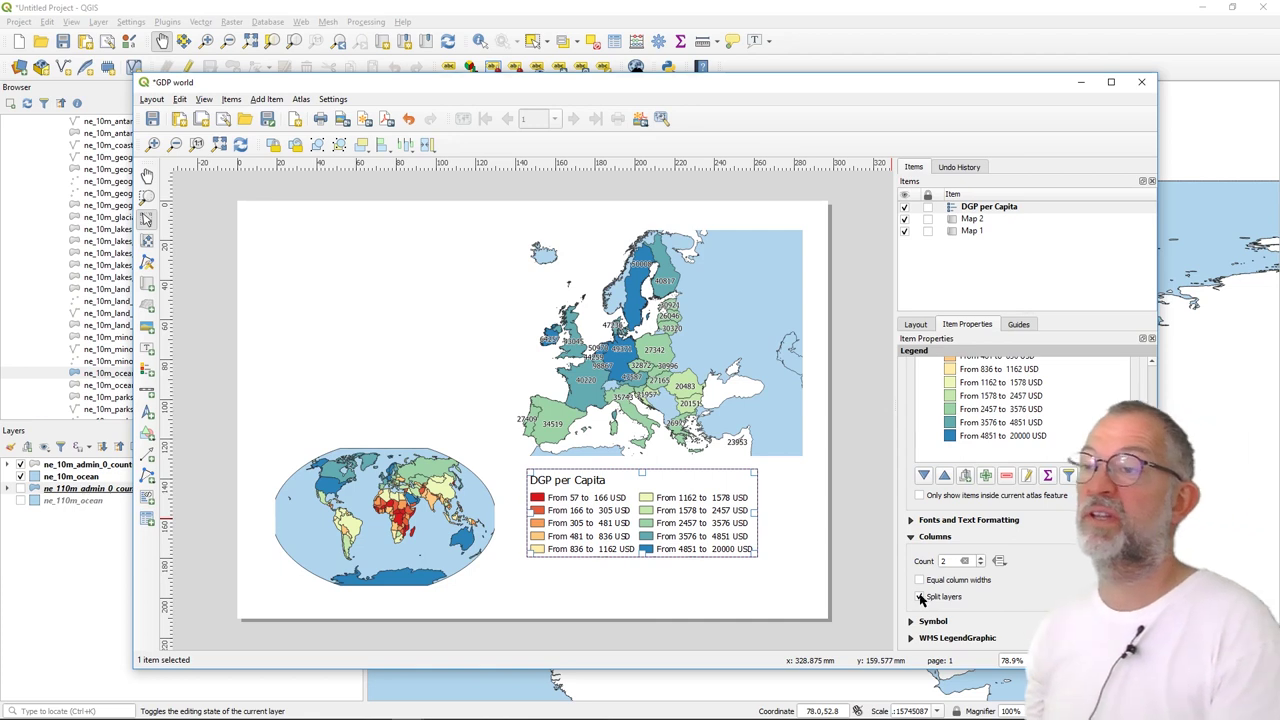
{"action": "left_click_drag", "start_coordinate": [690, 533], "coordinate": [728, 551]}
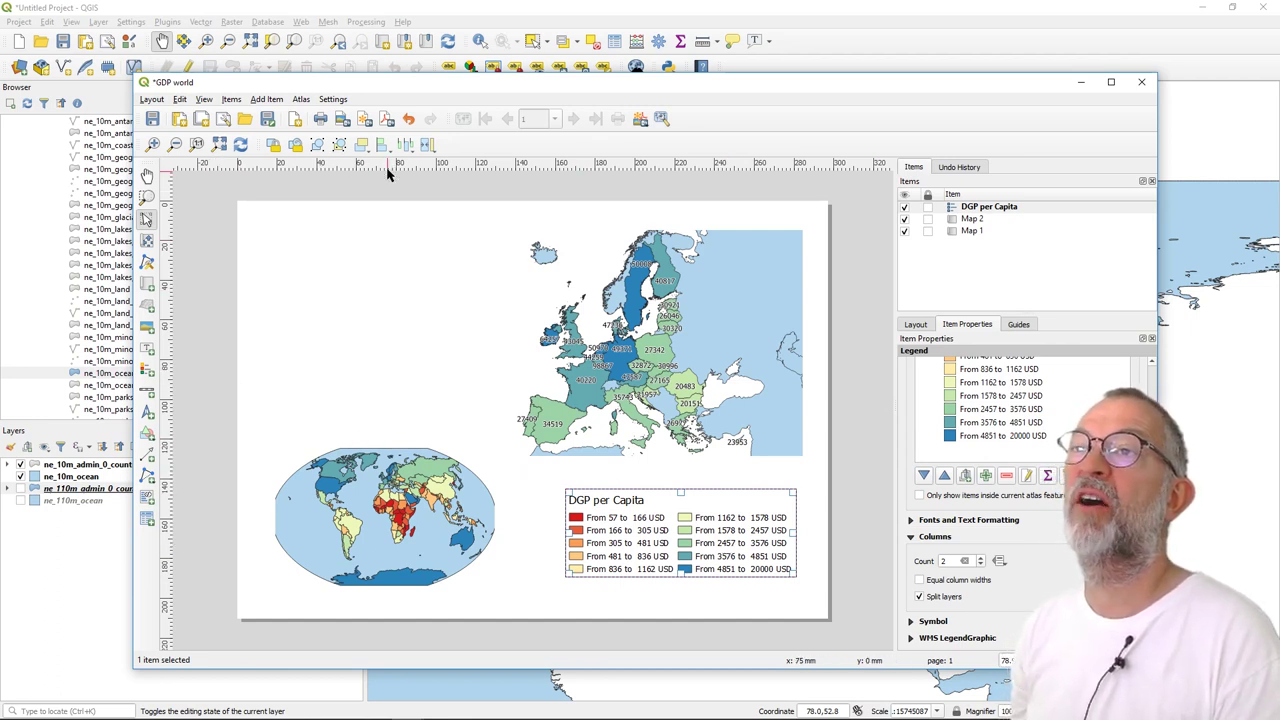
Step: Add guides along the Europe map's top and right edges and the world map's bottom and left edges, aligning the legend to the lower-right guides
{"action": "left_click_drag", "start_coordinate": [378, 168], "coordinate": [376, 230]}
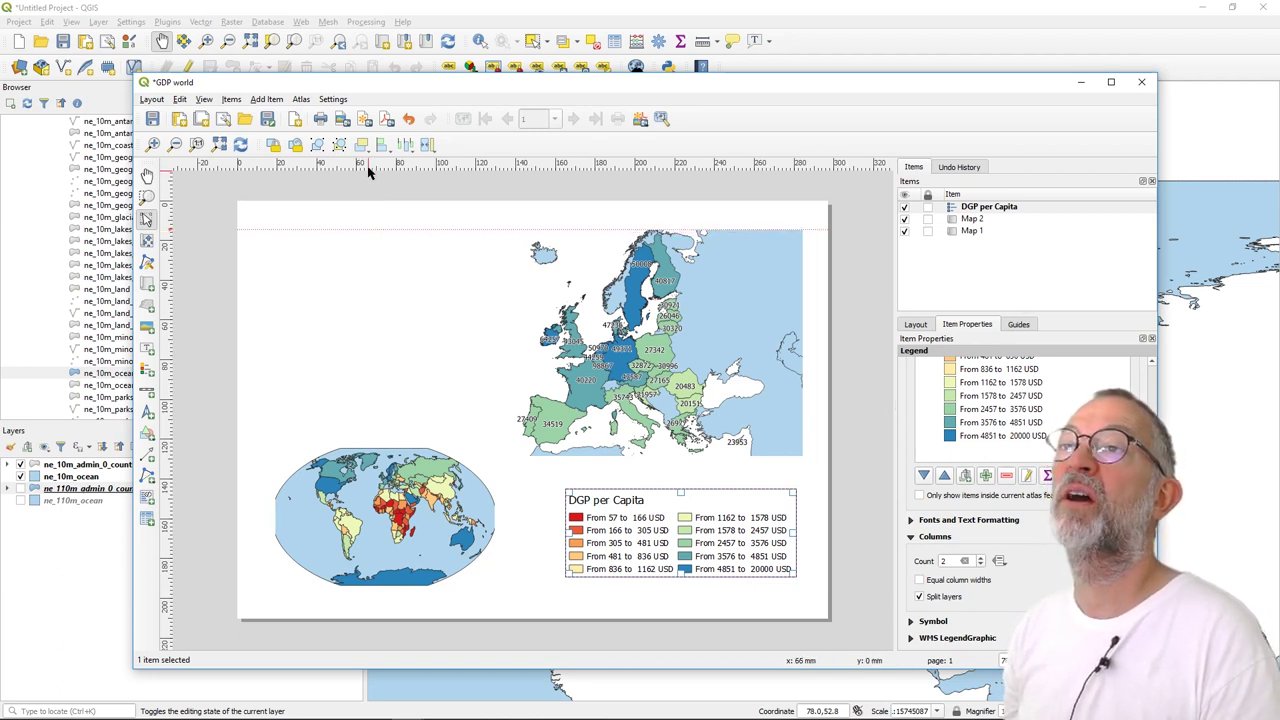
{"action": "left_click_drag", "start_coordinate": [366, 171], "coordinate": [366, 588]}
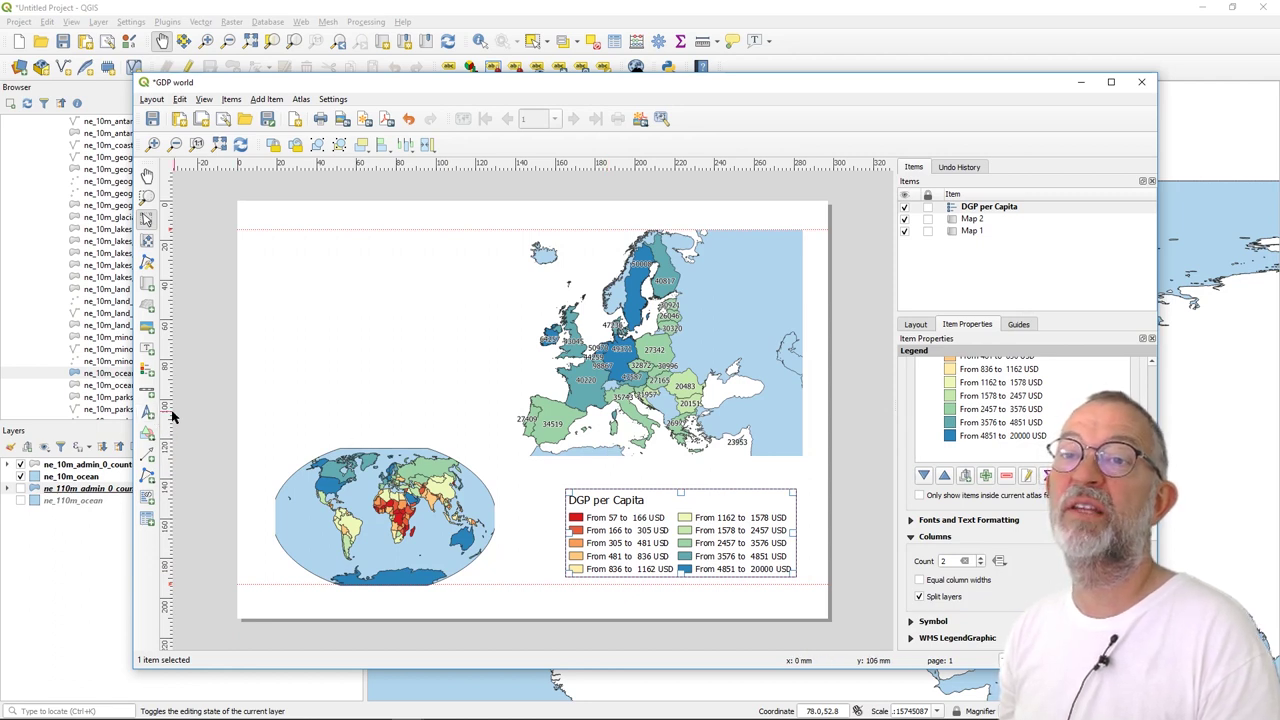
{"action": "left_click_drag", "start_coordinate": [172, 414], "coordinate": [808, 400]}
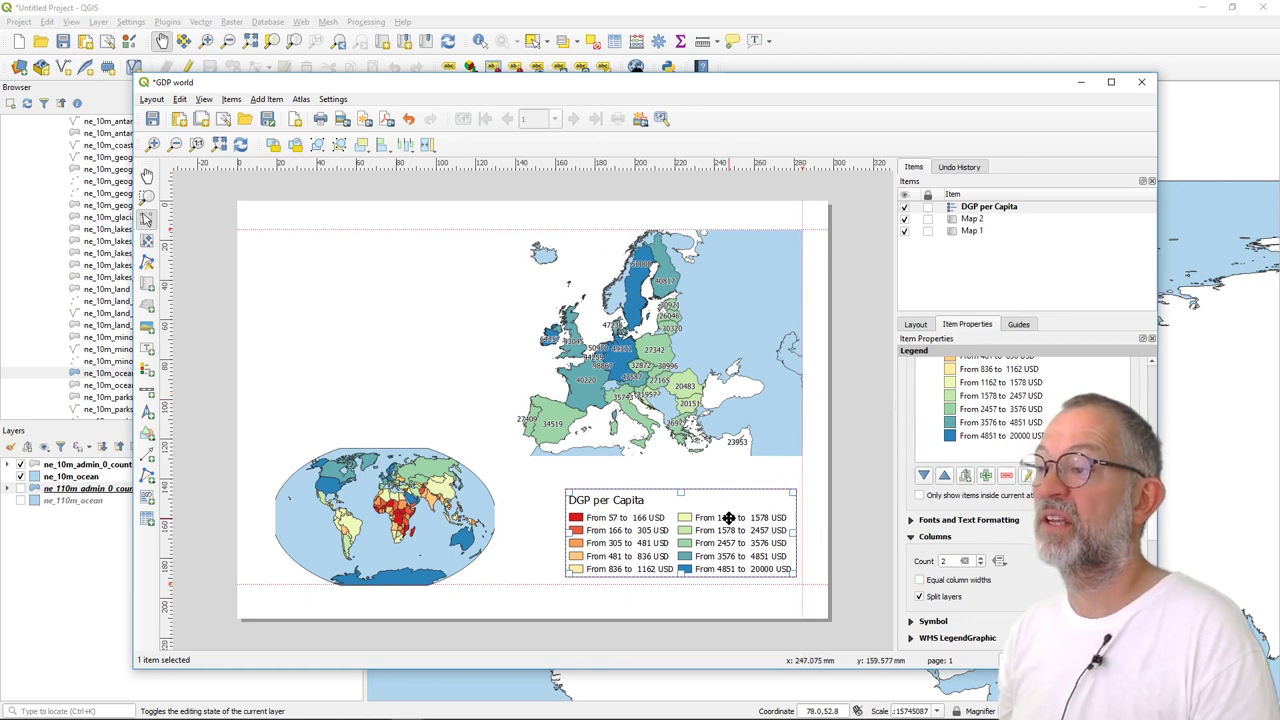
{"action": "left_click_drag", "start_coordinate": [728, 520], "coordinate": [737, 526]}
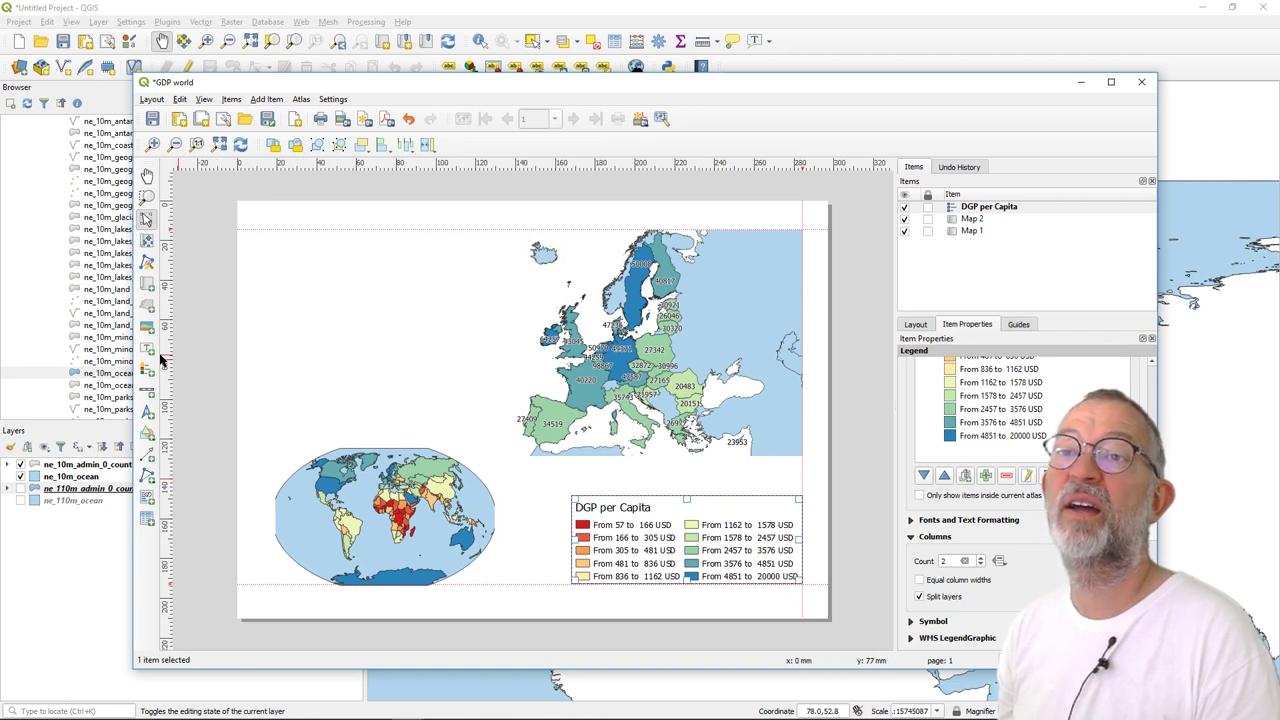
{"action": "left_click_drag", "start_coordinate": [172, 357], "coordinate": [274, 354]}
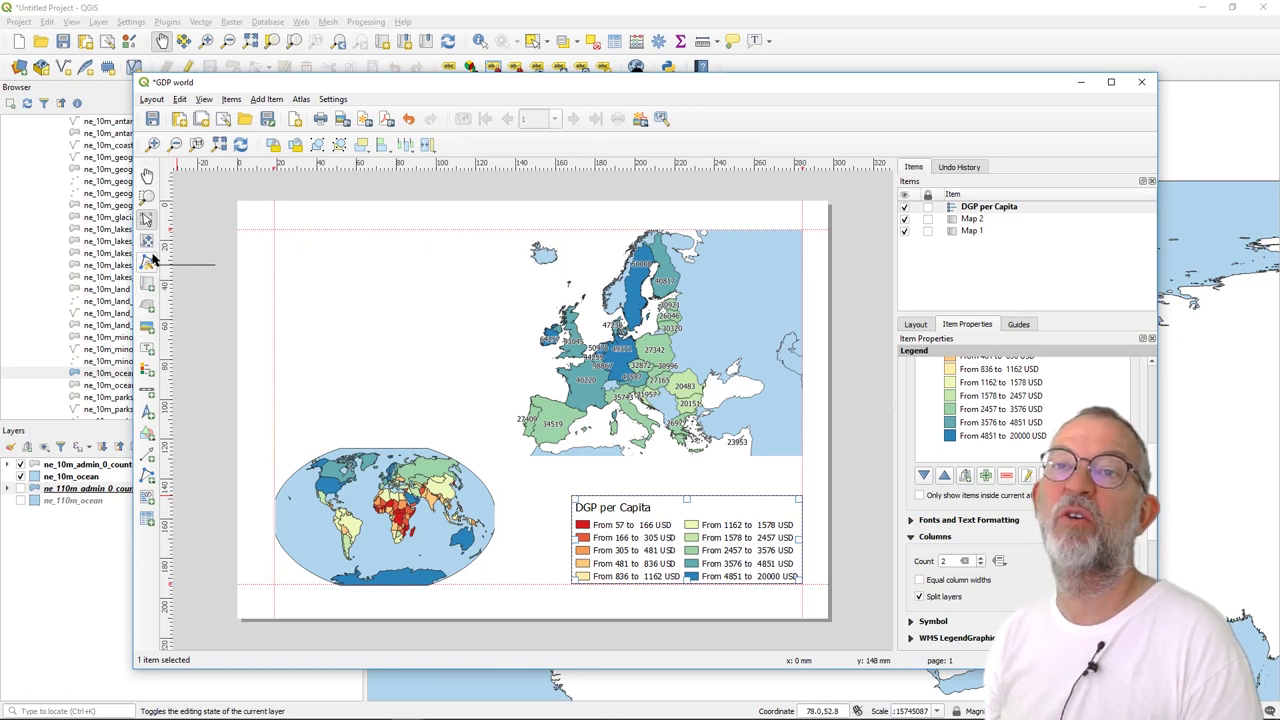
Step: Add a text label at the page's upper-left guide corner reading "GDP for 2016 in USD"
{"action": "left_click", "coordinate": [150, 367]}
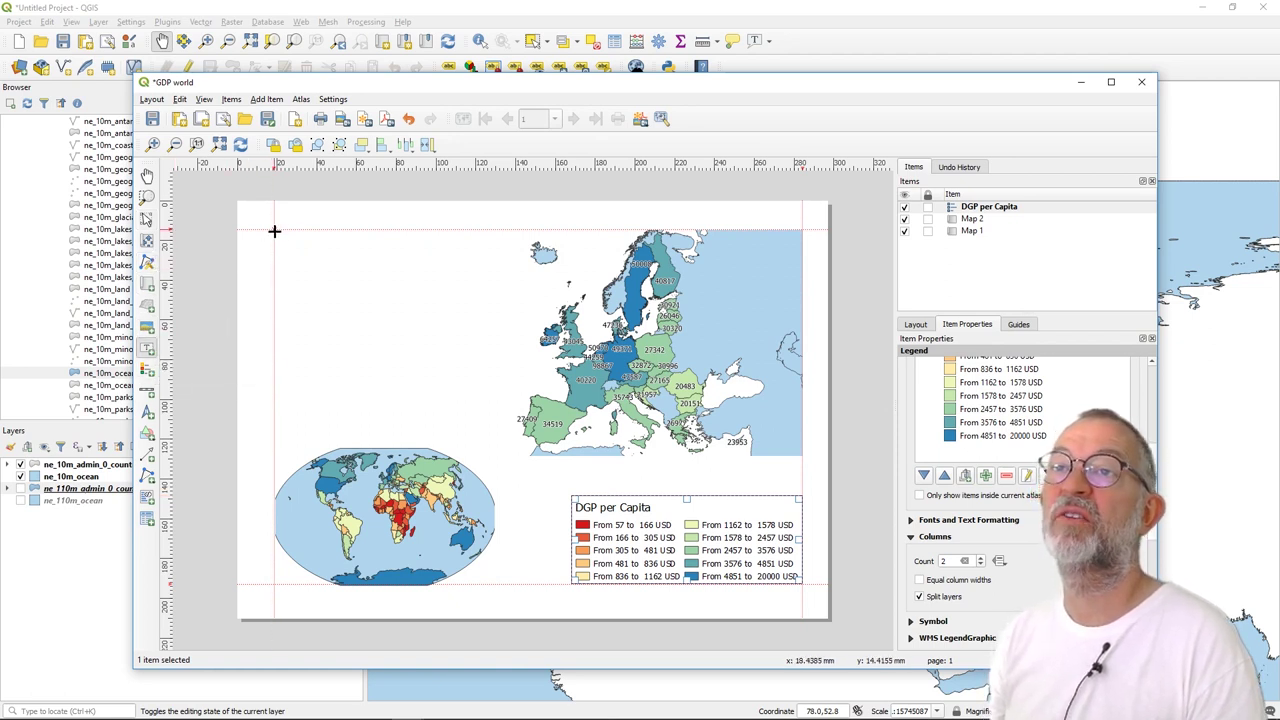
{"action": "left_click_drag", "start_coordinate": [274, 228], "coordinate": [442, 258]}
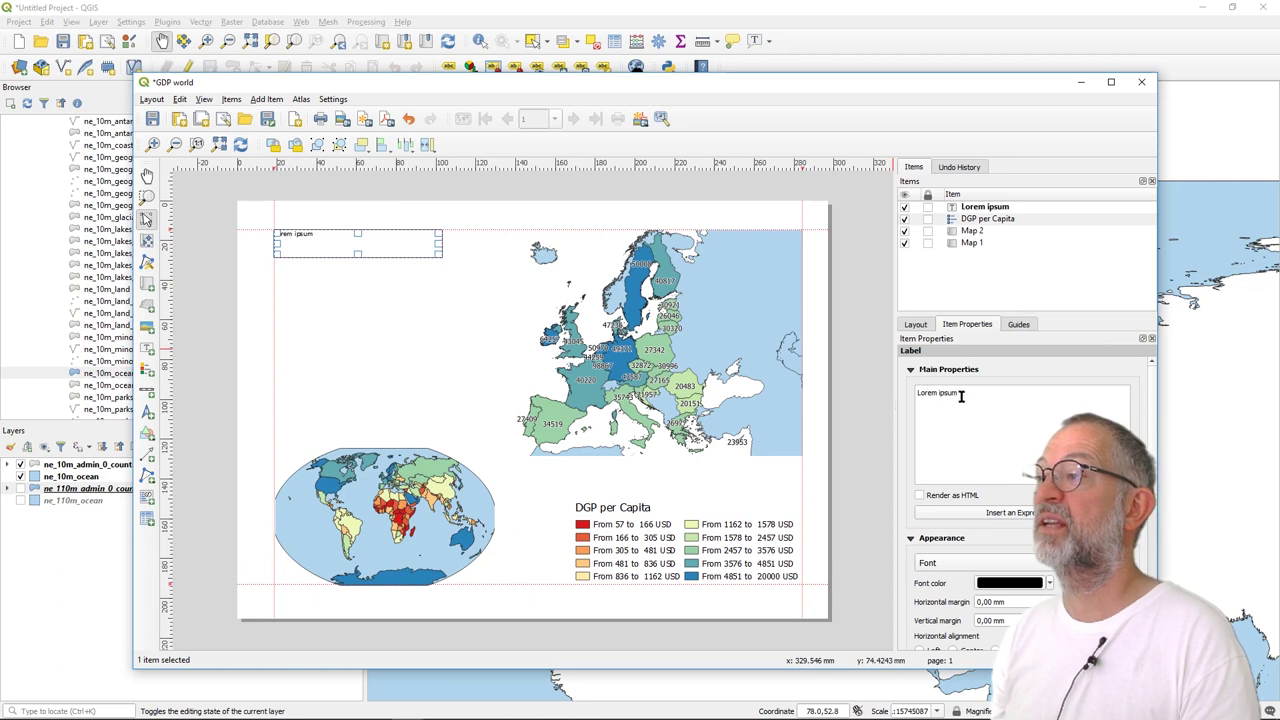
{"action": "left_click_drag", "start_coordinate": [960, 395], "coordinate": [908, 397]}
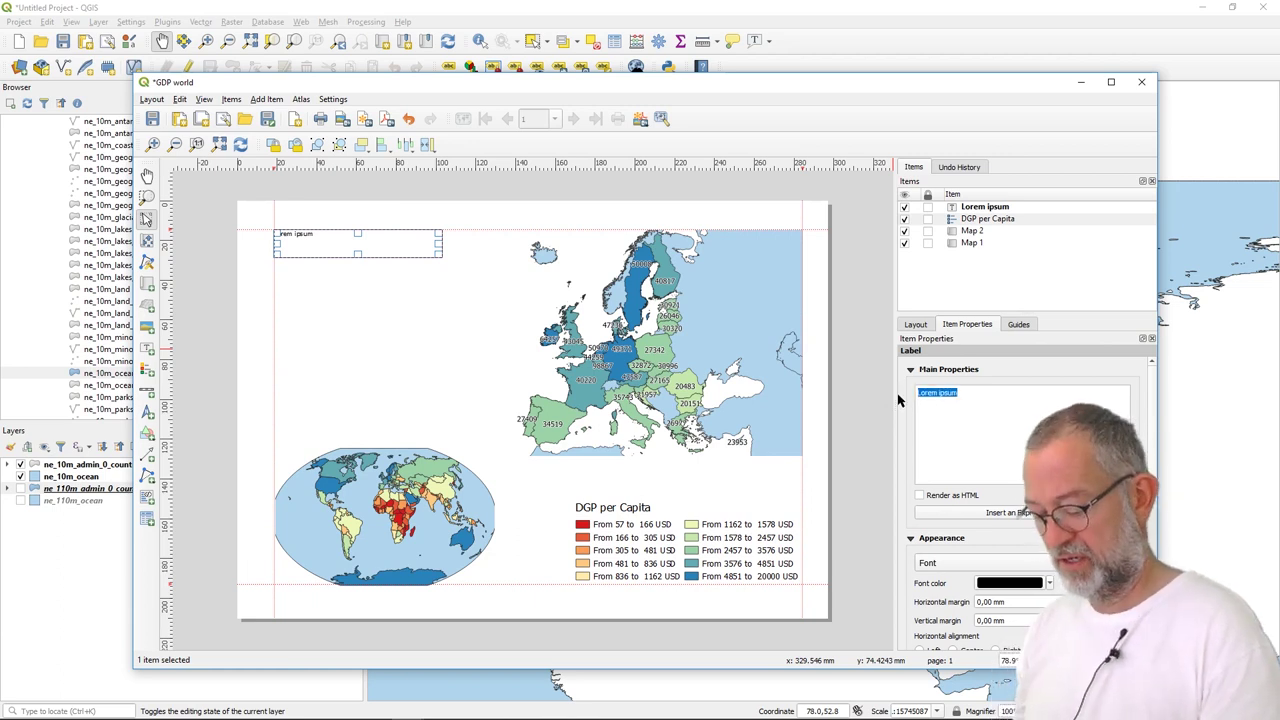
{"action": "type", "text": "GDP for 2016 in USD"}
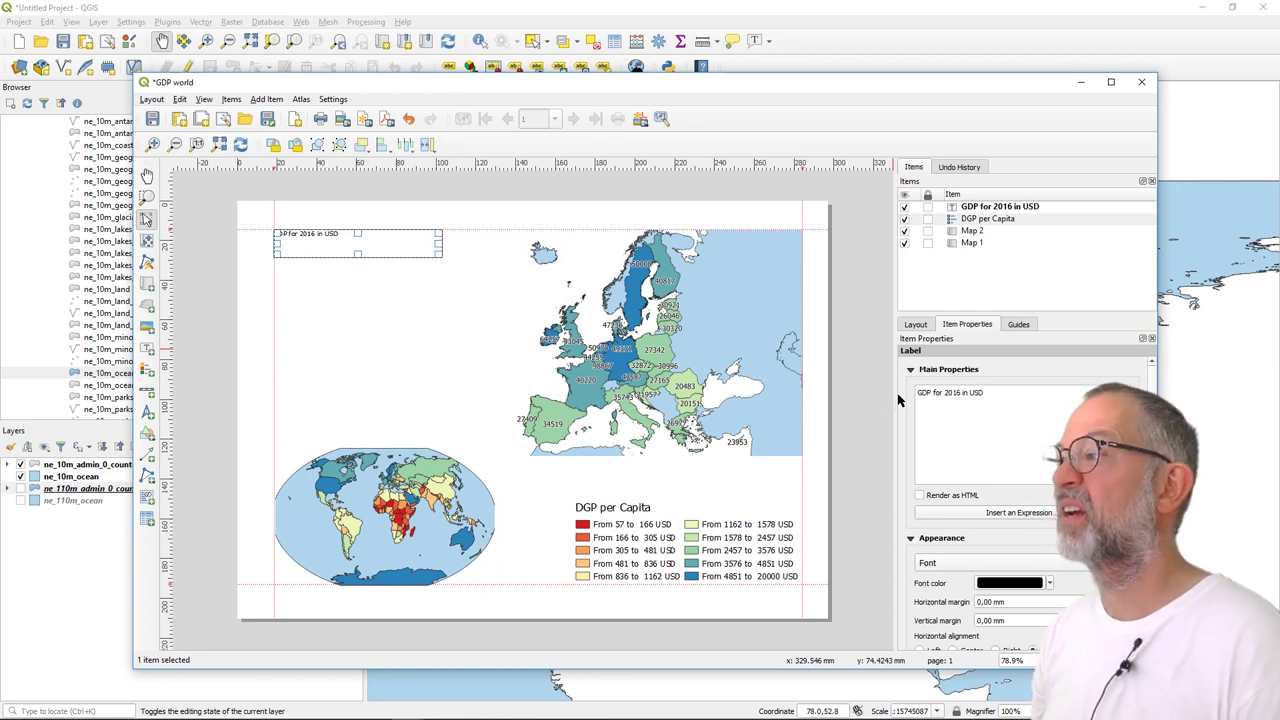
{"action": "left_click", "coordinate": [1050, 409]}
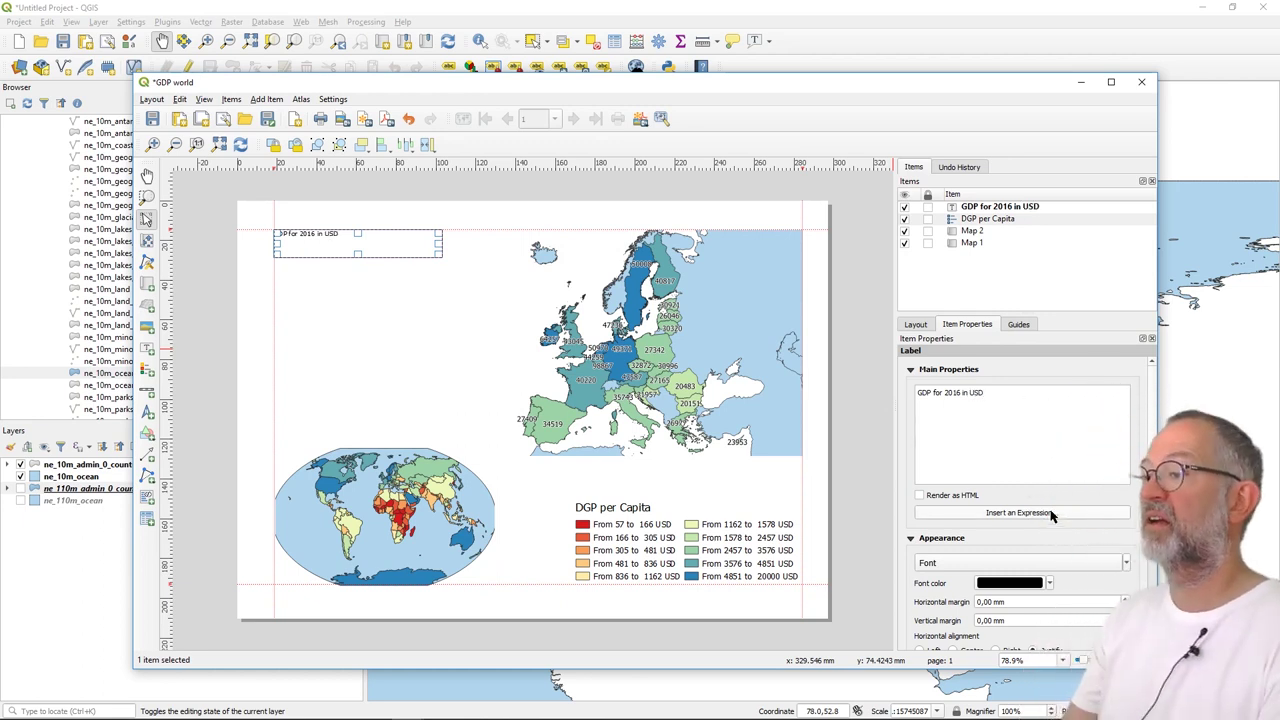
Step: Set the title label's font size to 22 pt
{"action": "left_click", "coordinate": [1126, 563]}
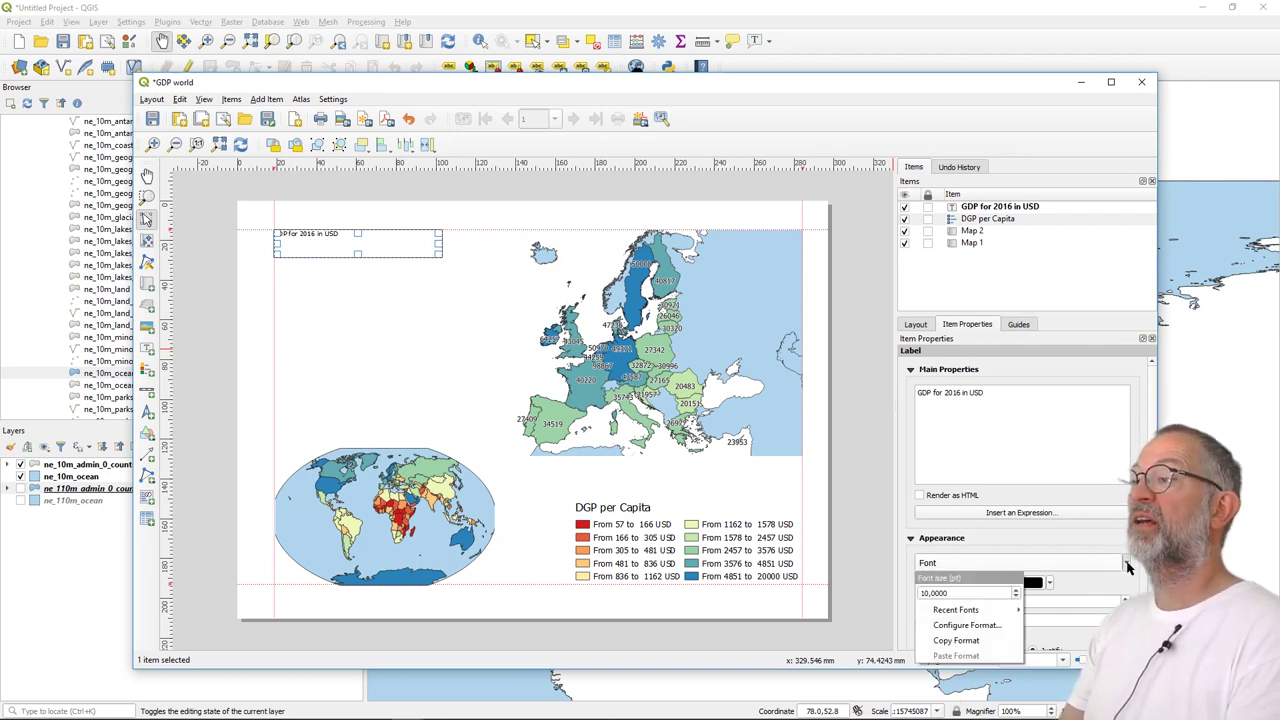
{"action": "left_click", "coordinate": [1018, 589]}
{"action": "scroll", "coordinate": [1017, 592], "scroll_direction": "up", "scroll_amount": 8}
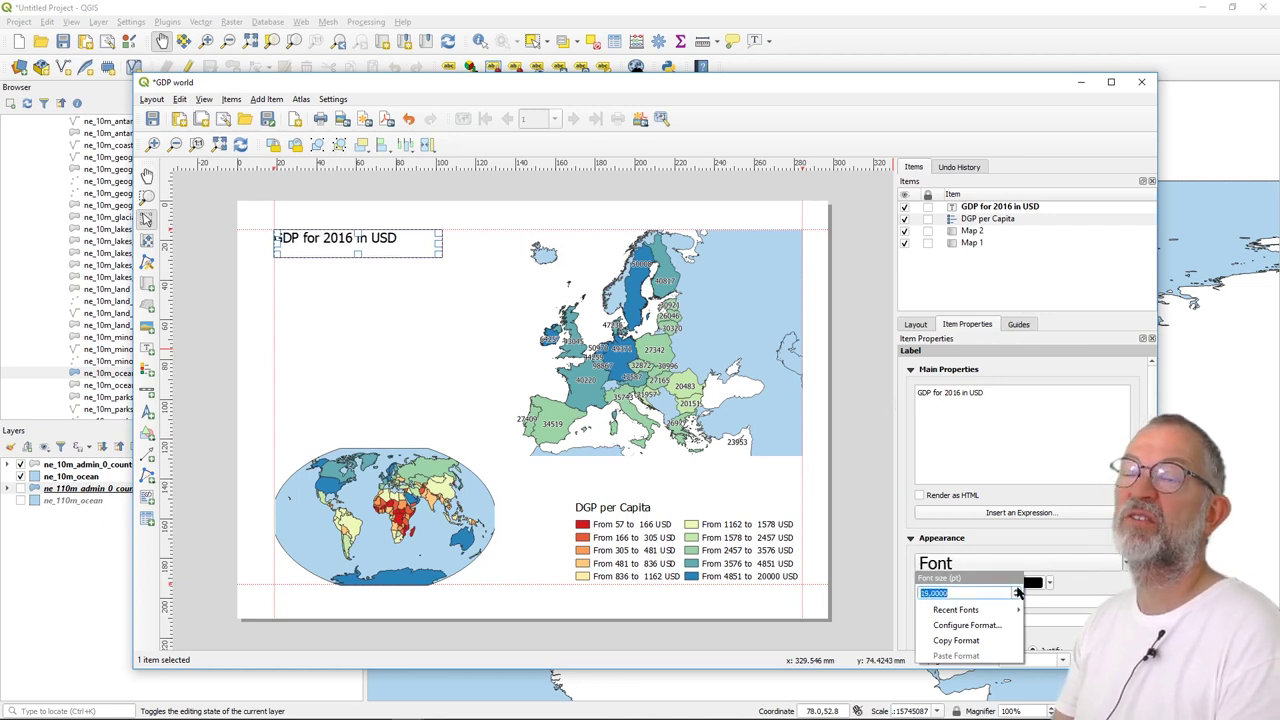
{"action": "scroll", "coordinate": [1018, 592], "scroll_direction": "up", "scroll_amount": 3}
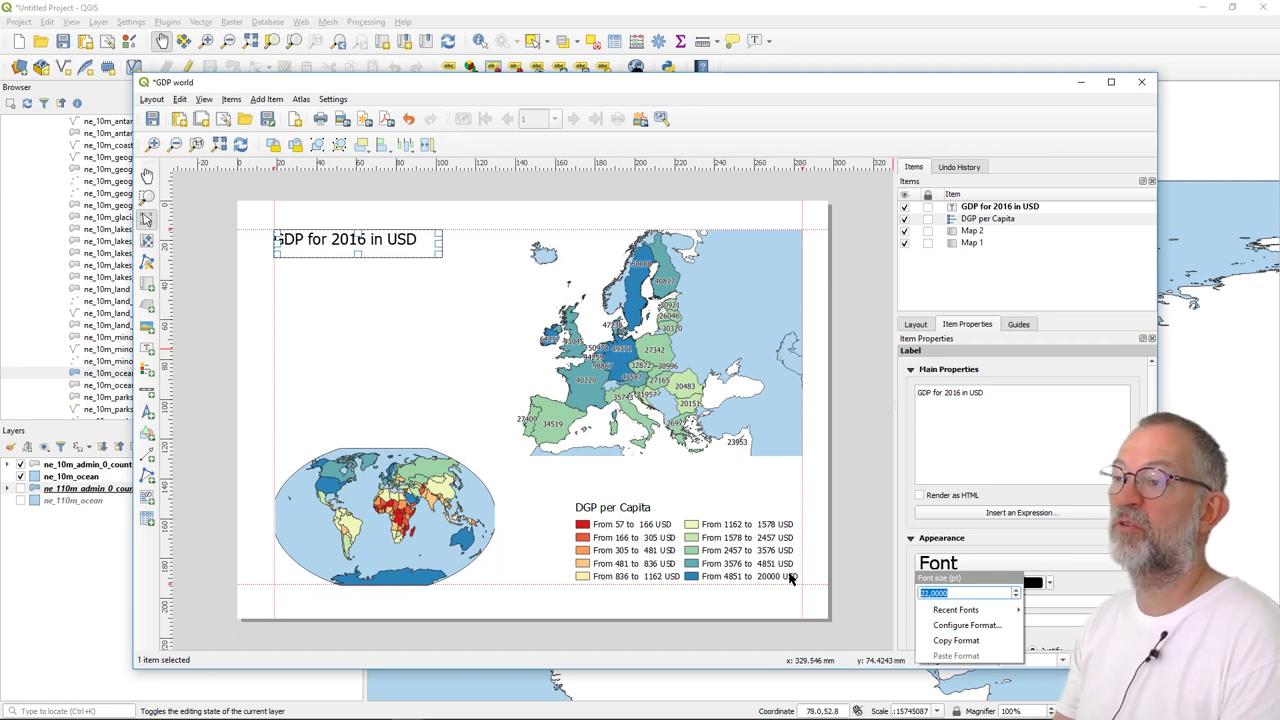
{"action": "left_click", "coordinate": [860, 509]}
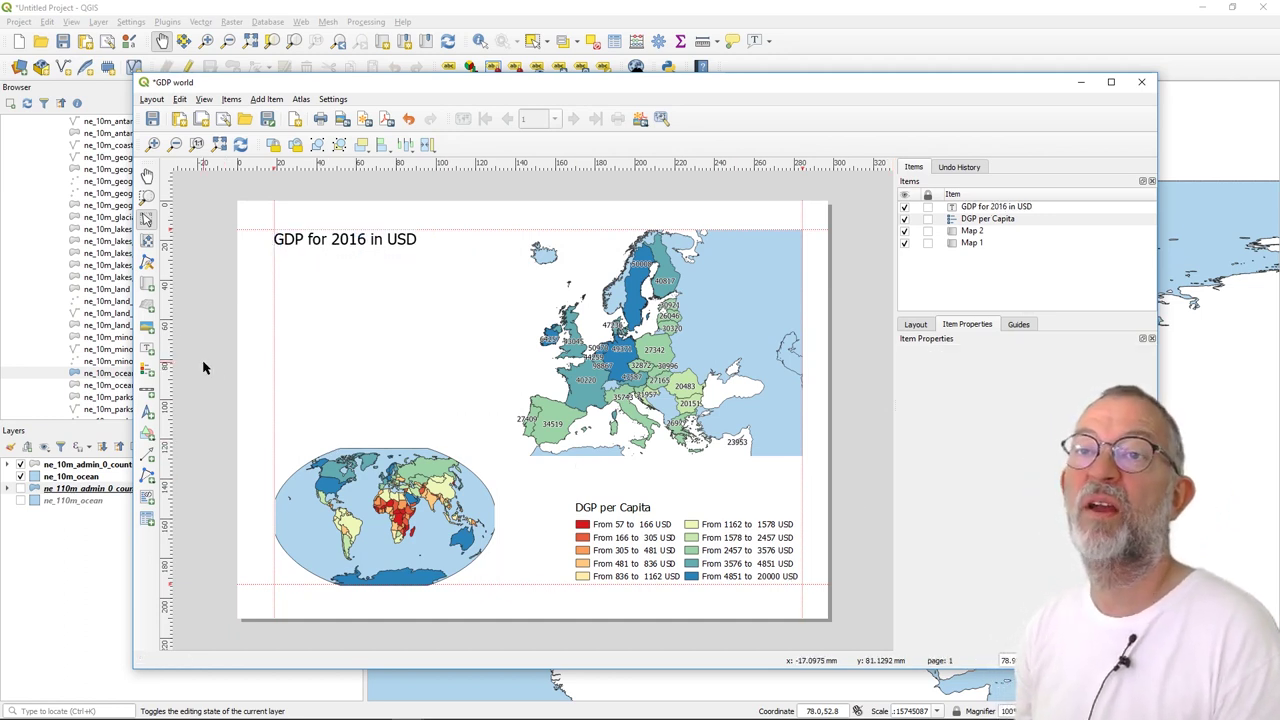
Step: Add a label between the title and the world map, containing the OECD and IMF definition of GDP copied from the notes document
{"action": "left_click", "coordinate": [150, 352]}
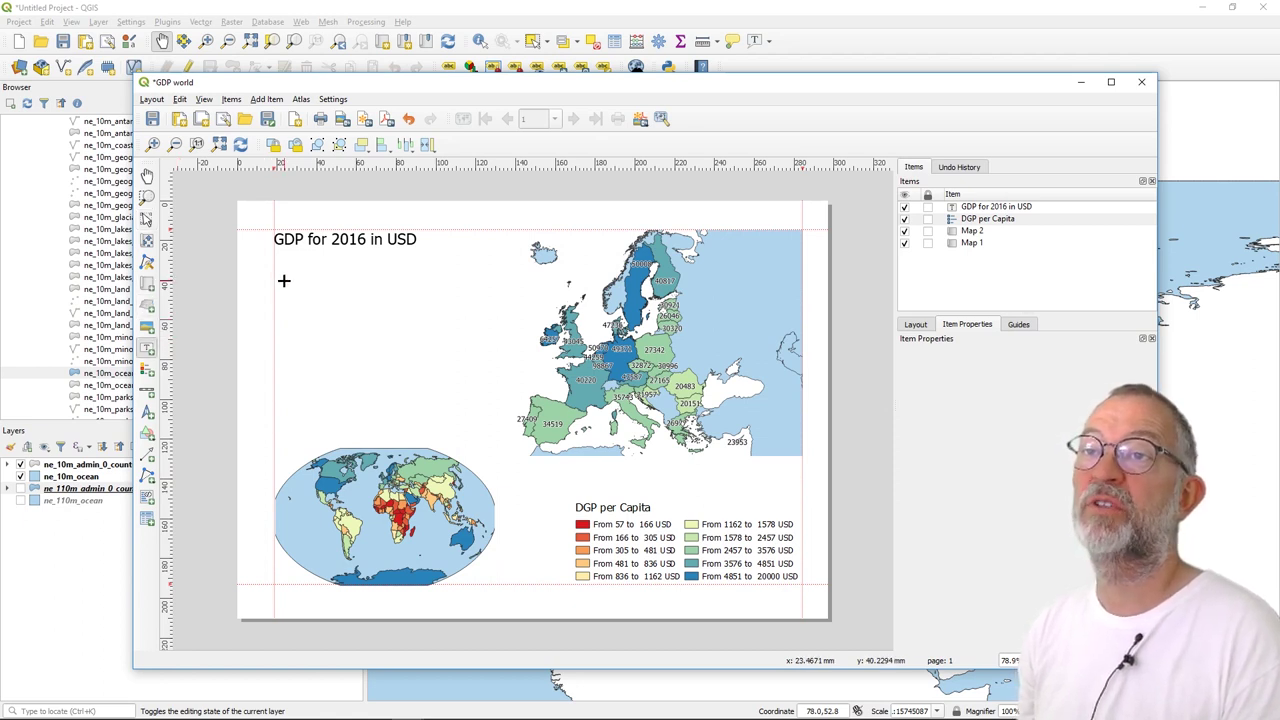
{"action": "left_click_drag", "start_coordinate": [277, 280], "coordinate": [500, 405]}
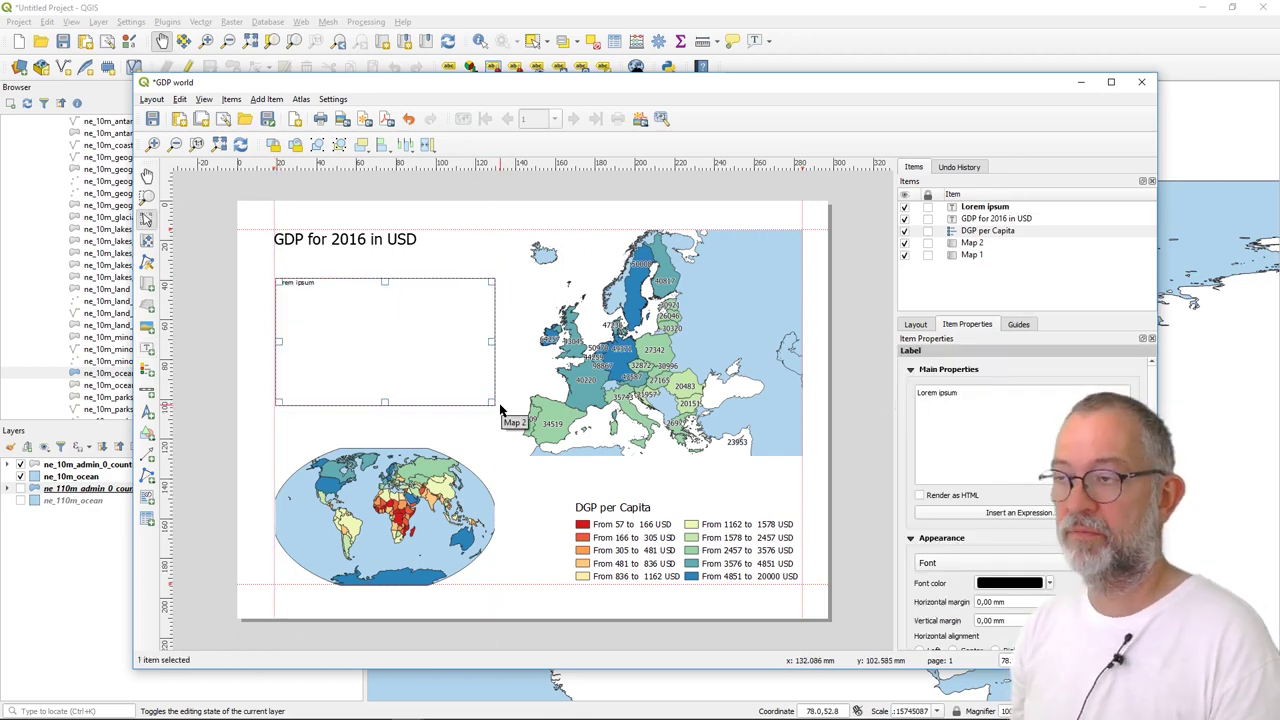
{"action": "key", "text": "alt+Tab"}
{"action": "key", "text": "alt+Tab"}
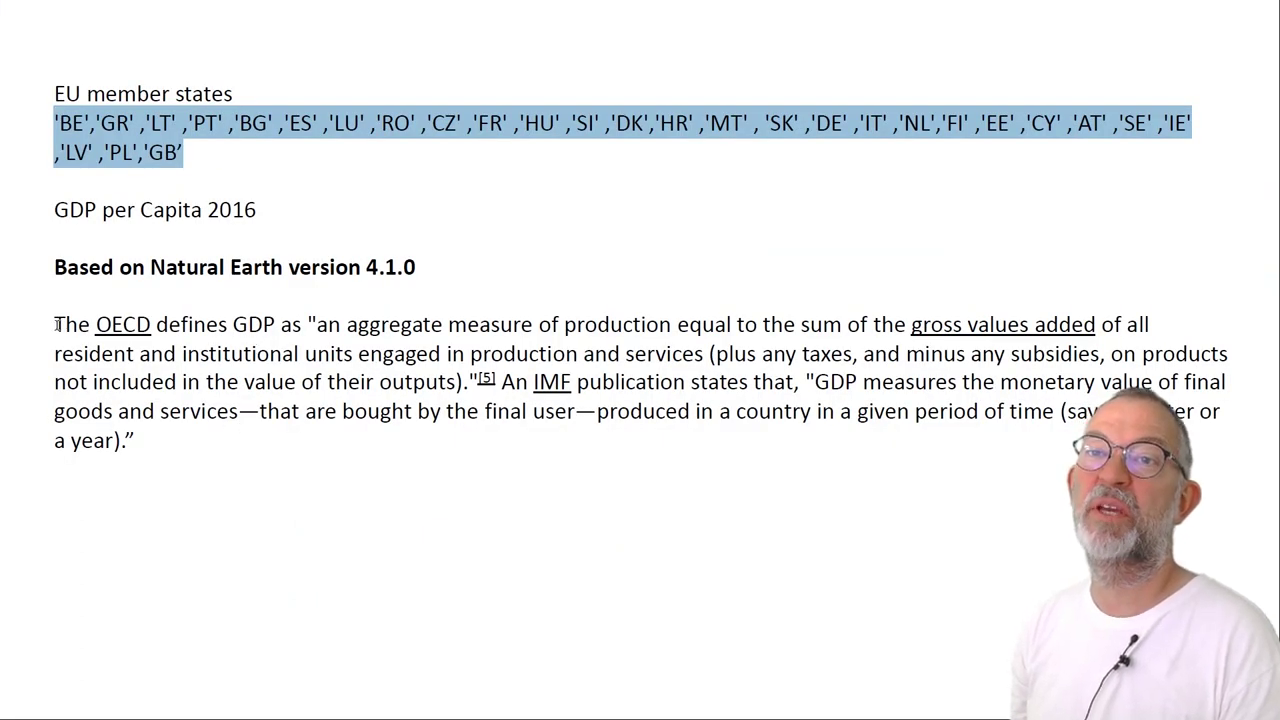
{"action": "left_click_drag", "start_coordinate": [57, 324], "coordinate": [138, 450]}
{"action": "key", "text": "ctrl+c"}
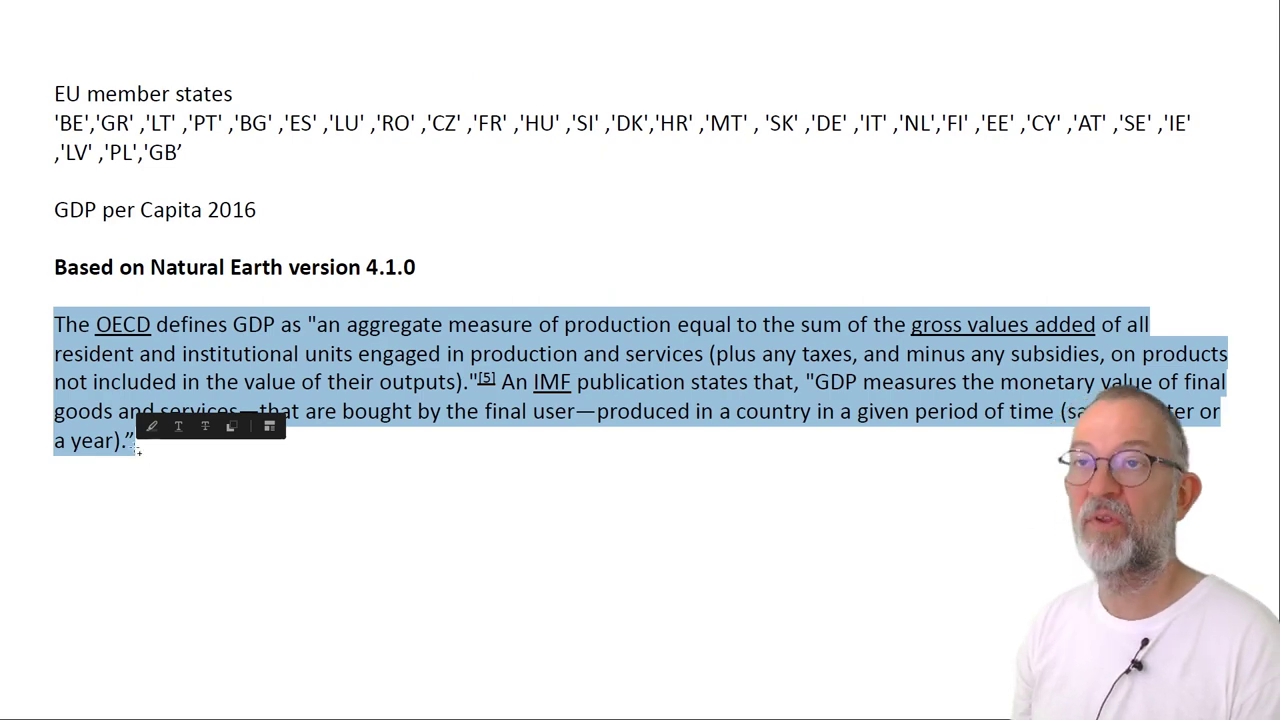
{"action": "key", "text": "alt+Tab"}
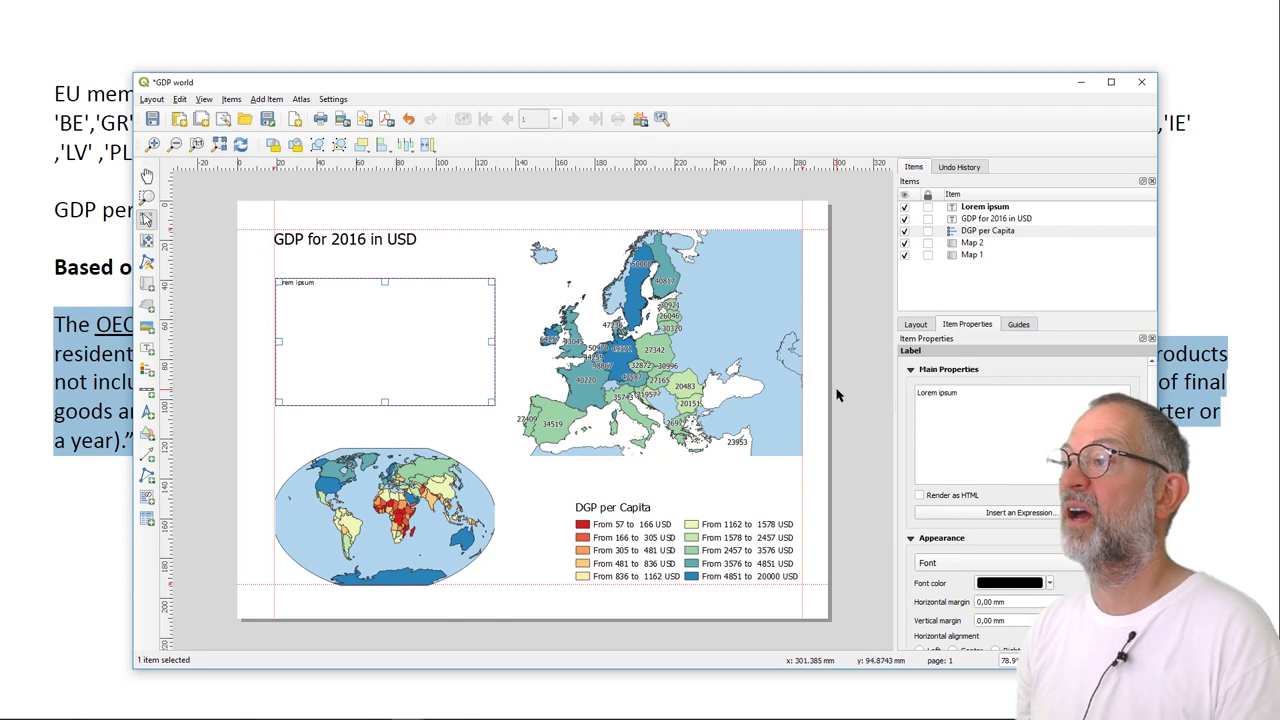
{"action": "left_click_drag", "start_coordinate": [976, 396], "coordinate": [904, 395]}
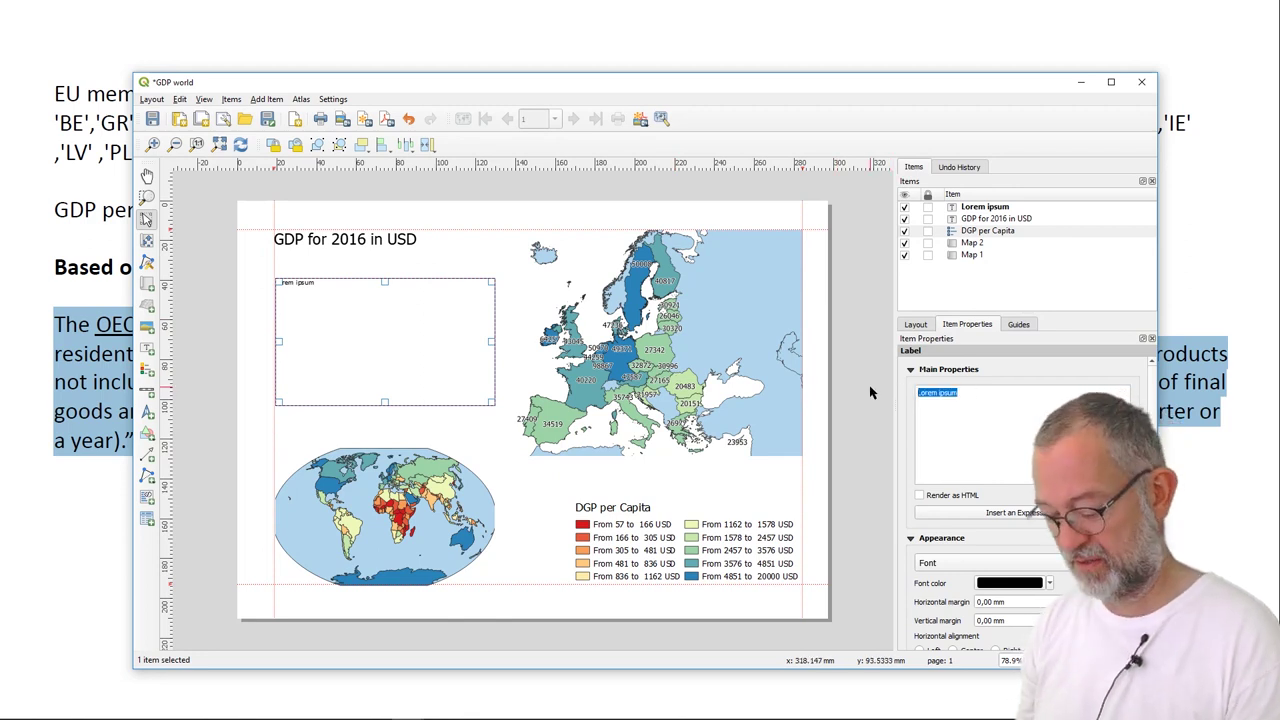
{"action": "key", "text": "ctrl+v"}
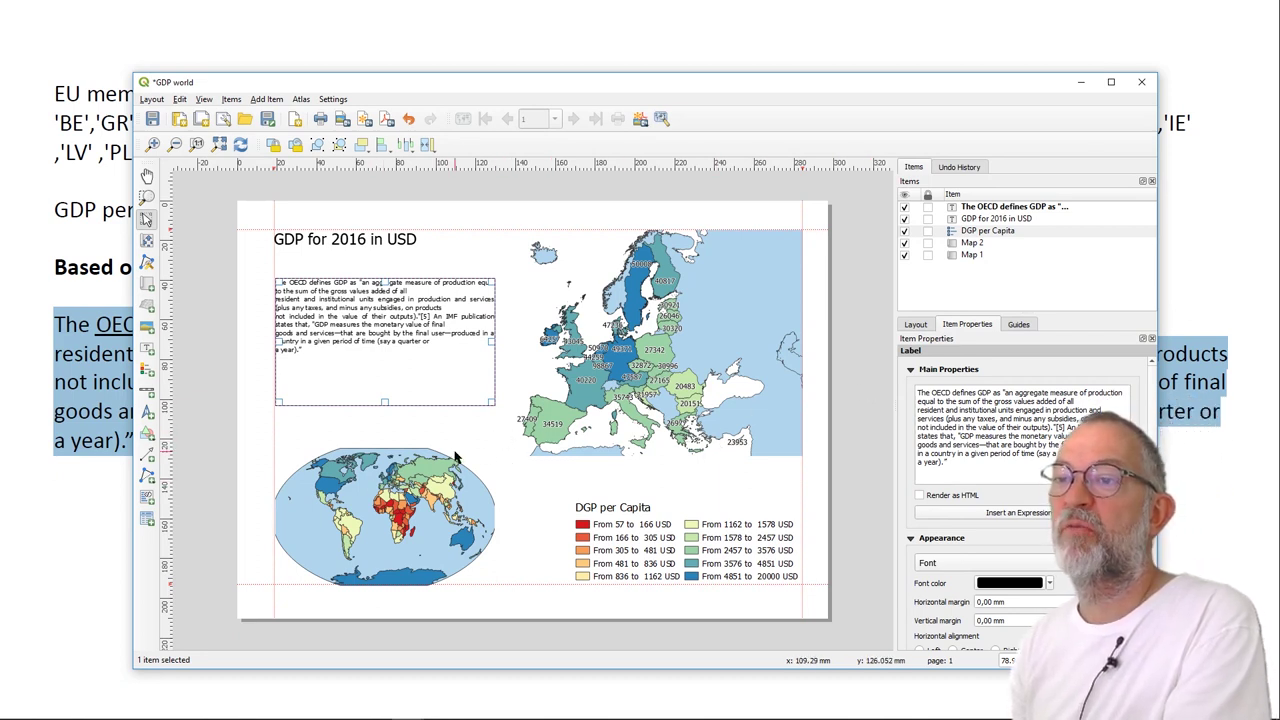
Step: Add an overview to the world map that uses Map 2 as its map frame
{"action": "left_click", "coordinate": [416, 492]}
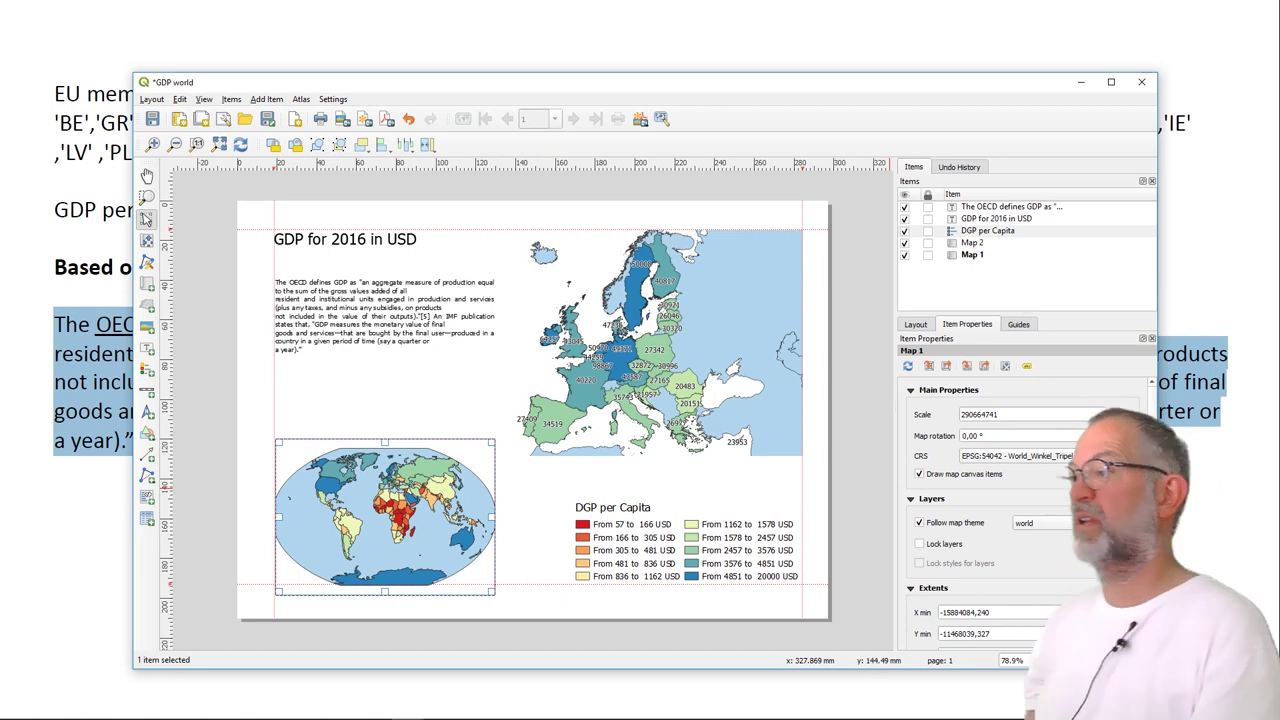
{"action": "scroll", "coordinate": [1150, 440], "scroll_direction": "down", "scroll_amount": 5}
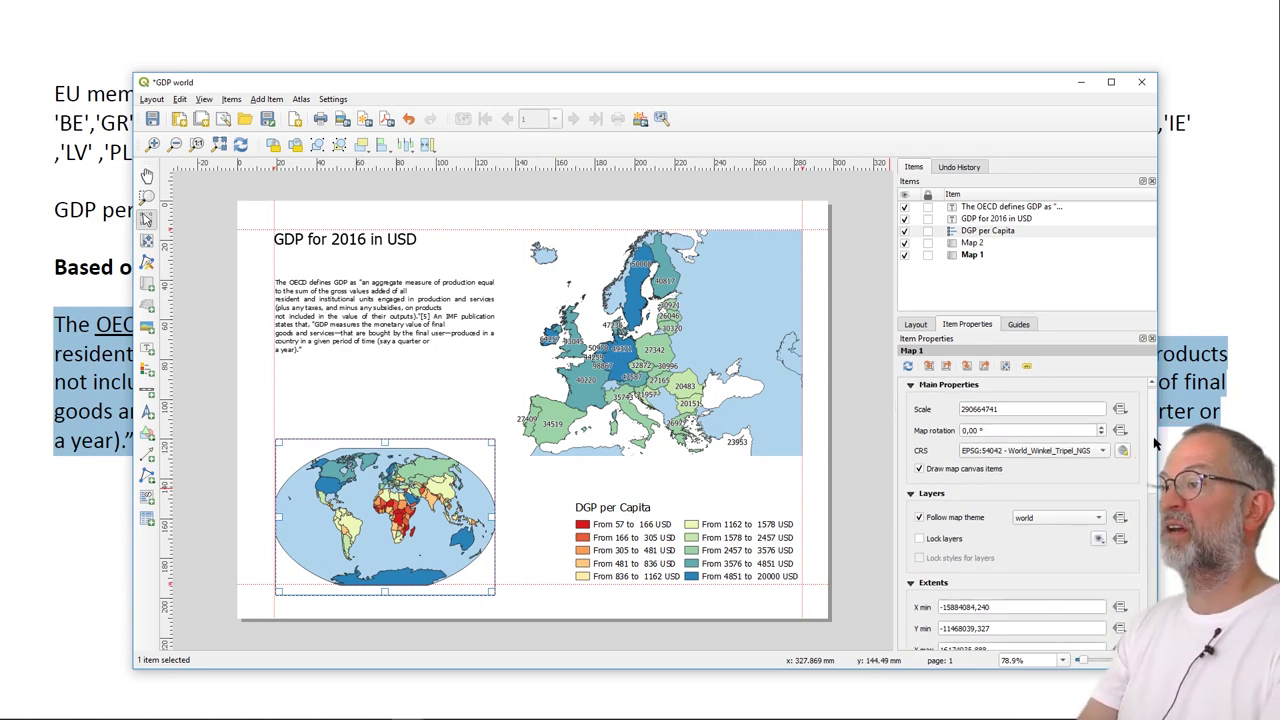
{"action": "scroll", "coordinate": [1150, 440], "scroll_direction": "down", "scroll_amount": 1}
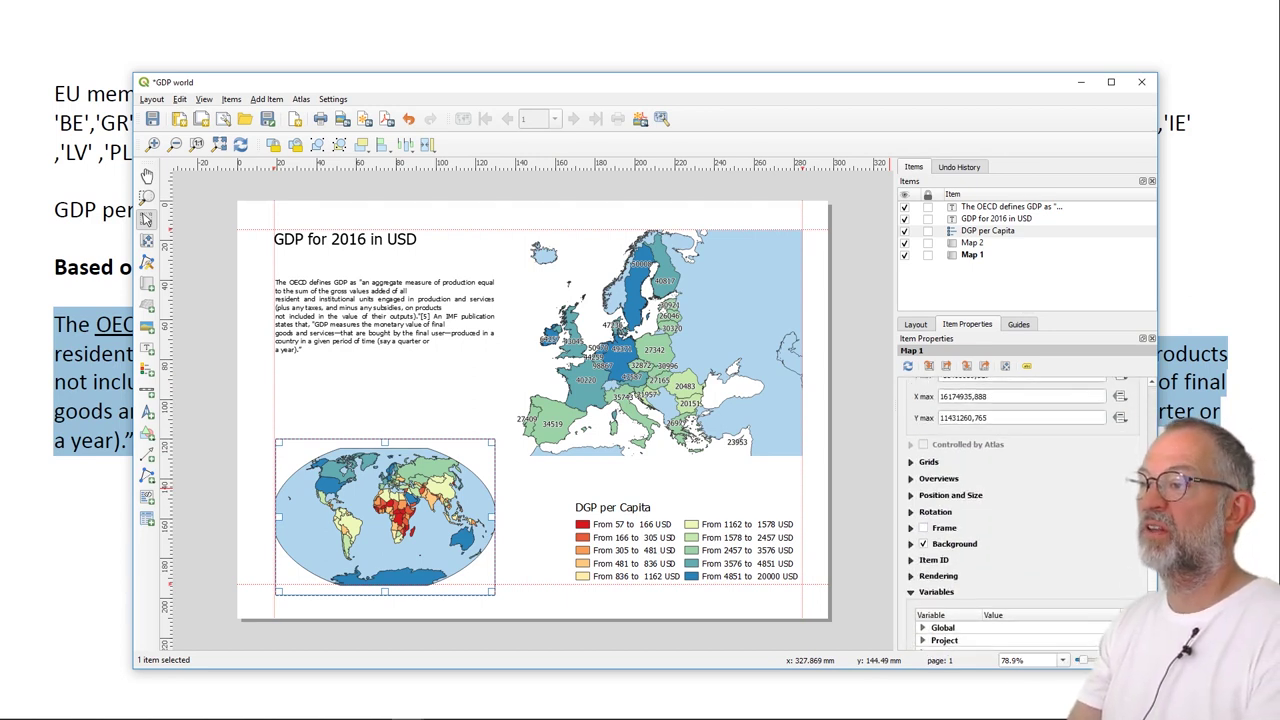
{"action": "left_click", "coordinate": [910, 479]}
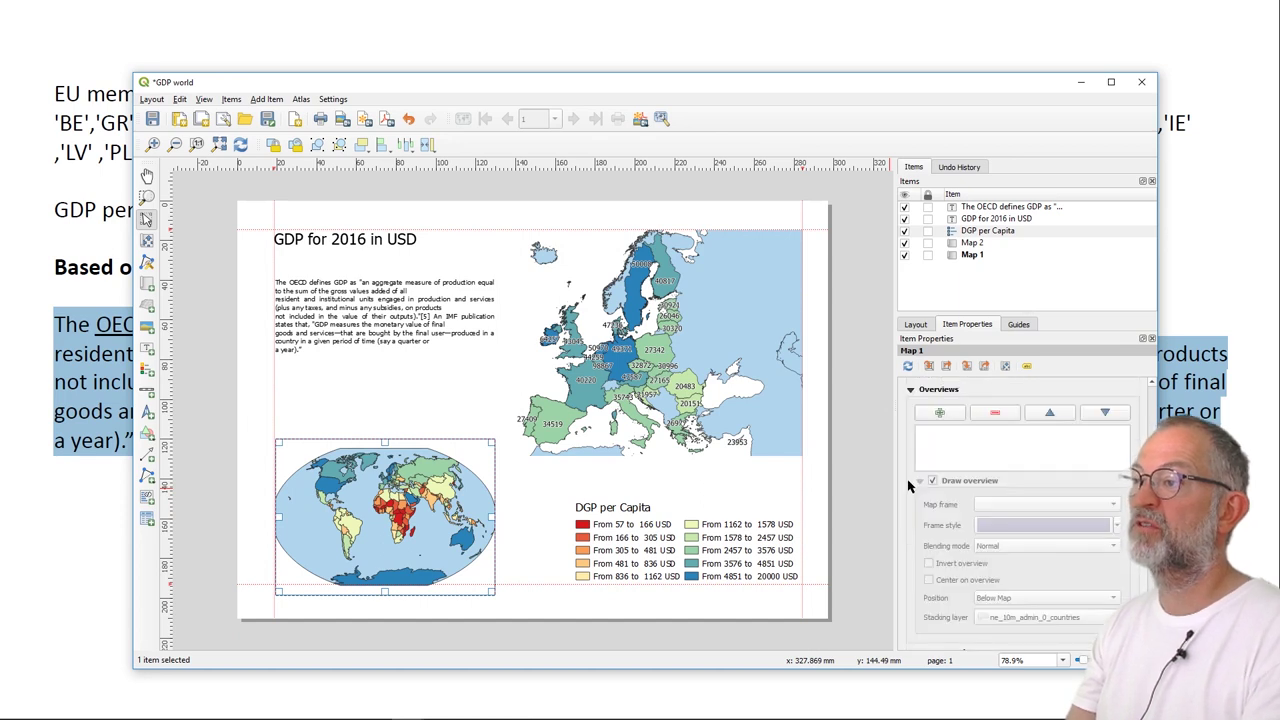
{"action": "left_click", "coordinate": [950, 417]}
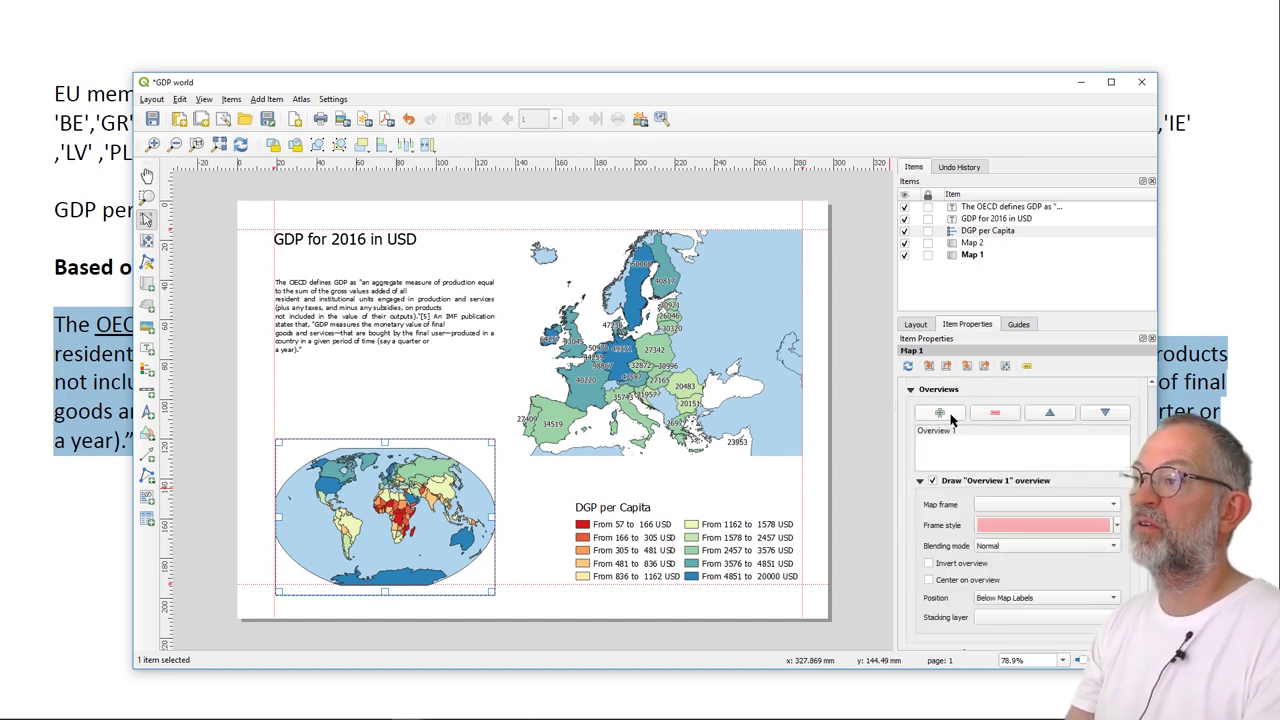
{"action": "left_click", "coordinate": [1000, 504]}
{"action": "left_click", "coordinate": [1003, 513]}
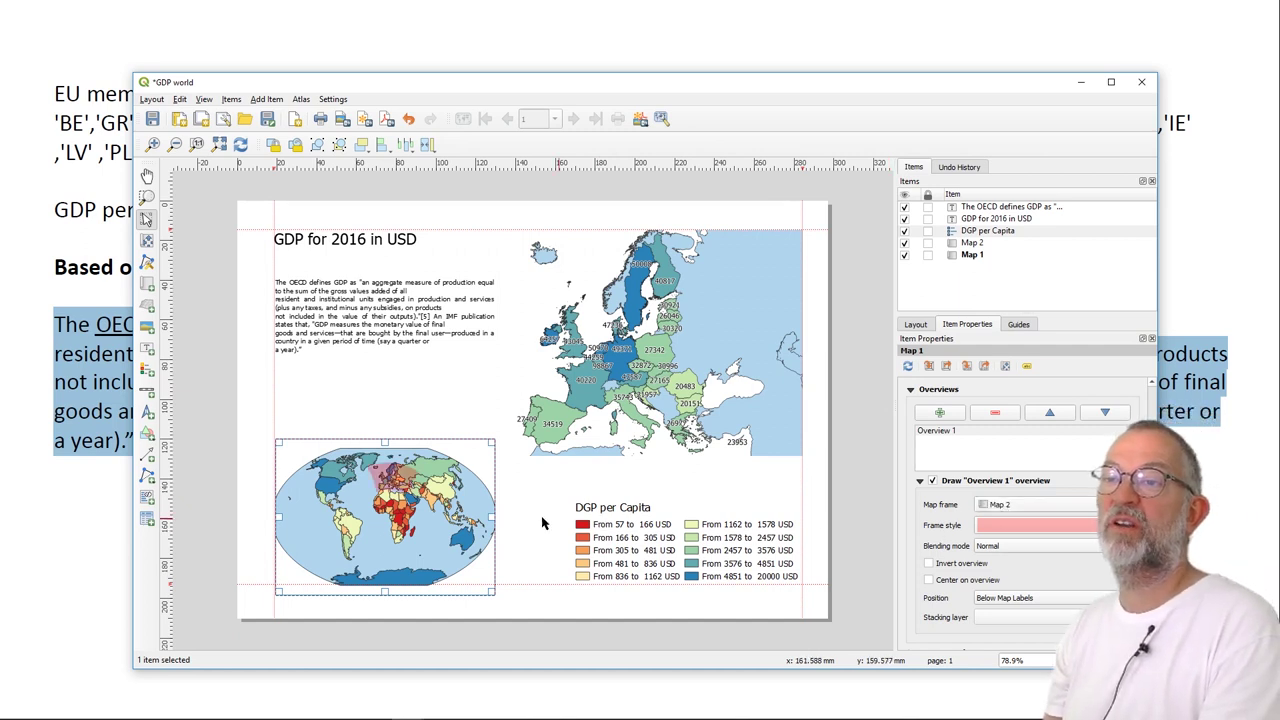
Step: Give the overview frame's simple fill a No Brush fill style and a Solid Line stroke
{"action": "left_click", "coordinate": [1002, 535]}
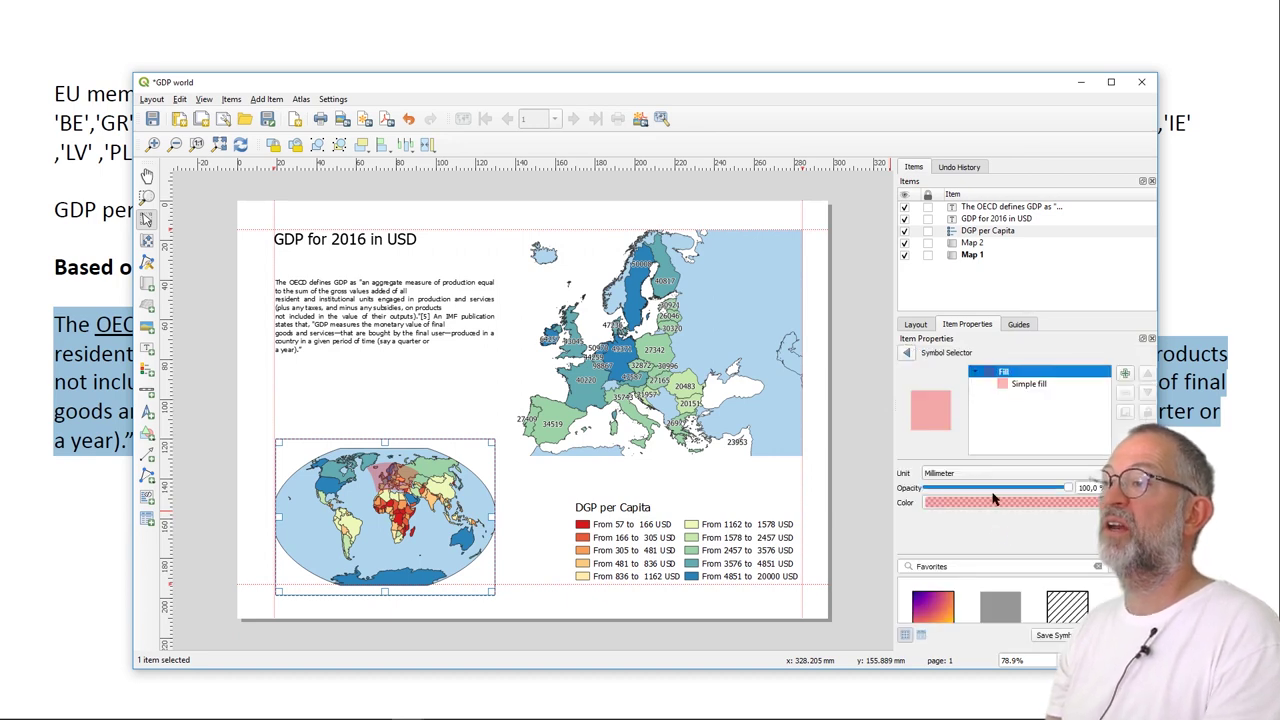
{"action": "left_click", "coordinate": [1003, 387]}
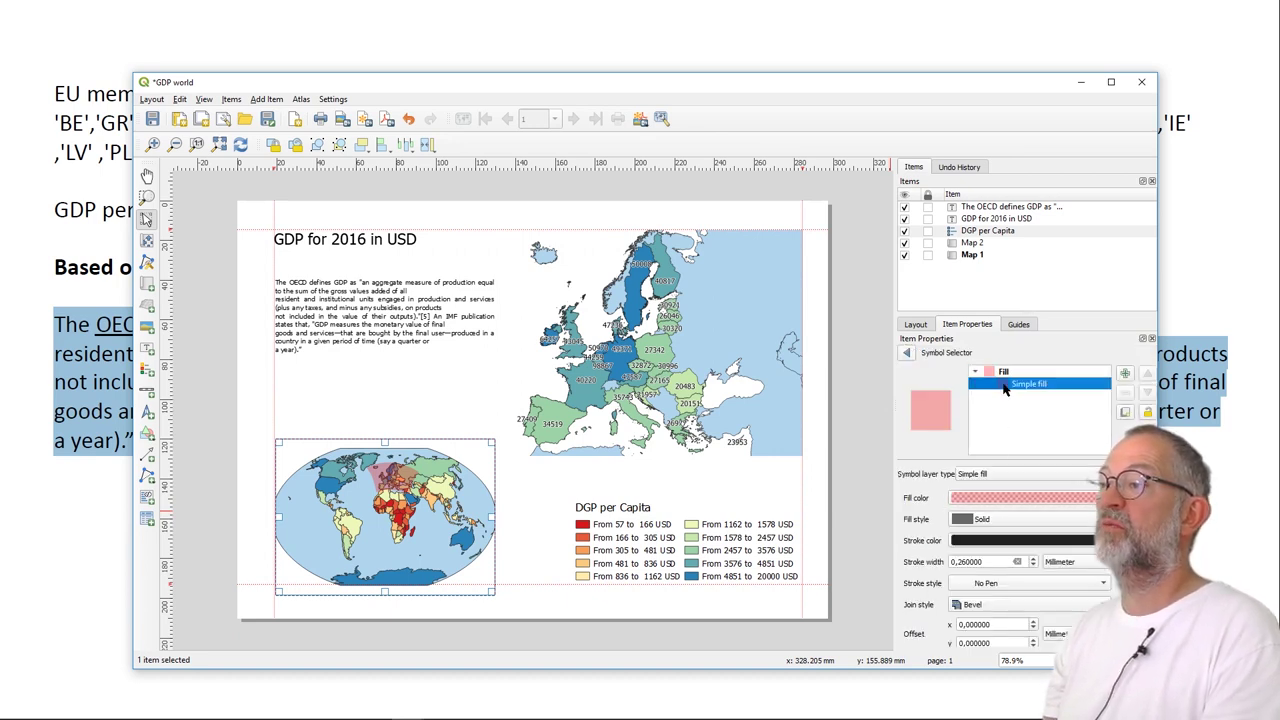
{"action": "left_click", "coordinate": [965, 520]}
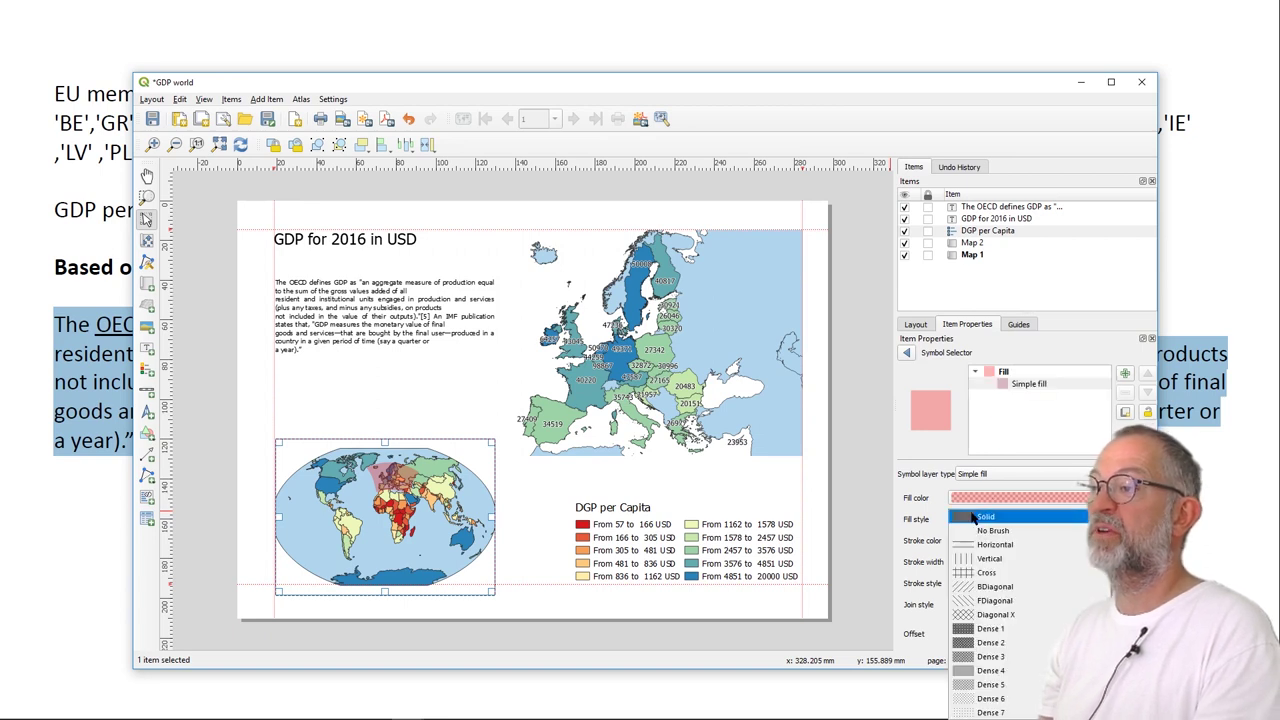
{"action": "left_click", "coordinate": [980, 532]}
{"action": "left_click", "coordinate": [988, 582]}
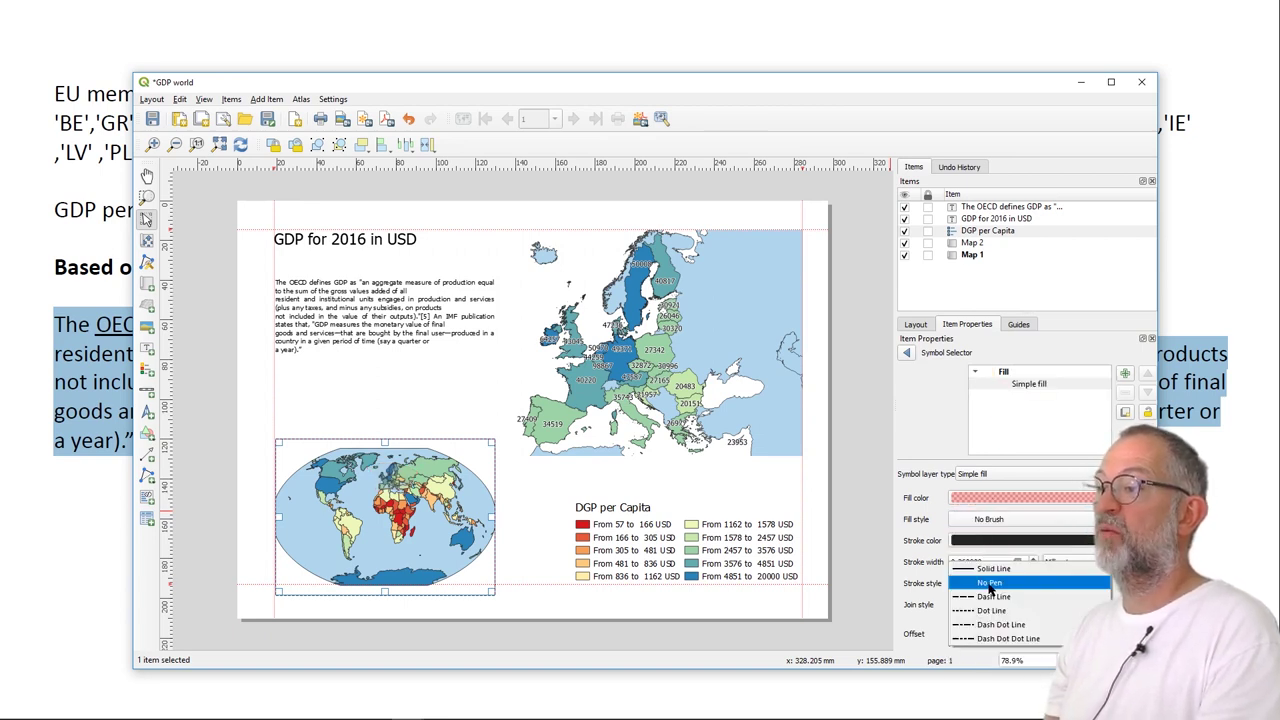
{"action": "left_click", "coordinate": [982, 569]}
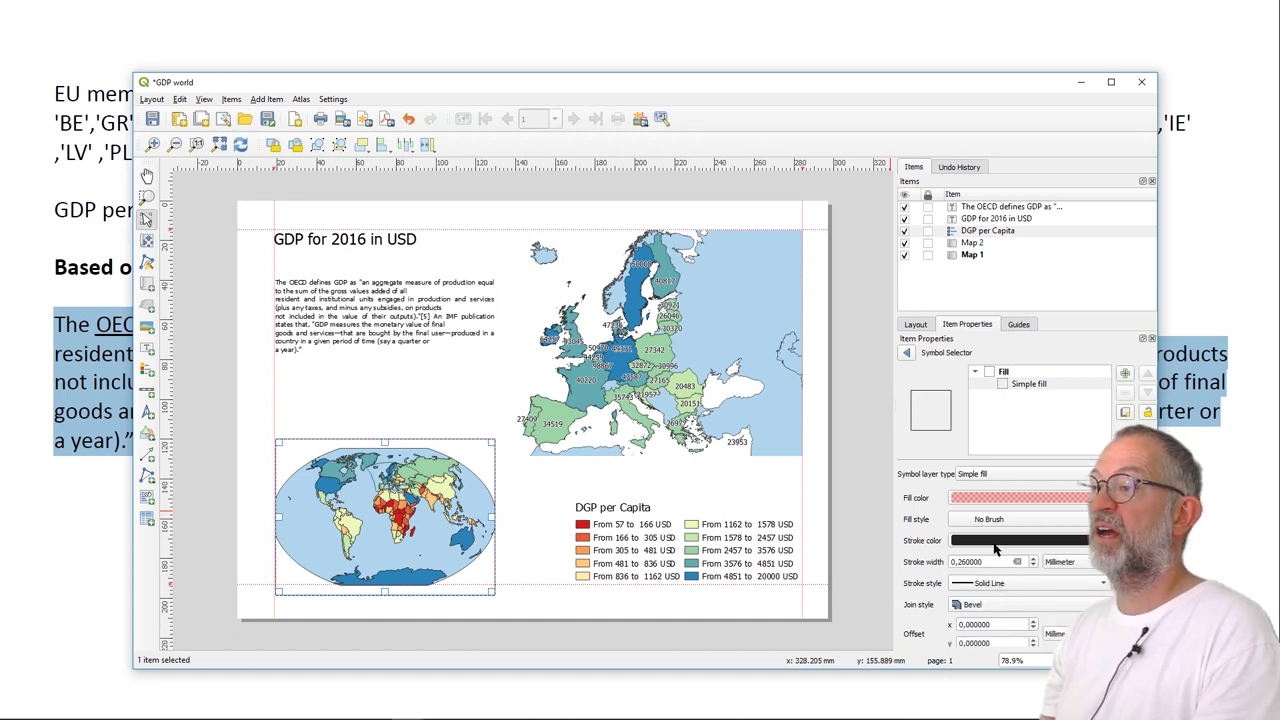
Step: Colour the overview frame's stroke red and set its width to 0.46 mm
{"action": "left_click", "coordinate": [996, 542]}
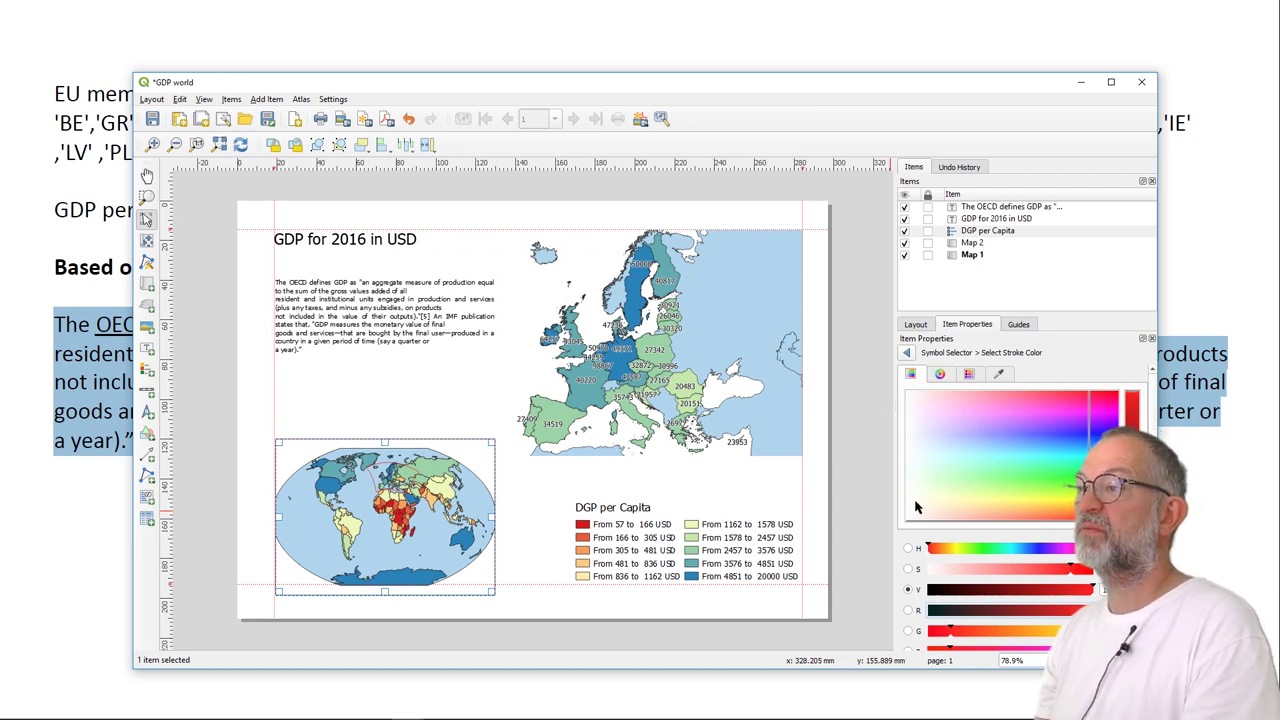
{"action": "left_click", "coordinate": [906, 352]}
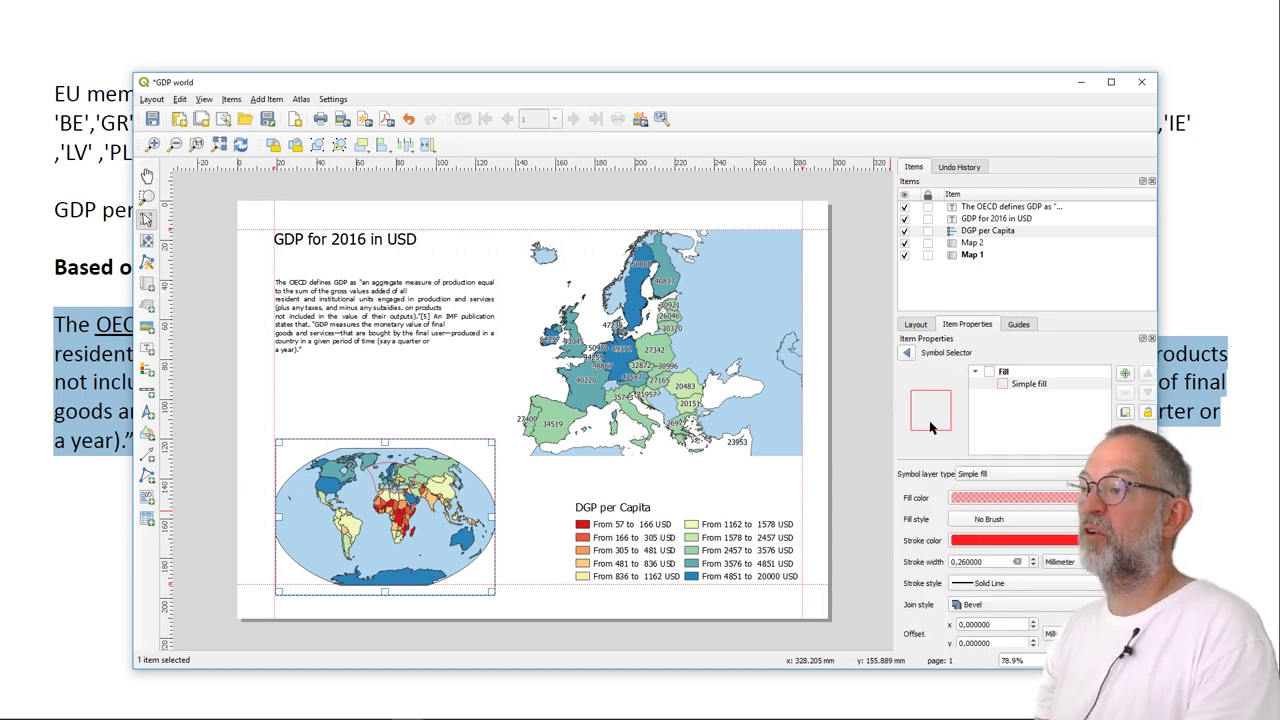
{"action": "left_click", "coordinate": [1034, 565]}
{"action": "left_click", "coordinate": [1034, 560]}
{"action": "left_click", "coordinate": [1035, 560]}
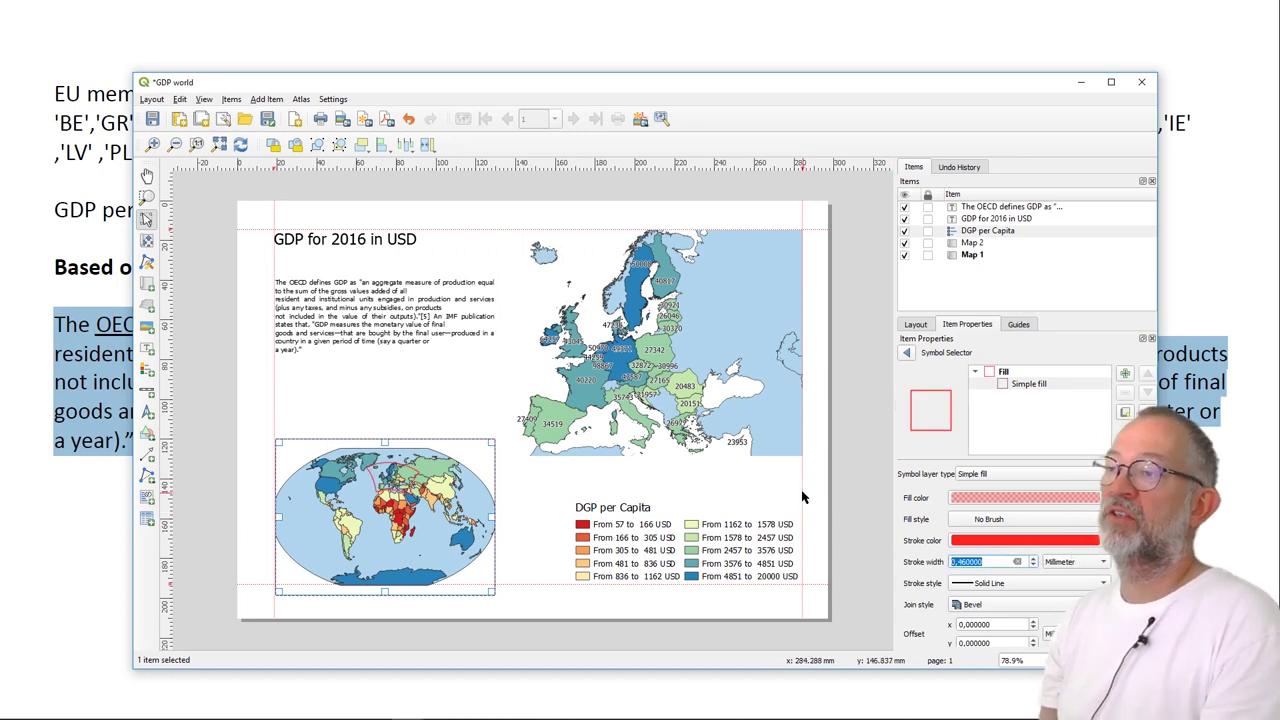
Step: Enable a frame around the Europe map and colour it red
{"action": "left_click", "coordinate": [774, 423]}
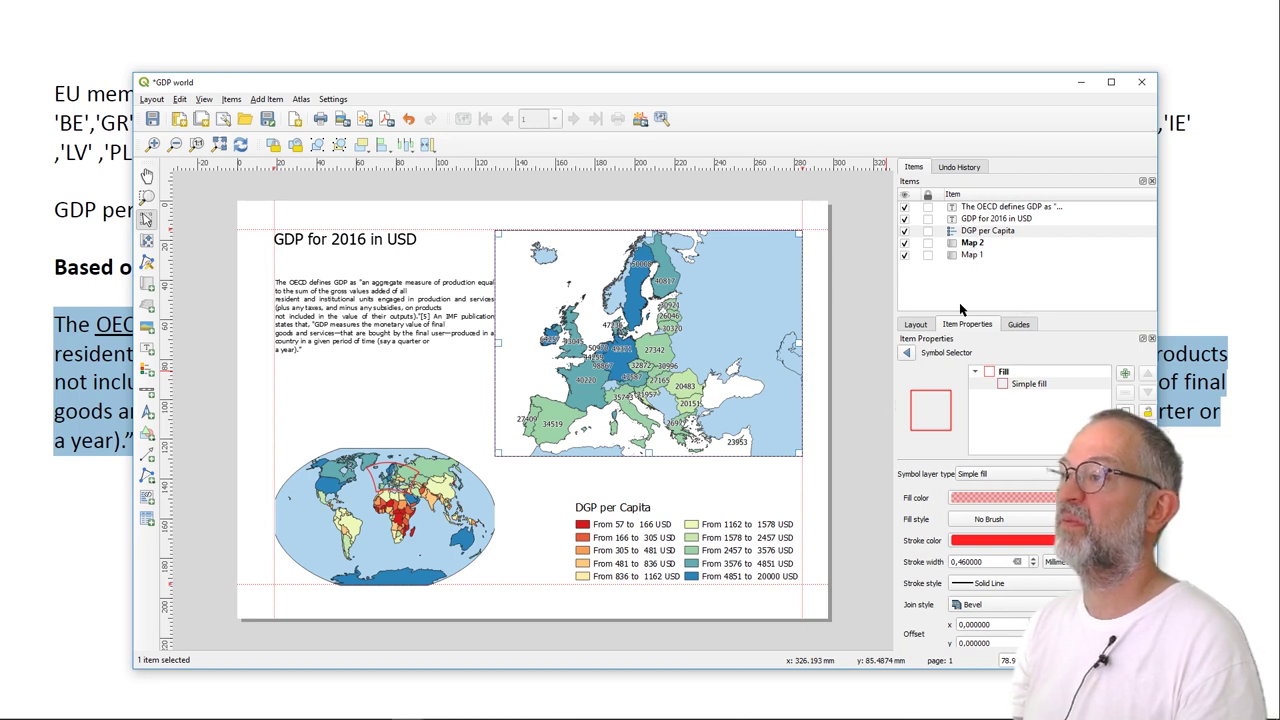
{"action": "left_click", "coordinate": [912, 354]}
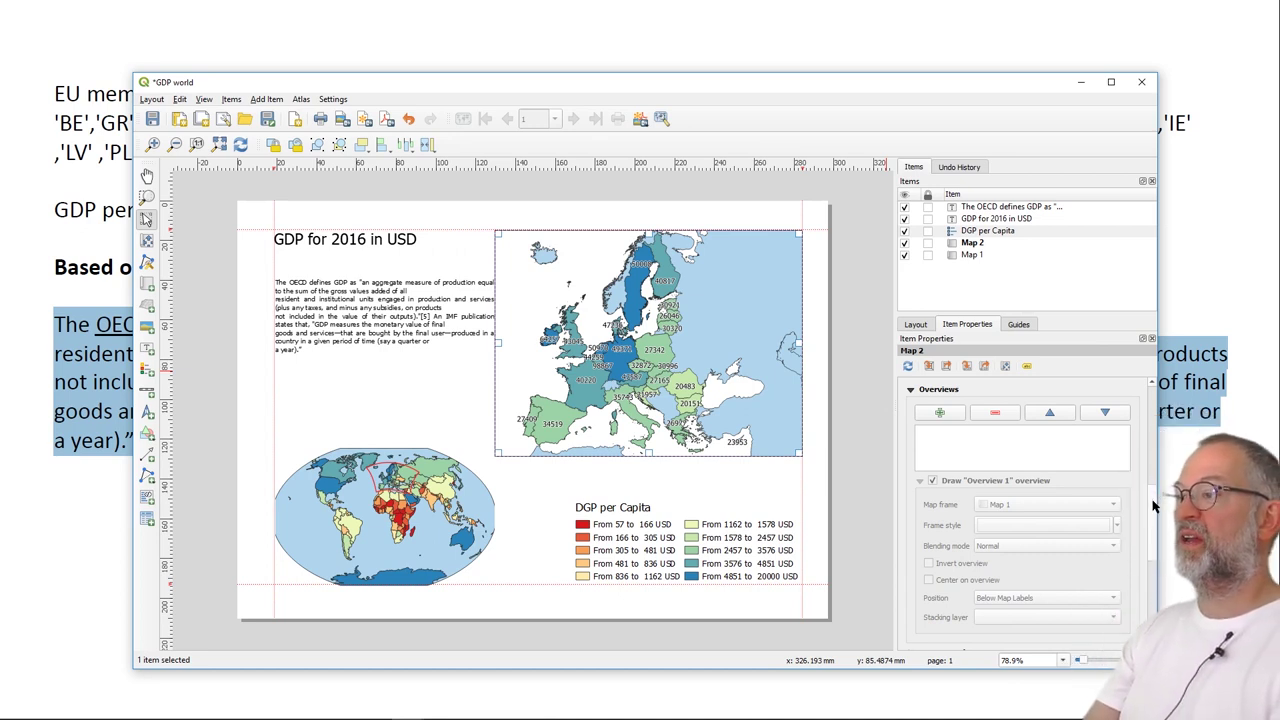
{"action": "scroll", "coordinate": [1013, 545], "scroll_direction": "down", "scroll_amount": 5}
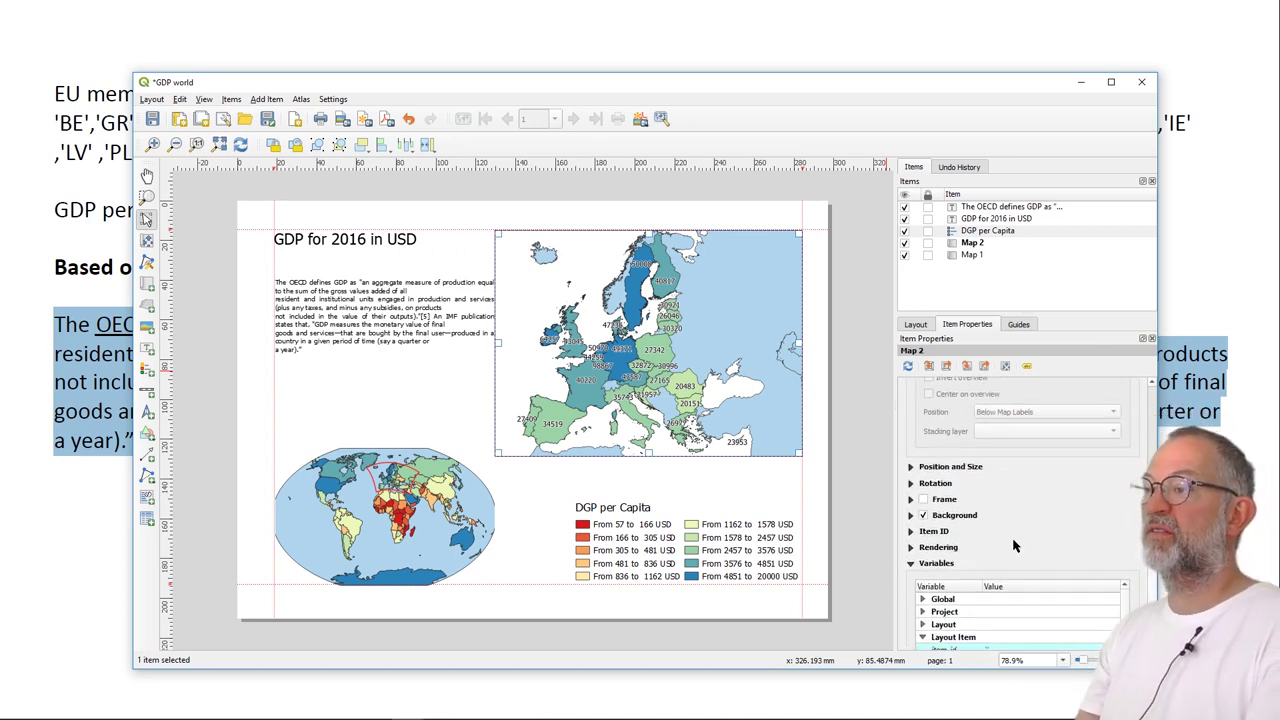
{"action": "left_click", "coordinate": [926, 499]}
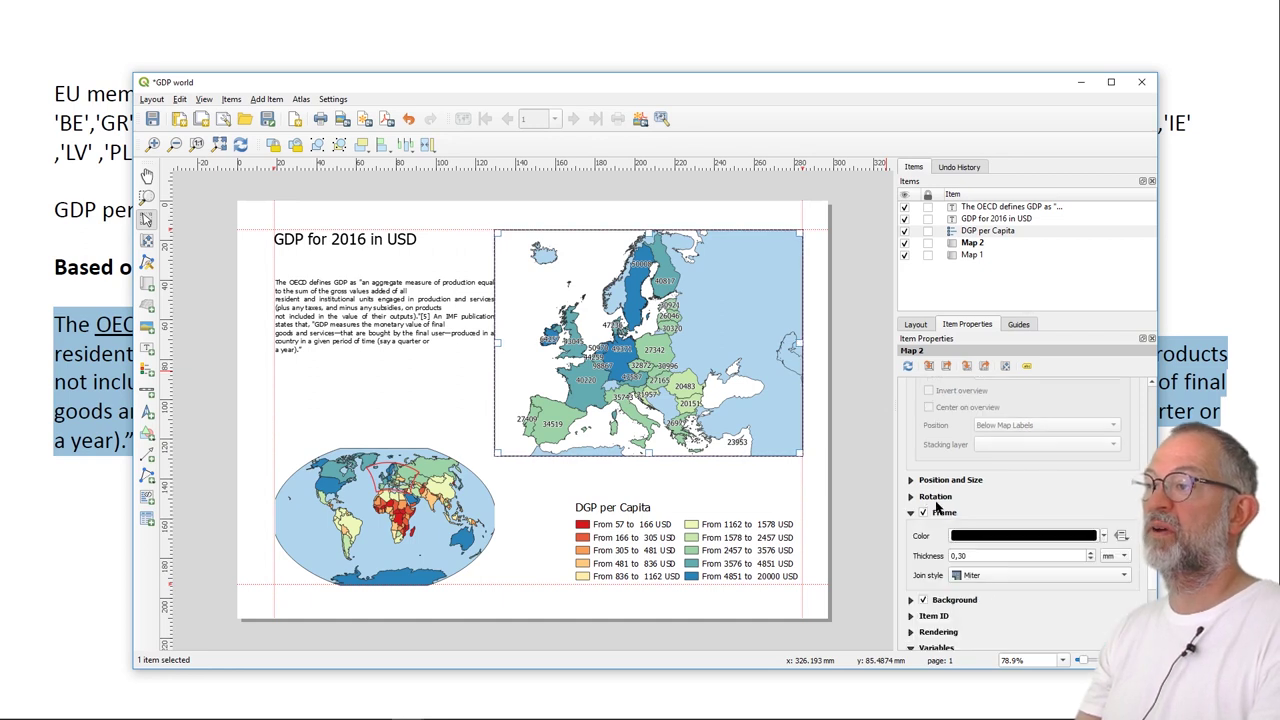
{"action": "left_click", "coordinate": [1103, 536]}
{"action": "left_click_drag", "start_coordinate": [1038, 516], "coordinate": [1070, 512]}
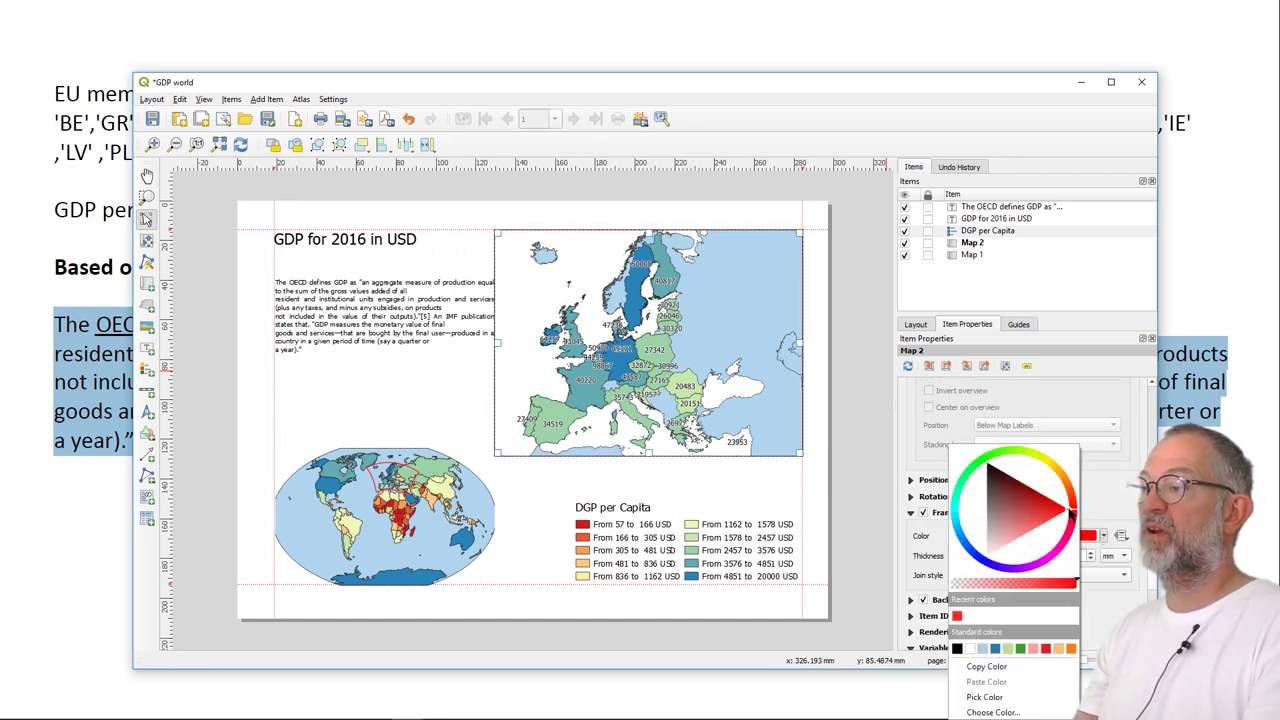
Step: Set the thickness of the Europe map's frame to 0.70 mm and deselect the map
{"action": "left_click", "coordinate": [1107, 484]}
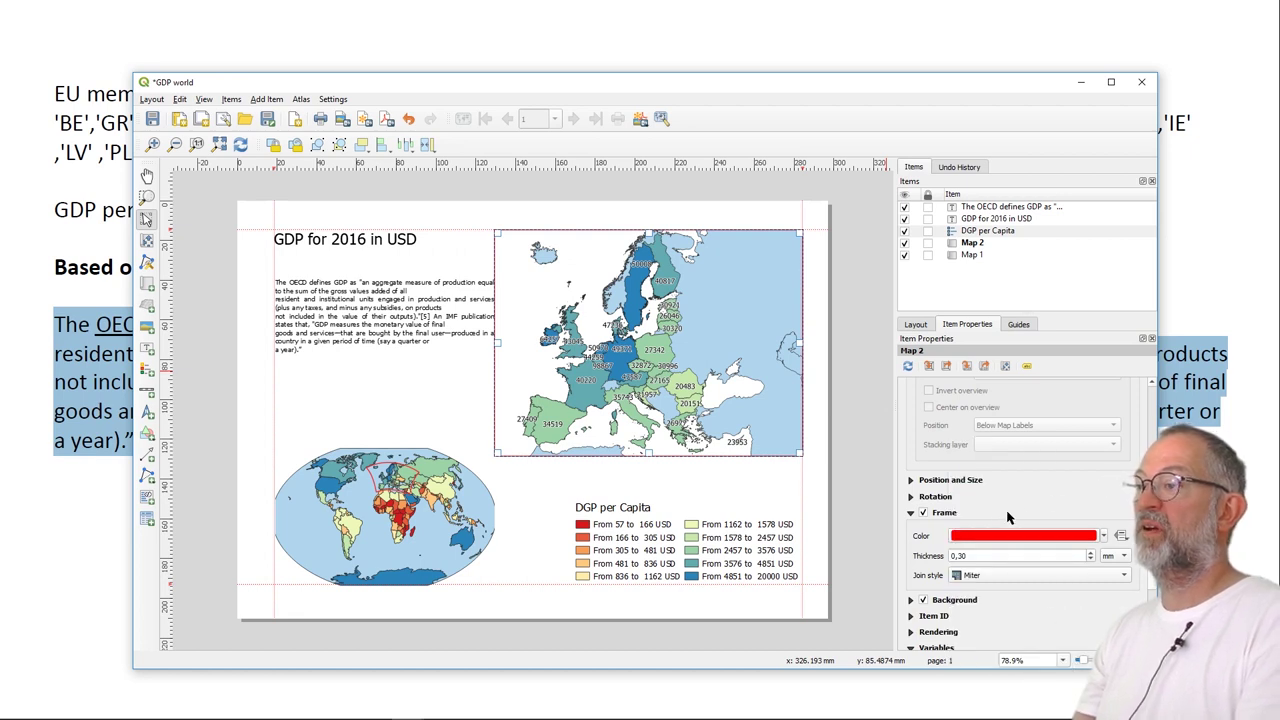
{"action": "left_click", "coordinate": [1091, 553]}
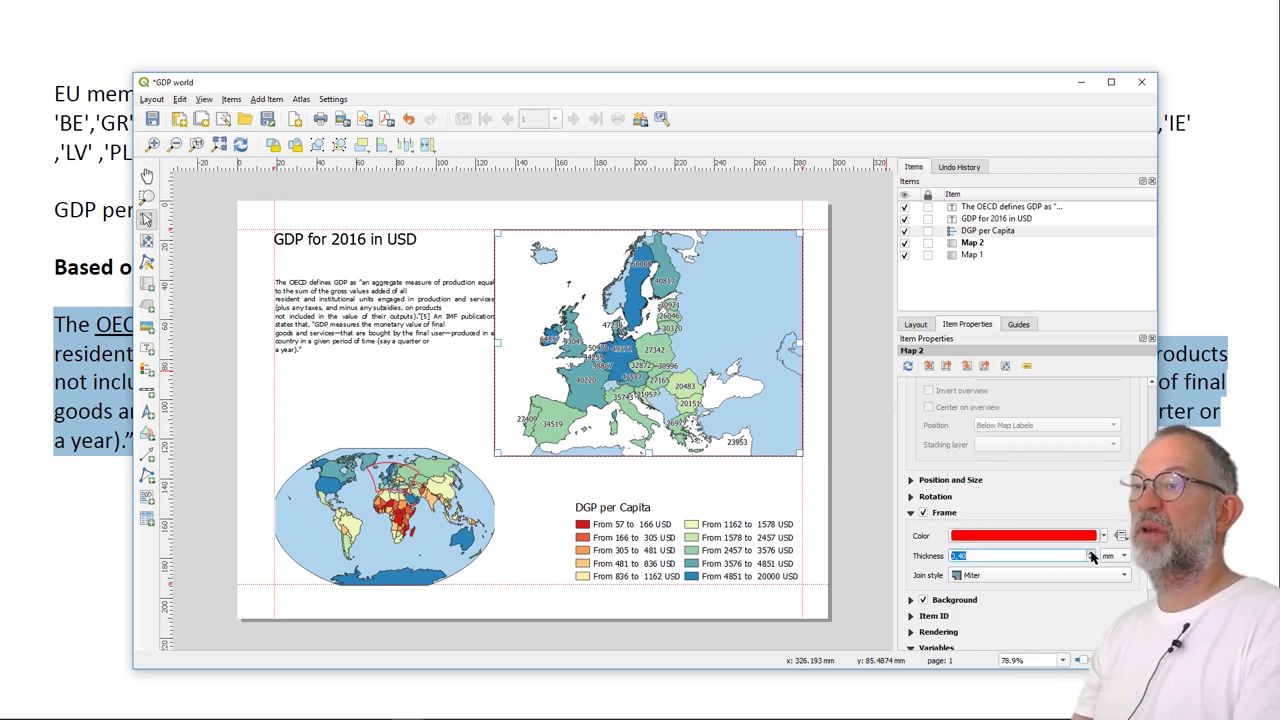
{"action": "left_click", "coordinate": [1092, 552]}
{"action": "left_click", "coordinate": [1092, 552]}
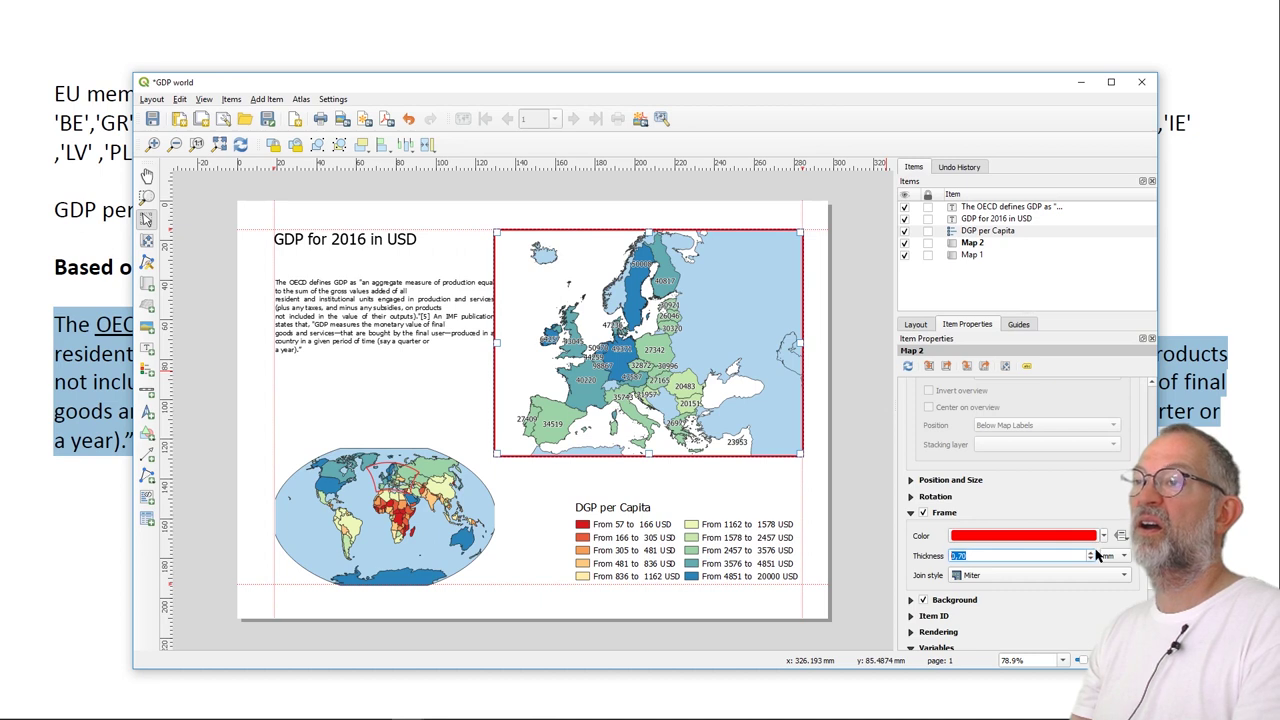
{"action": "left_click", "coordinate": [856, 495]}
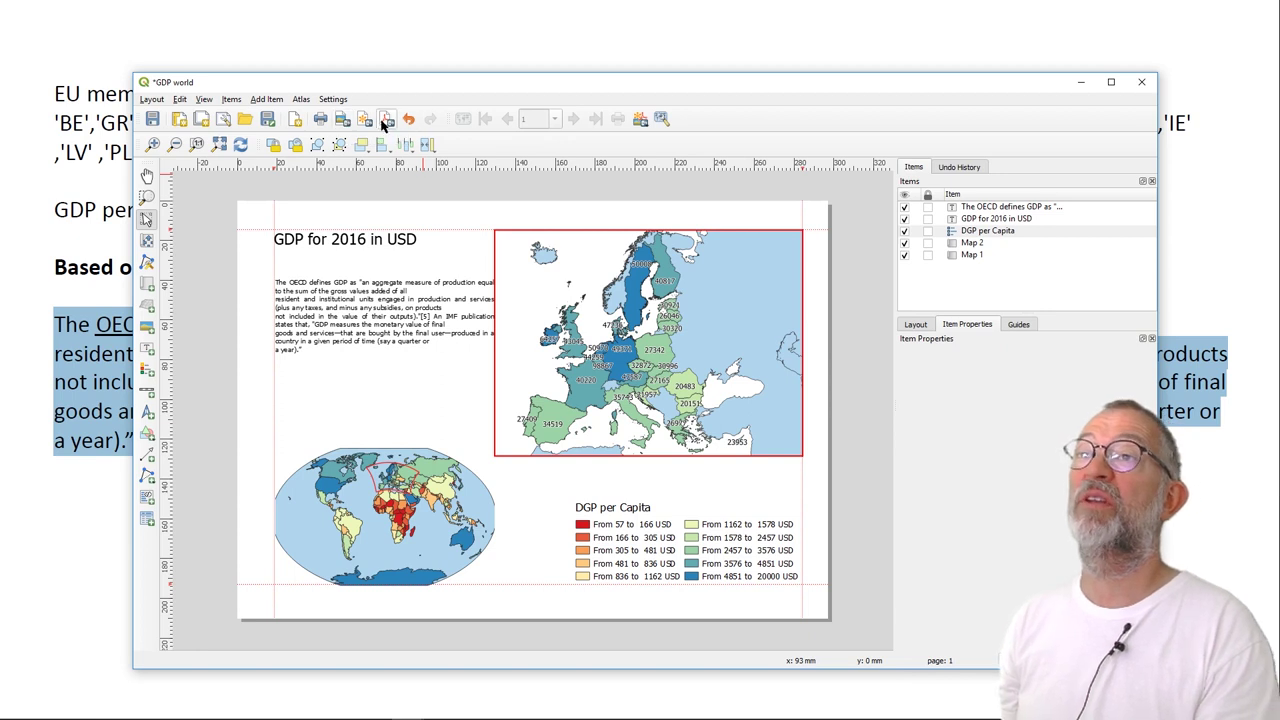
Step: Export the layout as a PNG image named GDP world at 300 dpi and open the exported file from its folder
{"action": "left_click", "coordinate": [346, 121]}
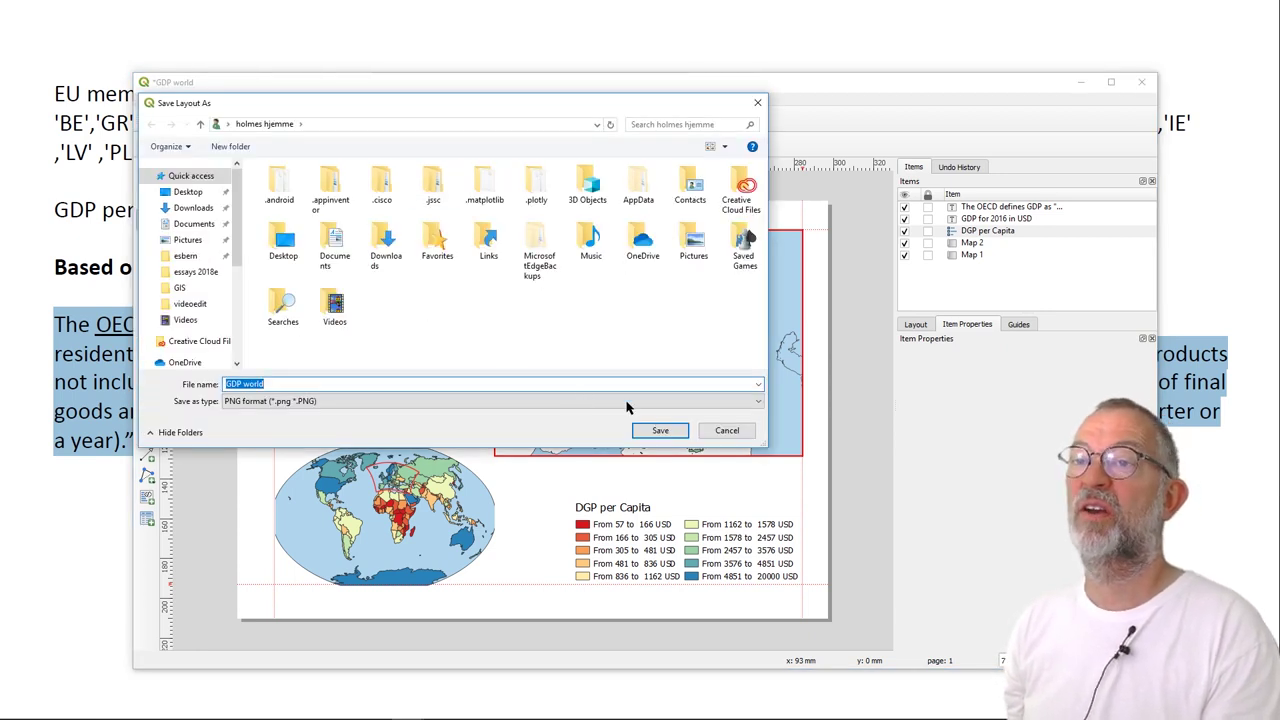
{"action": "left_click", "coordinate": [660, 431]}
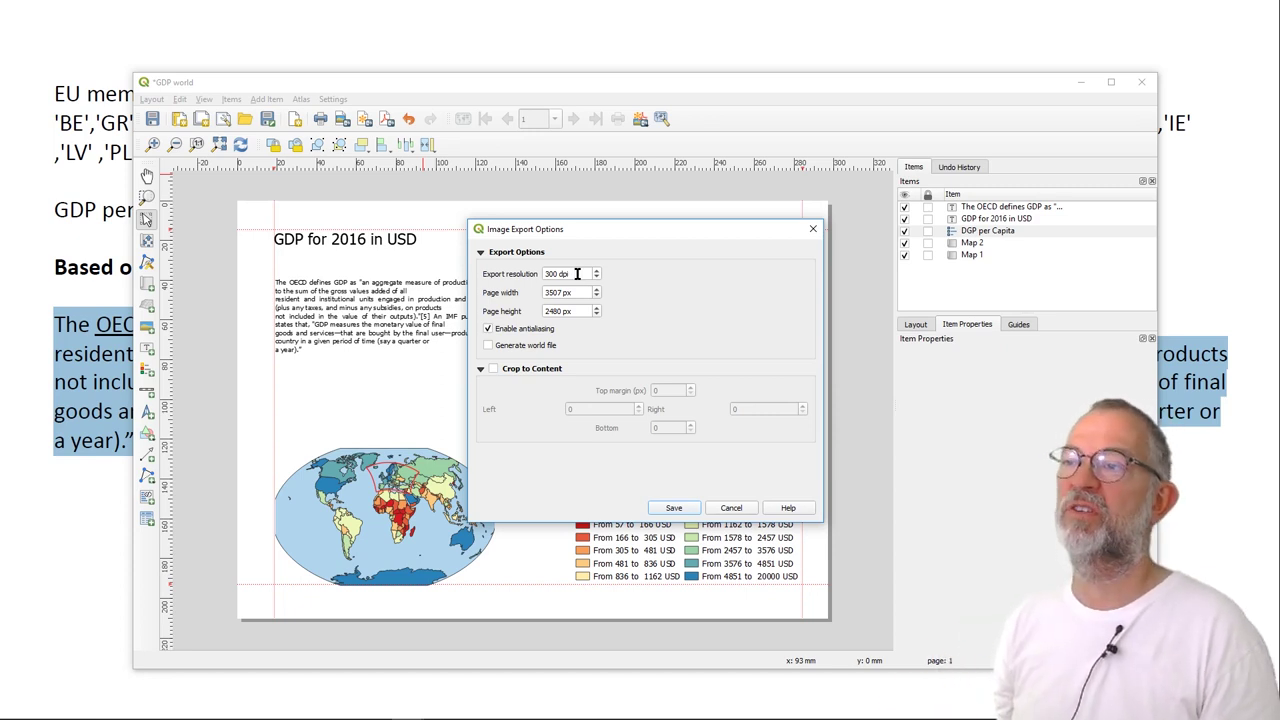
{"action": "left_click", "coordinate": [674, 508]}
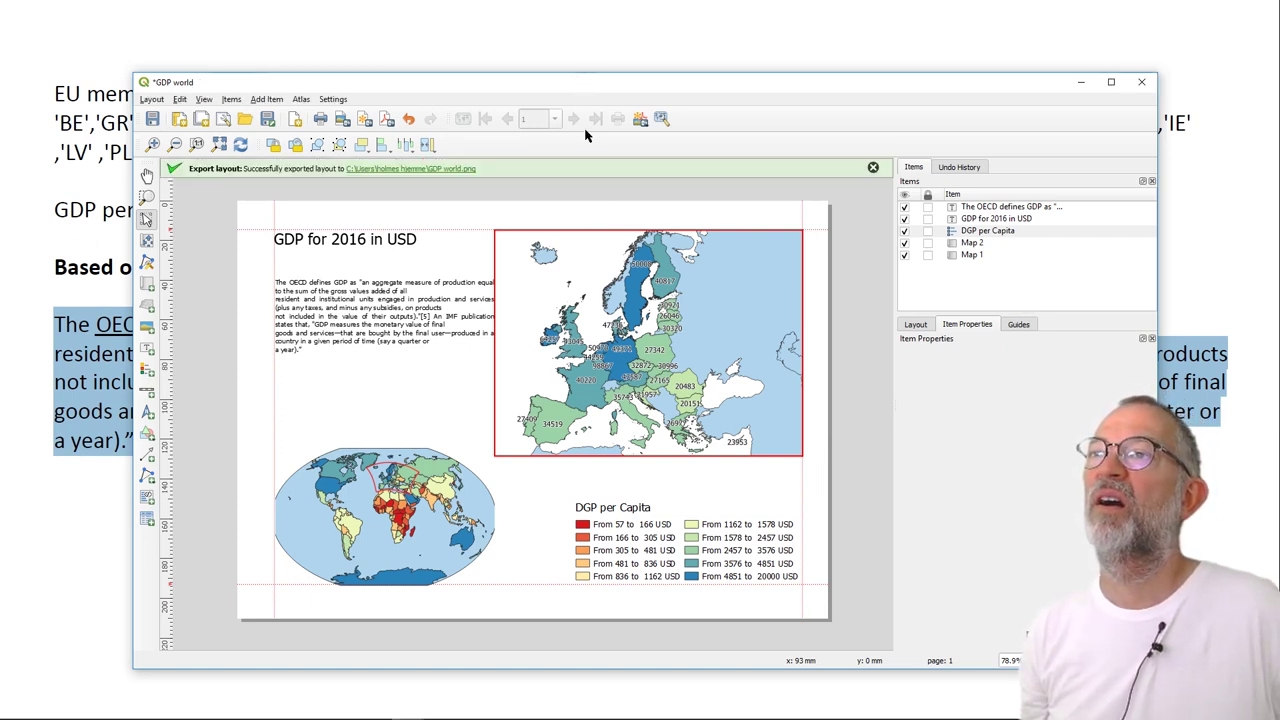
{"action": "left_click", "coordinate": [409, 170]}
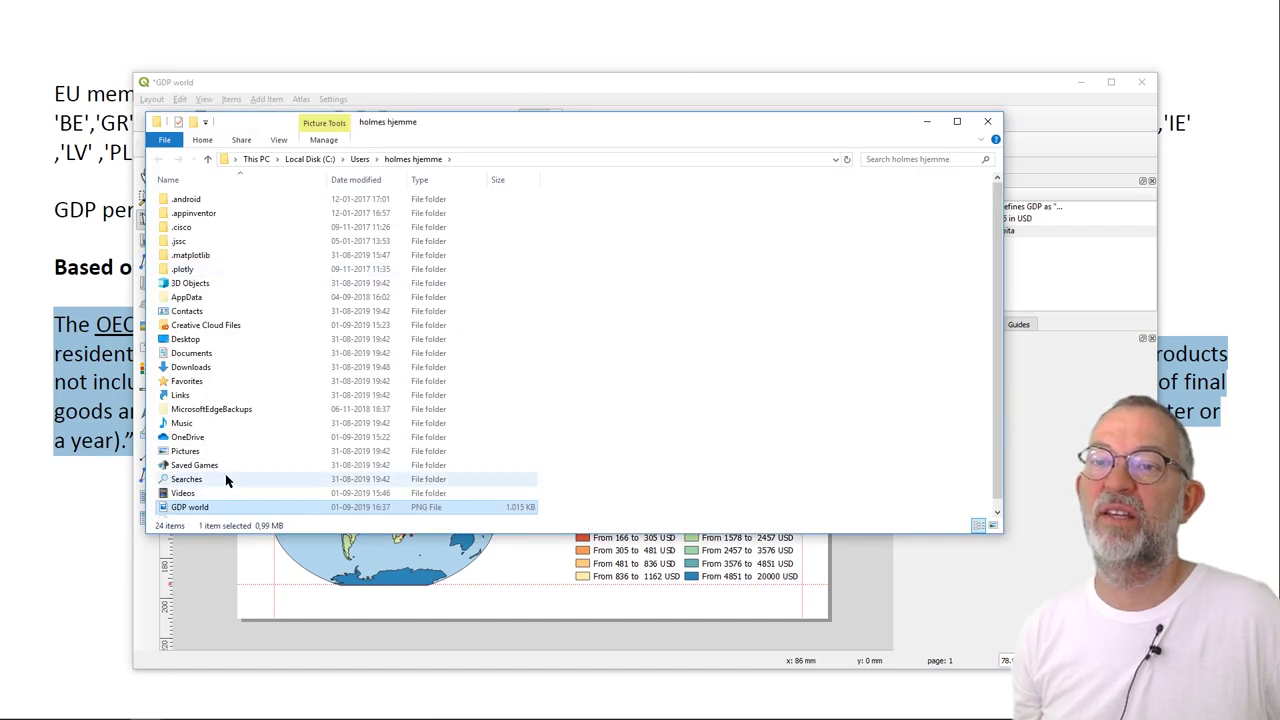
{"action": "double_click", "coordinate": [189, 507]}
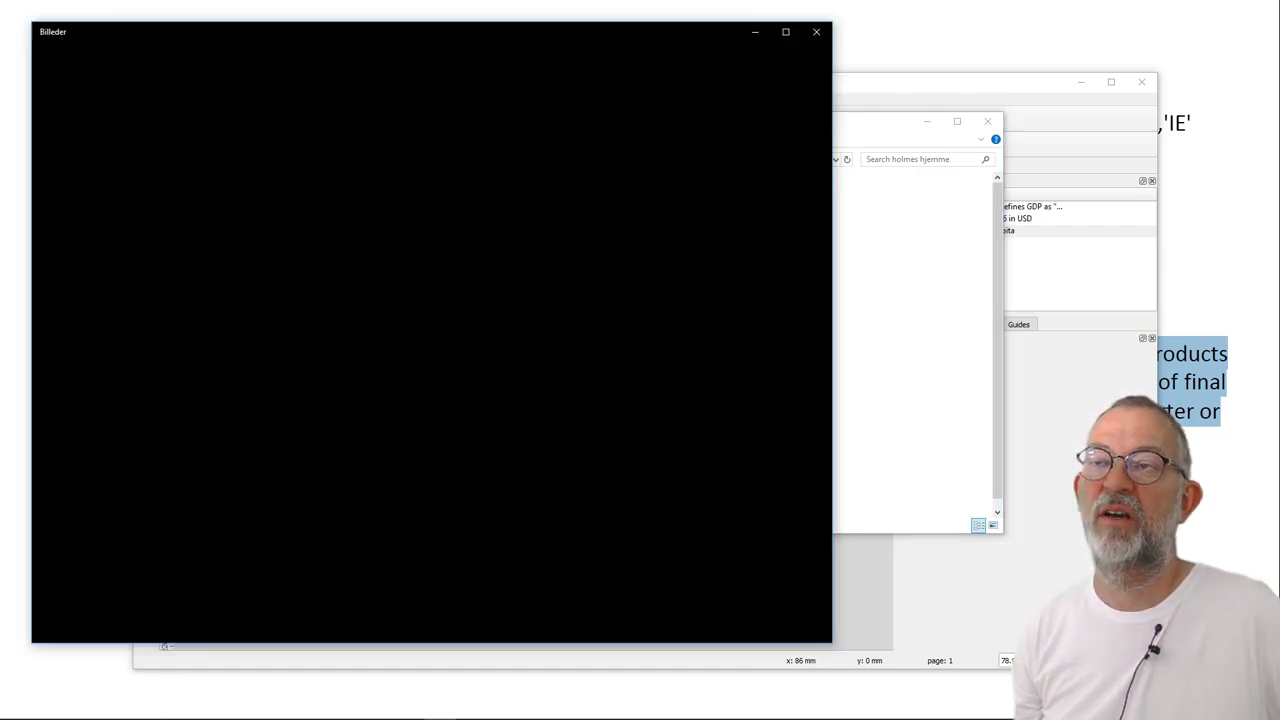